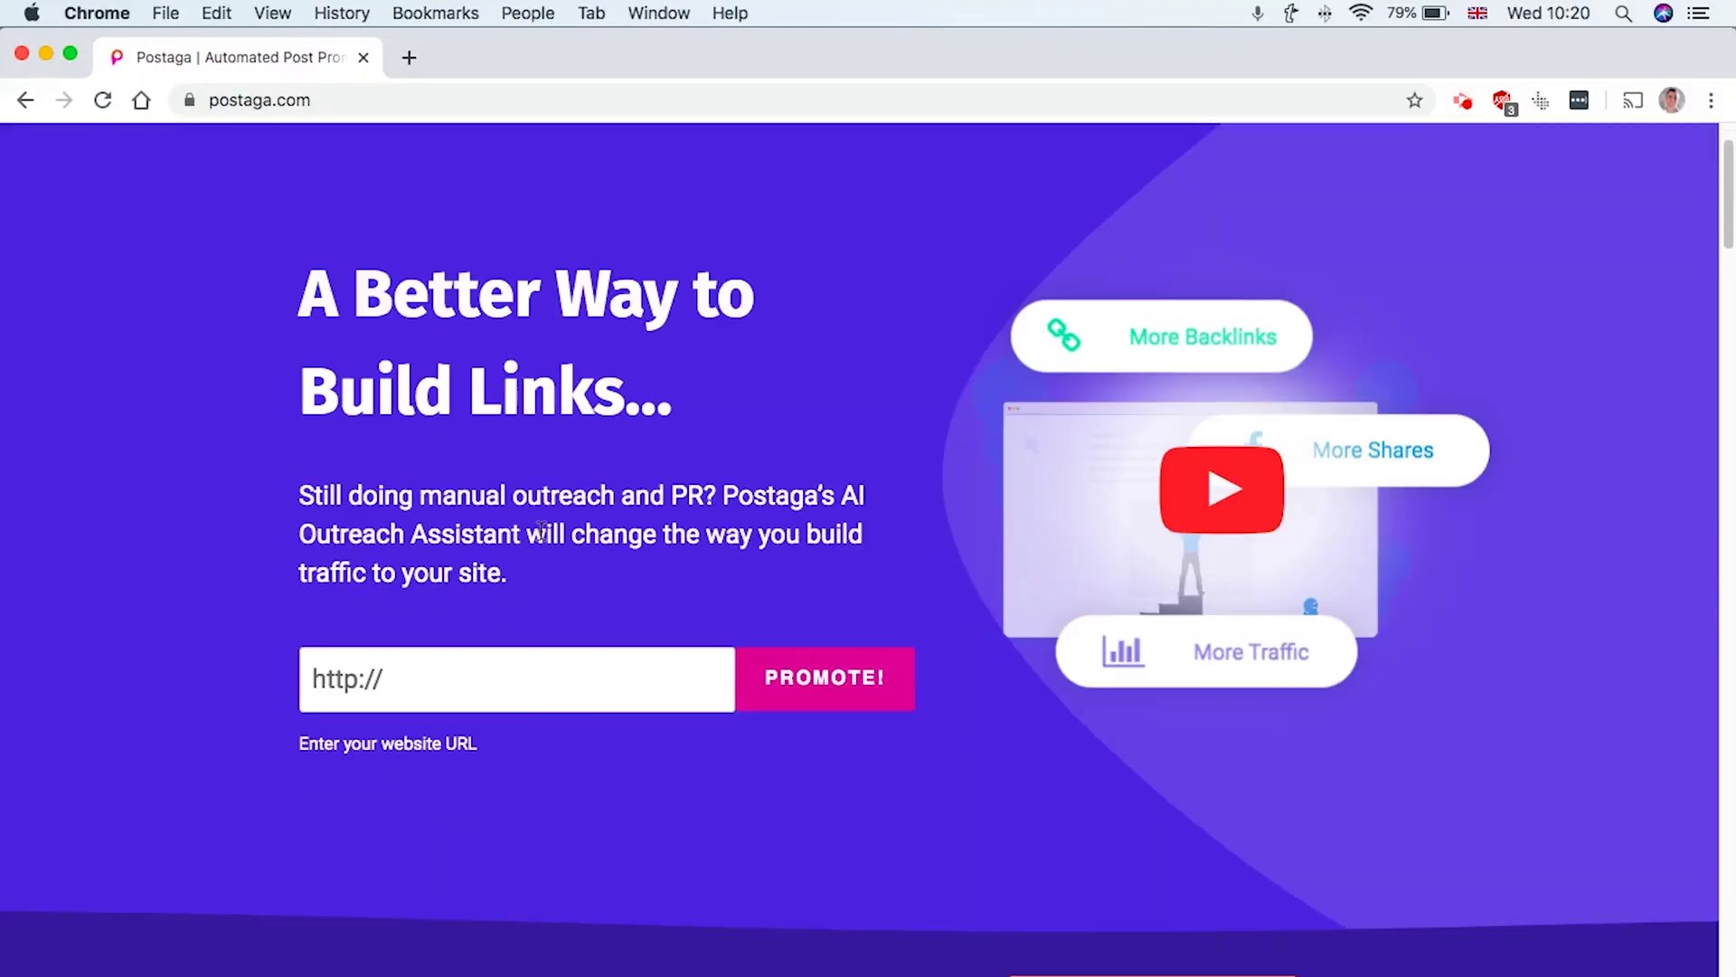
Scroll through Postaga's home page
scroll(757, 753, "down", 10)
scroll(542, 538, "down", 10)
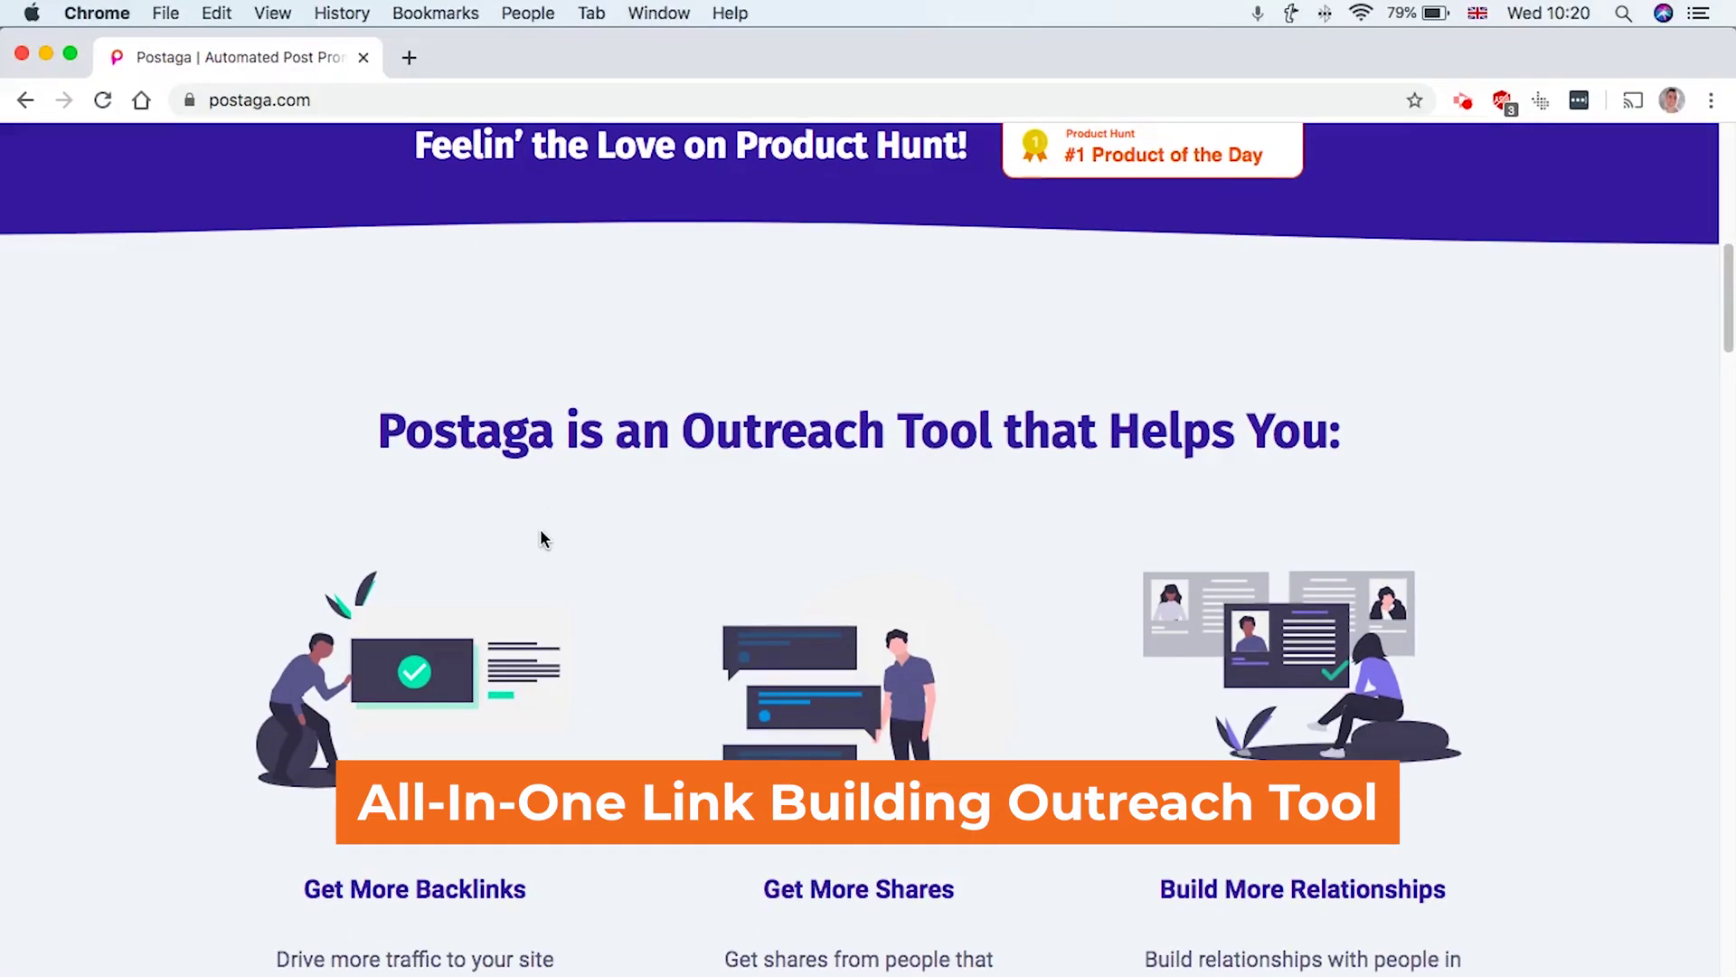
scroll(540, 538, "down", 3)
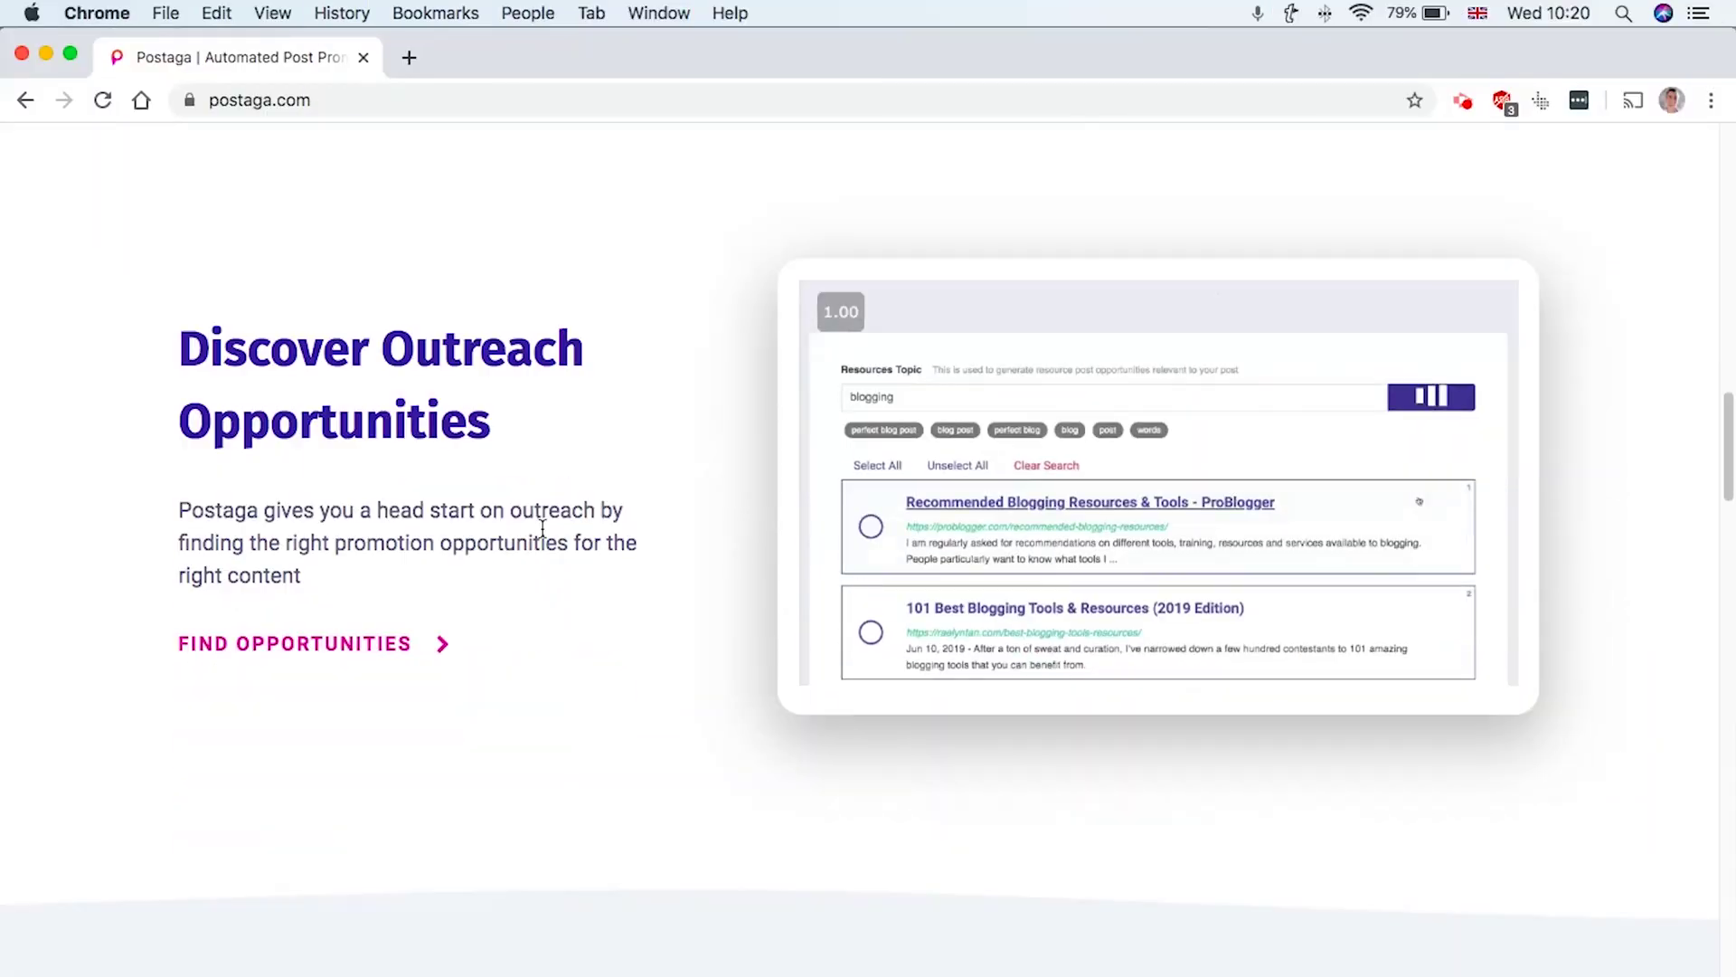
scroll(543, 531, "down", 6)
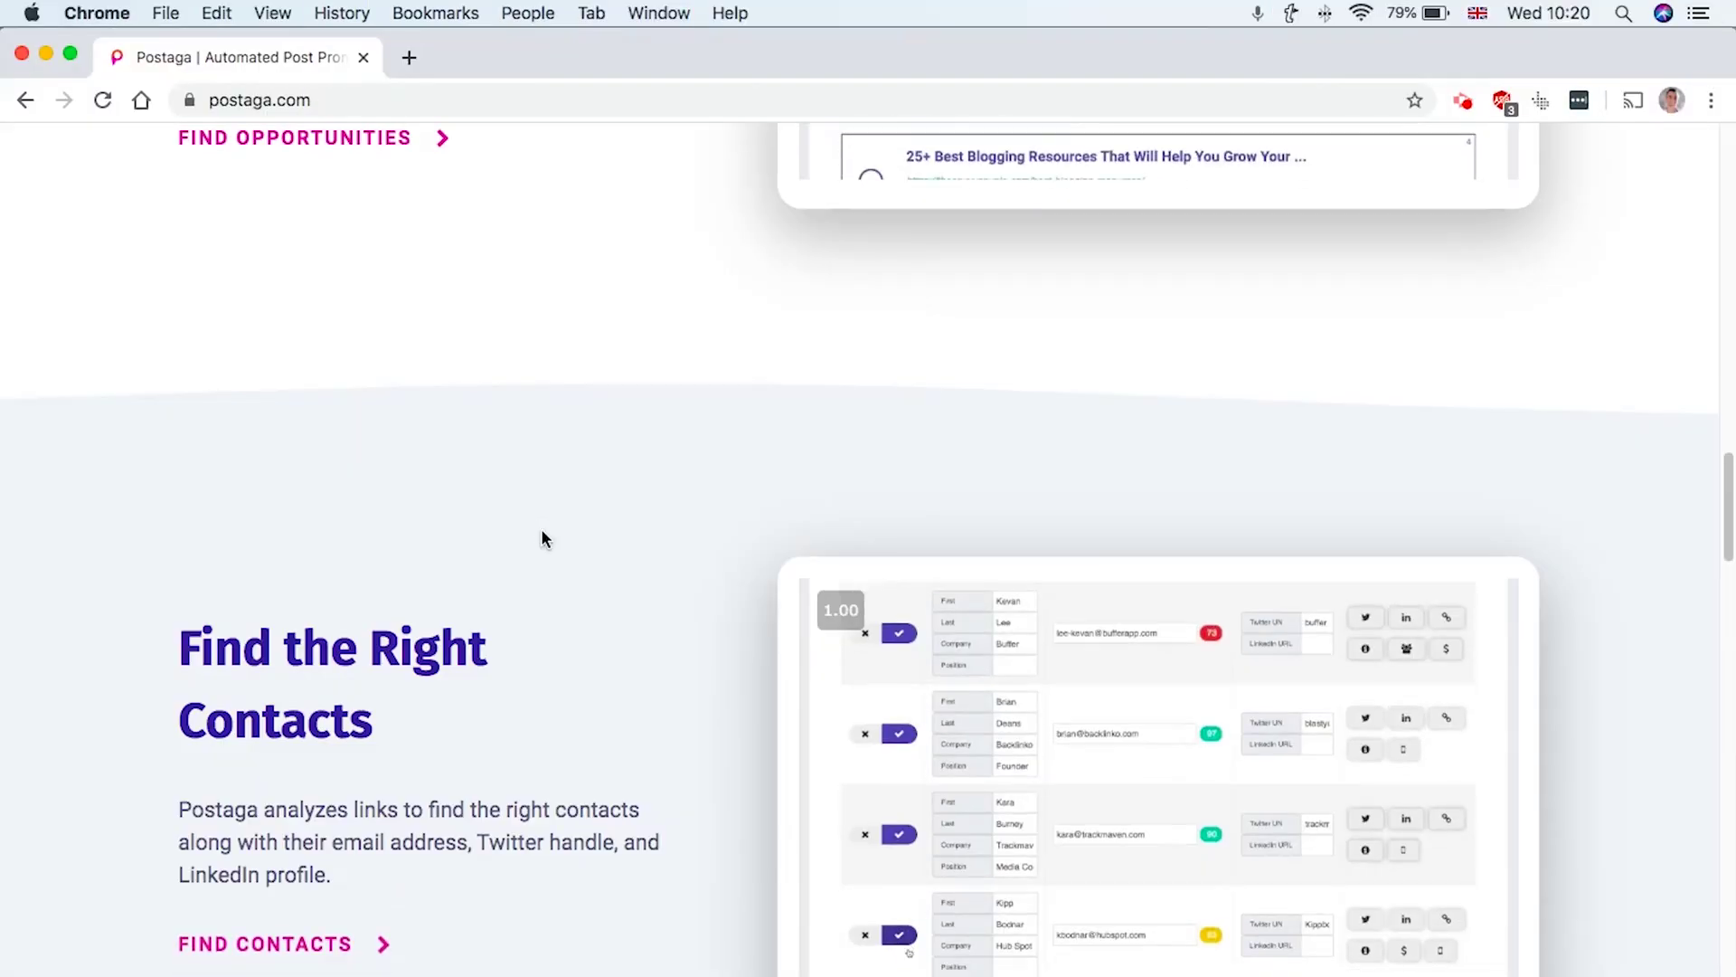
scroll(541, 529, "down", 5)
scroll(542, 533, "up", 10)
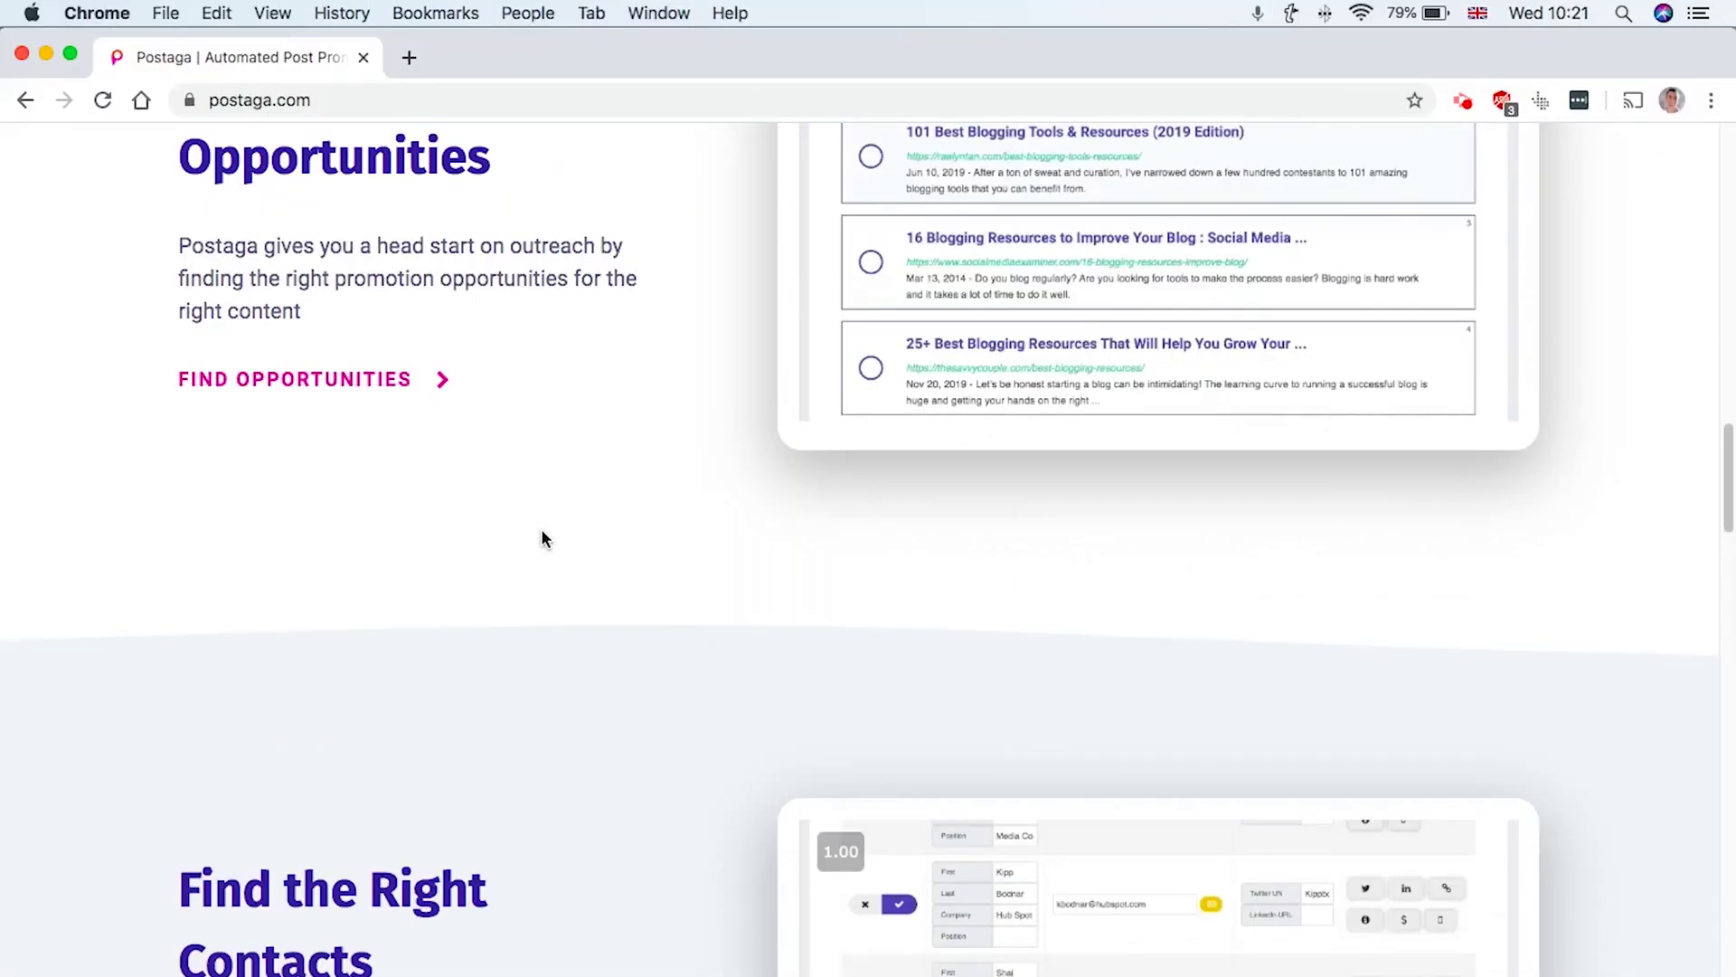
scroll(541, 528, "down", 1)
scroll(541, 528, "up", 10)
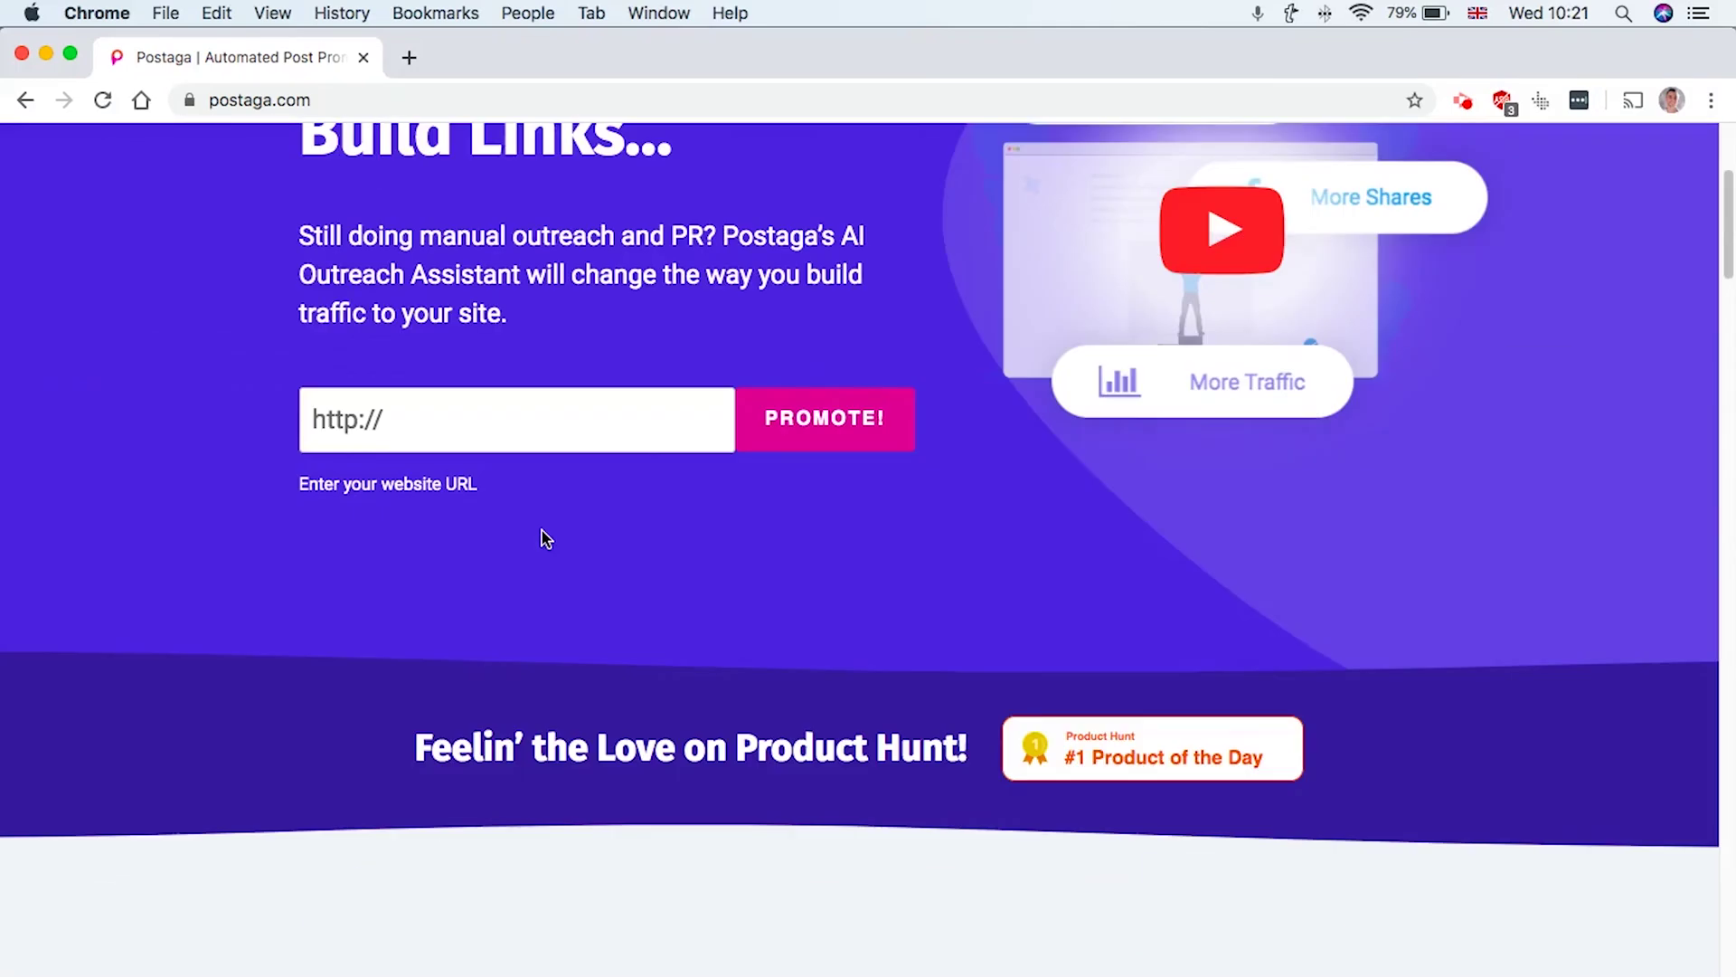
scroll(541, 530, "down", 10)
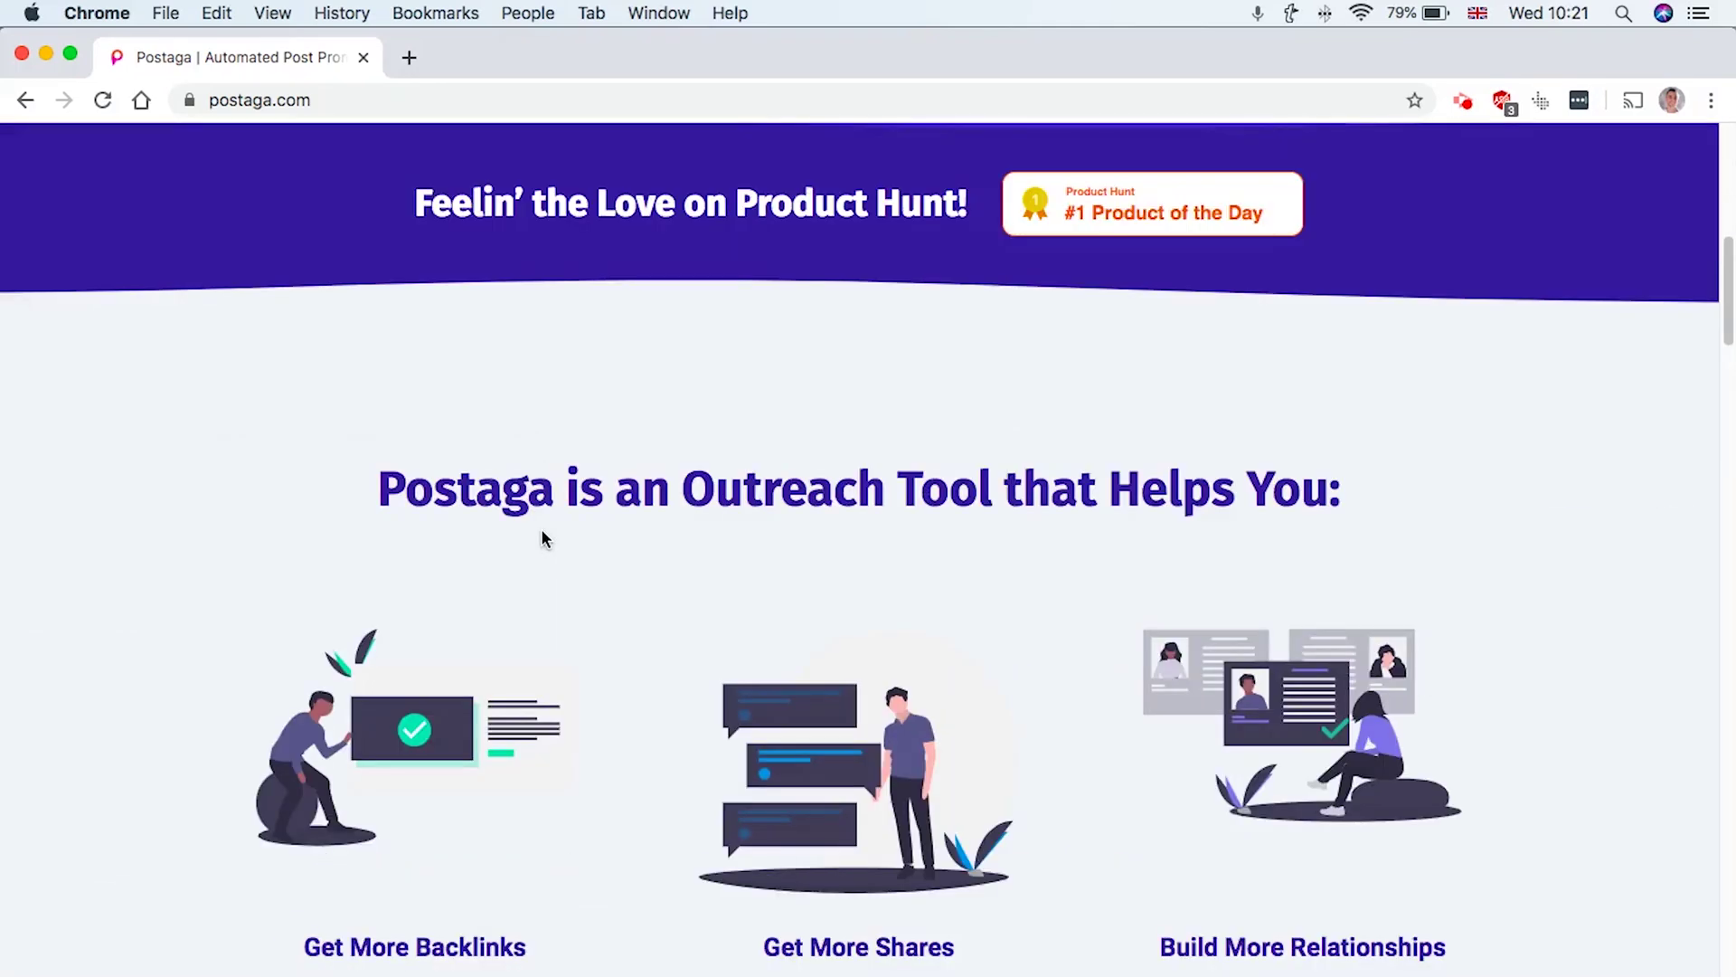
scroll(543, 538, "down", 8)
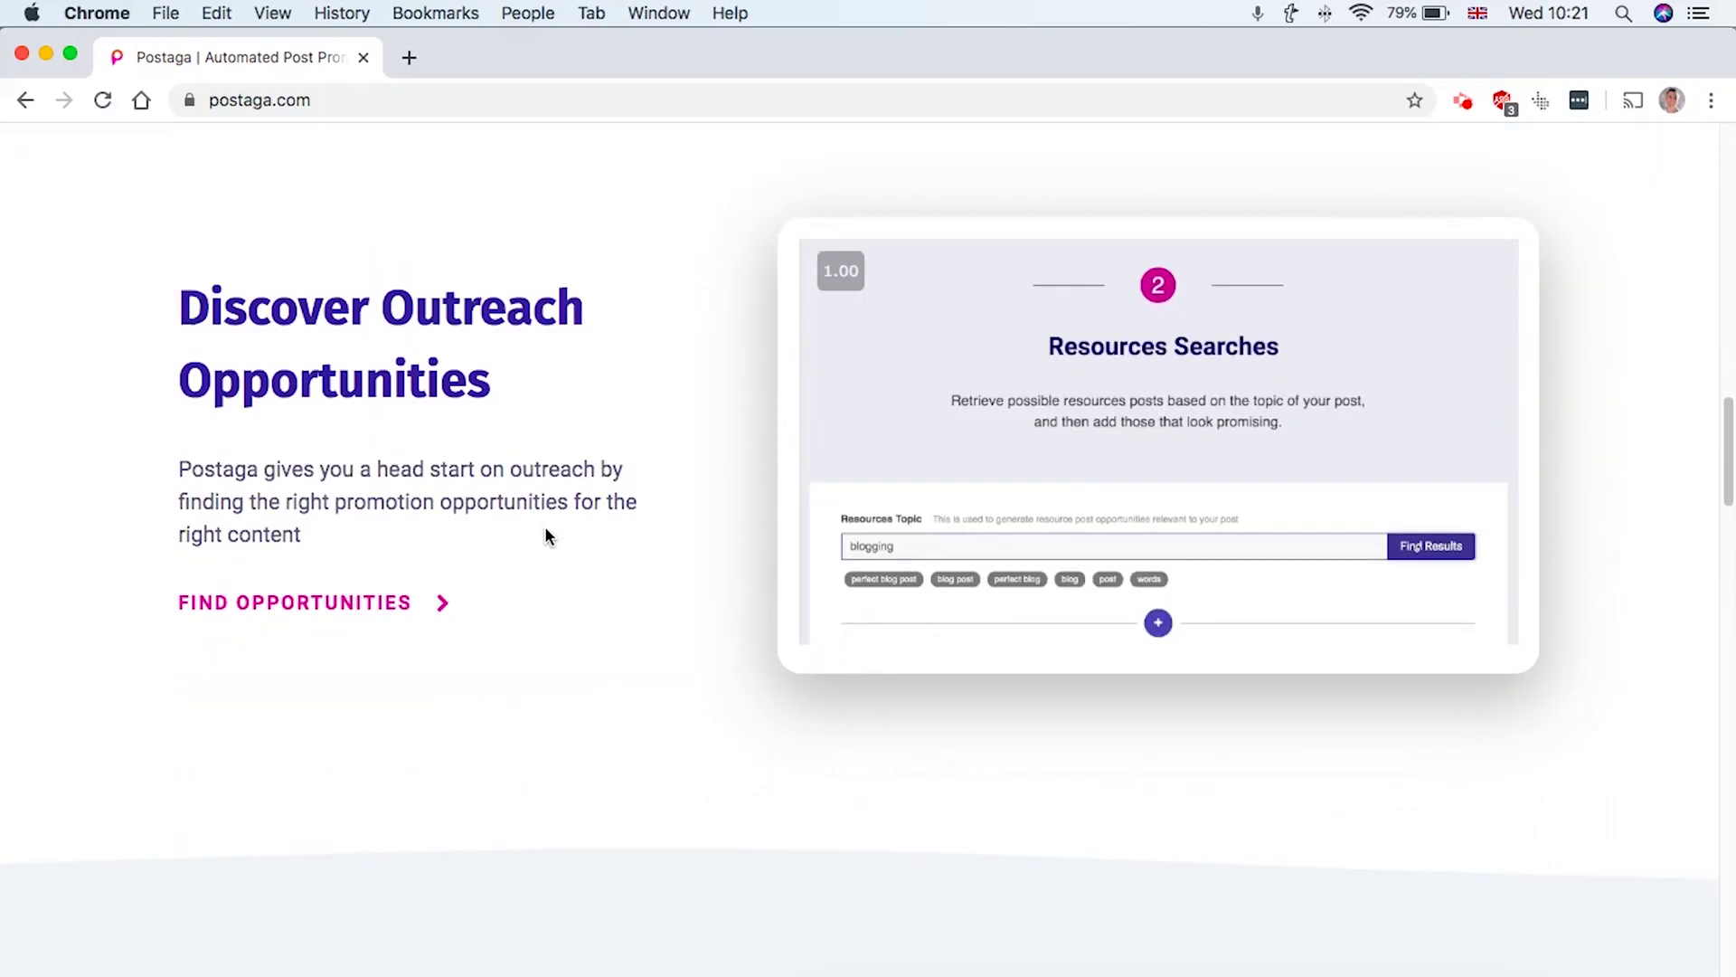
scroll(545, 535, "down", 15)
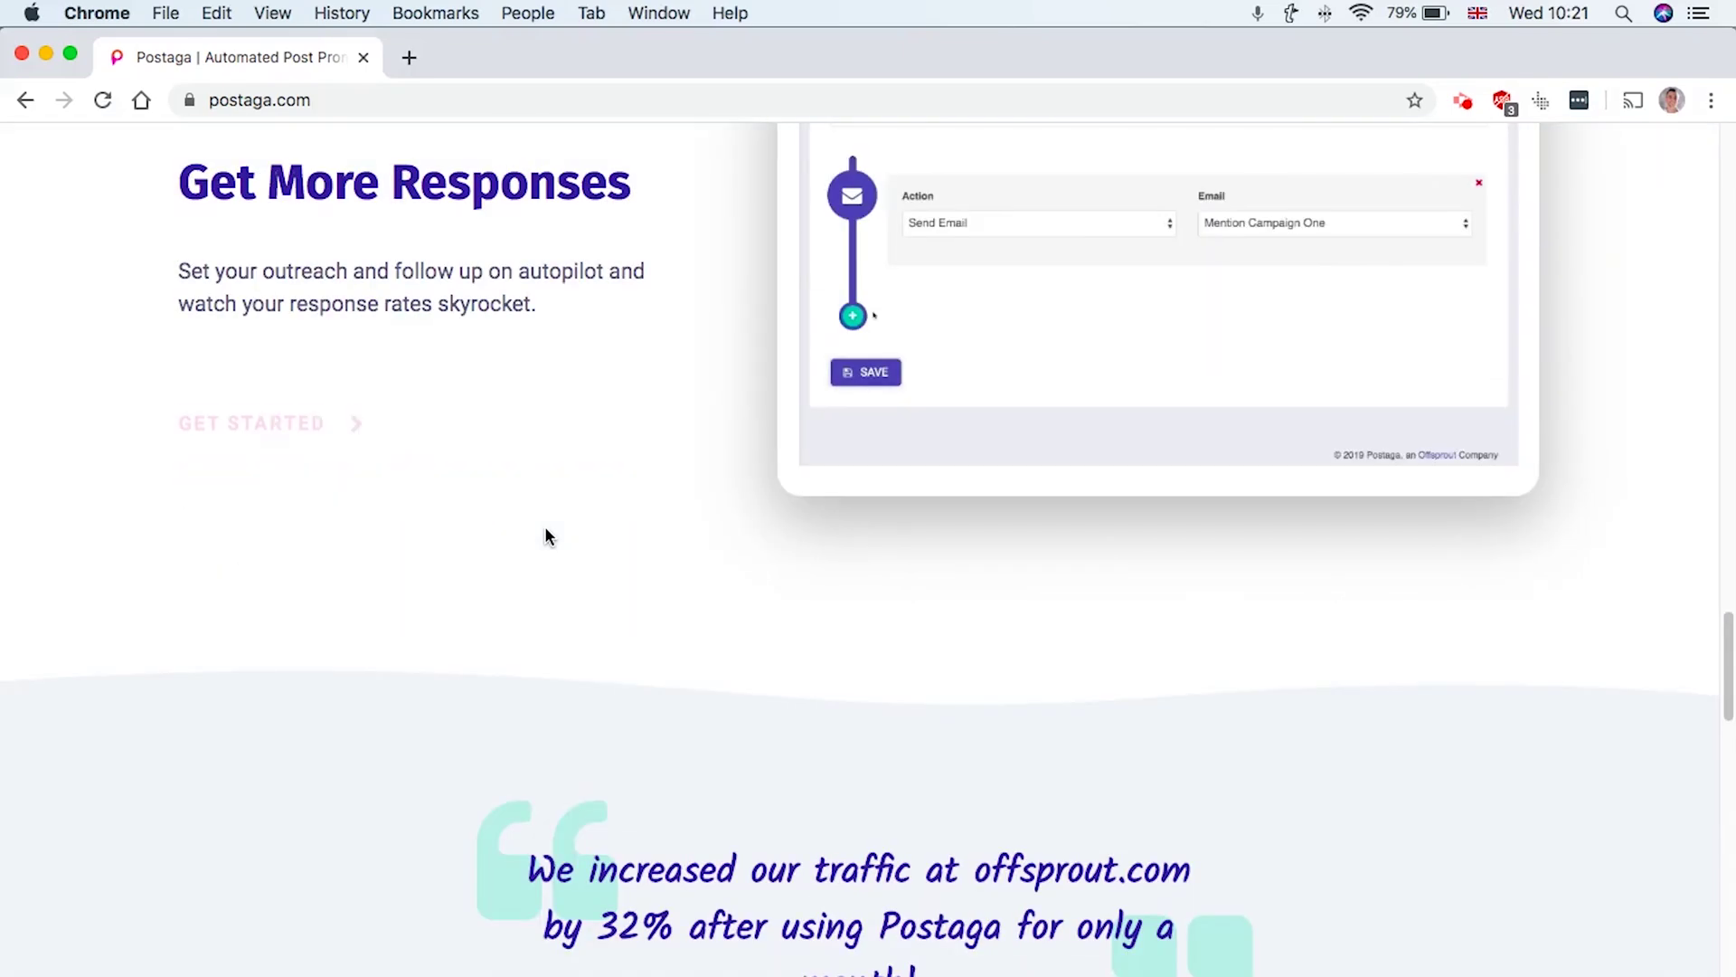
scroll(545, 535, "down", 5)
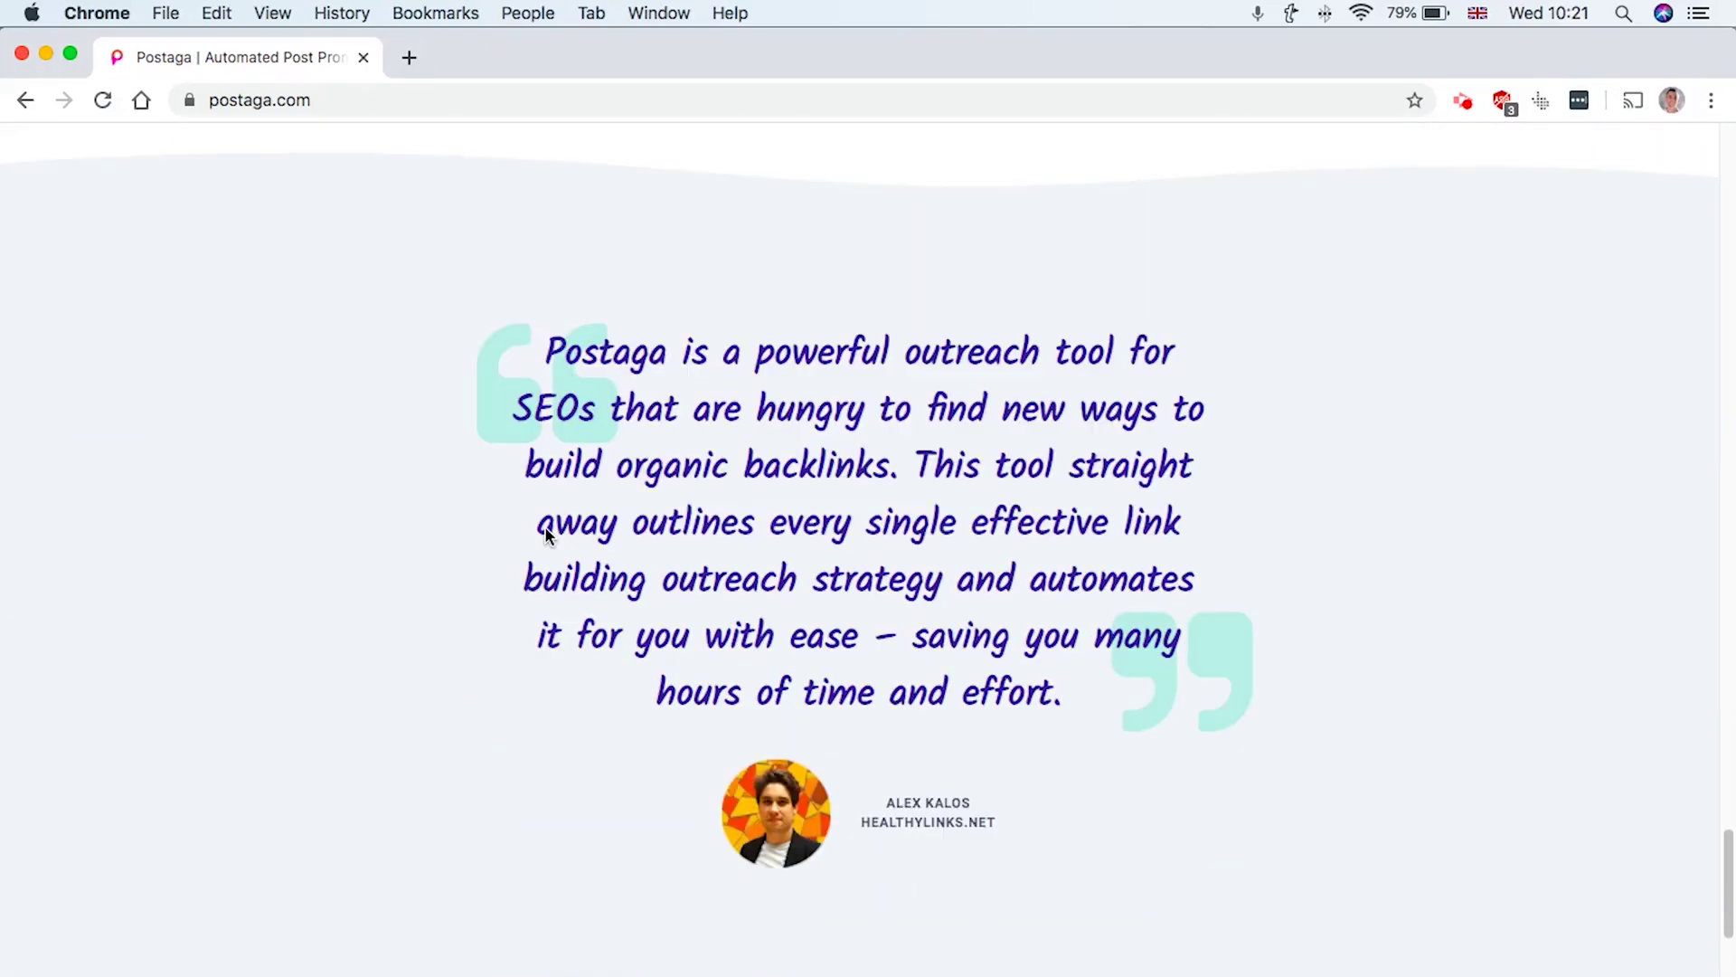
scroll(545, 536, "up", 20)
scroll(544, 535, "up", 10)
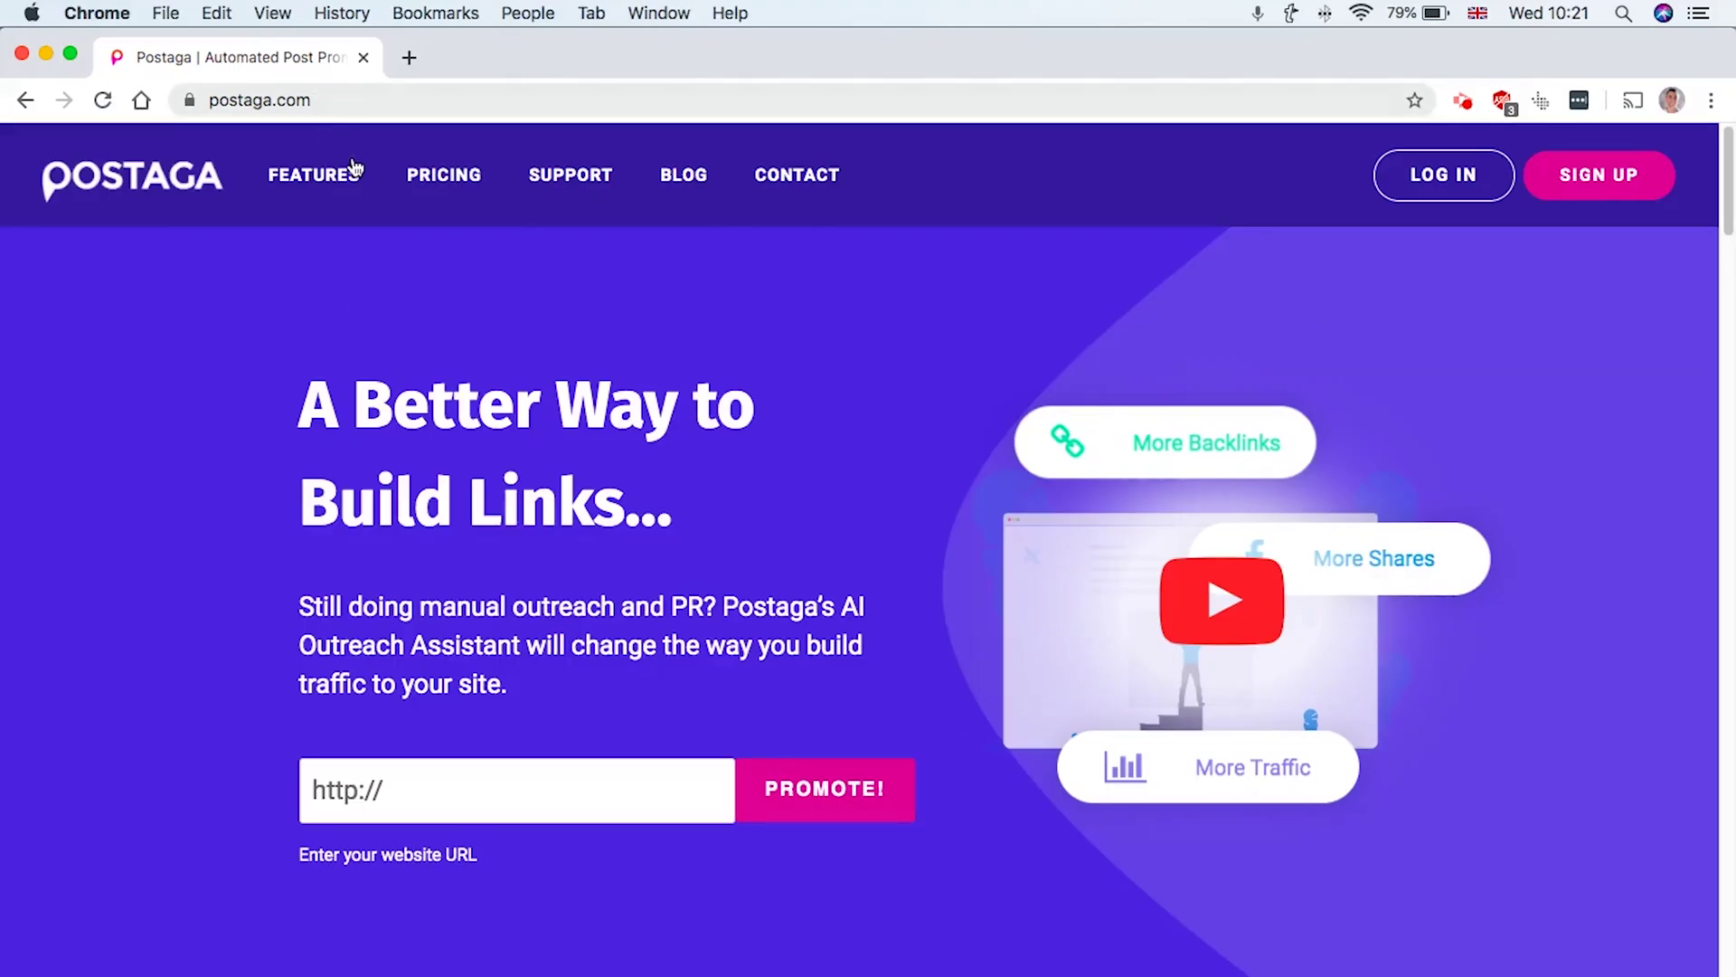
Go to the pricing page and look over the Free plan's description and features
left_click(477, 186)
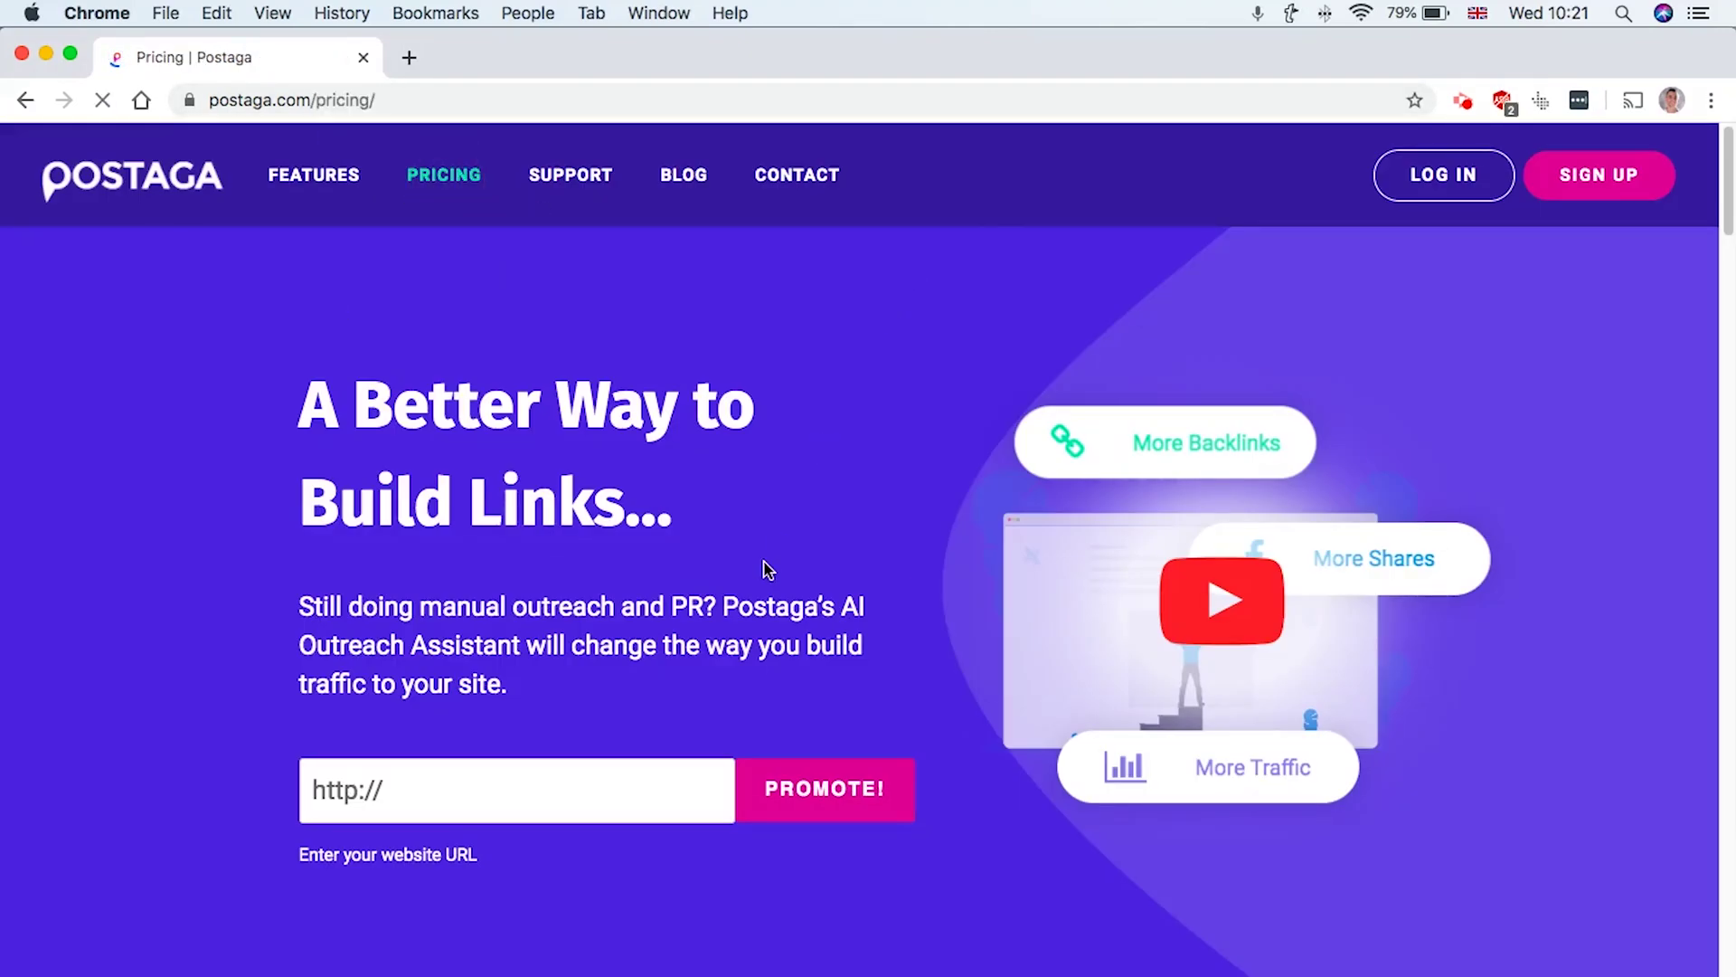
scroll(759, 569, "down", 10)
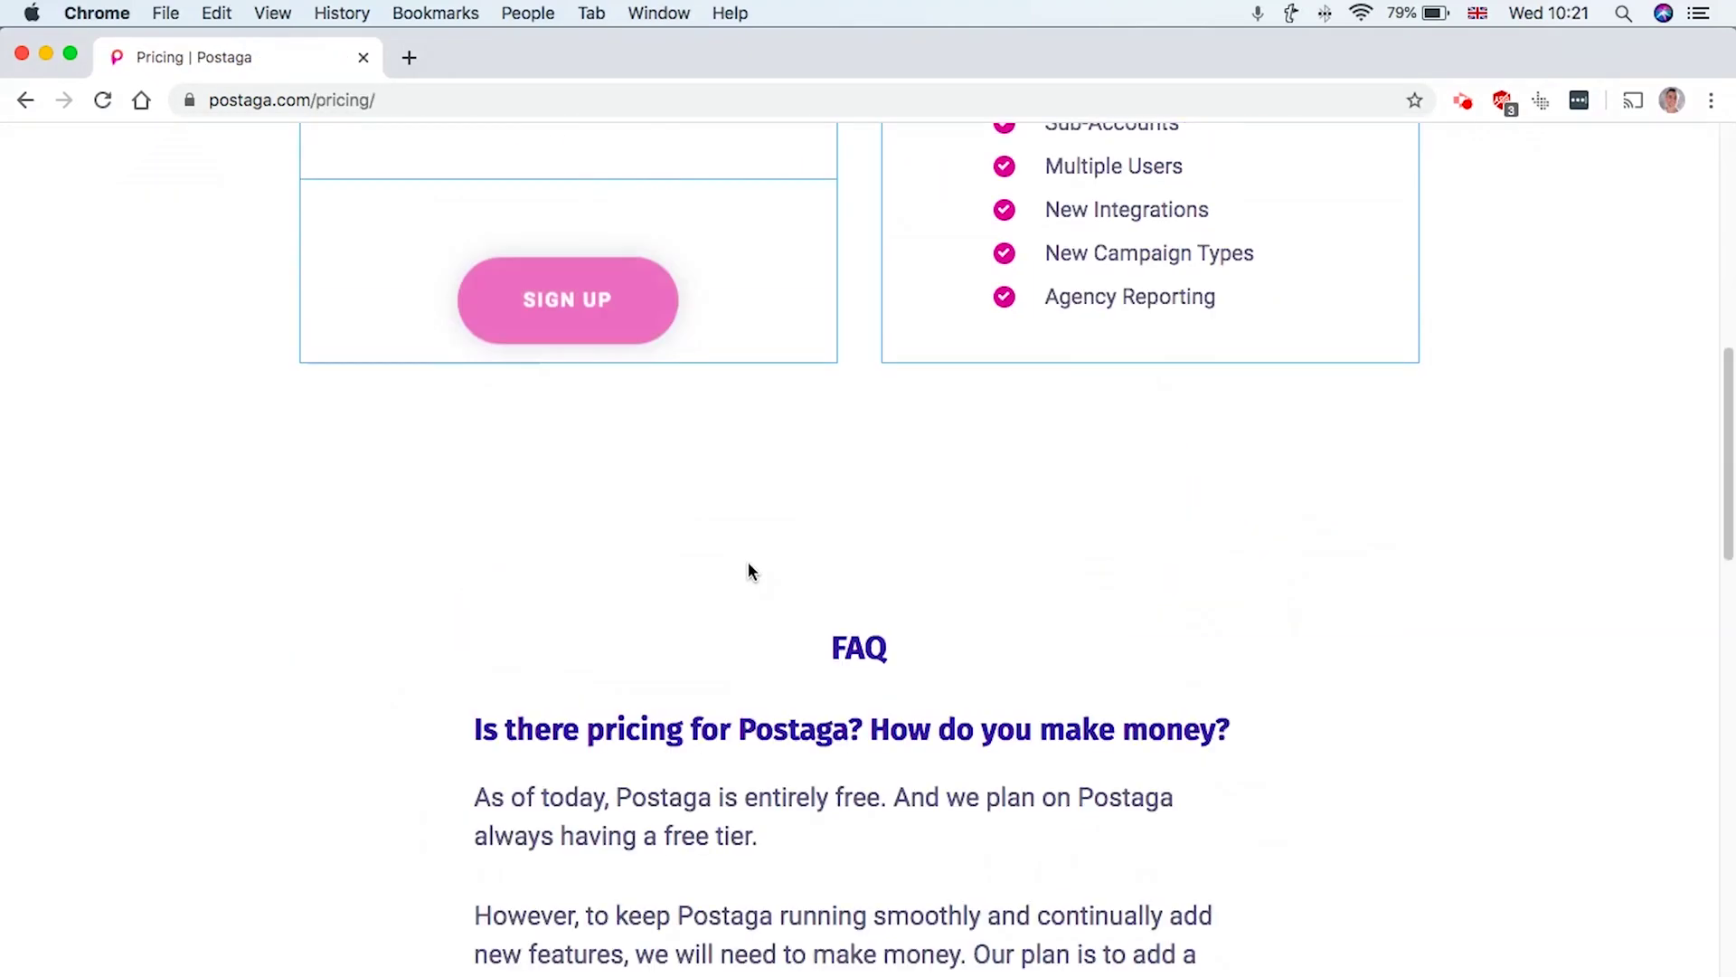
scroll(747, 571, "down", 5)
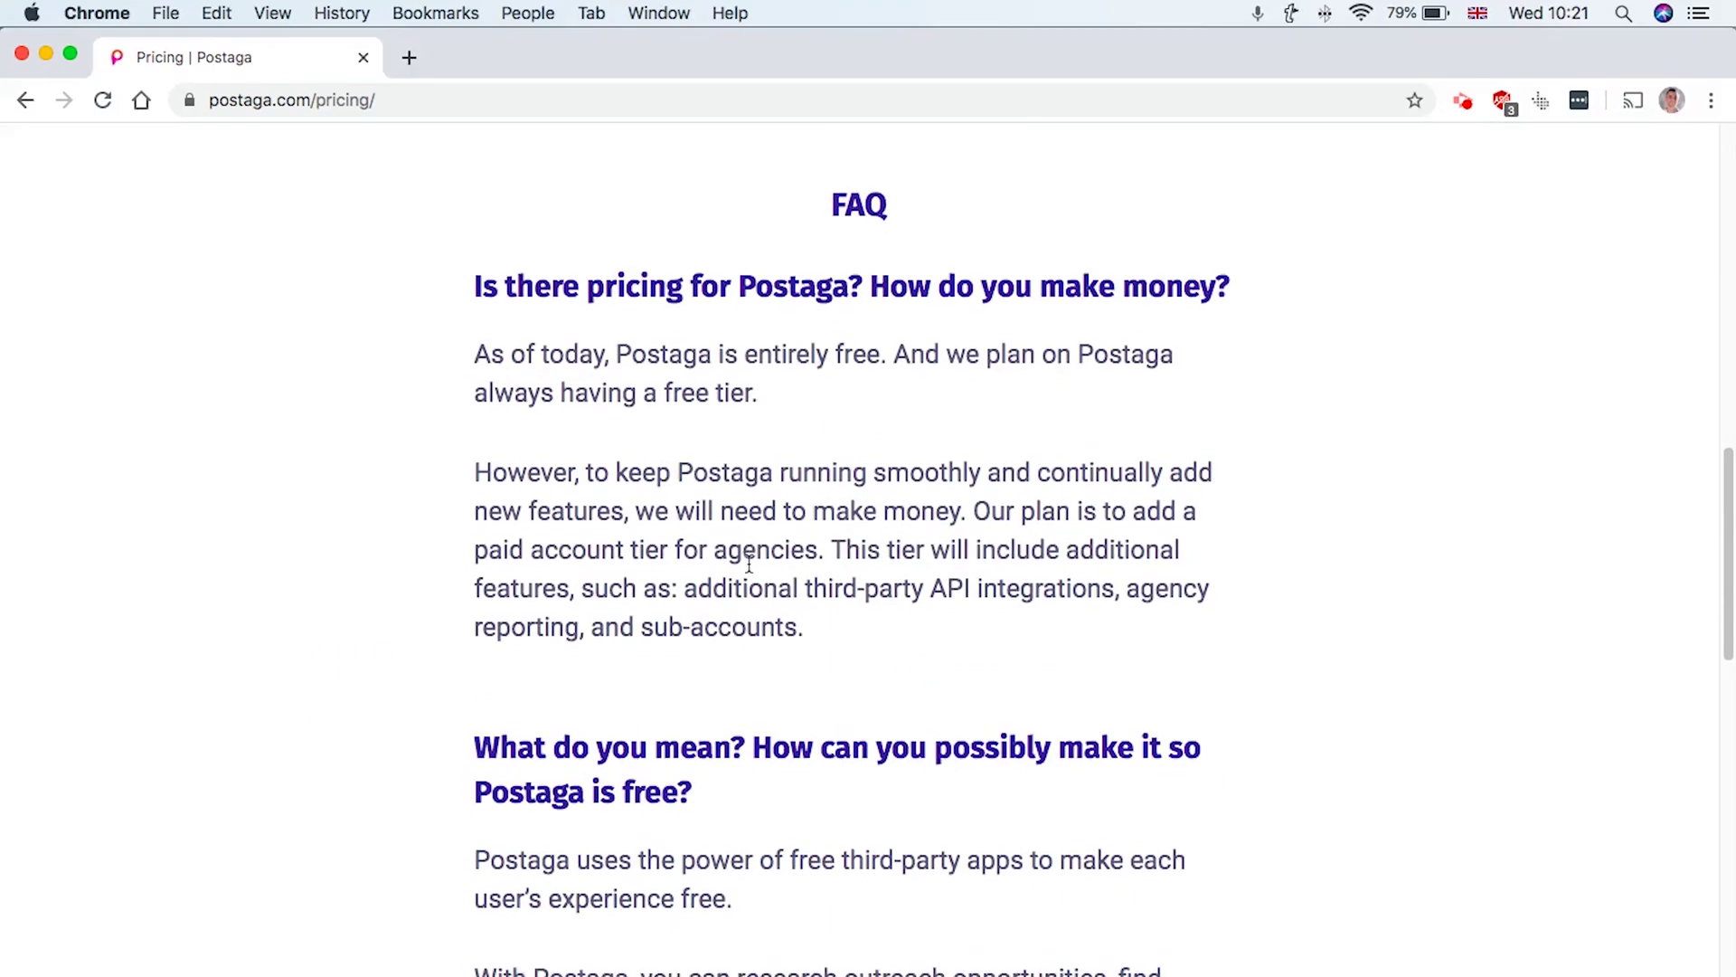
scroll(749, 561, "up", 15)
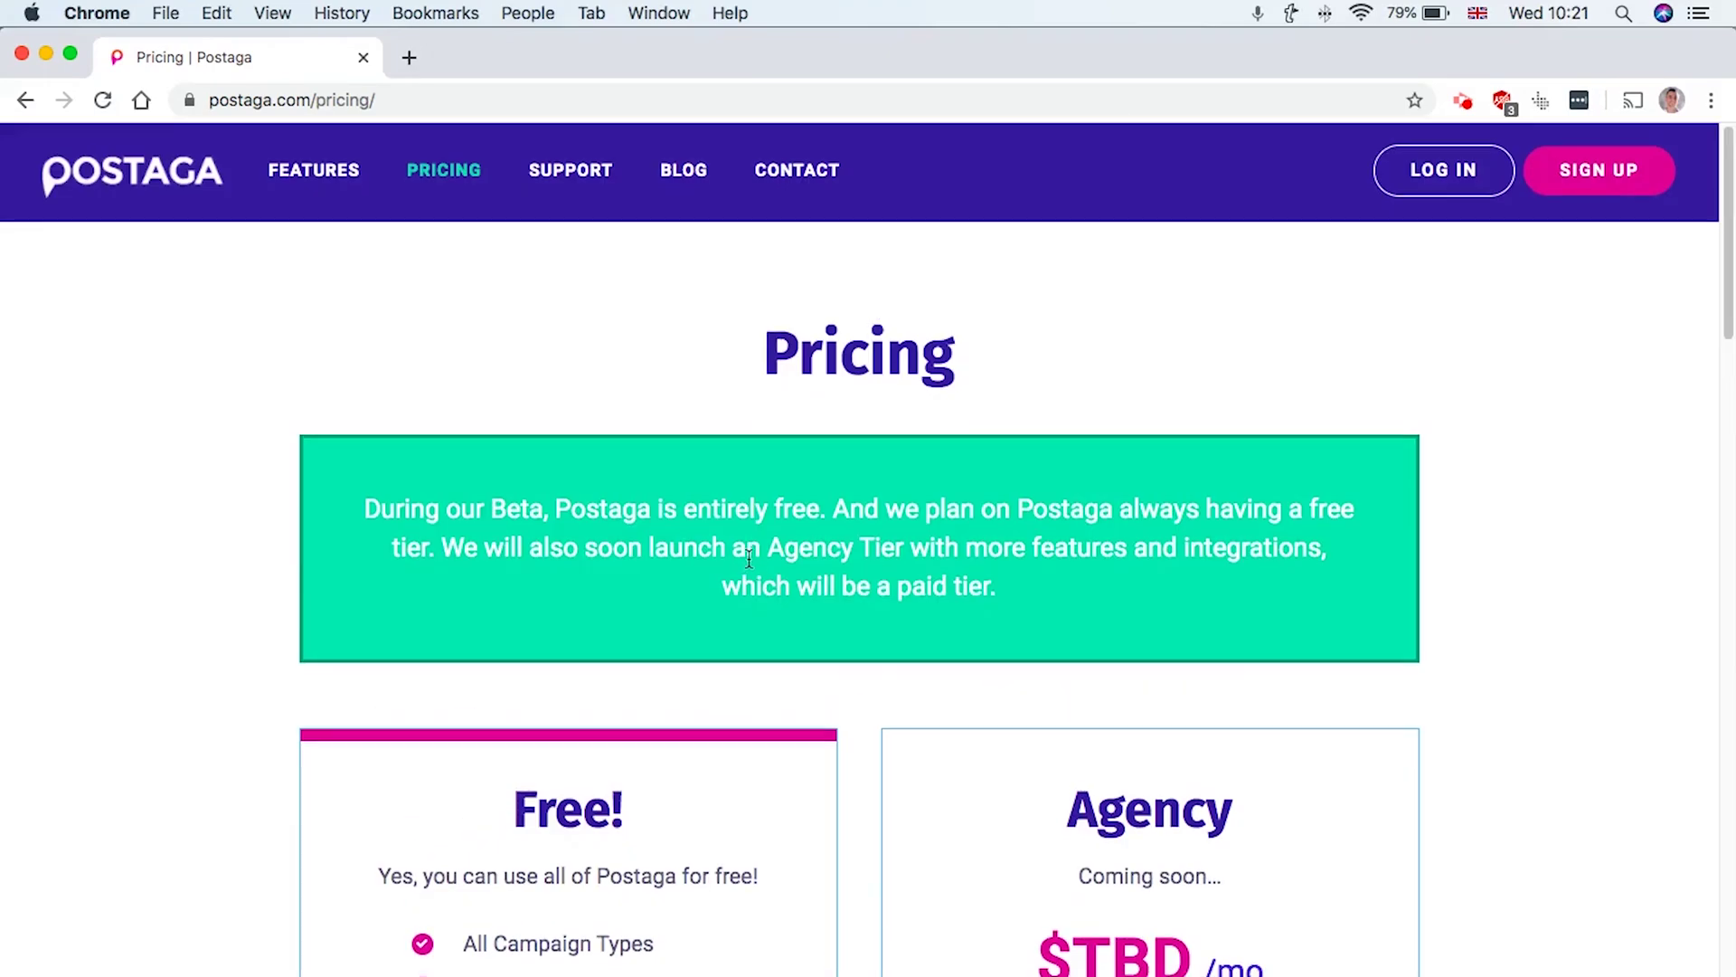
scroll(749, 559, "down", 4)
left_click_drag(485, 415, 721, 684)
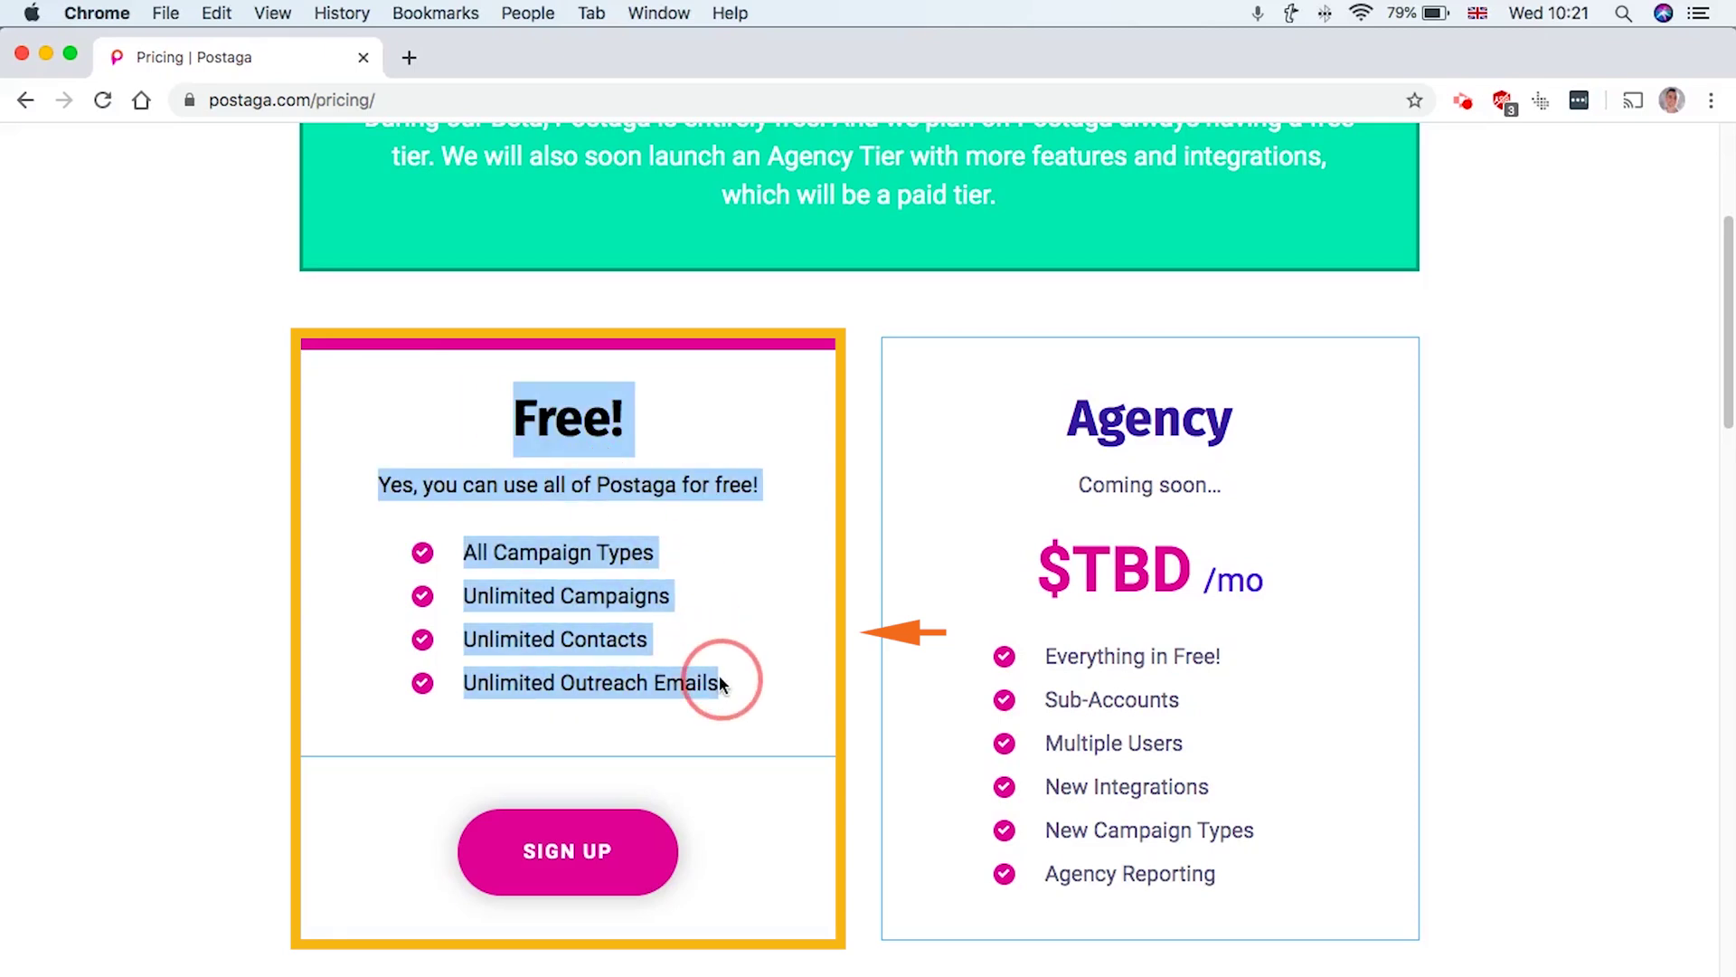
left_click(721, 684)
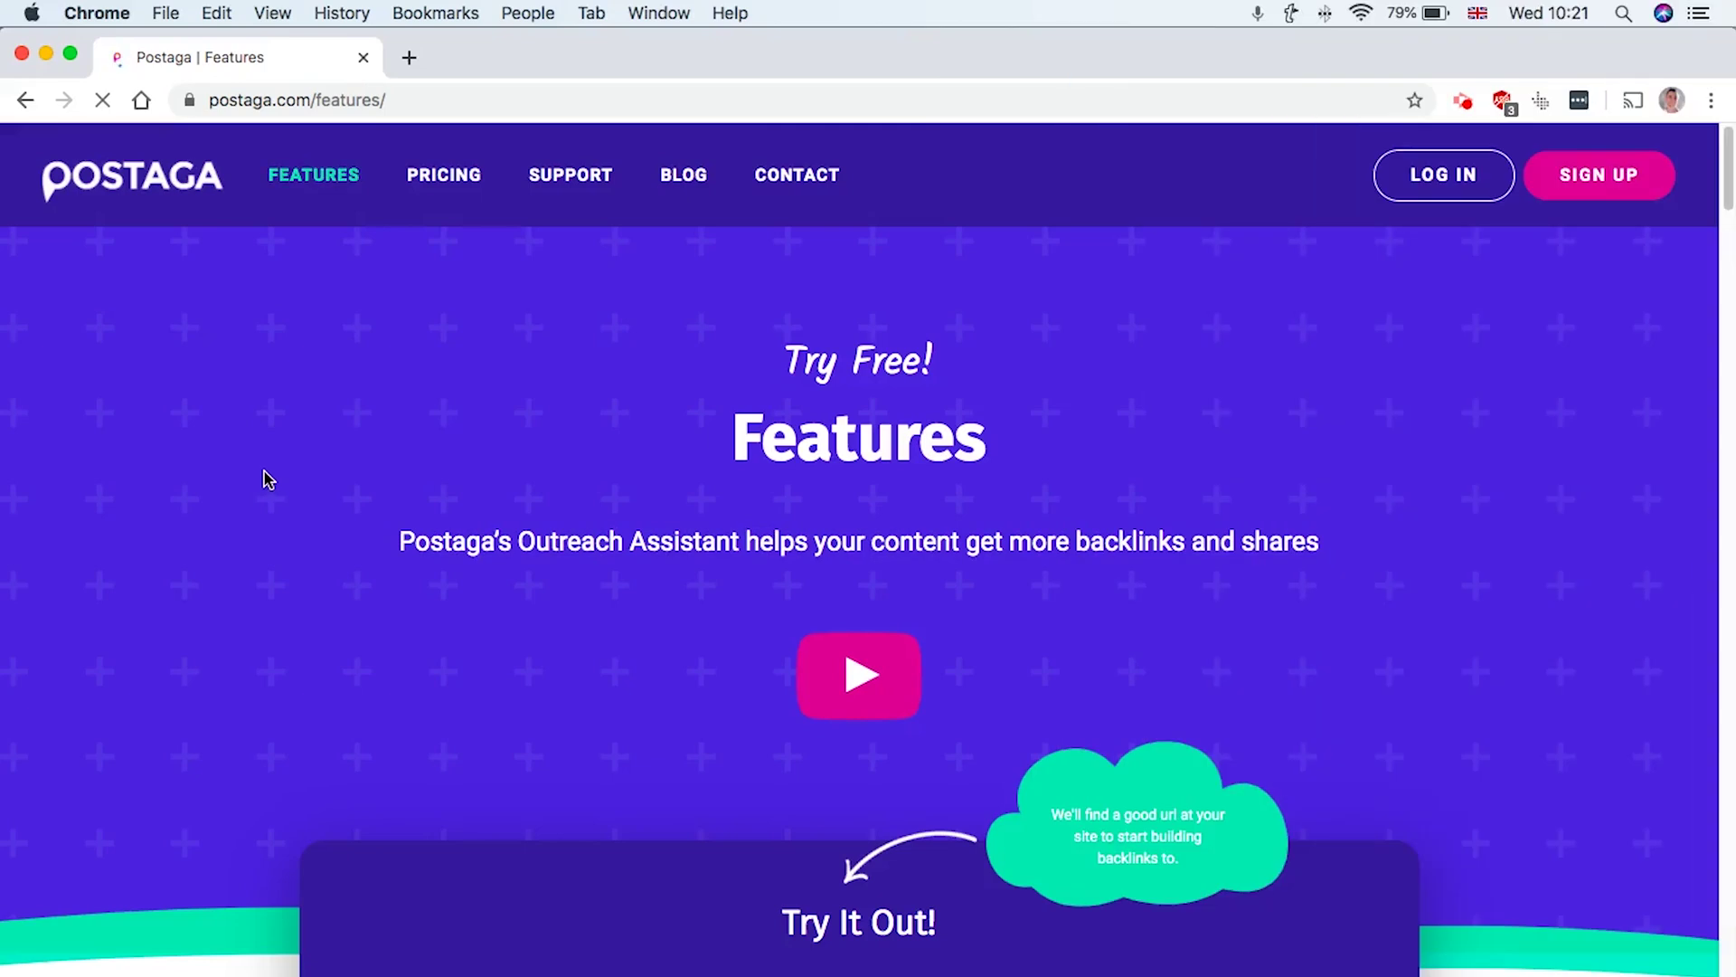
Scroll through the remaining plans, FAQ and features sections
scroll(265, 480, "down", 7)
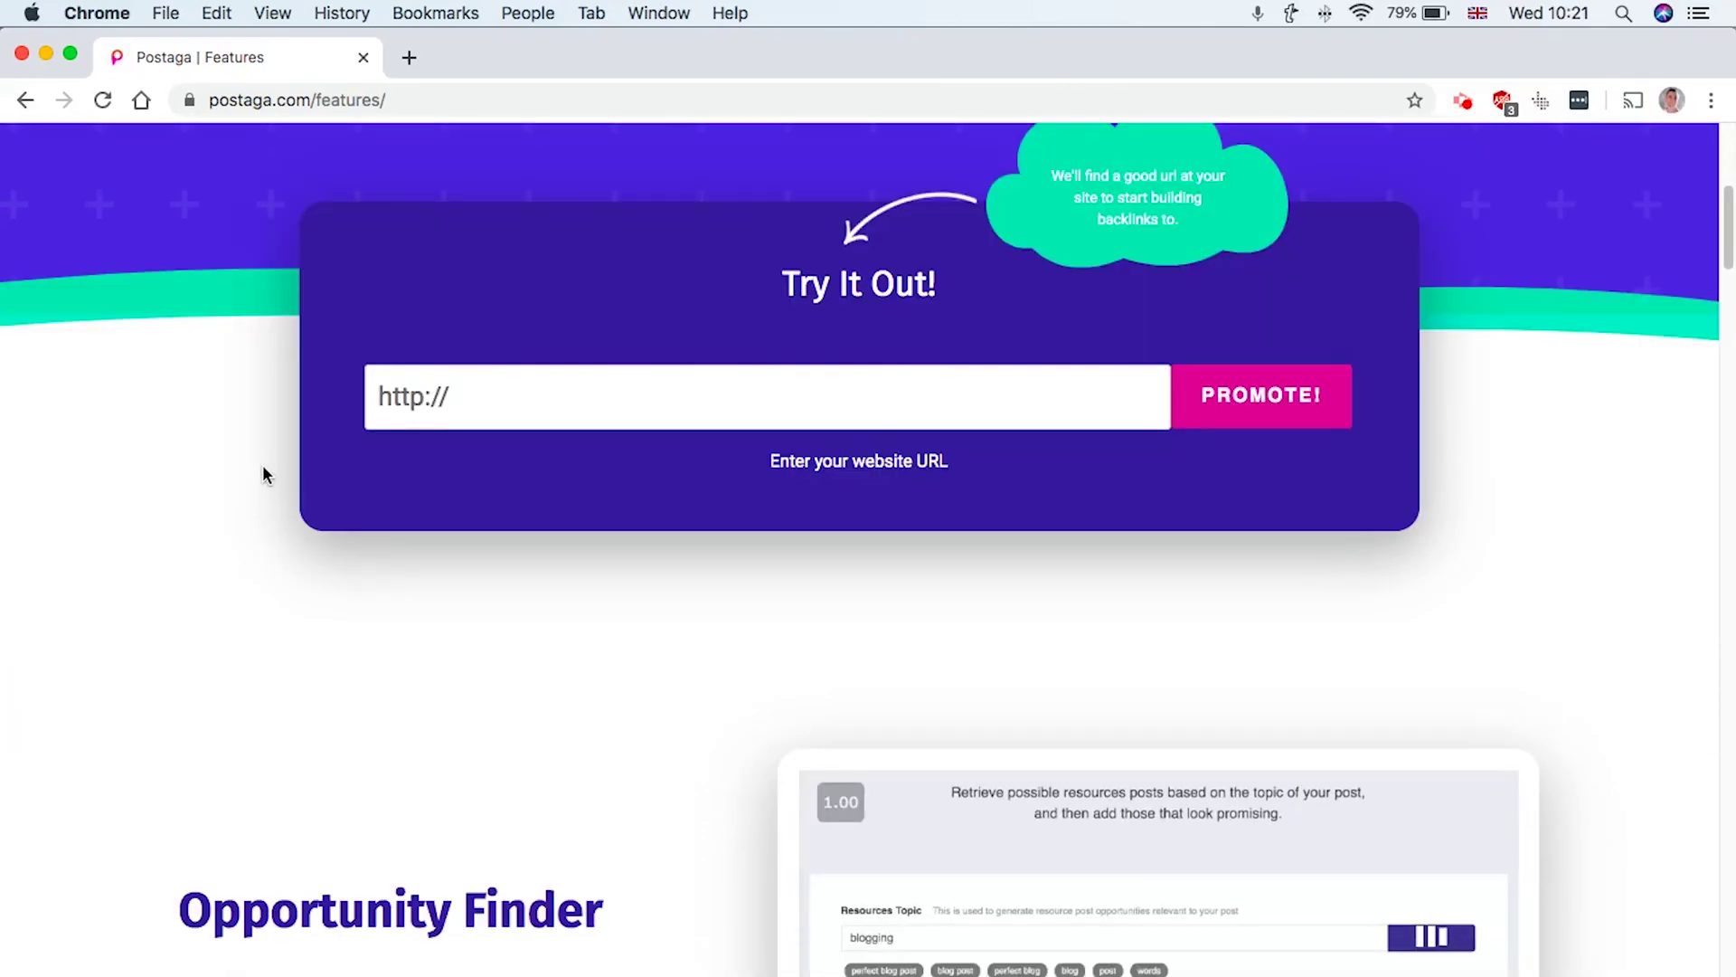
scroll(263, 470, "down", 5)
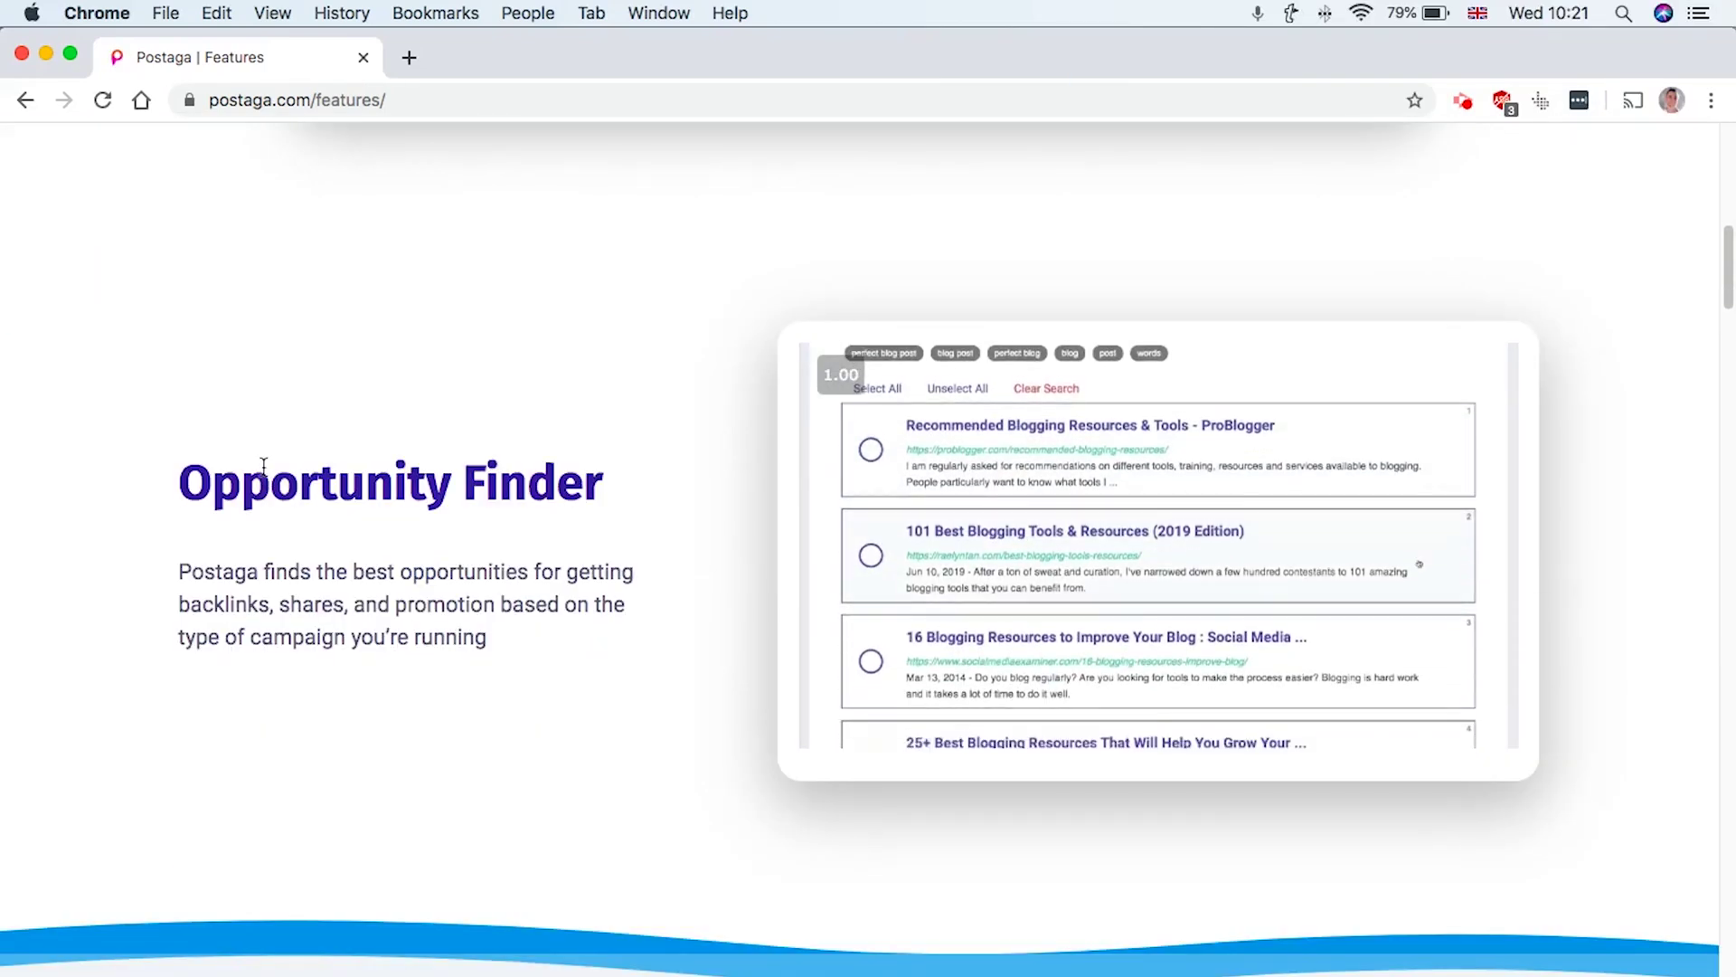
scroll(263, 465, "down", 8)
scroll(263, 465, "down", 2)
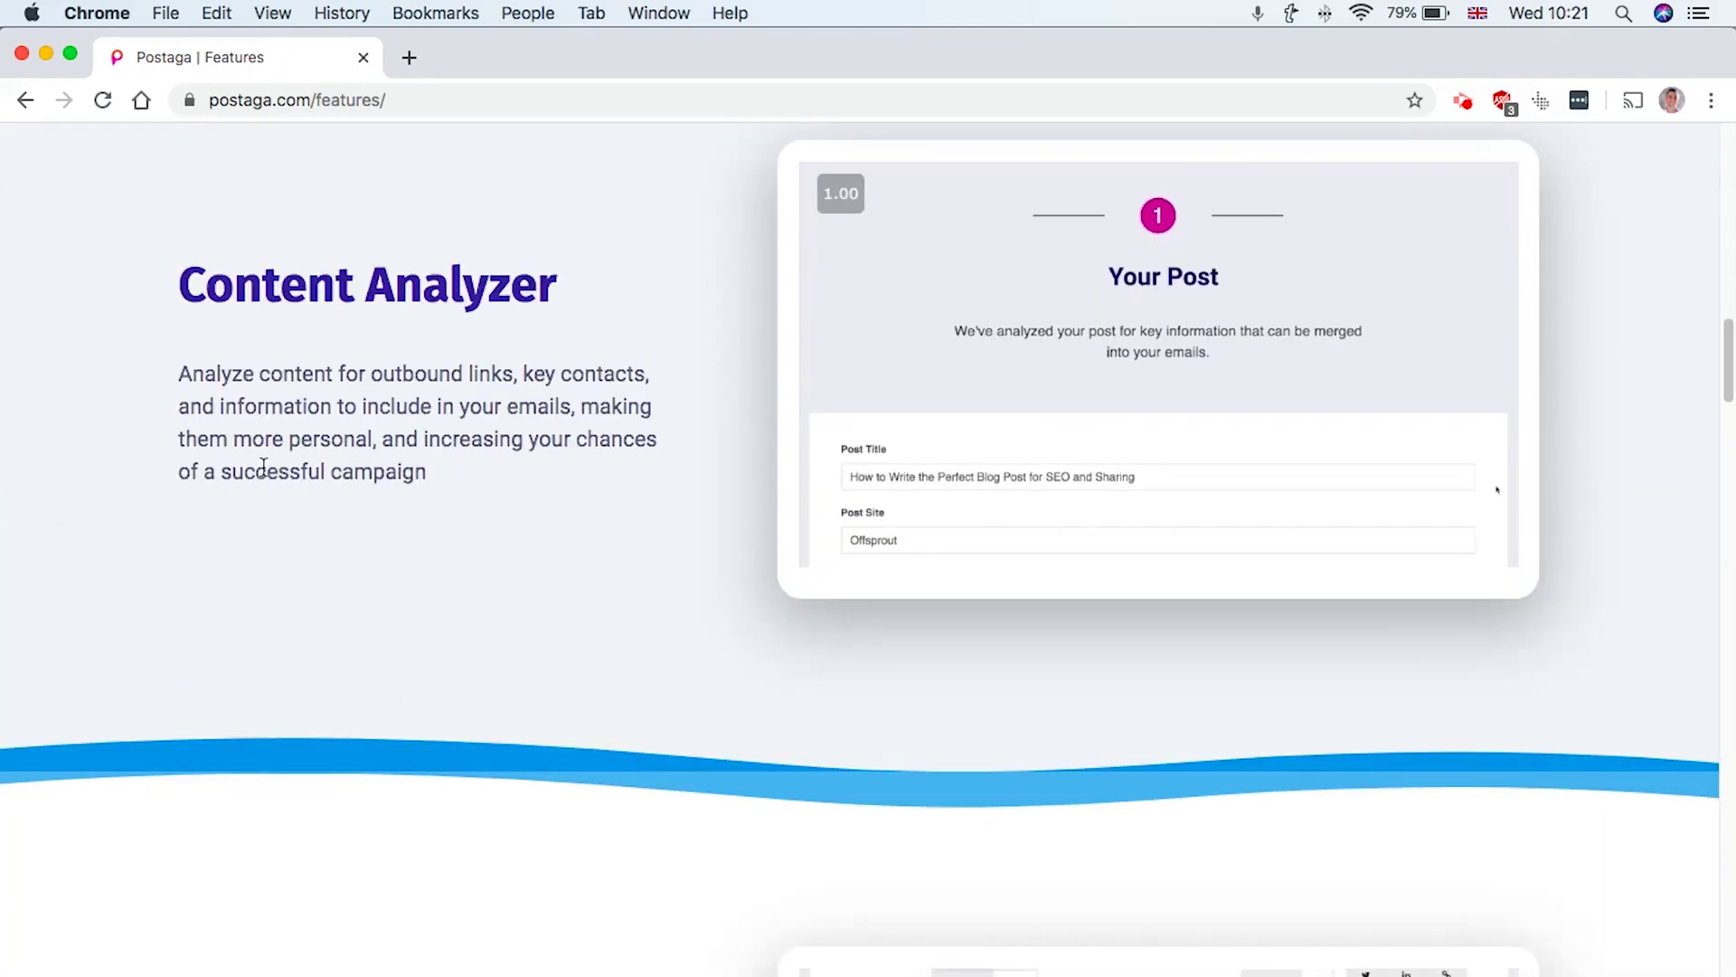
scroll(263, 464, "down", 8)
scroll(263, 465, "down", 9)
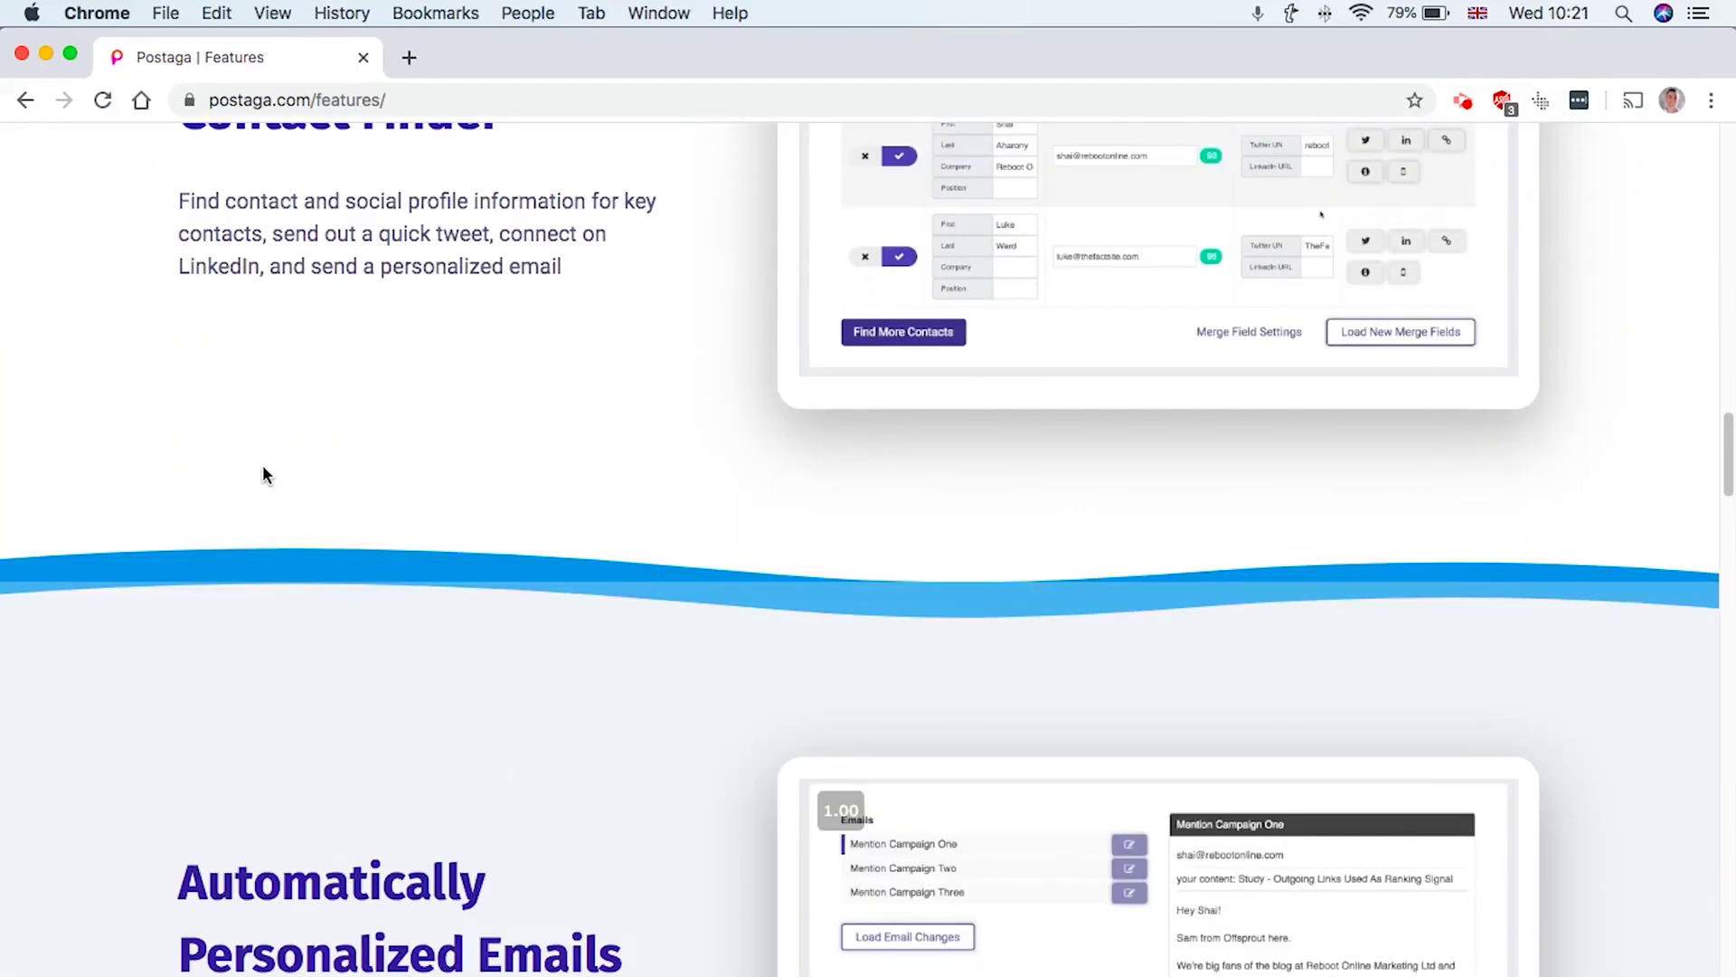
scroll(263, 465, "up", 9)
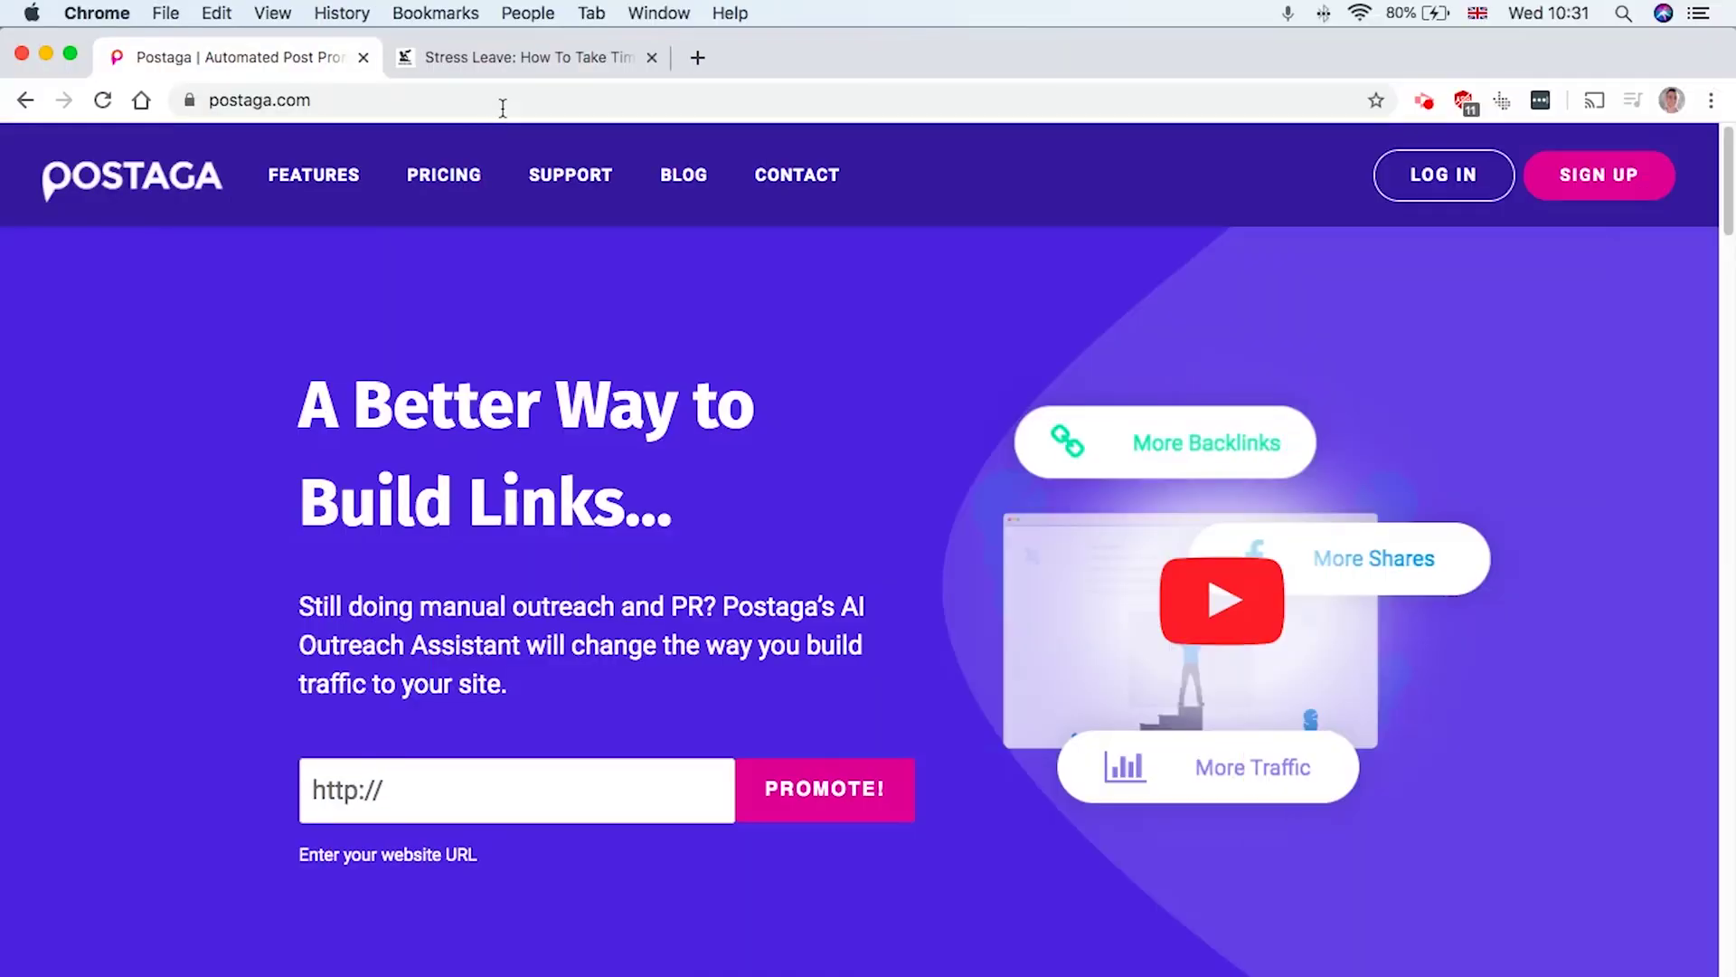
Copy the Stress Leave article's web address from its tab
left_click(526, 51)
right_click(548, 101)
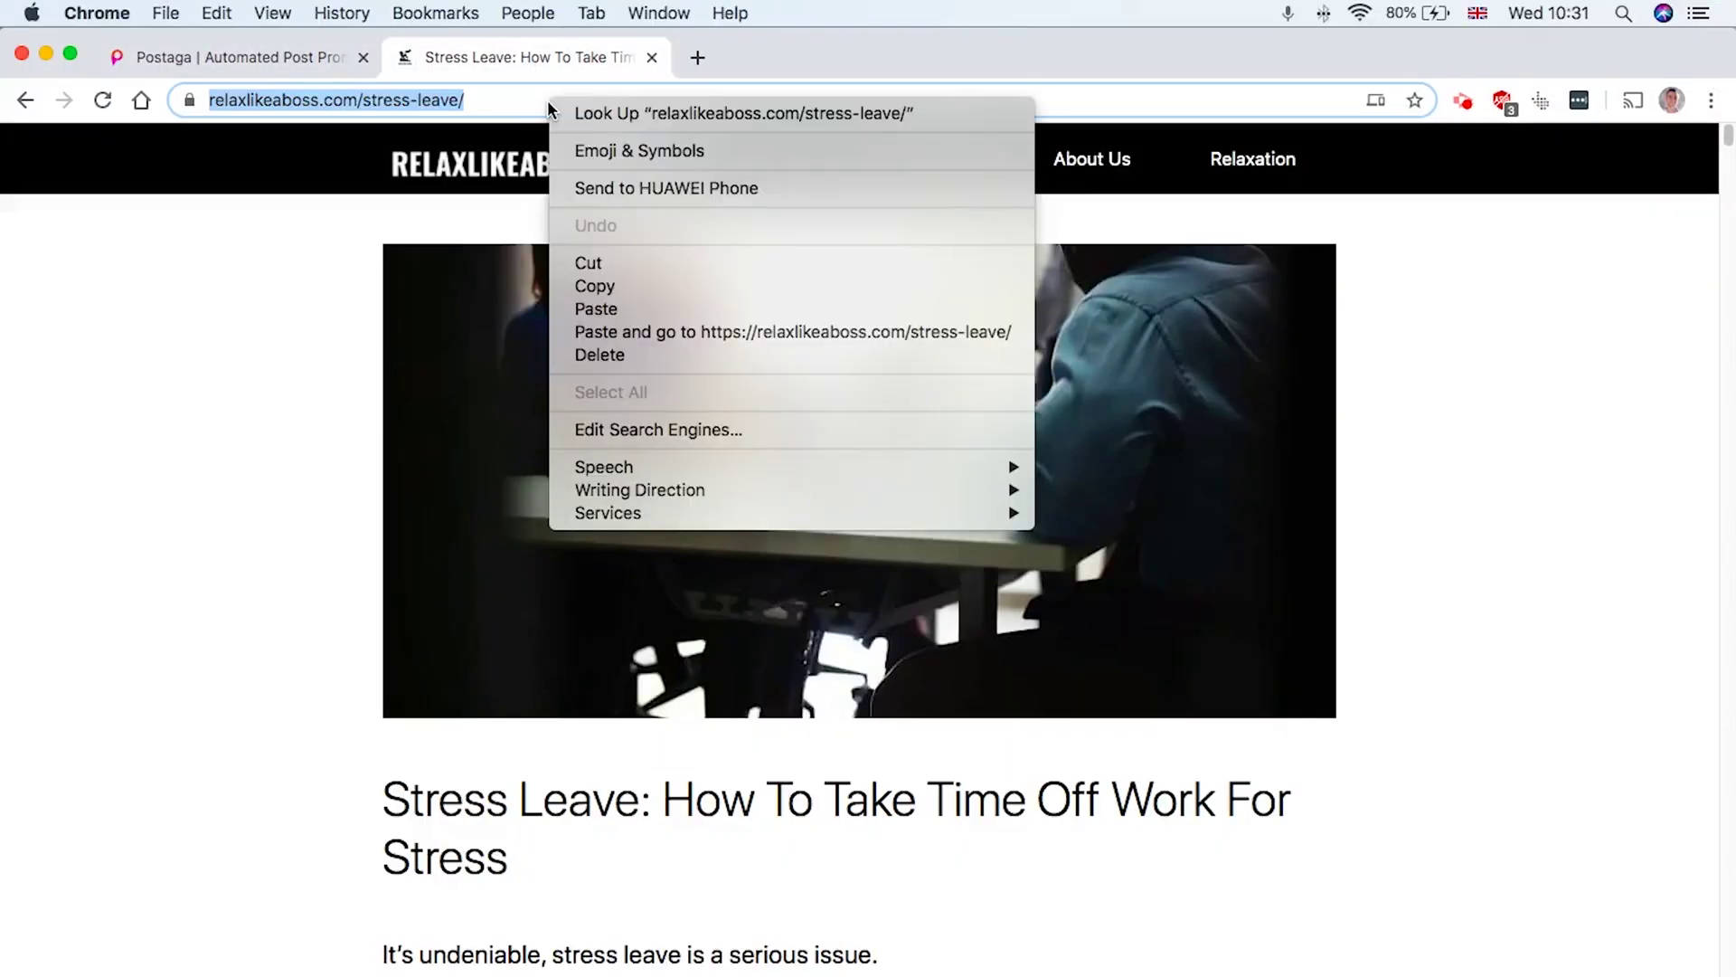
left_click(614, 298)
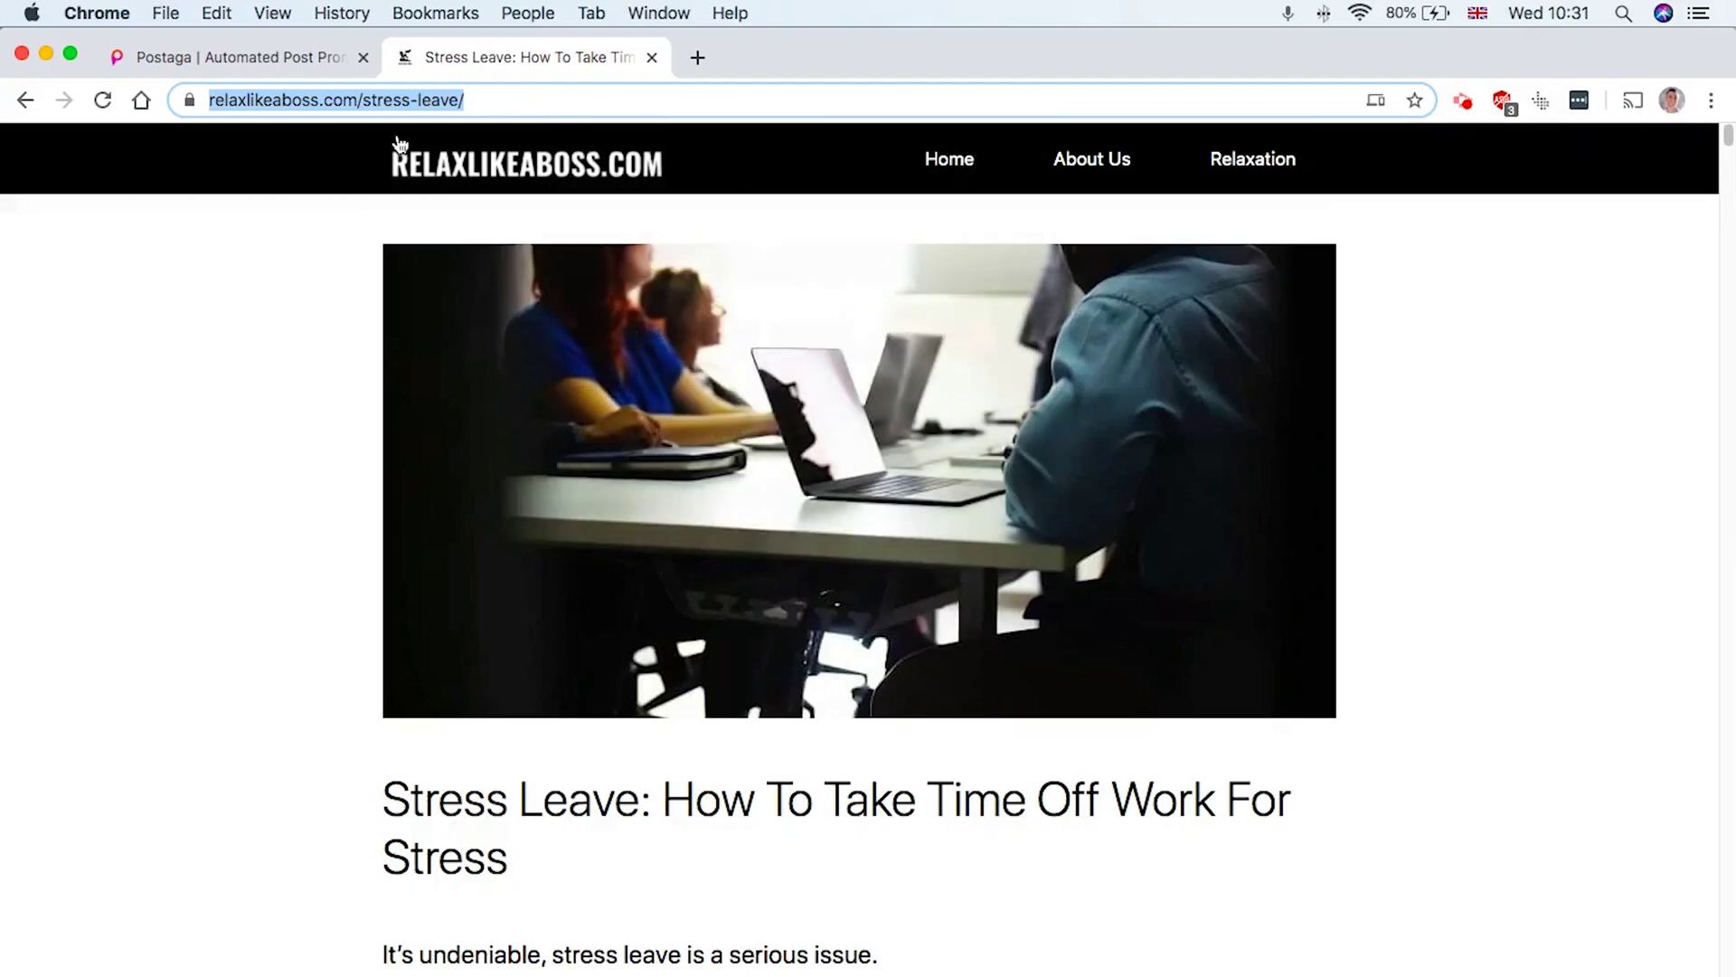
scroll(892, 724, "down", 15)
scroll(892, 714, "up", 15)
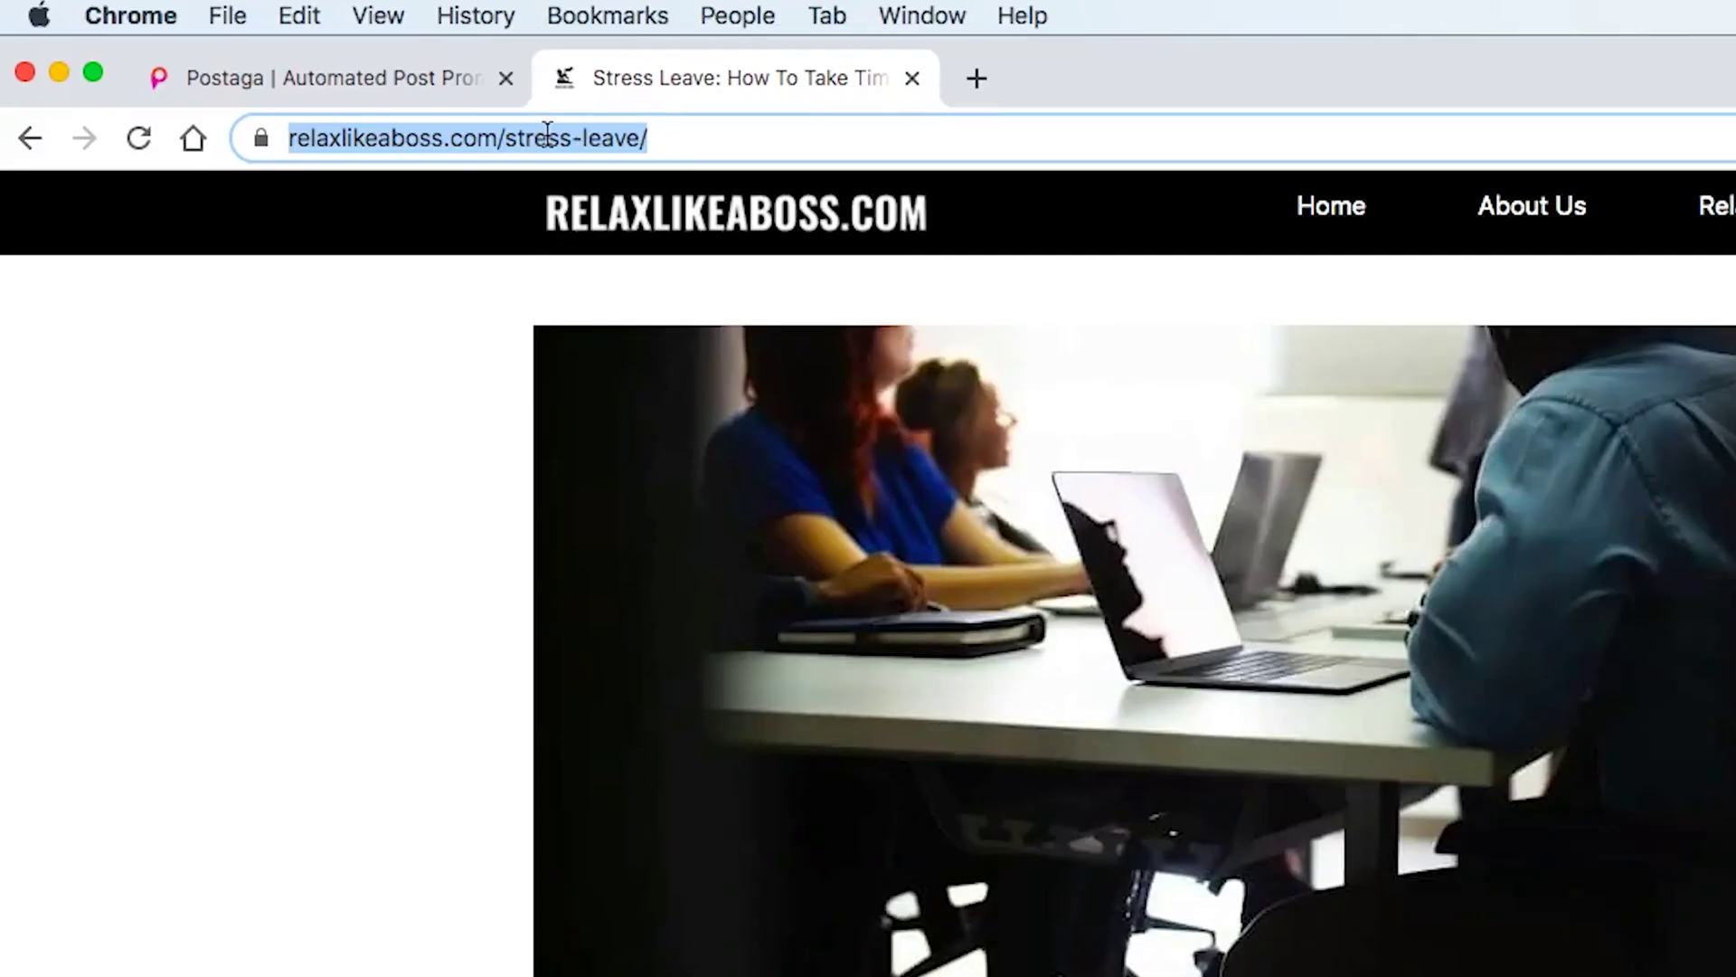
right_click(393, 96)
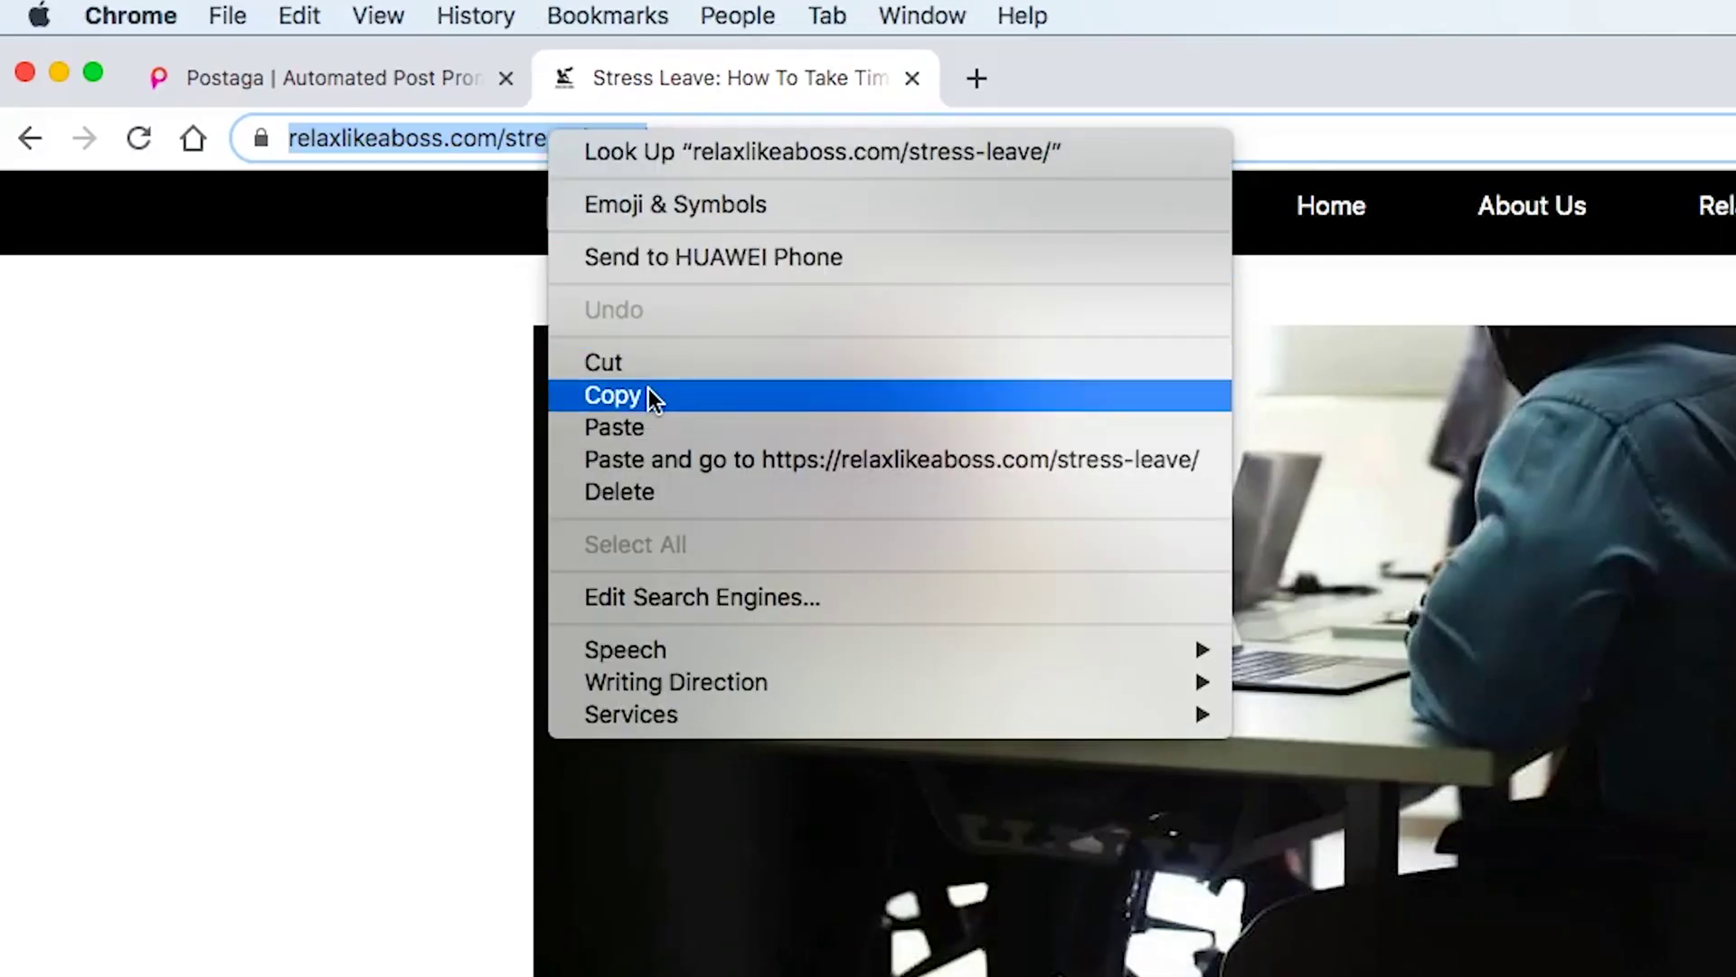
left_click(648, 391)
Paste the article address into Postaga's website URL box and promote it
left_click(302, 78)
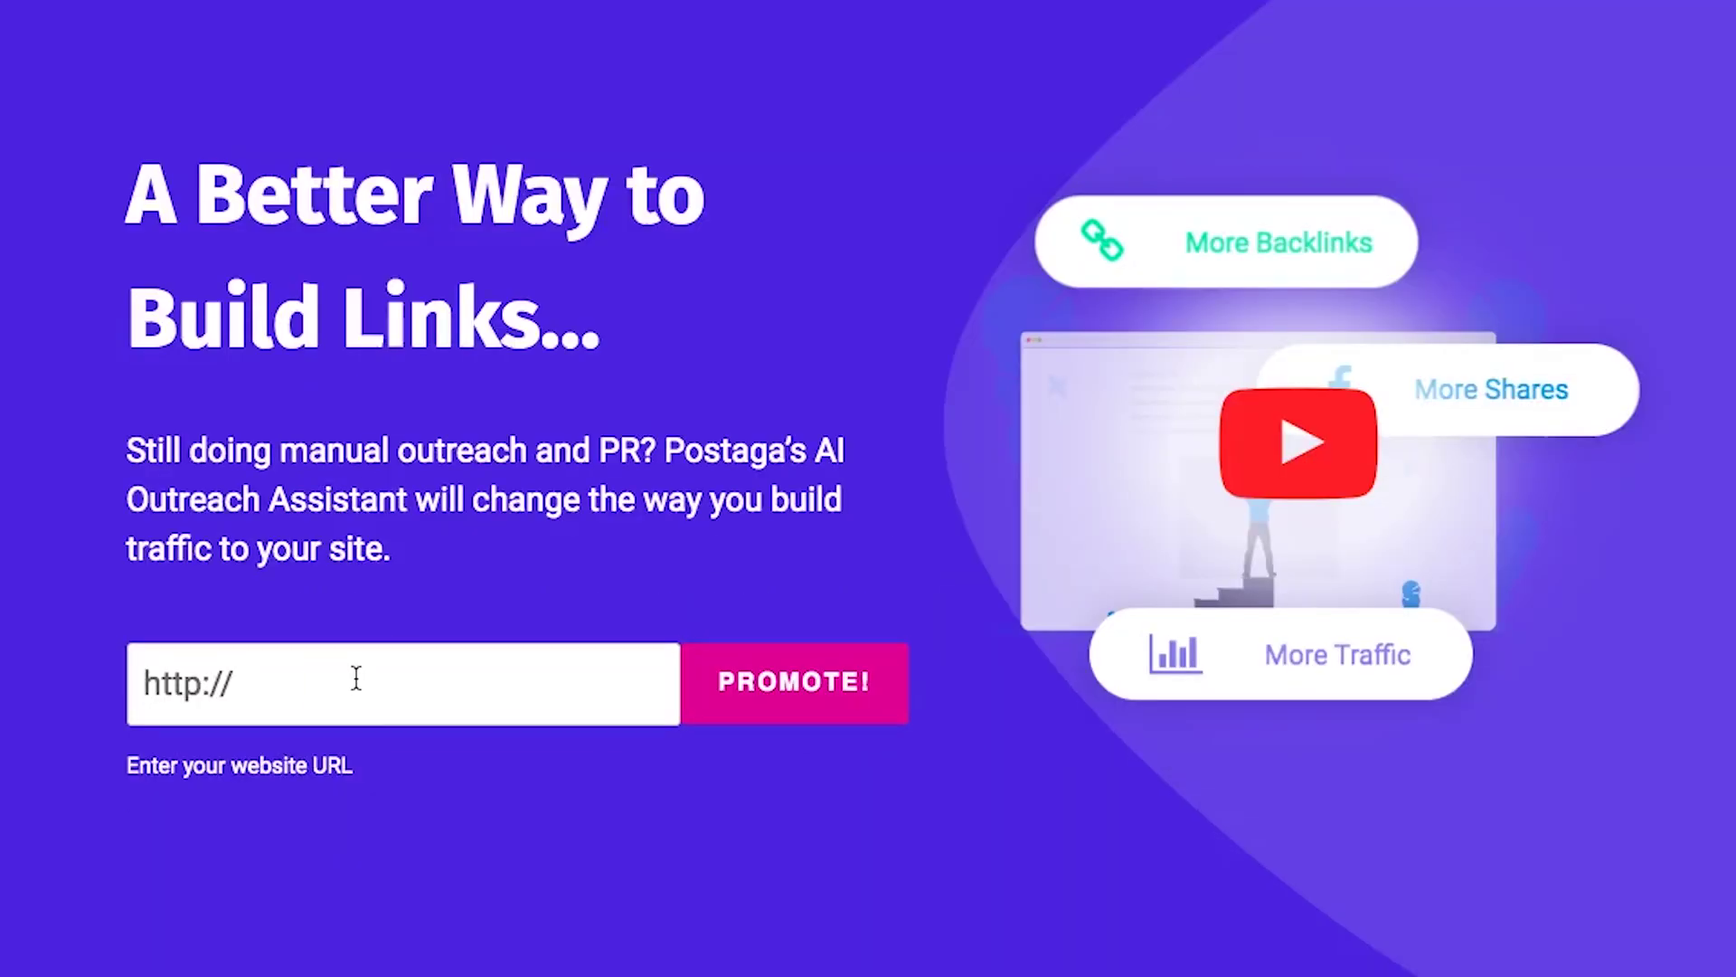
right_click(478, 795)
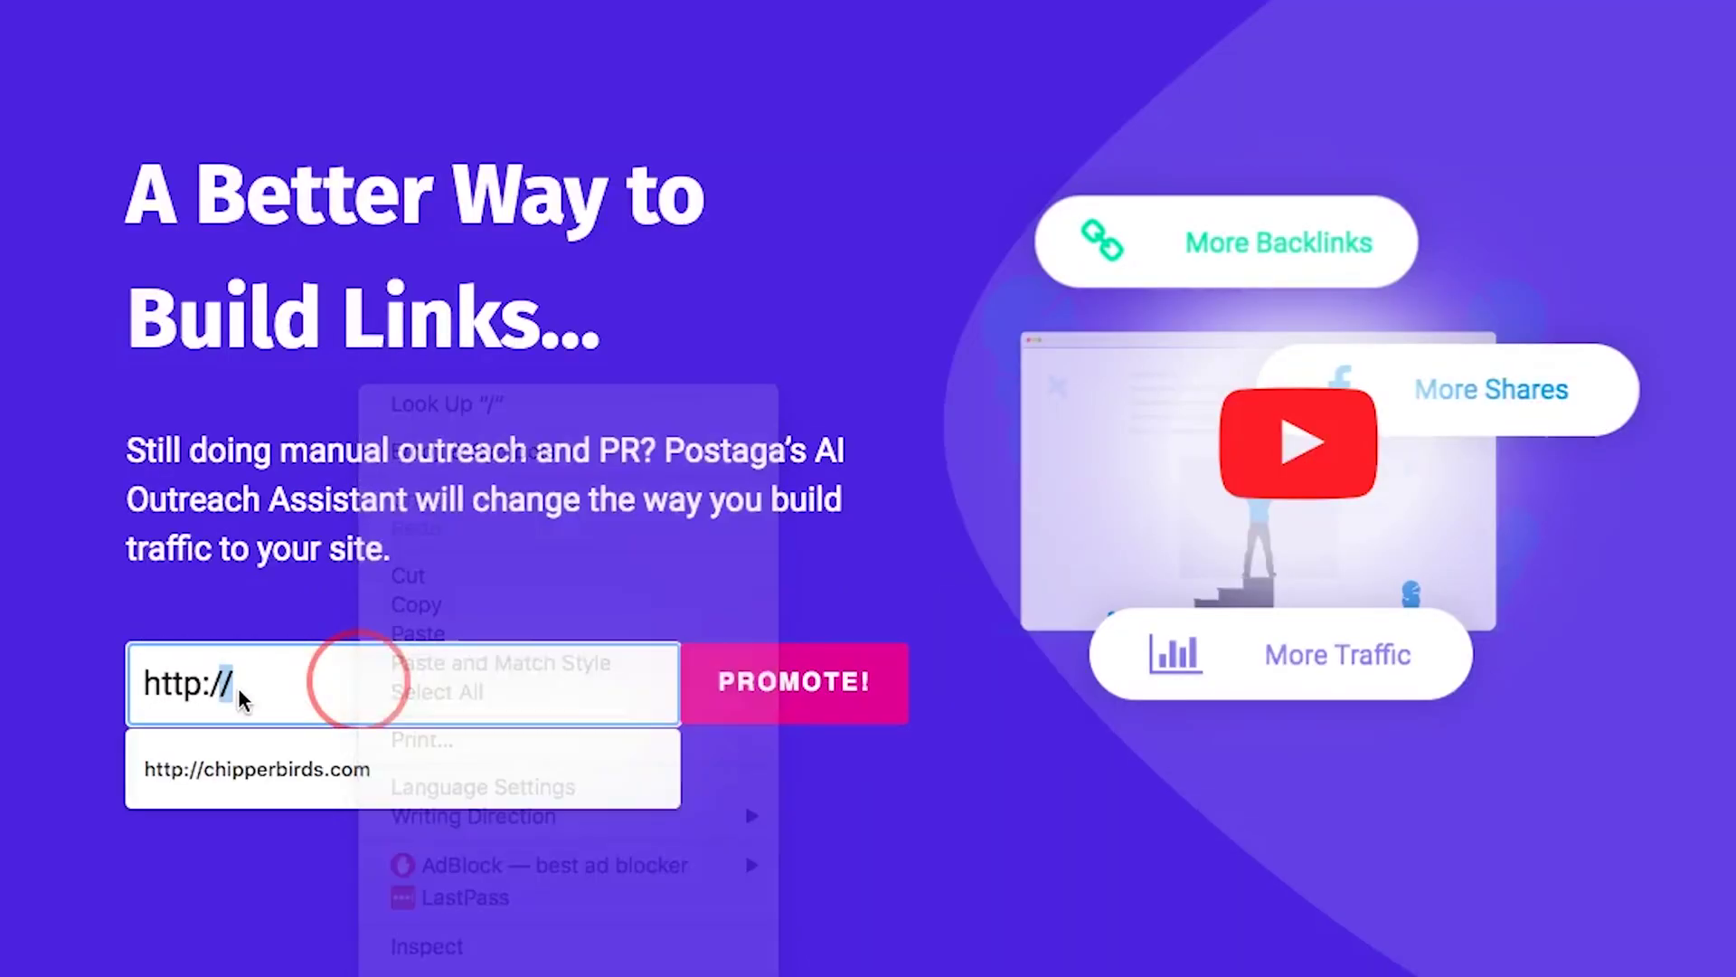
left_click(310, 683)
key("super+v")
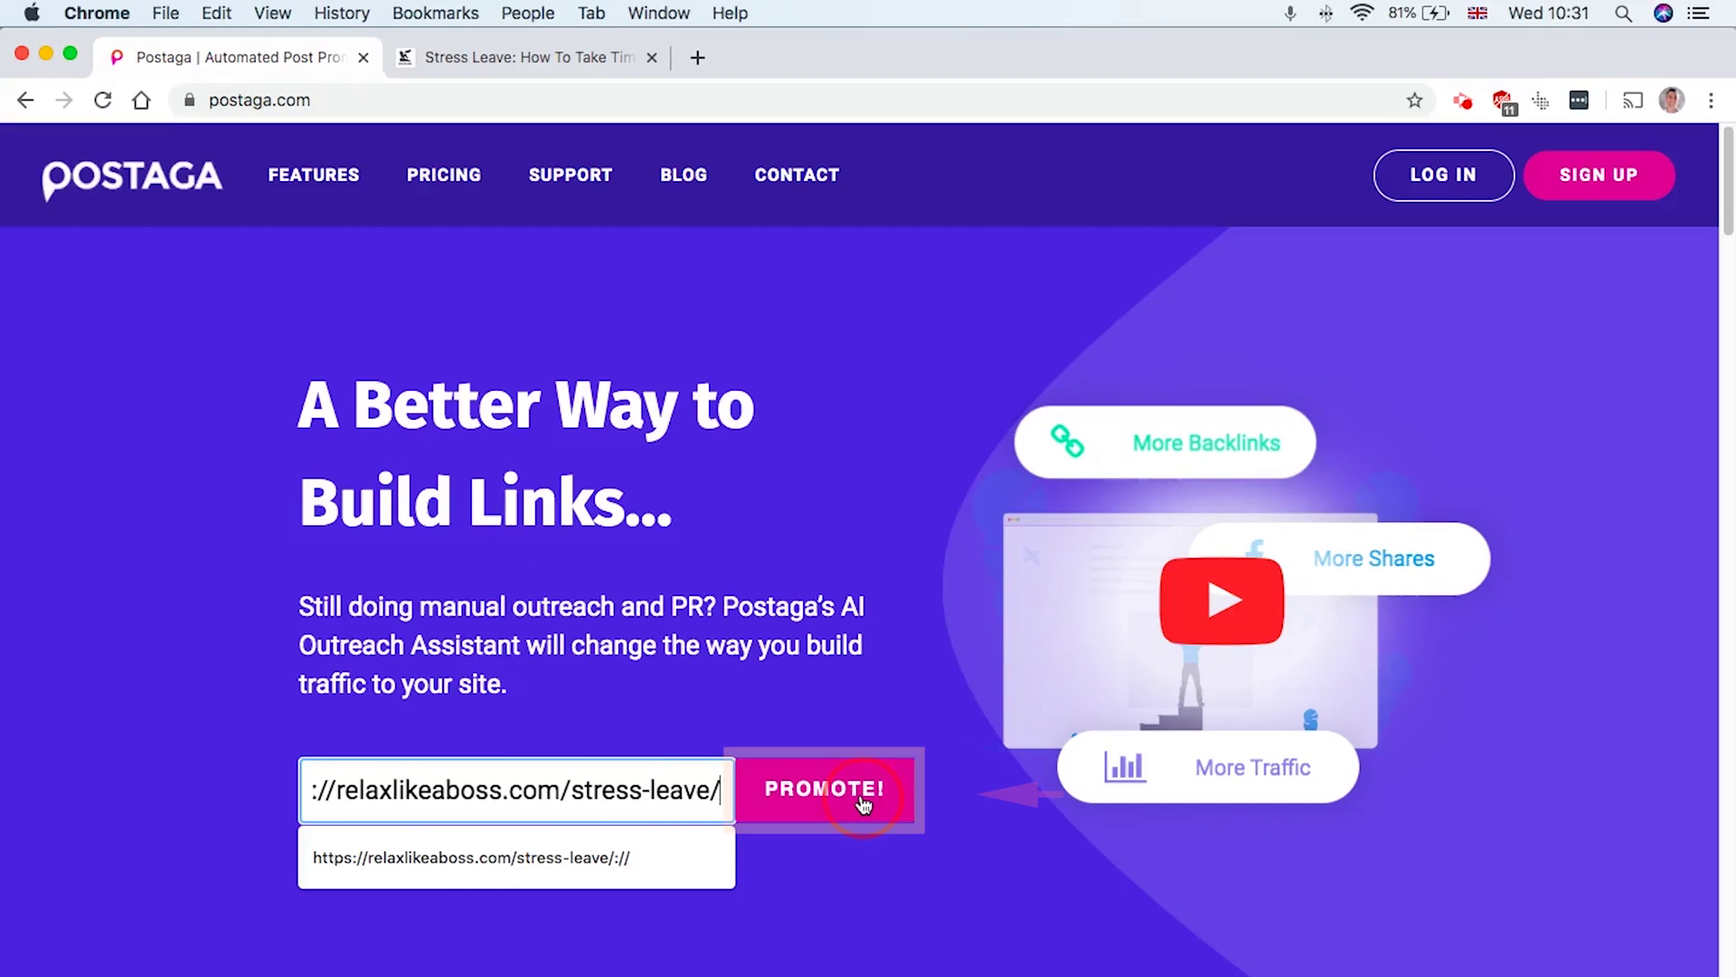
left_click(863, 800)
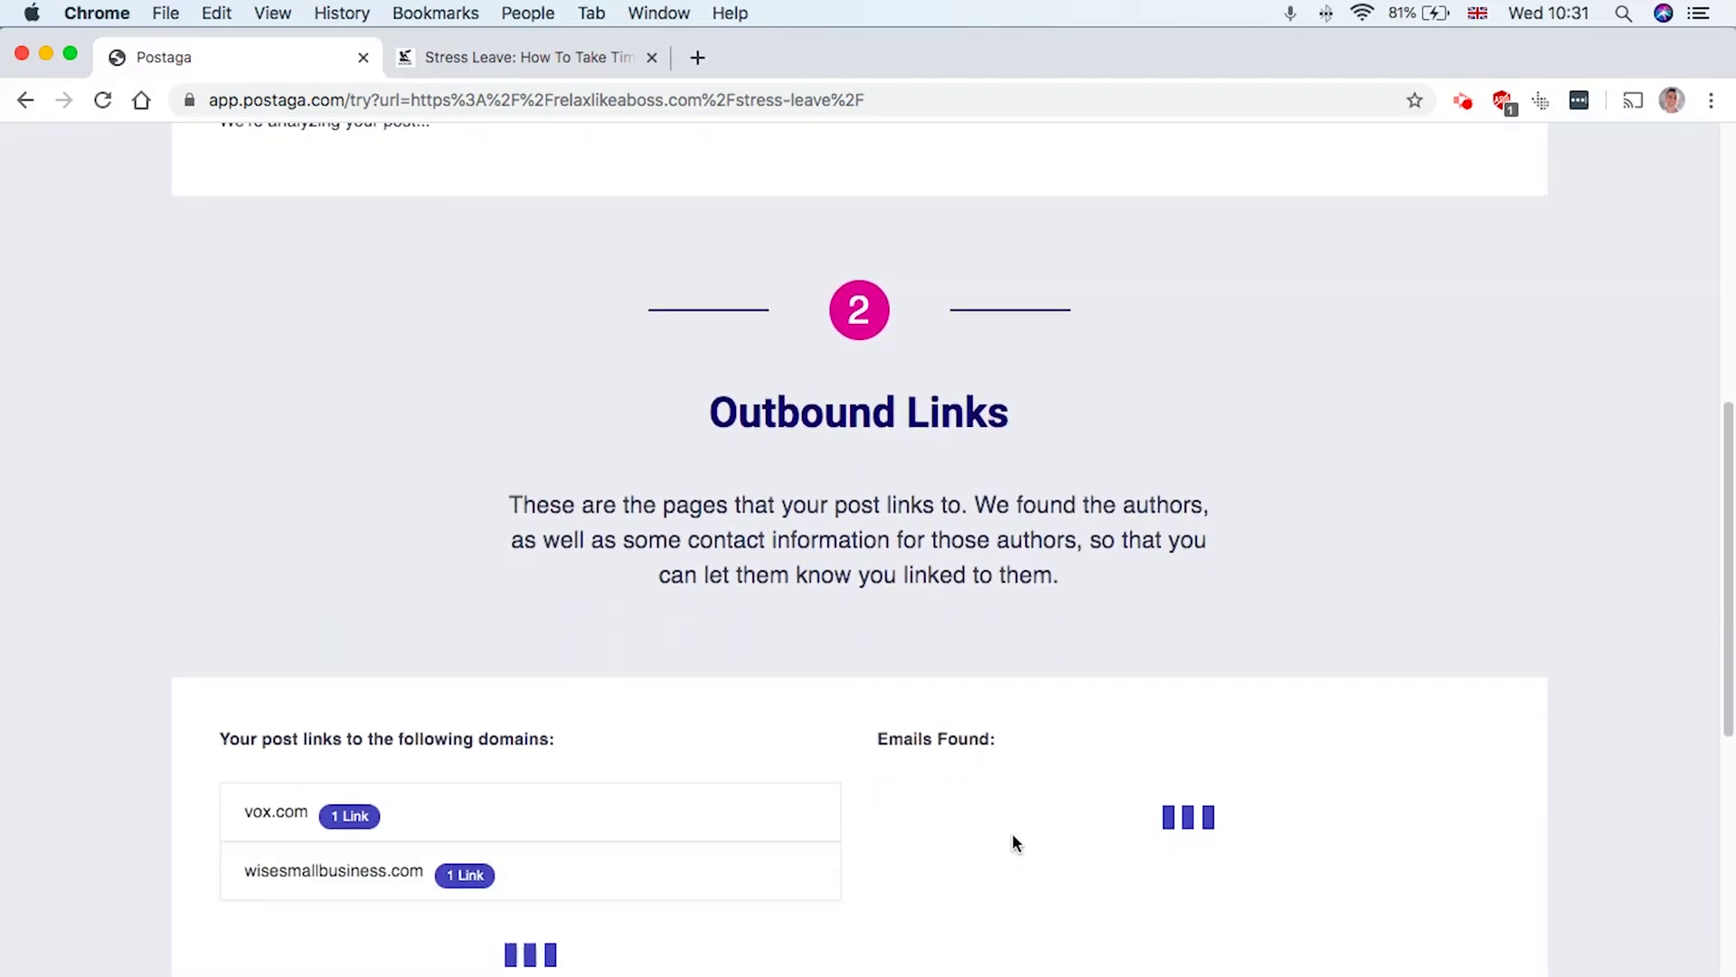
Scroll the Outbound Links domains, likely authors and found emails down to dmca.com
scroll(1127, 893, "down", 3)
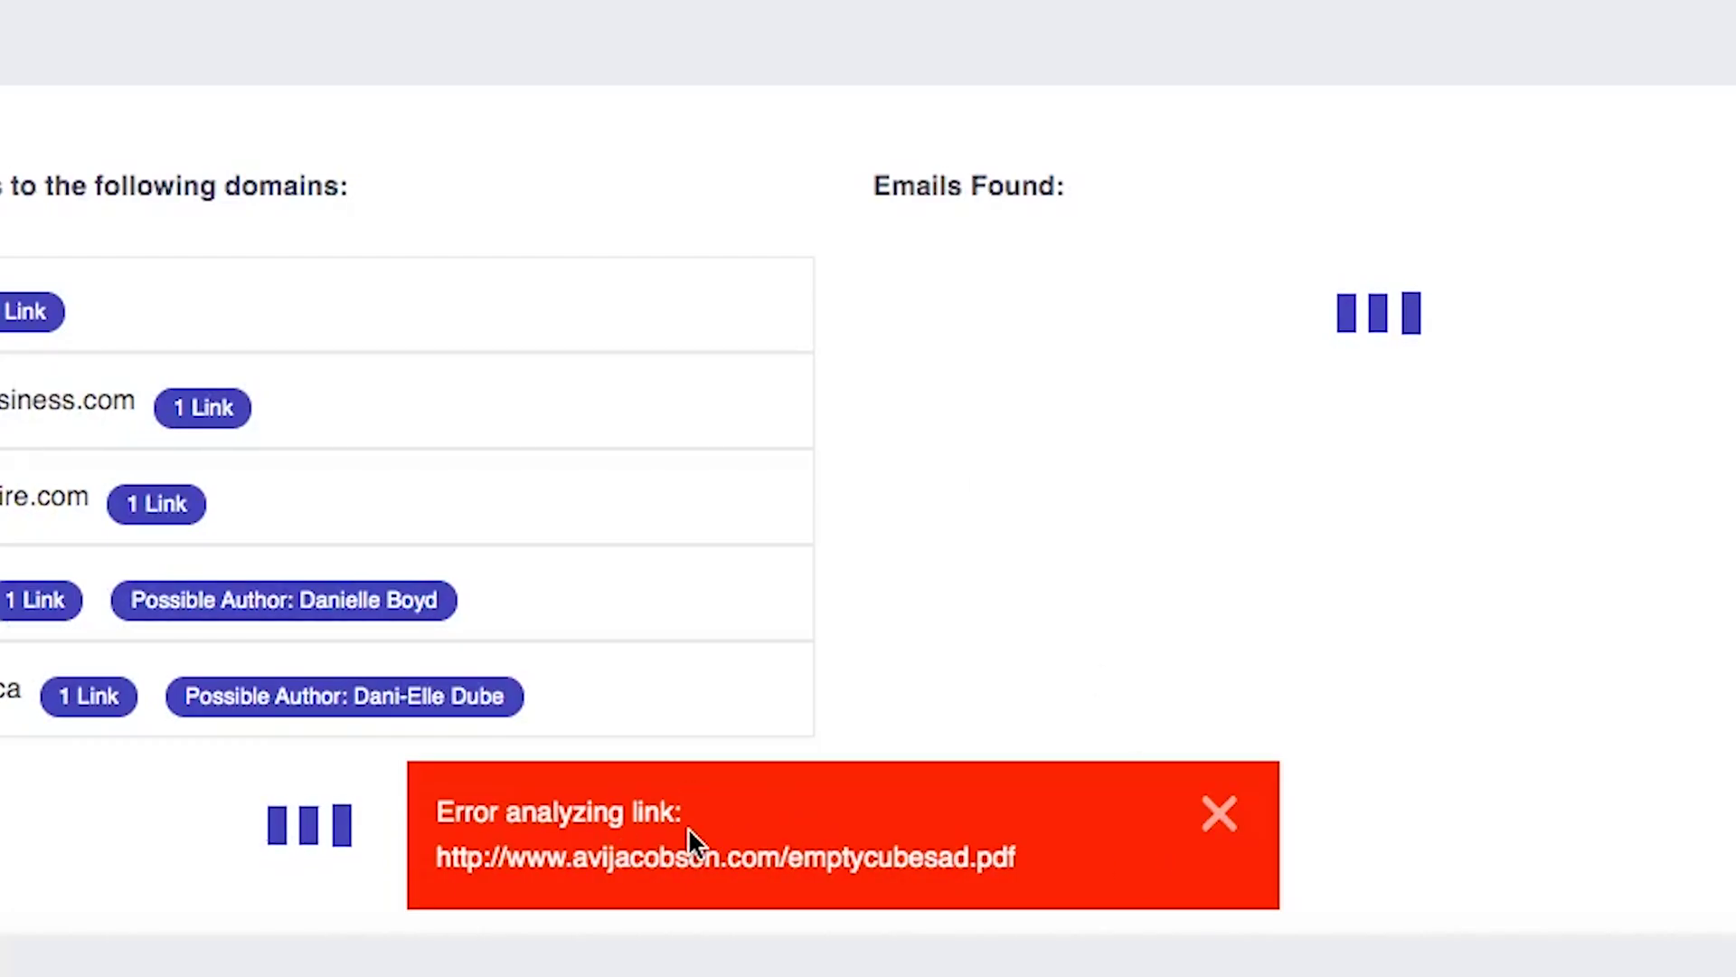
scroll(702, 796, "up", 10)
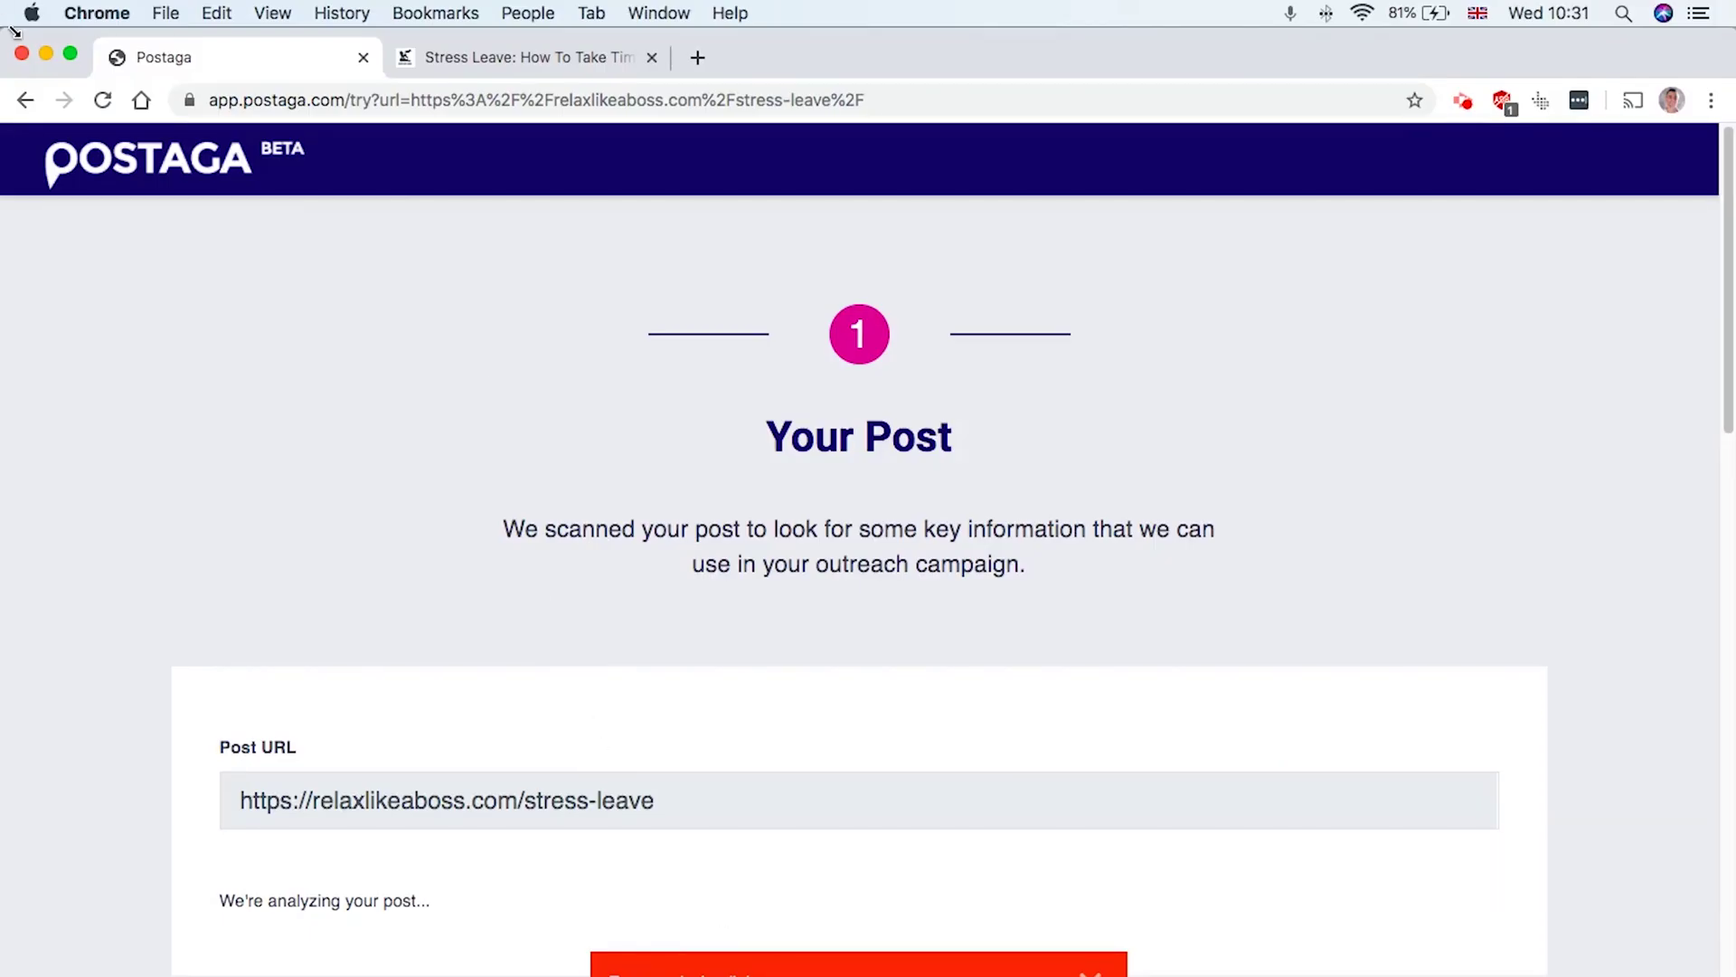
scroll(1195, 966, "down", 8)
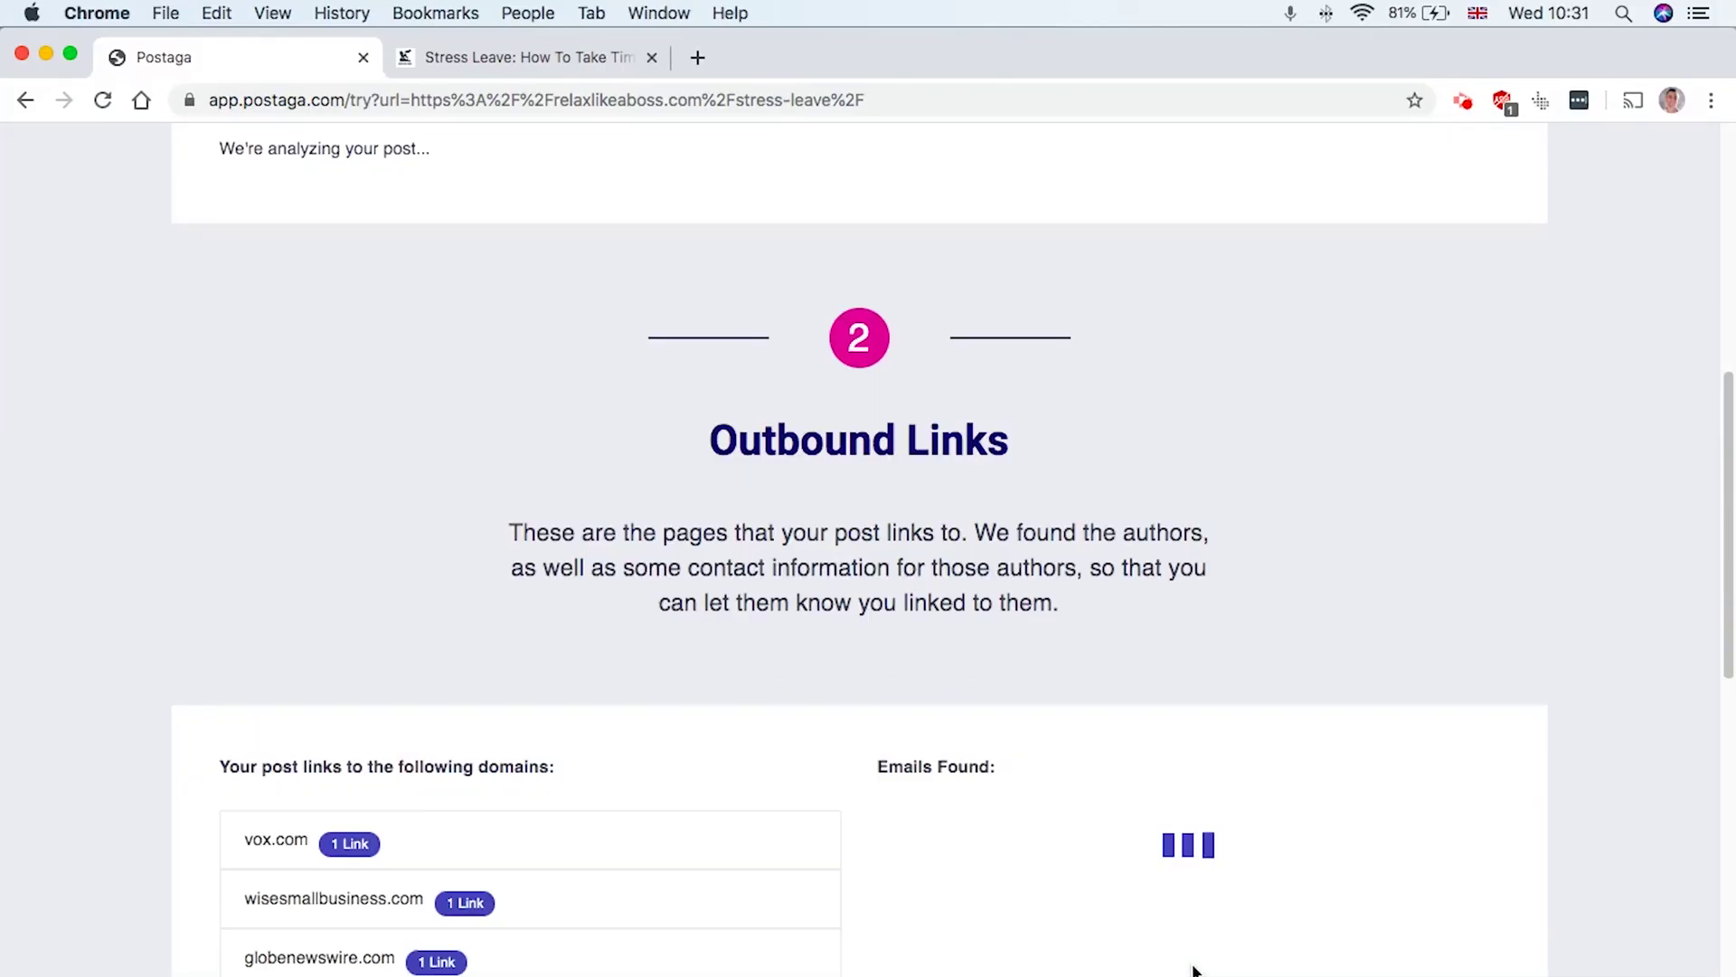
scroll(1203, 967, "down", 5)
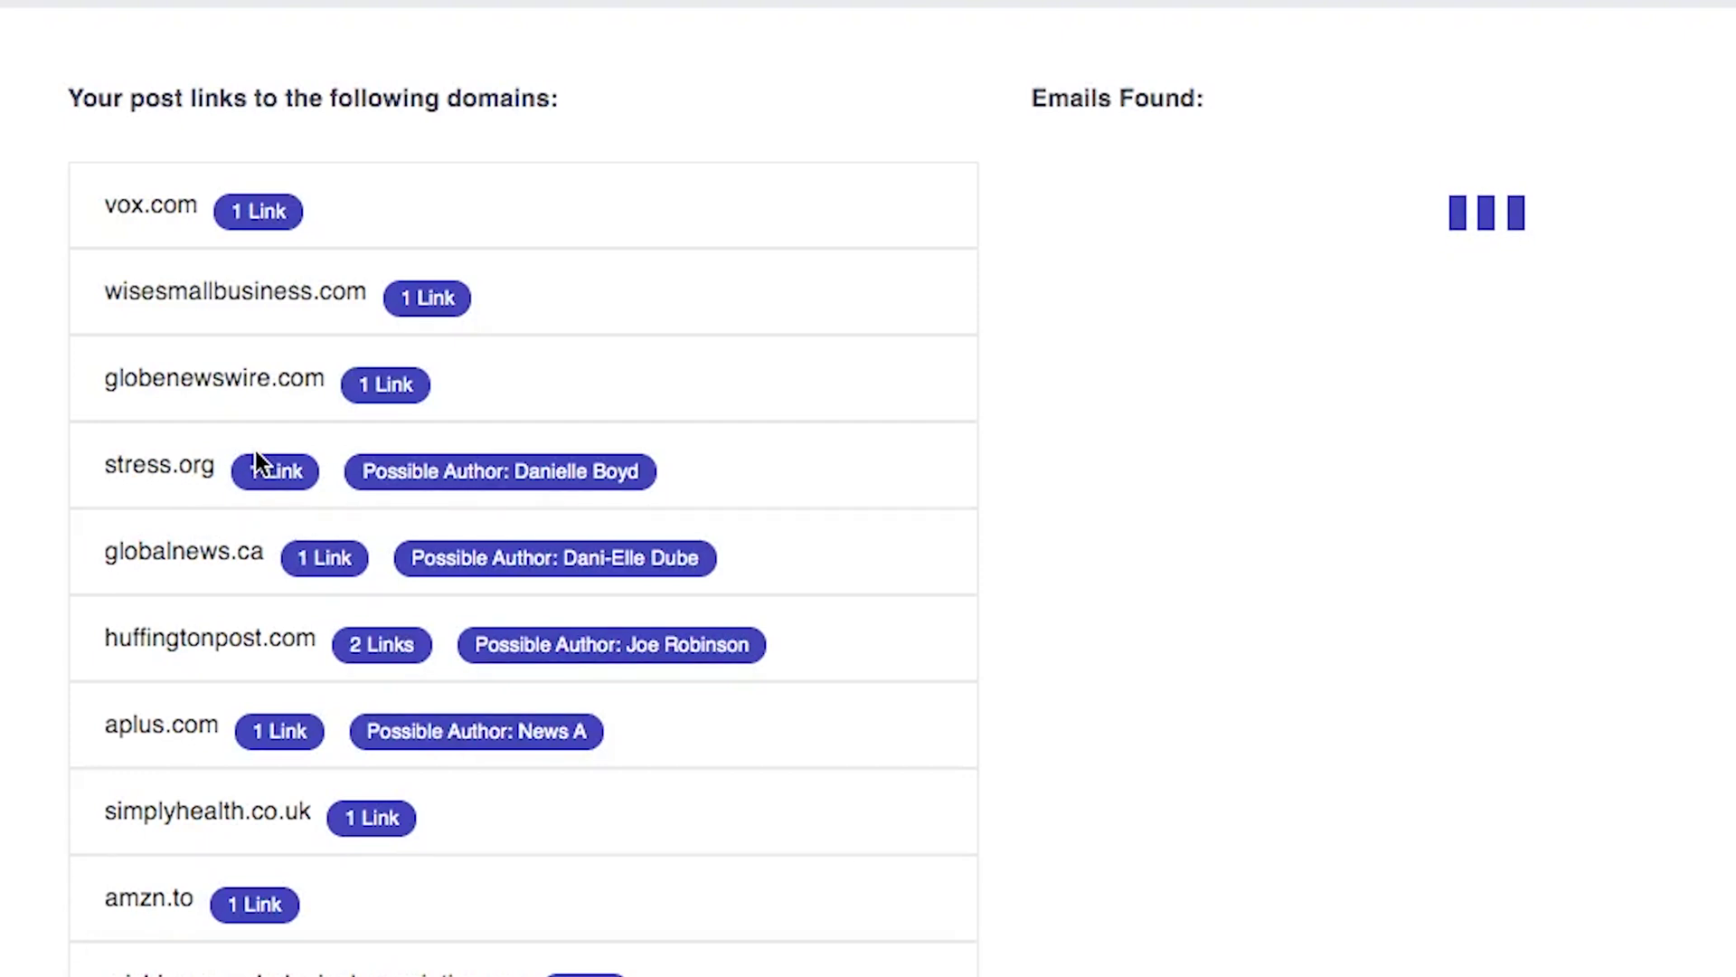
scroll(231, 660, "down", 5)
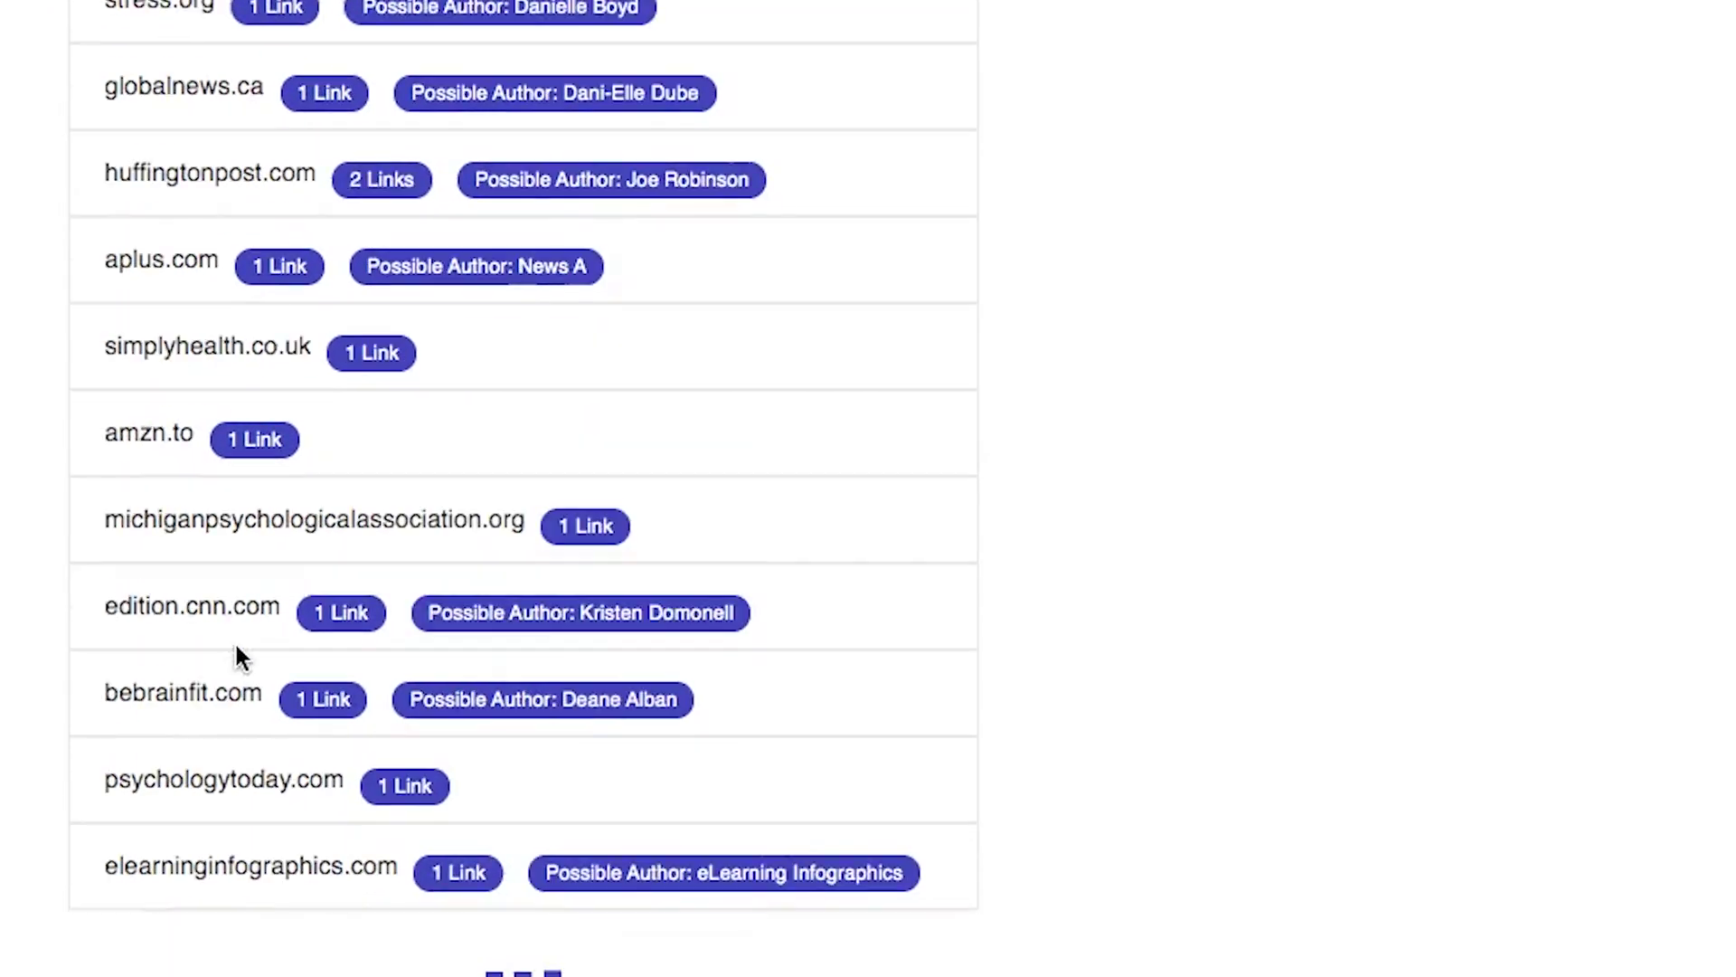
scroll(236, 641, "down", 5)
scroll(235, 640, "up", 5)
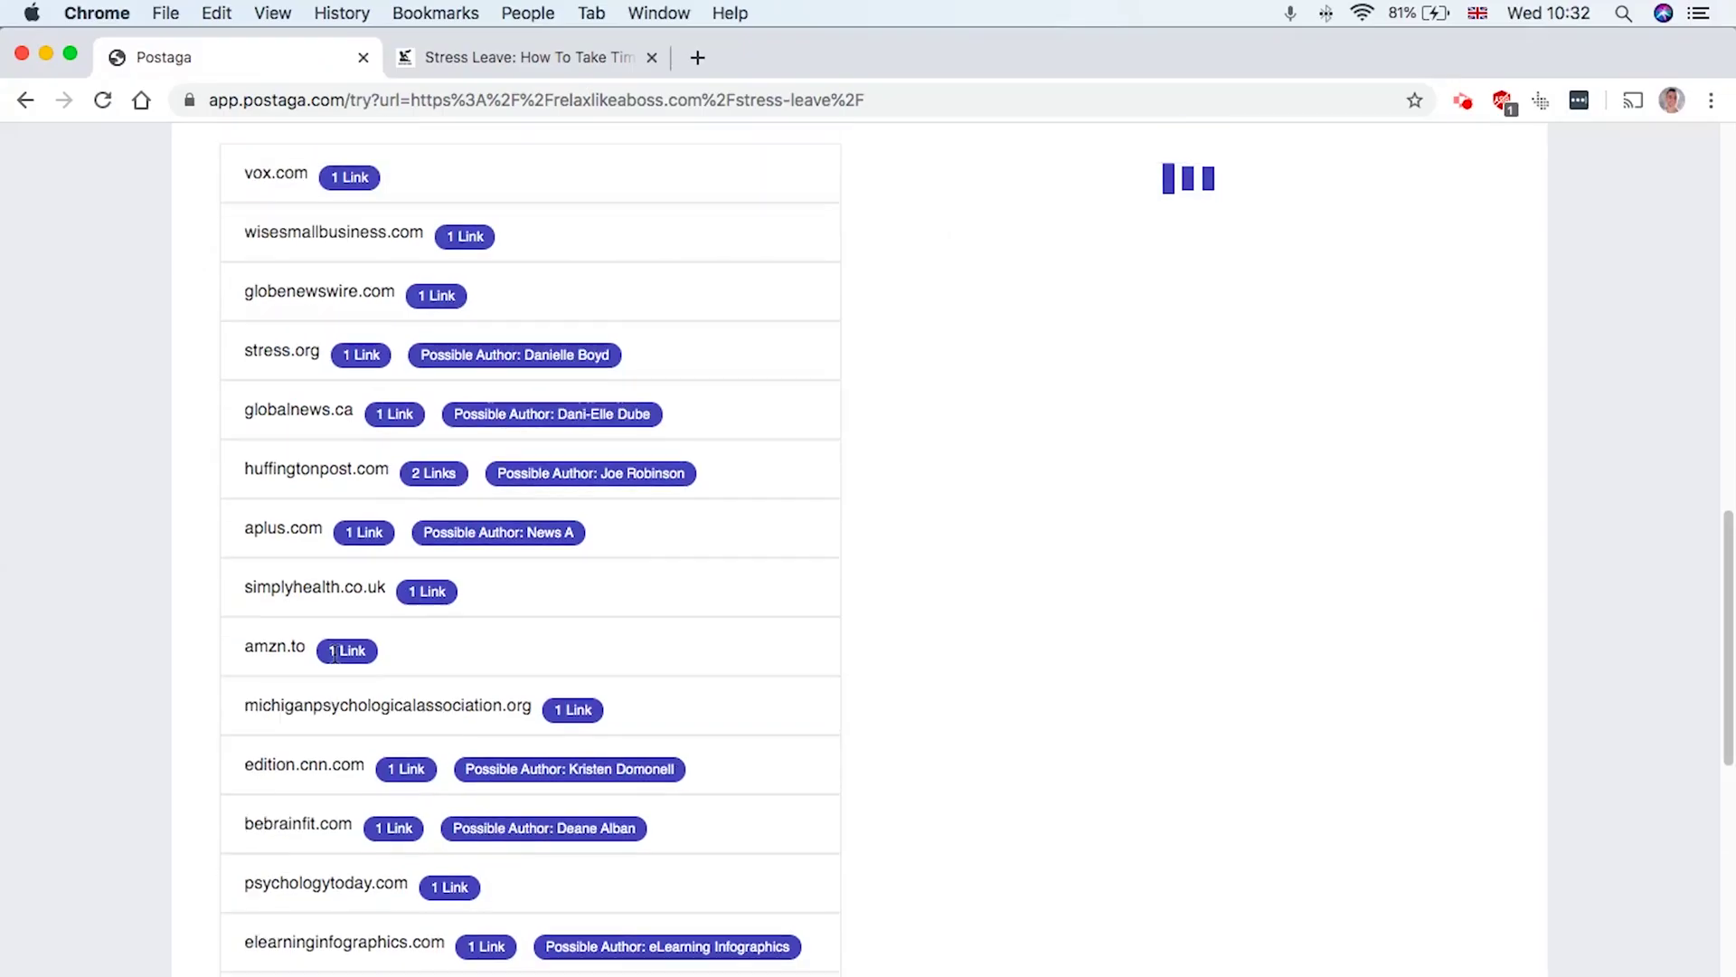
scroll(333, 651, "up", 4)
scroll(341, 644, "down", 1)
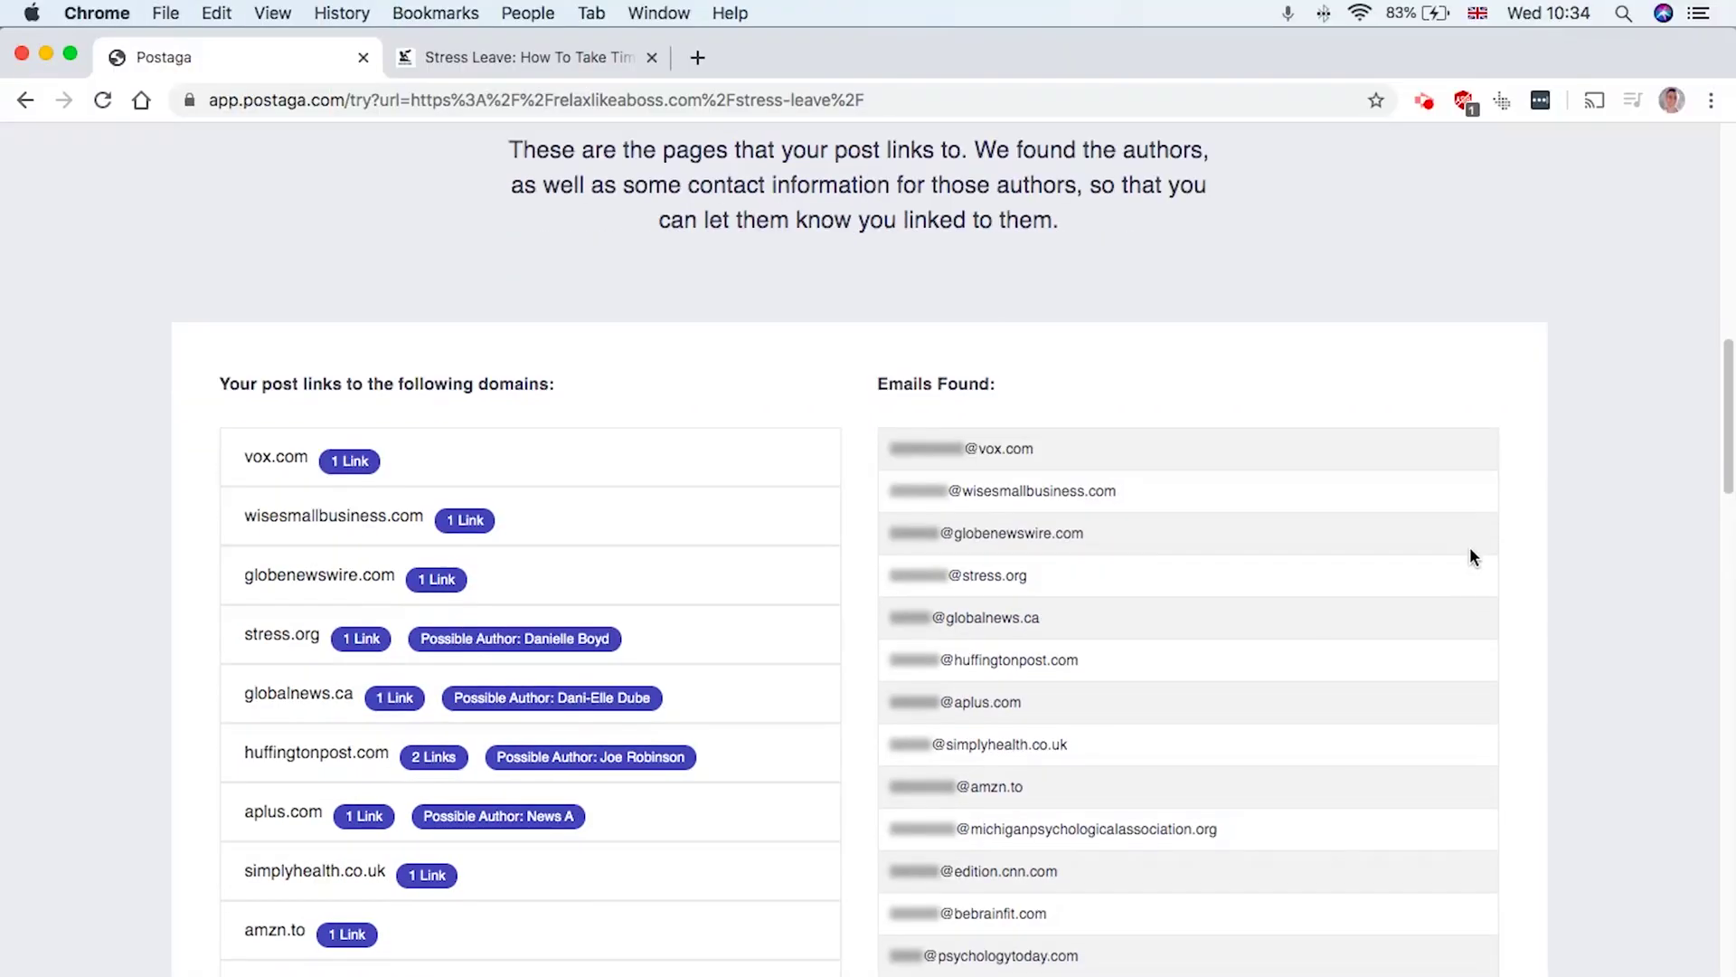
scroll(1447, 538, "down", 5)
scroll(869, 478, "up", 5)
scroll(874, 479, "down", 2)
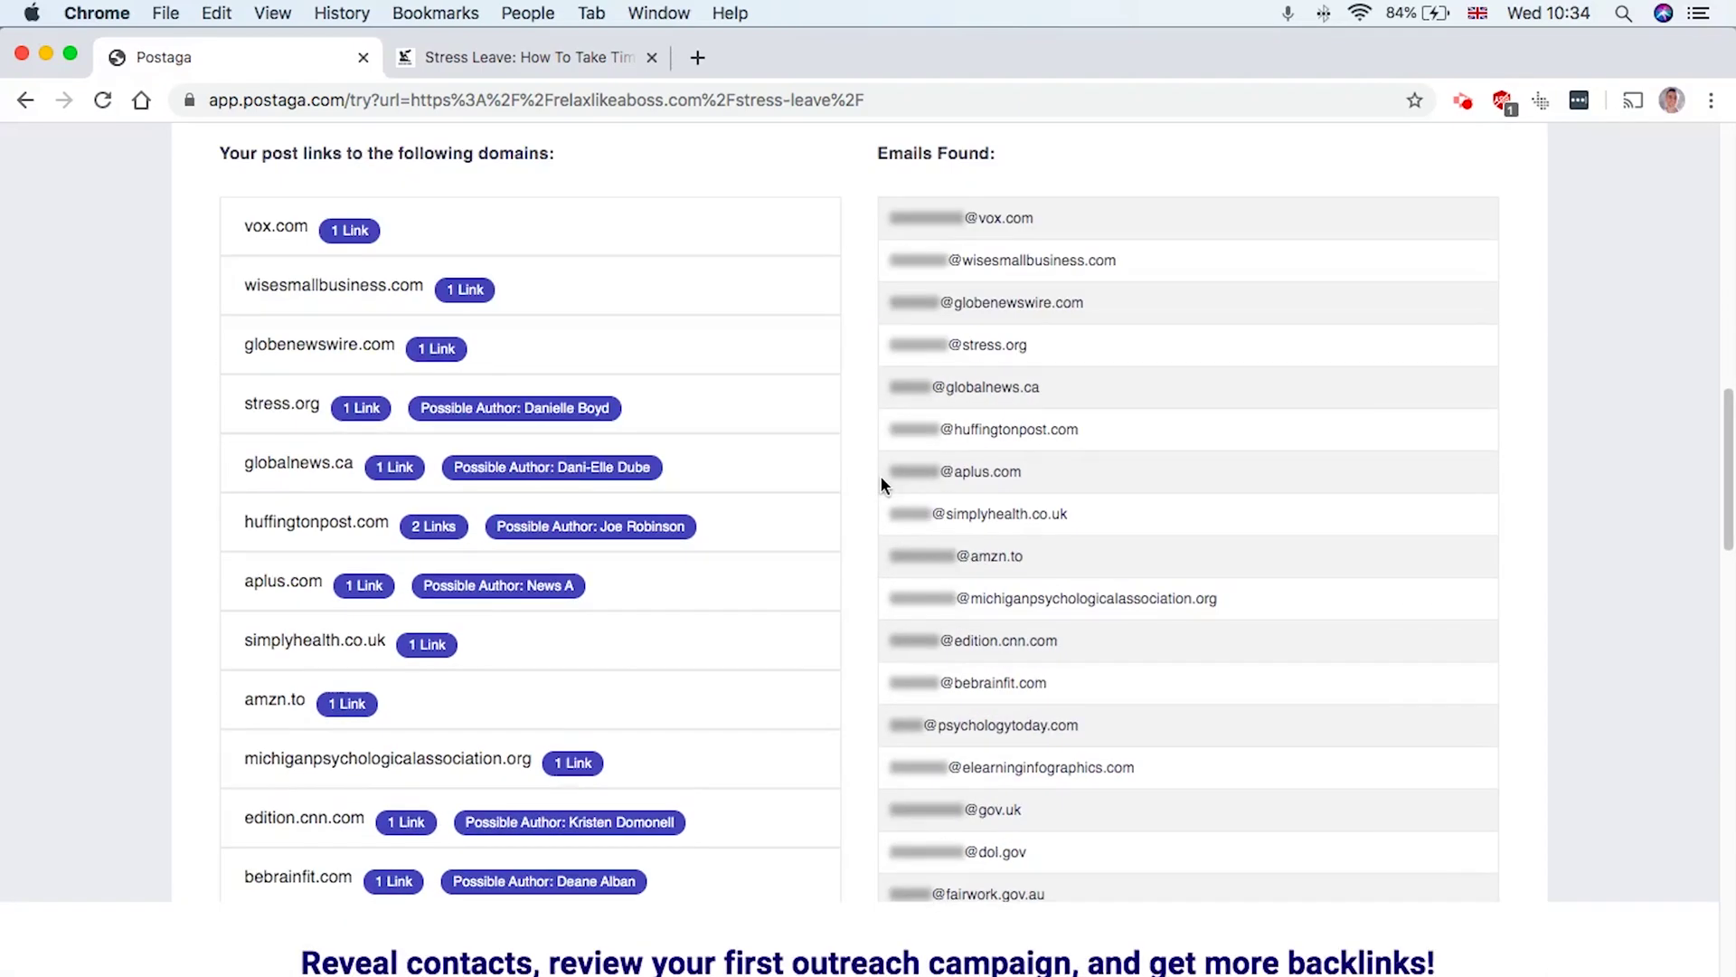
scroll(883, 476, "up", 1)
scroll(904, 667, "down", 10)
Read the Email Sequence heading and three-email description, then reach the Ready contacts list
scroll(904, 673, "down", 5)
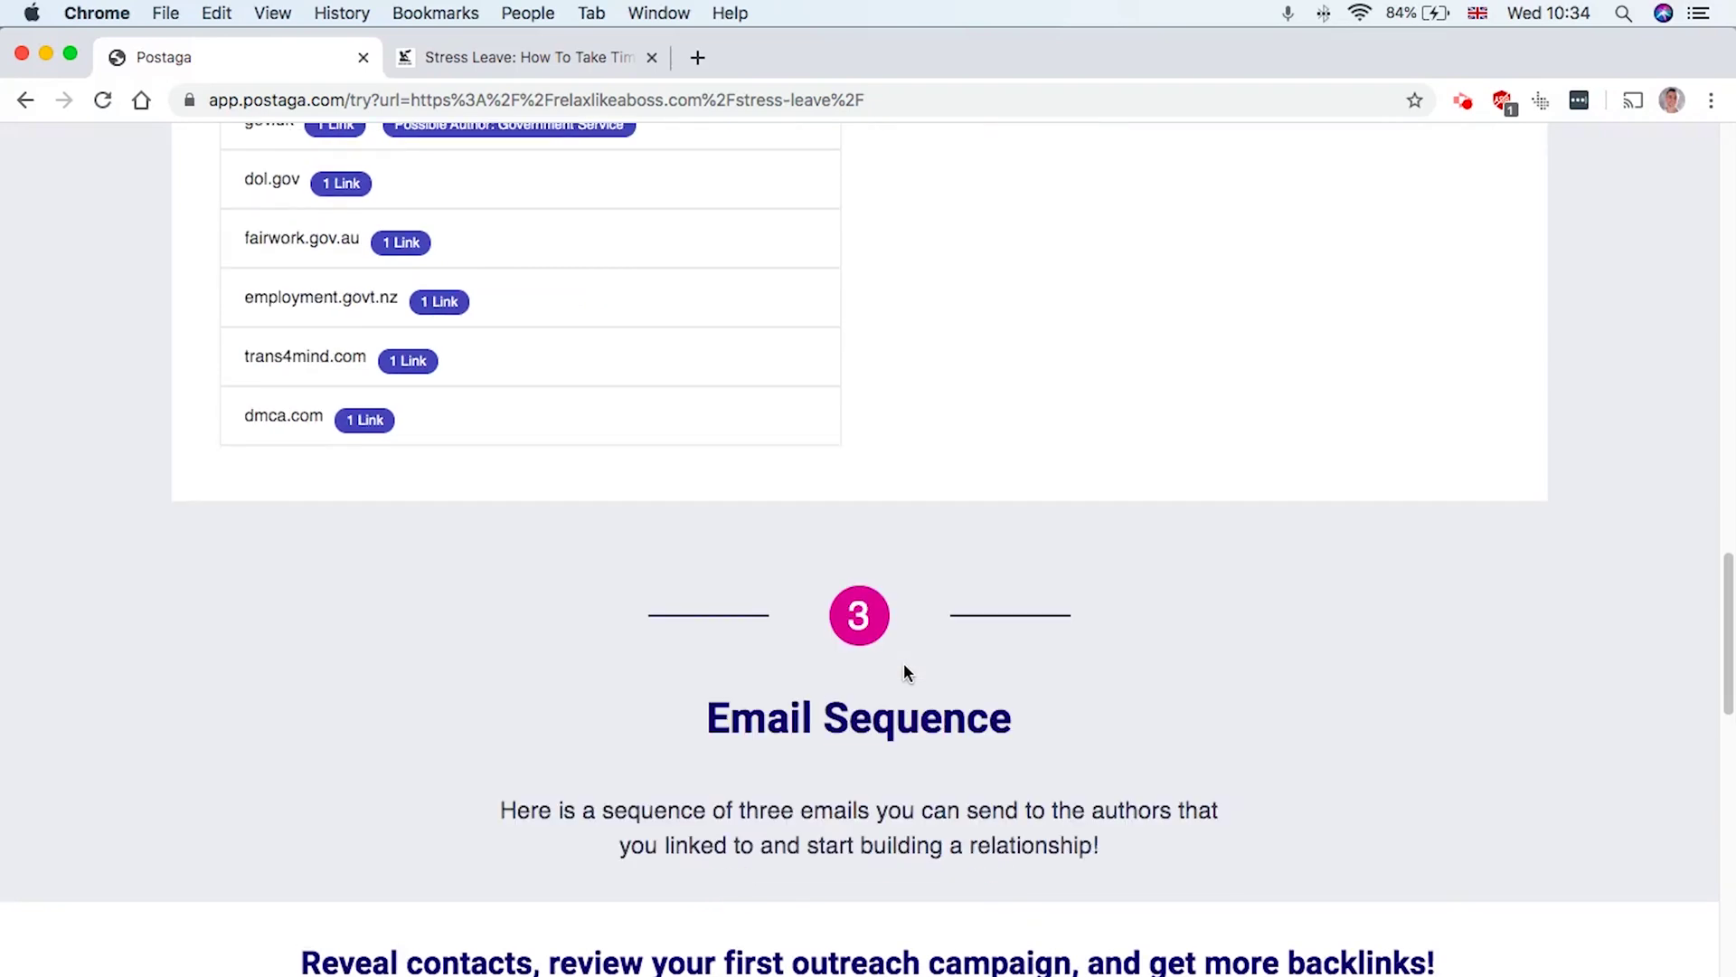
triple_click(879, 697)
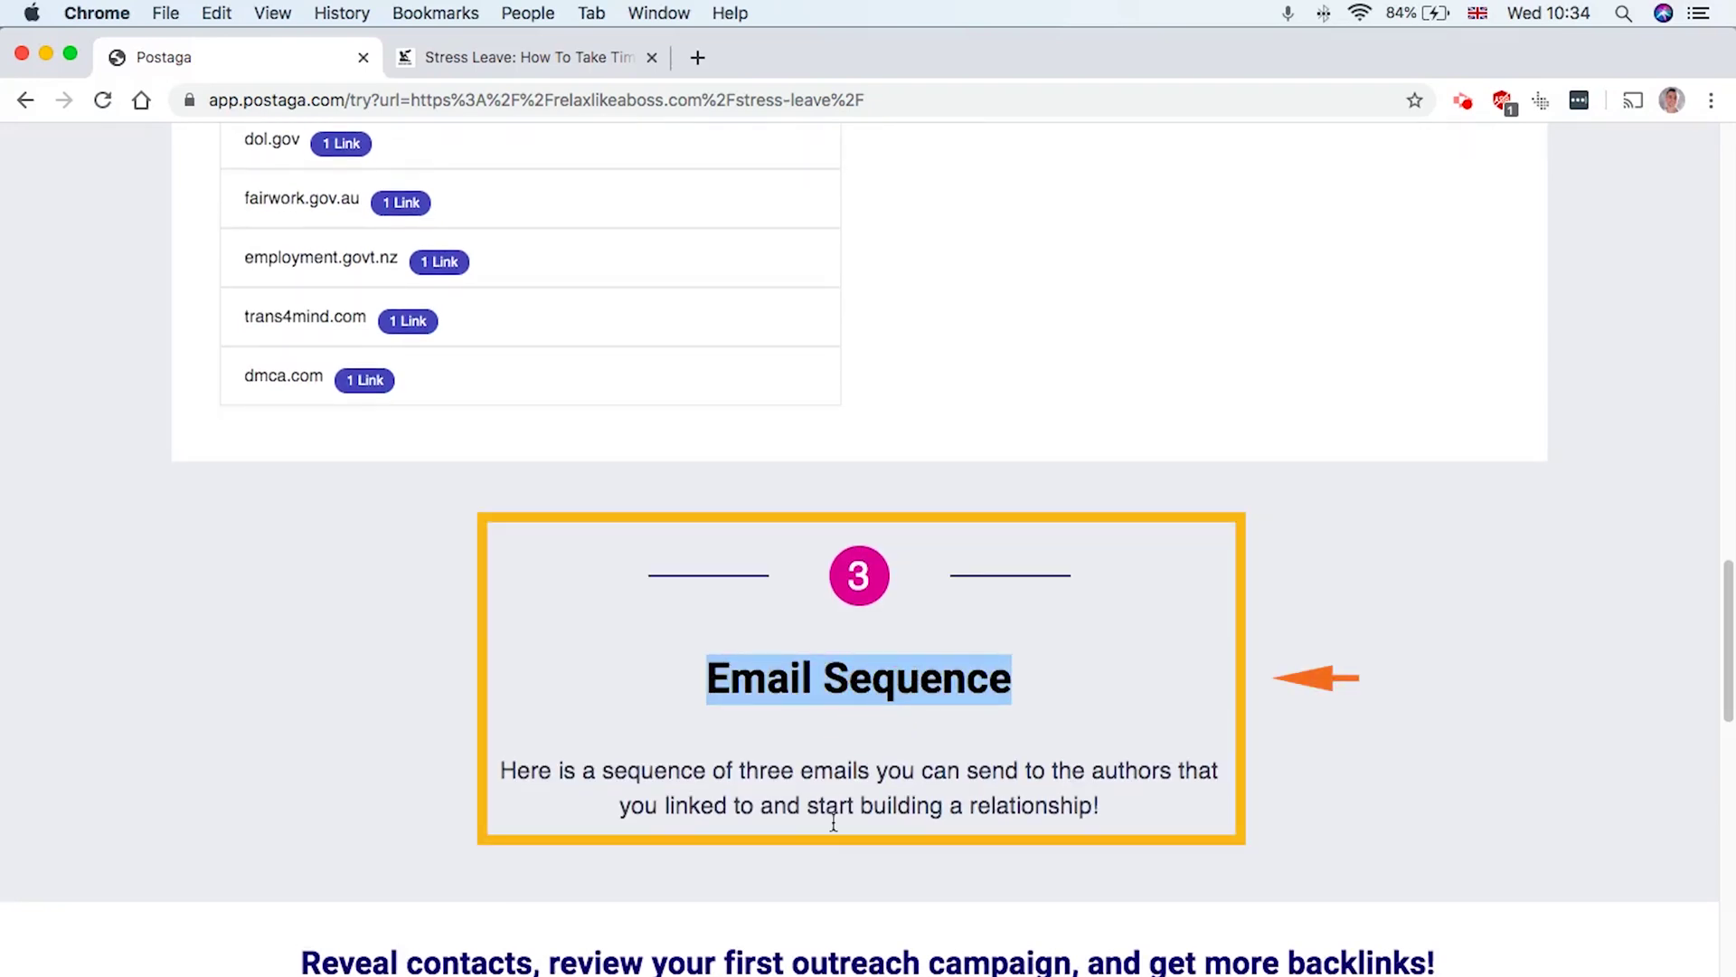
triple_click(787, 785)
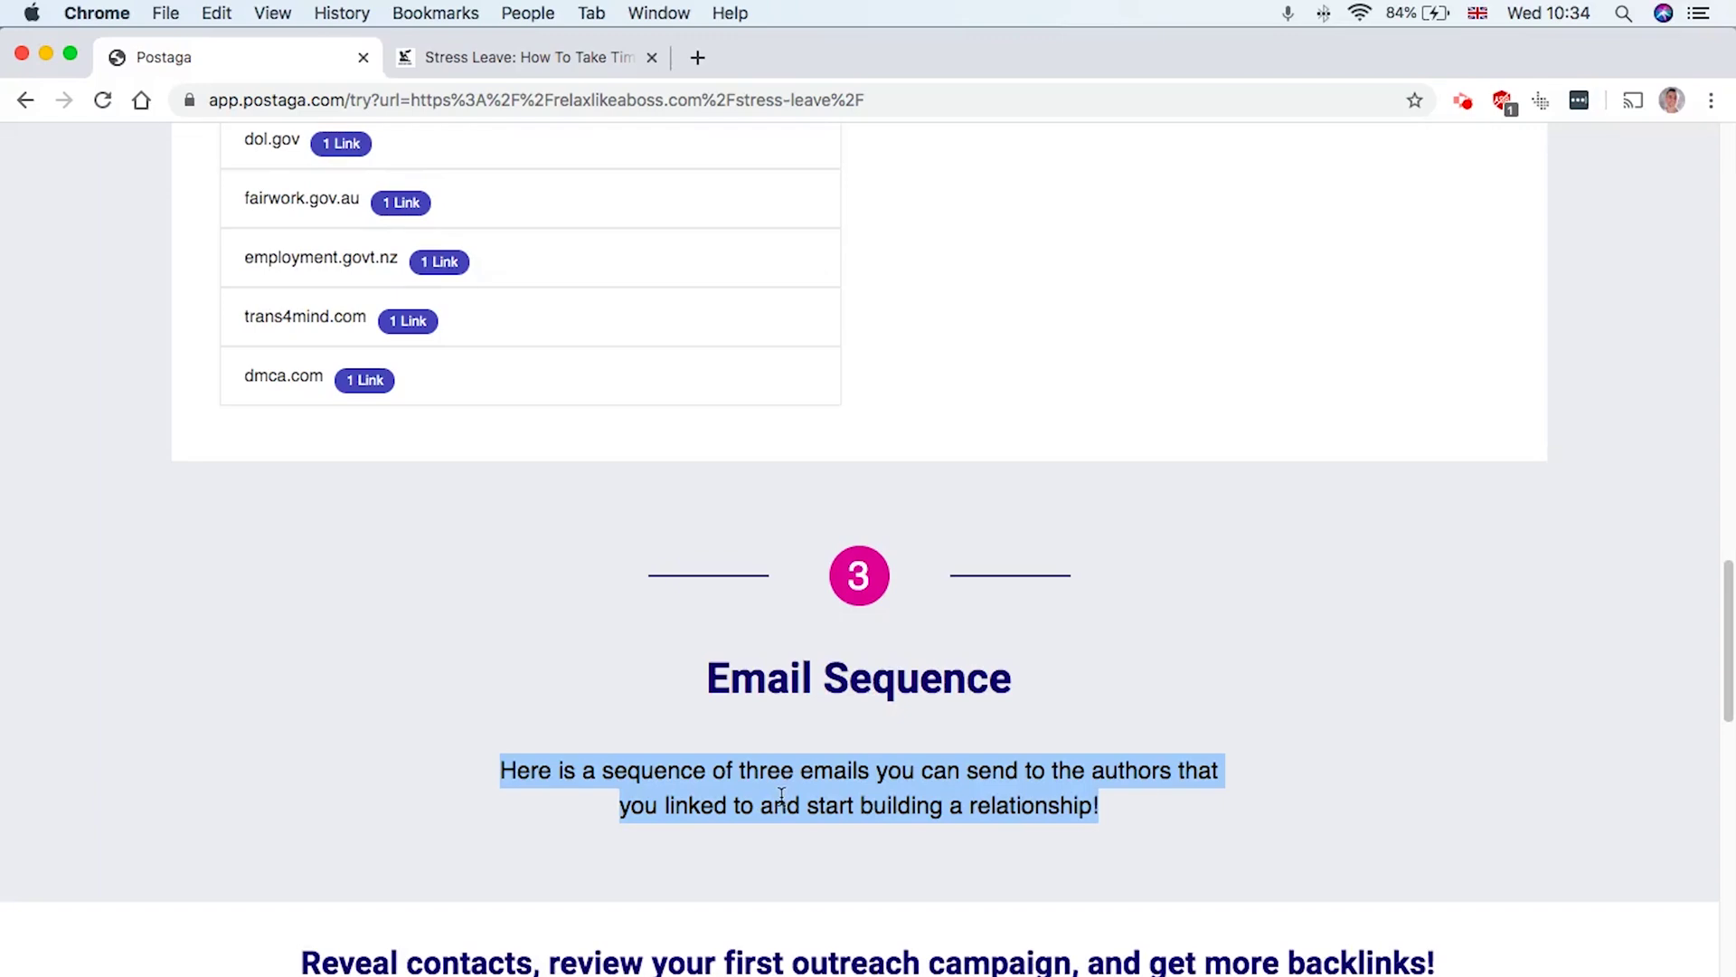
scroll(782, 796, "down", 10)
scroll(689, 800, "down", 7)
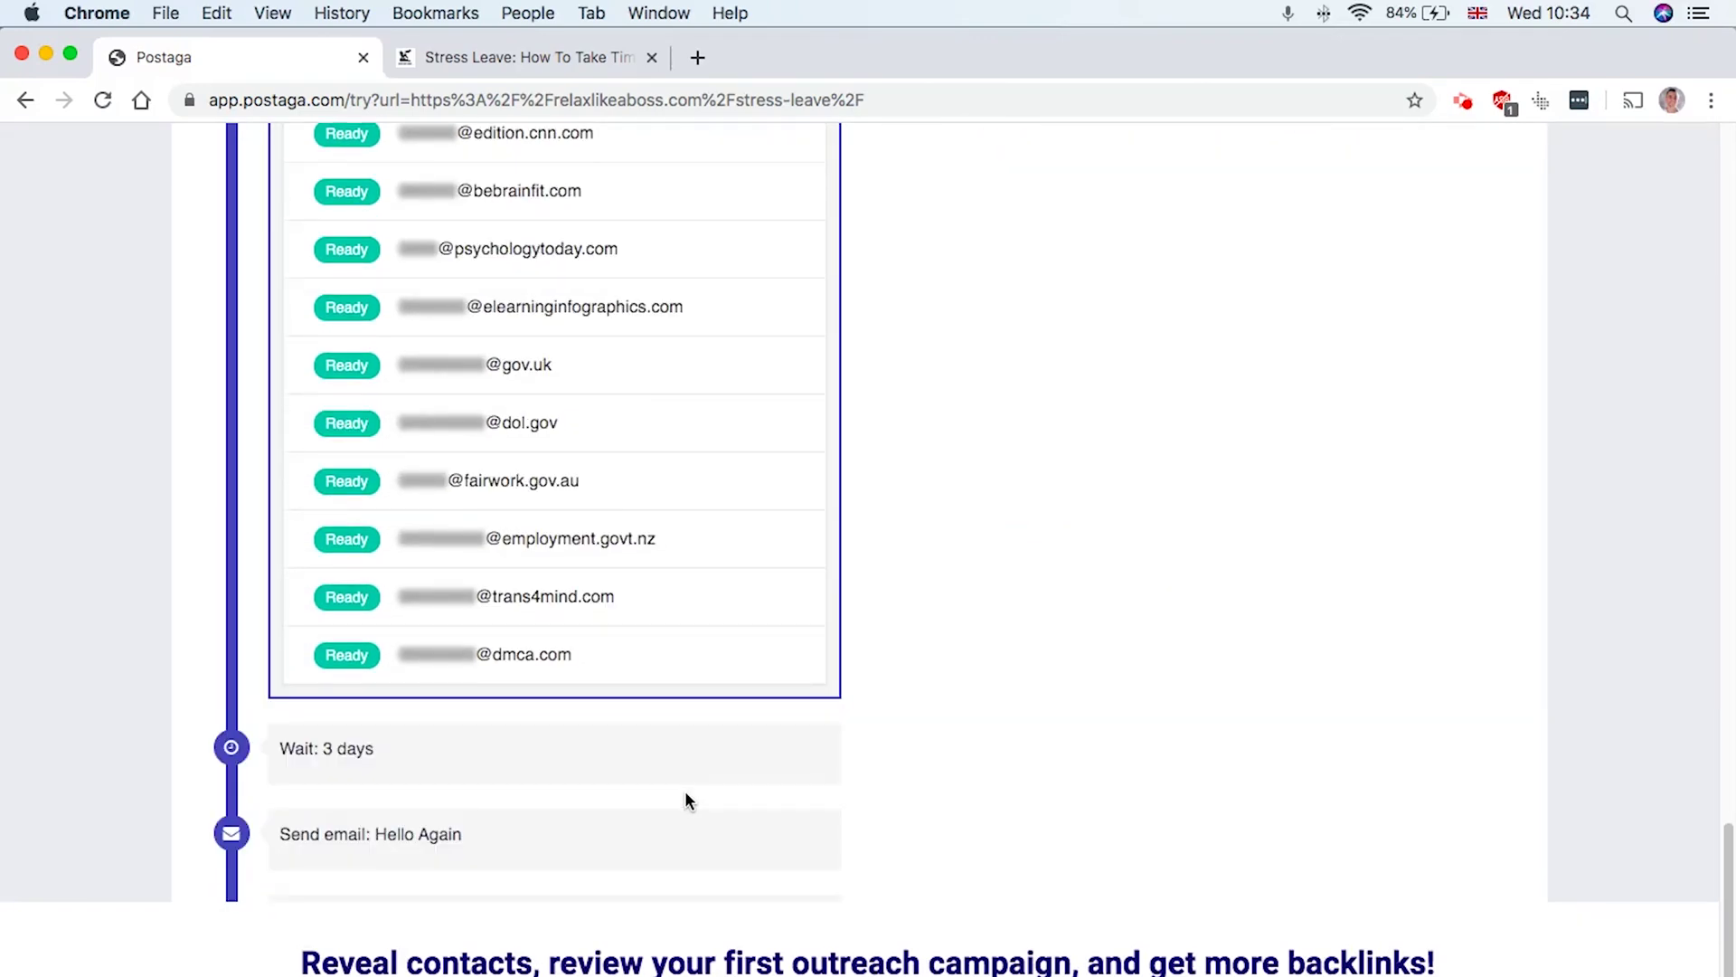
scroll(685, 799, "up", 8)
Preview the CNN and HuffPost emails, checking their subject lines and recipient address
left_click(542, 844)
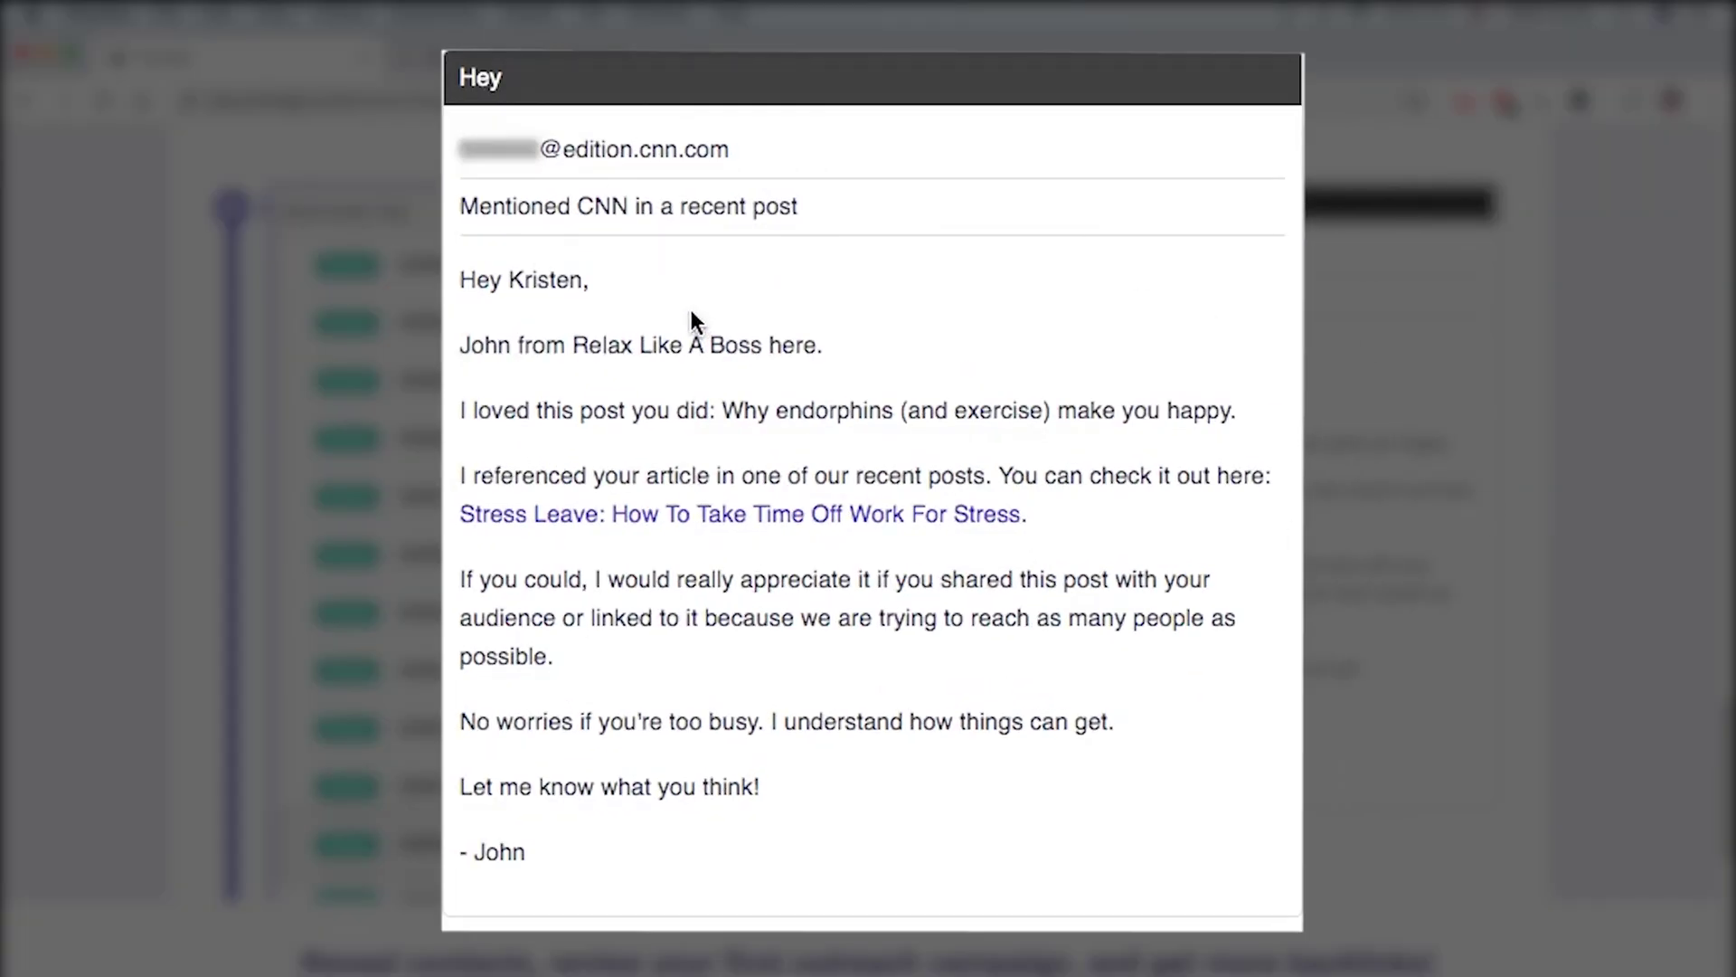
triple_click(556, 203)
triple_click(561, 206)
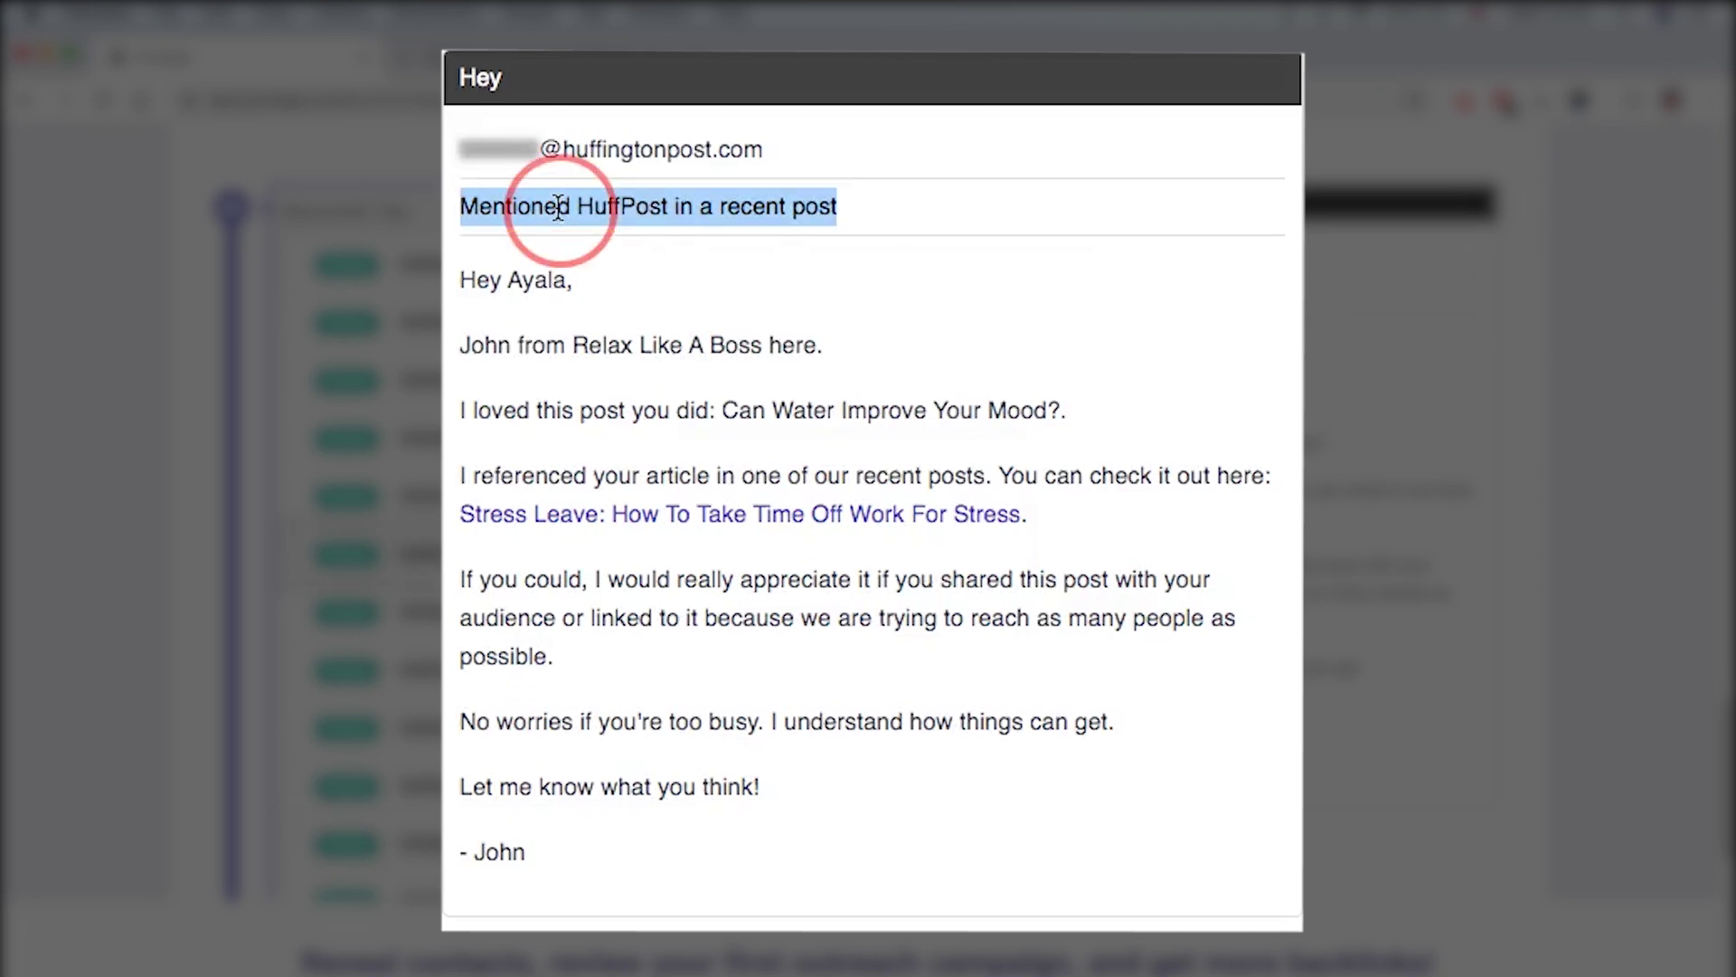
triple_click(660, 147)
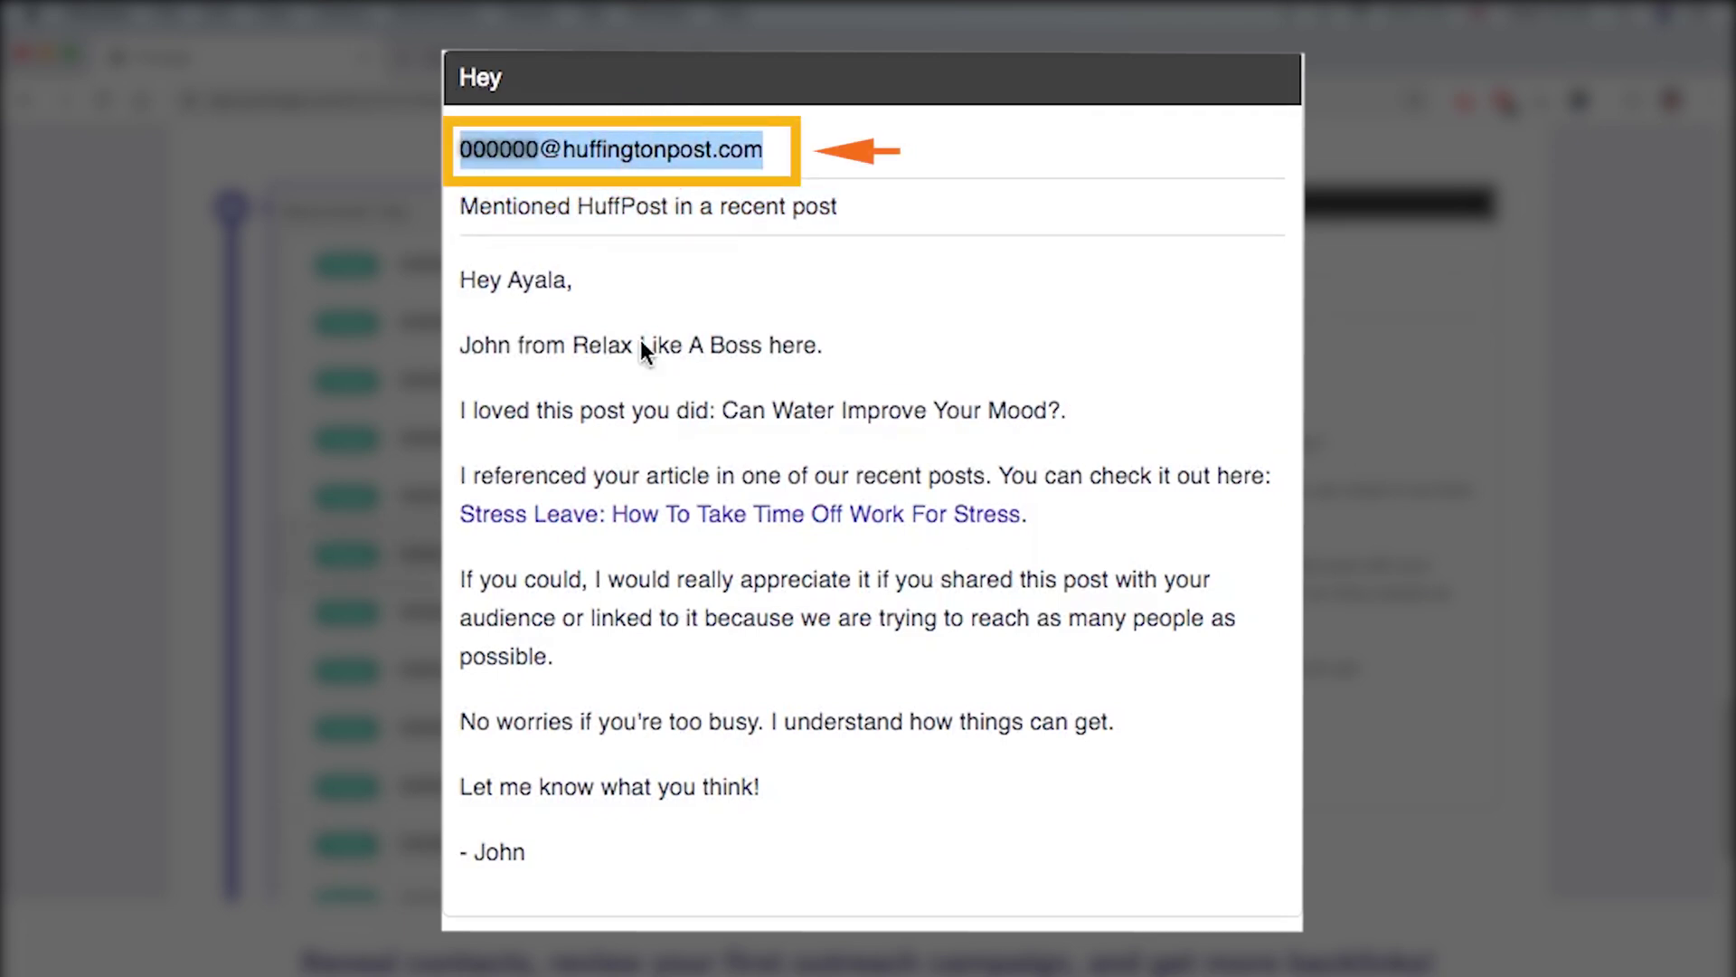
Read the Be Brain Fit and eLearning Infographics email bodies and share-request paragraphs
left_click(455, 270)
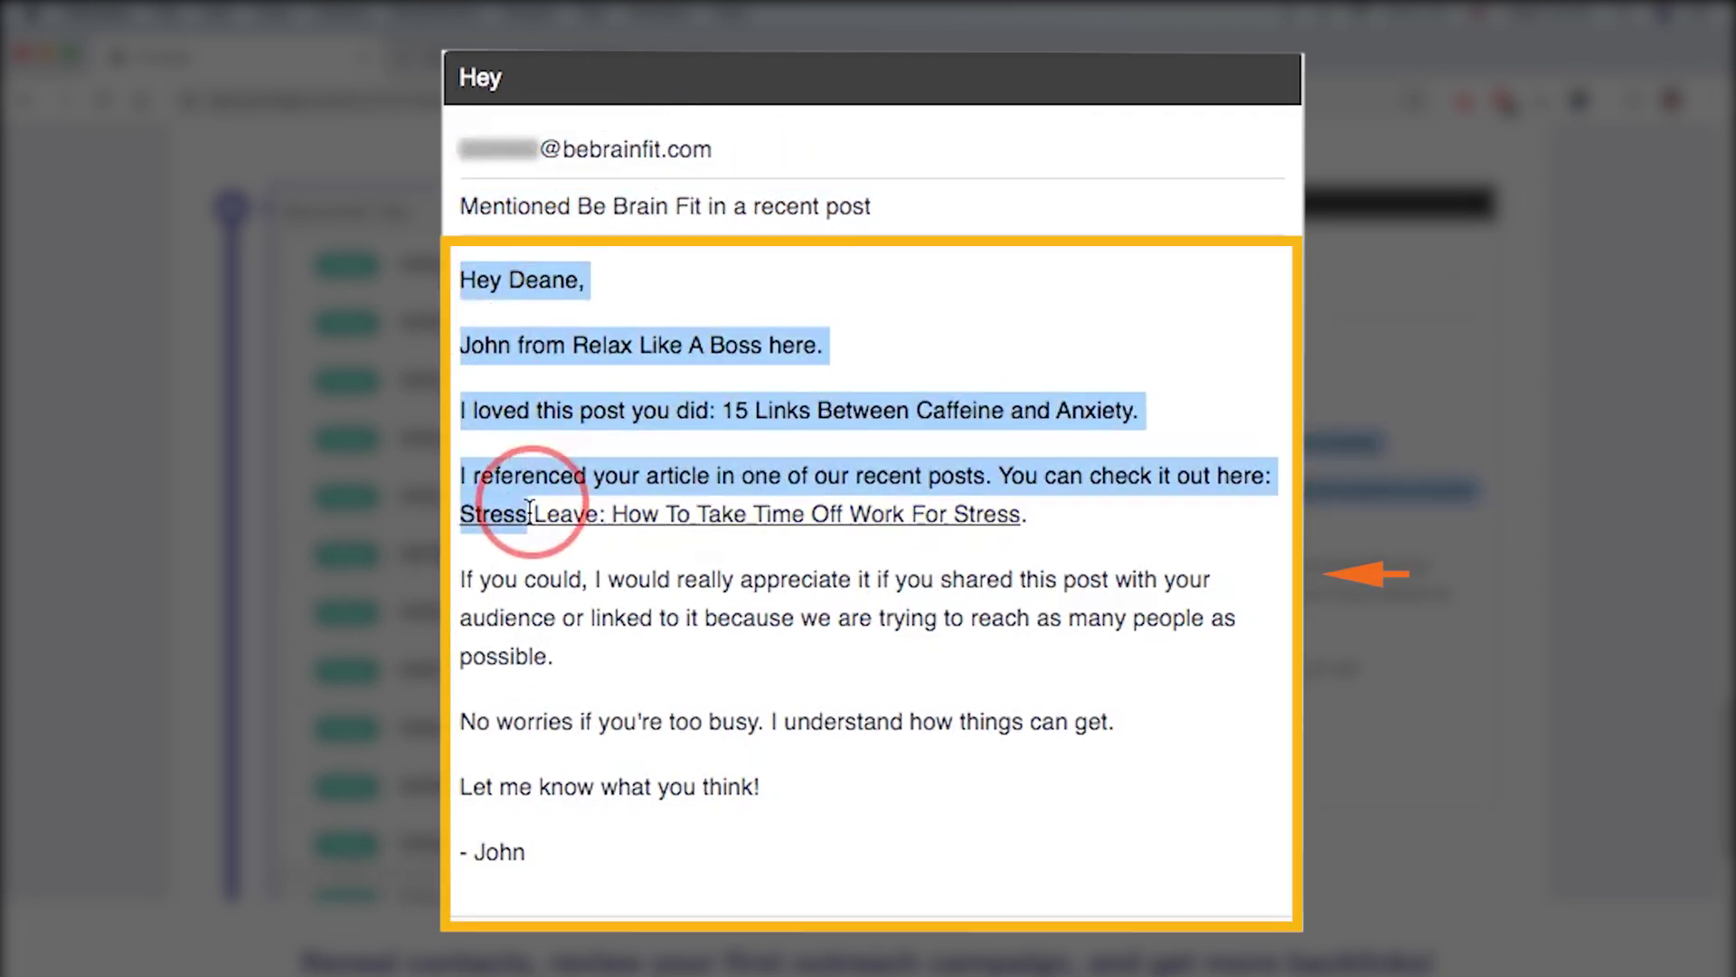
left_click_drag(493, 528, 683, 848)
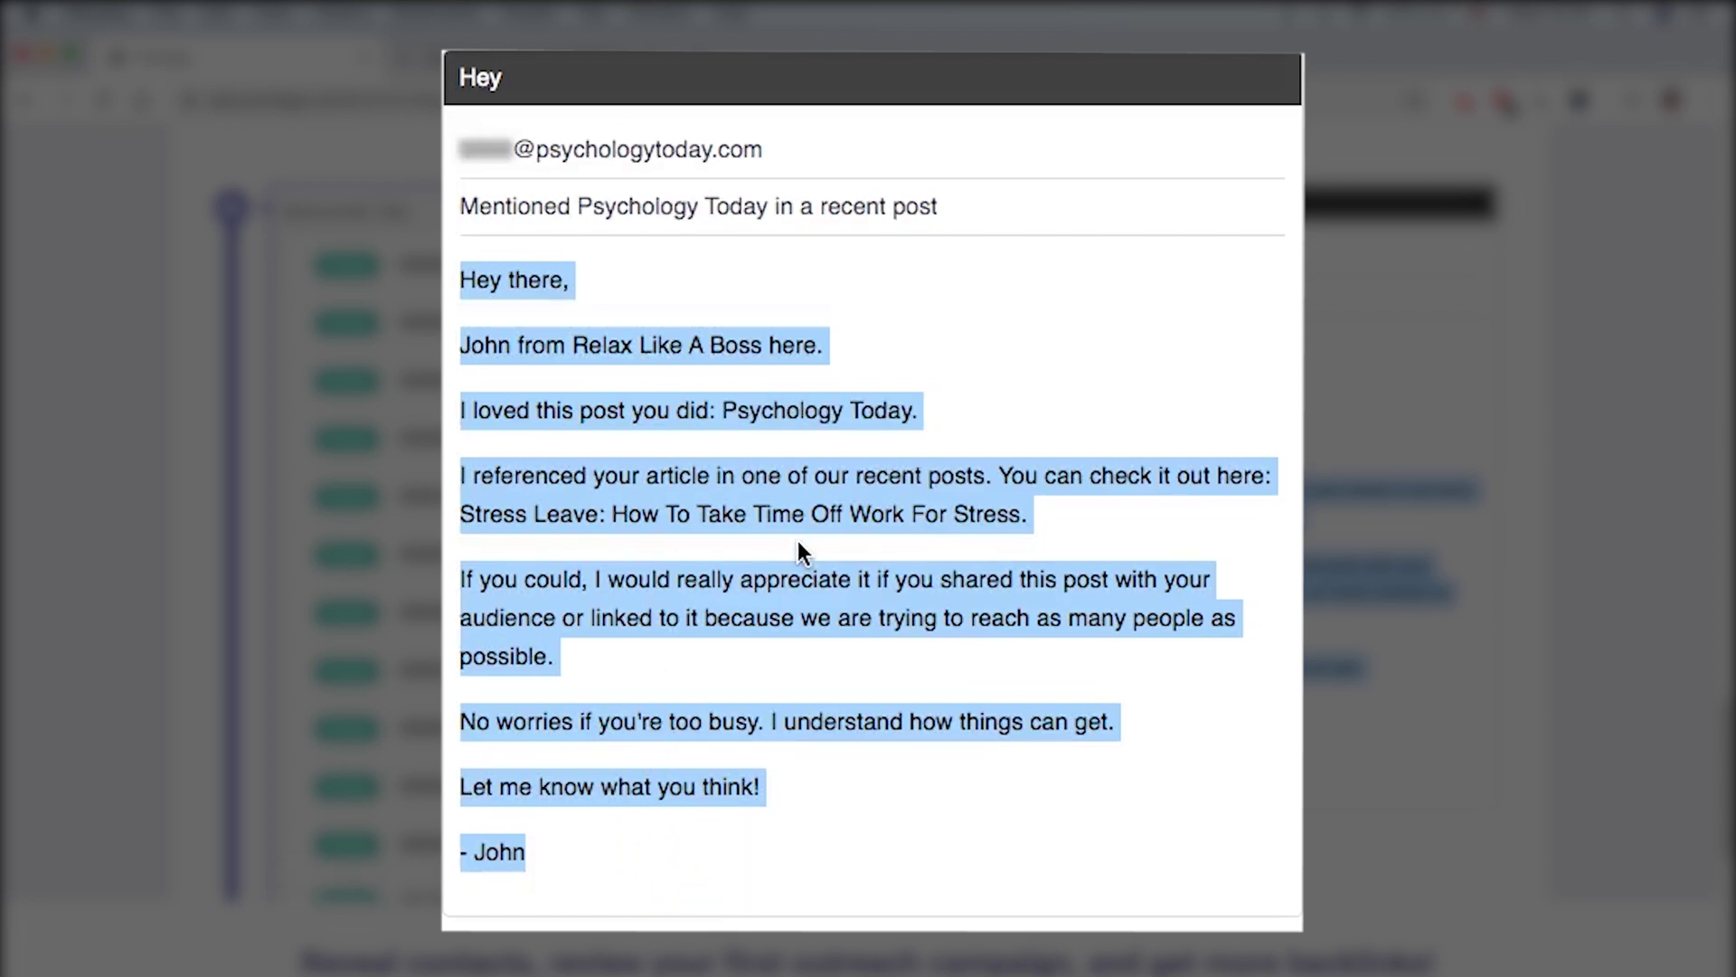
double_click(767, 621)
triple_click(767, 621)
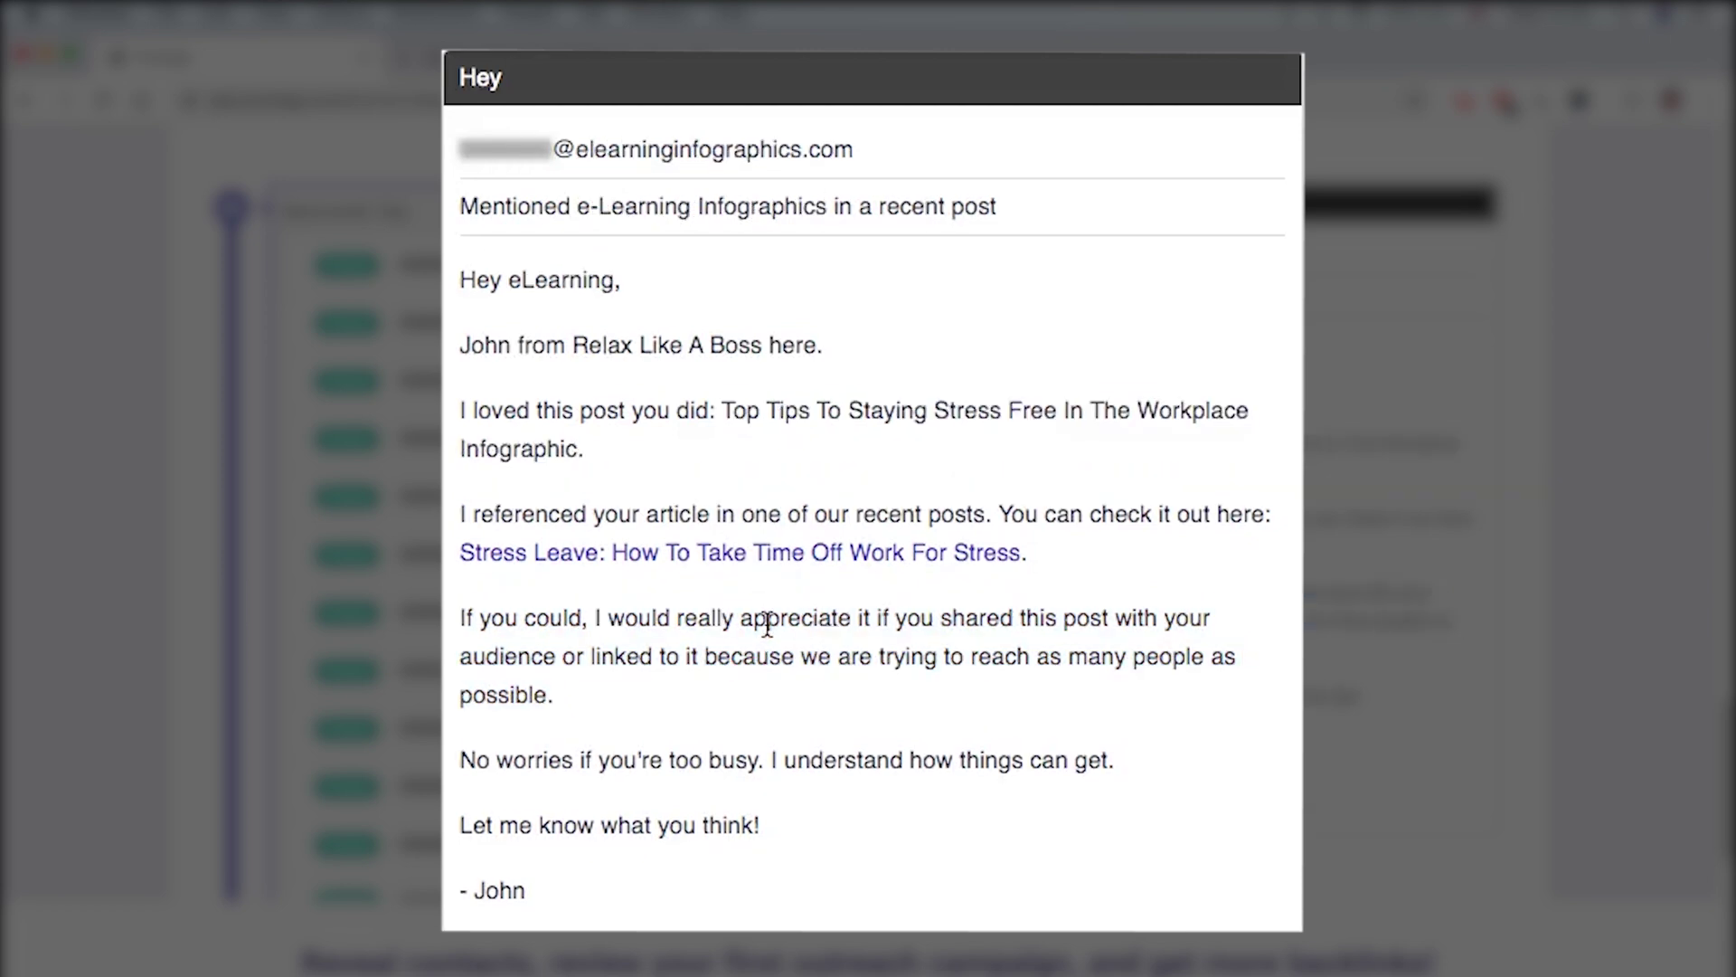
triple_click(767, 620)
triple_click(672, 400)
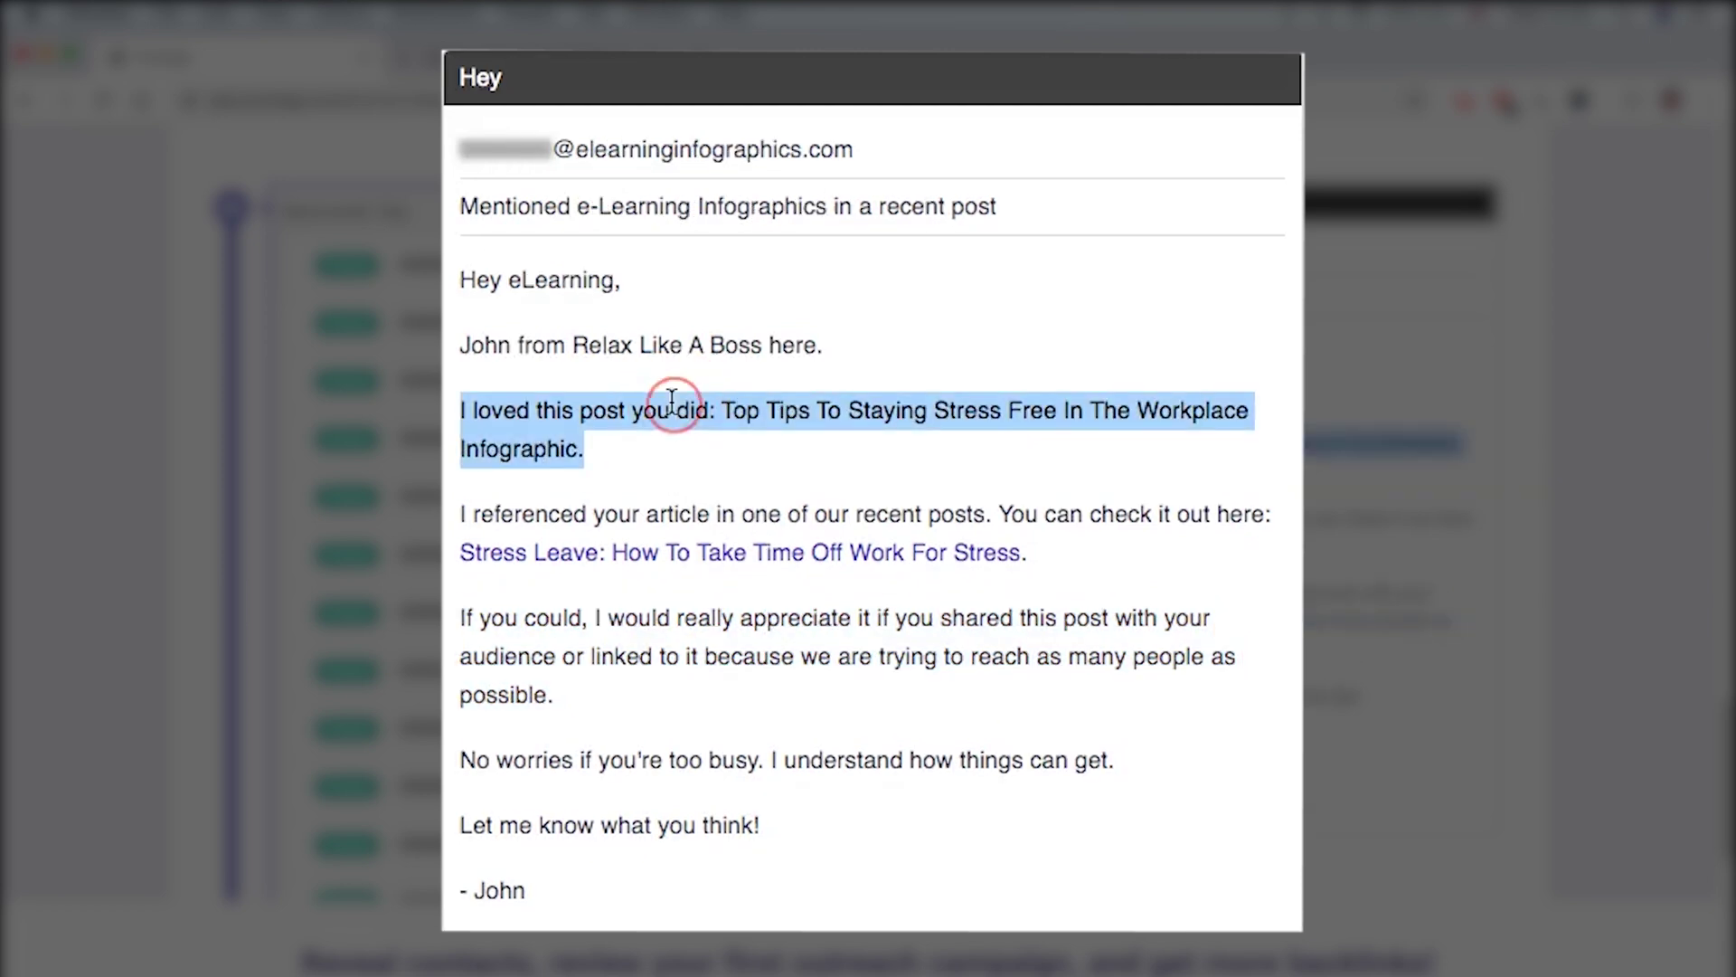
Go over the timeline: wait 3 days, 'Hello Again', wait 3 days, 'Are You There?!'
scroll(1049, 827, "down", 10)
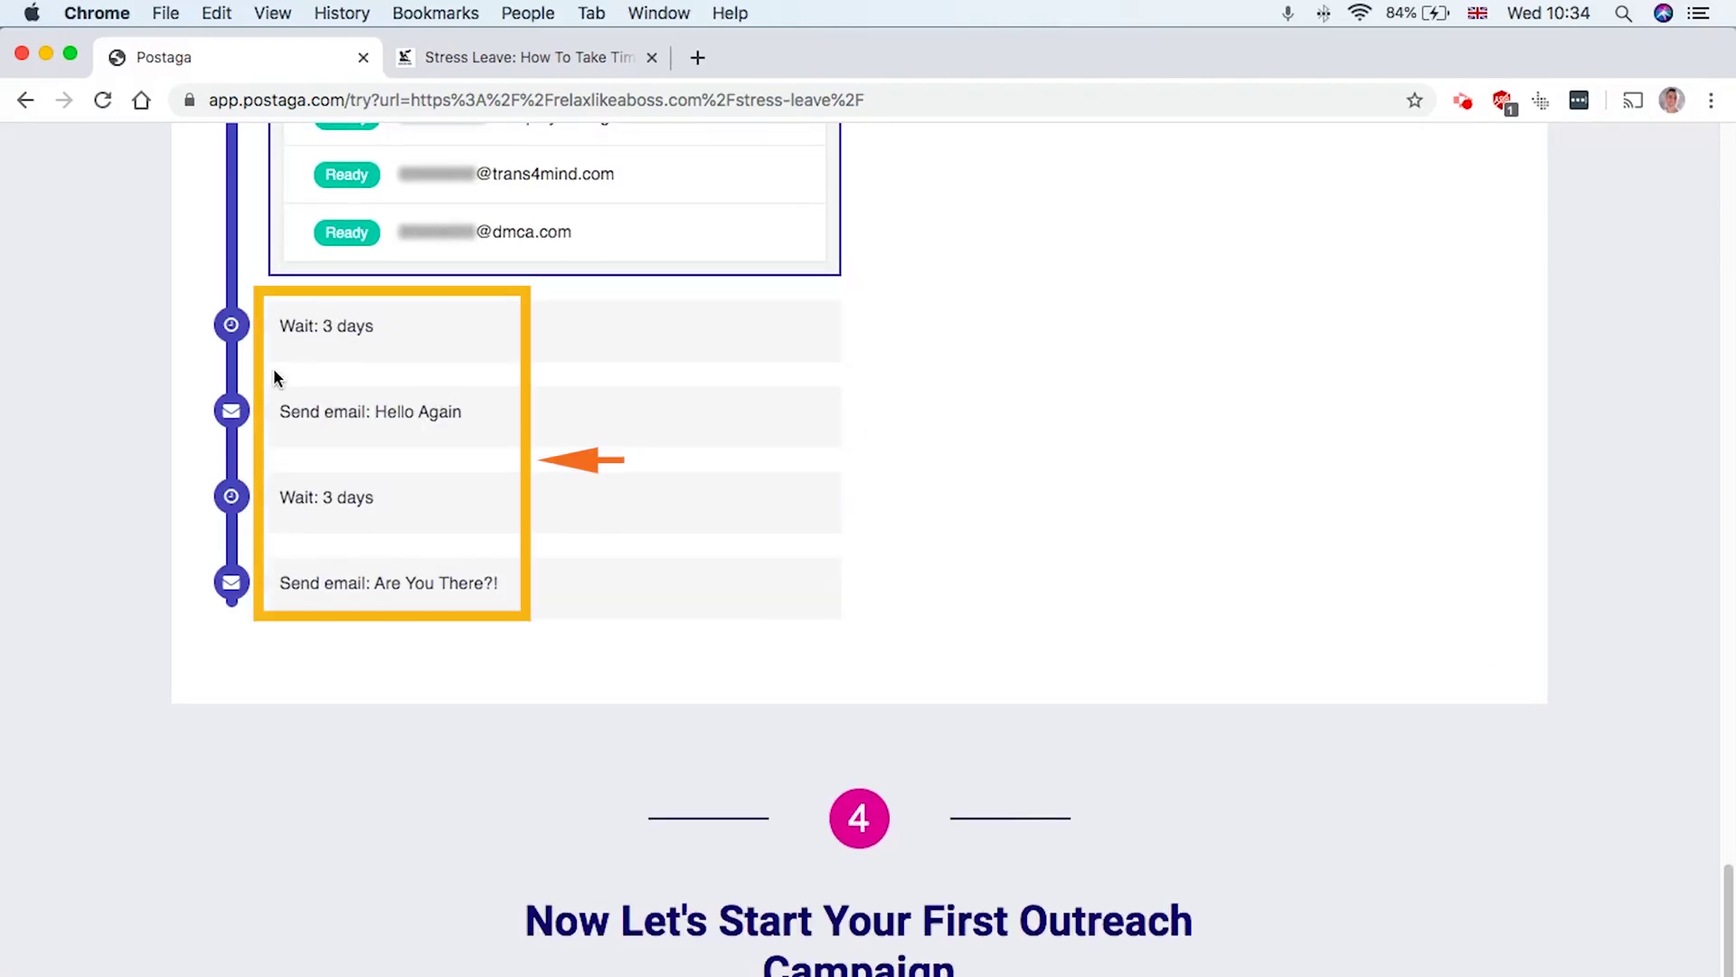
triple_click(331, 329)
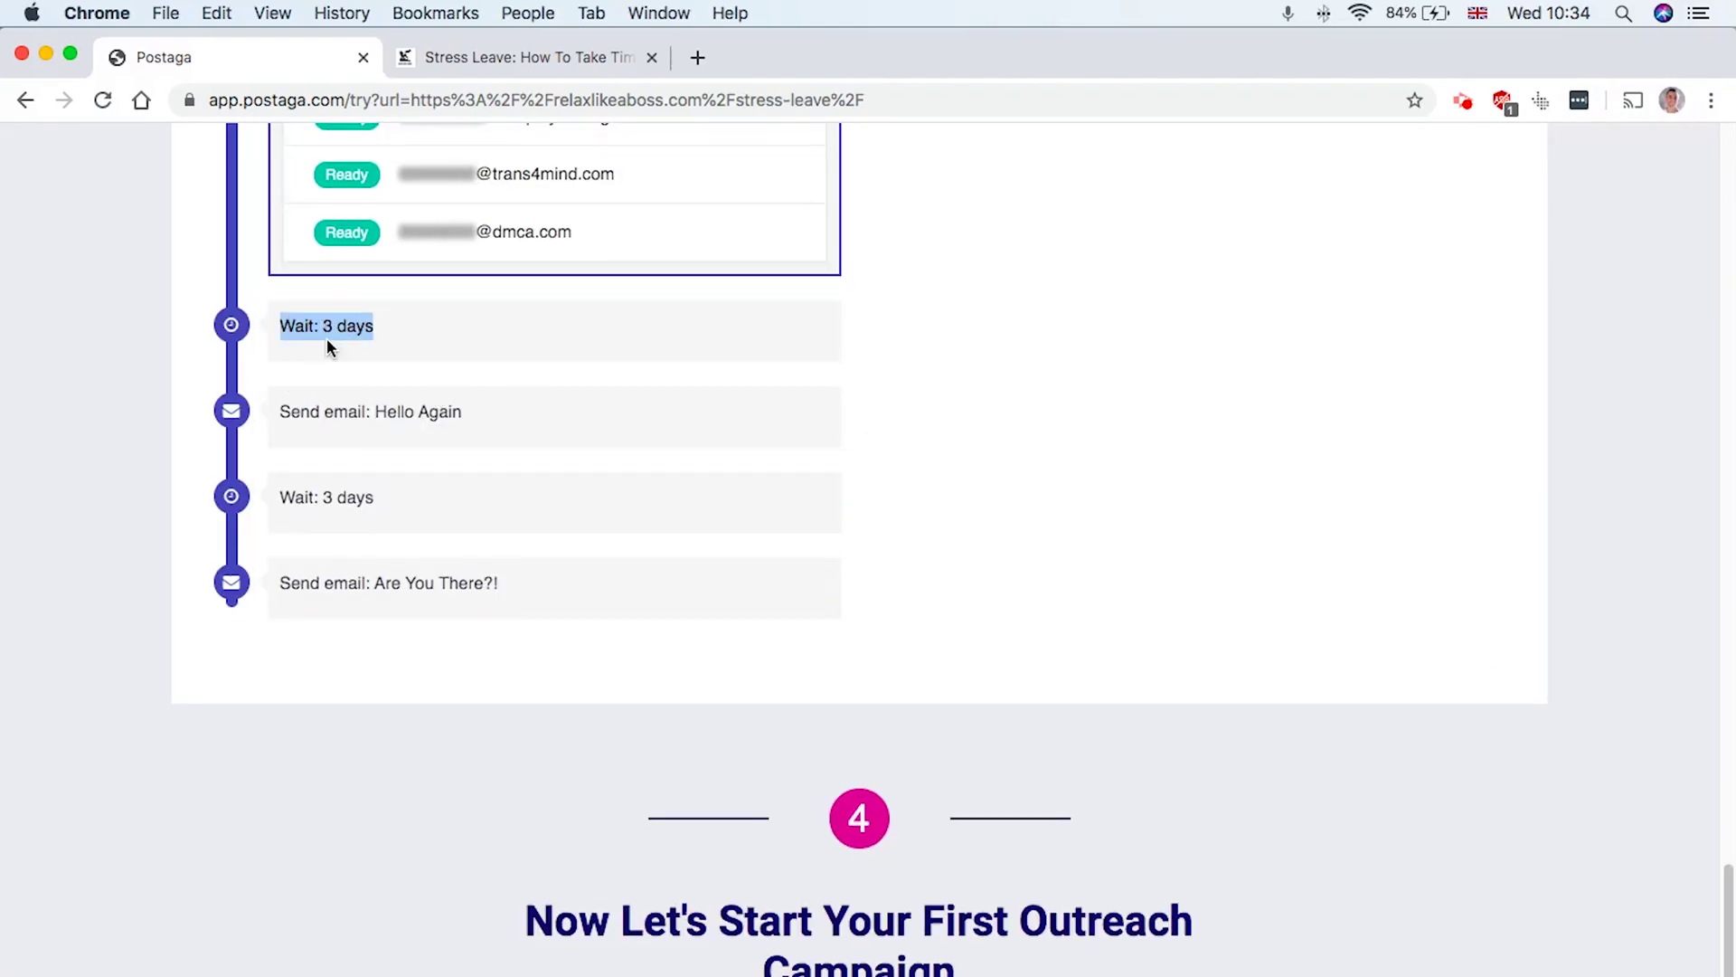
left_click(333, 428)
triple_click(331, 421)
left_click(321, 534)
triple_click(374, 586)
scroll(360, 542, "down", 3)
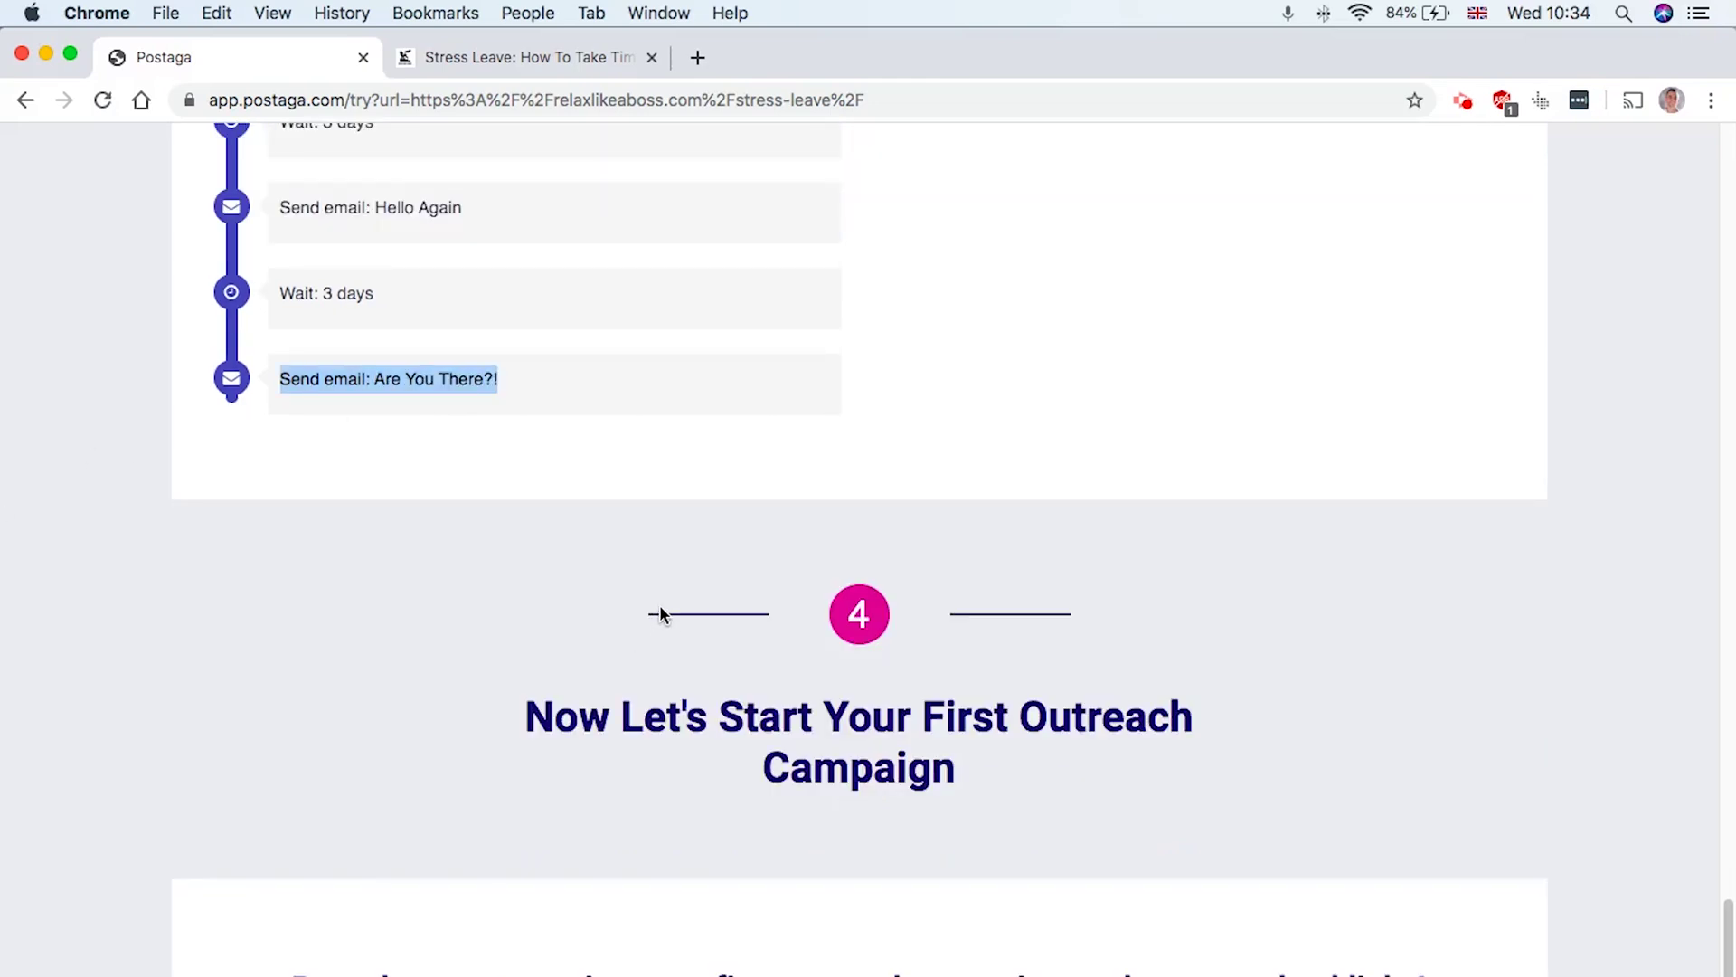
scroll(789, 619, "down", 3)
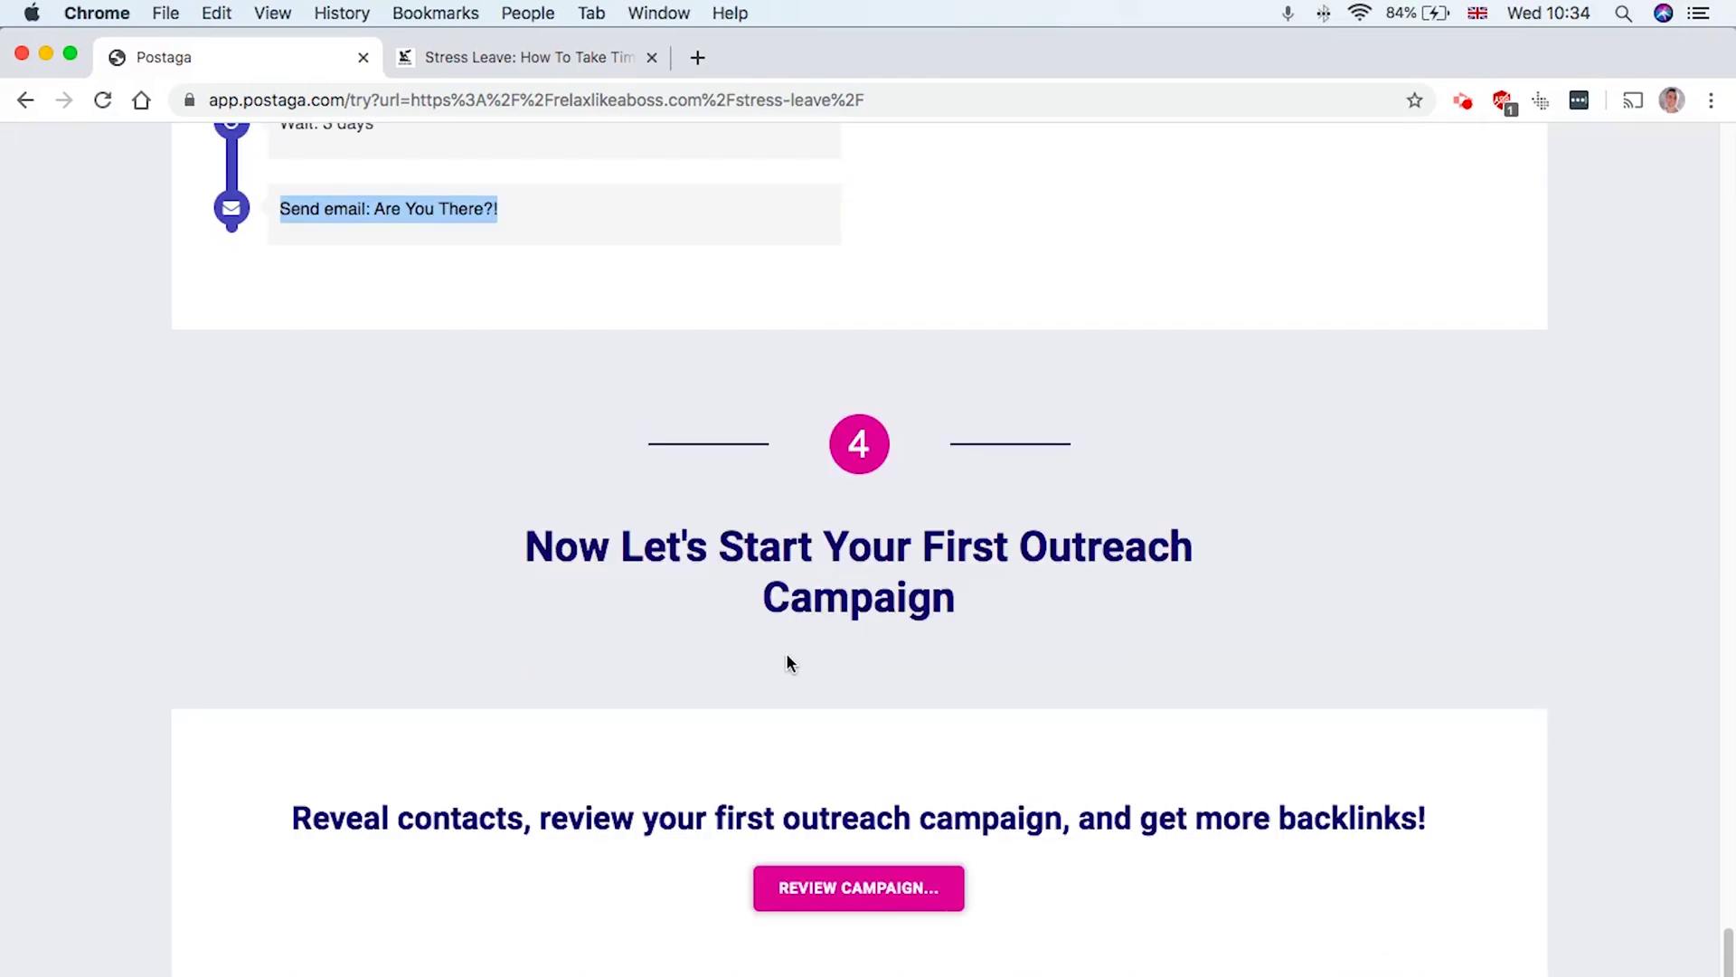
Start the campaign review and sign up using autofilled name and email plus a password
left_click(839, 887)
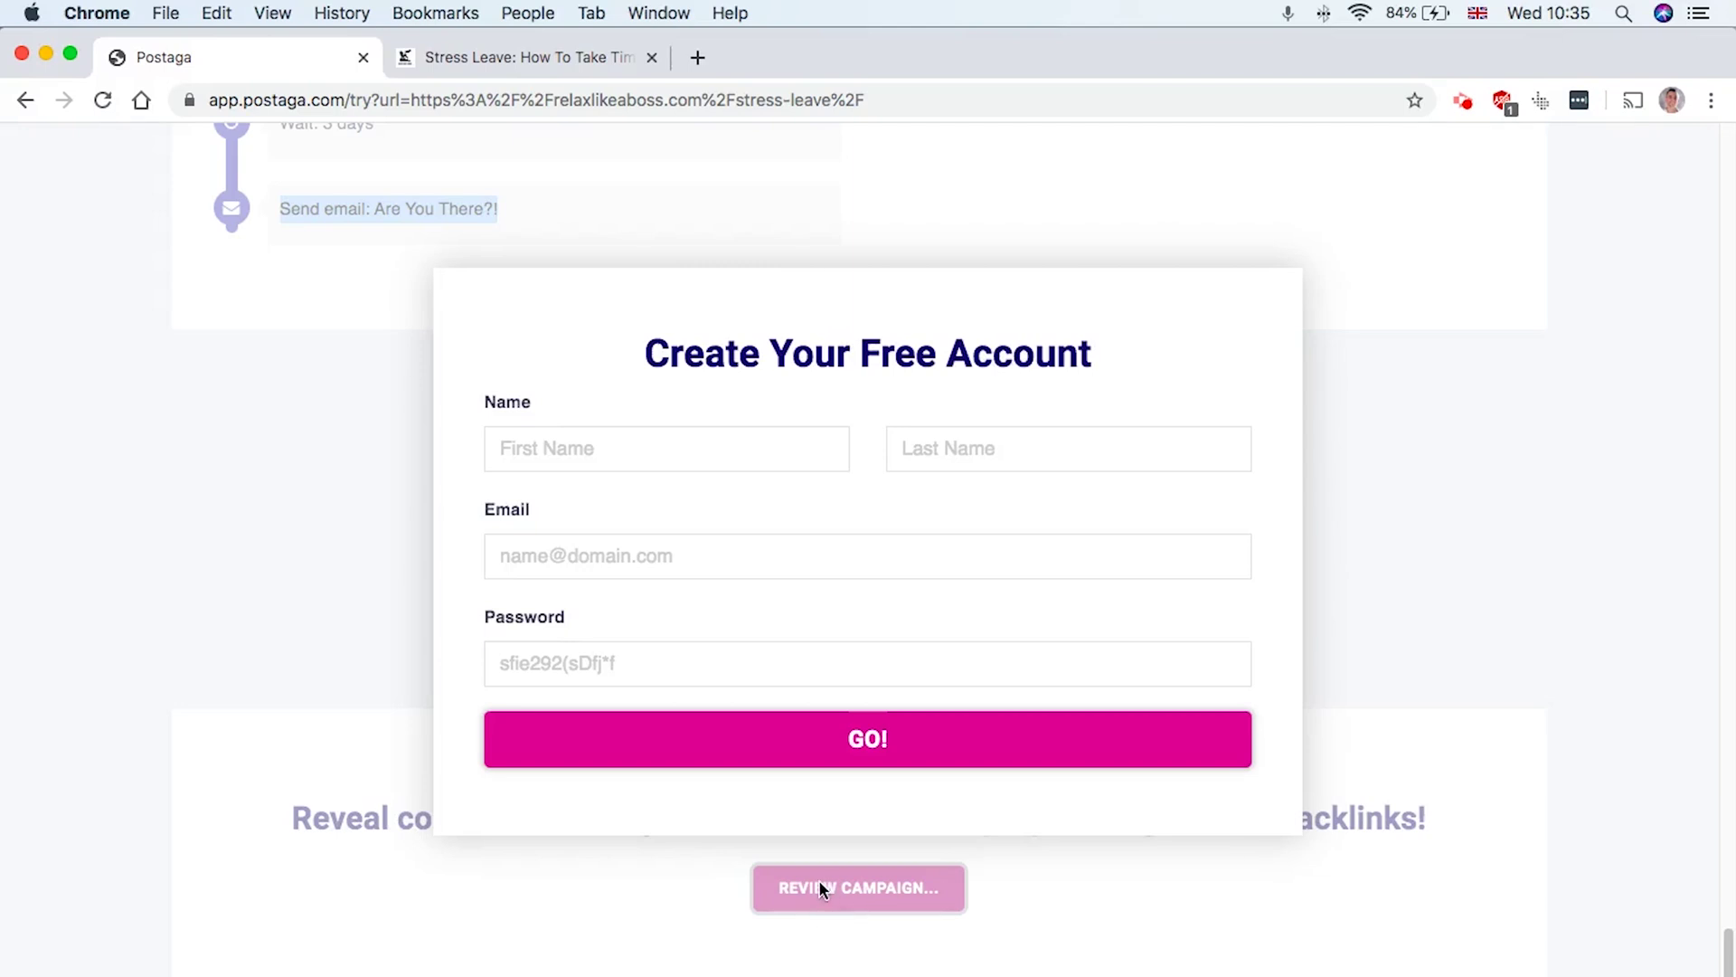
left_click(568, 447)
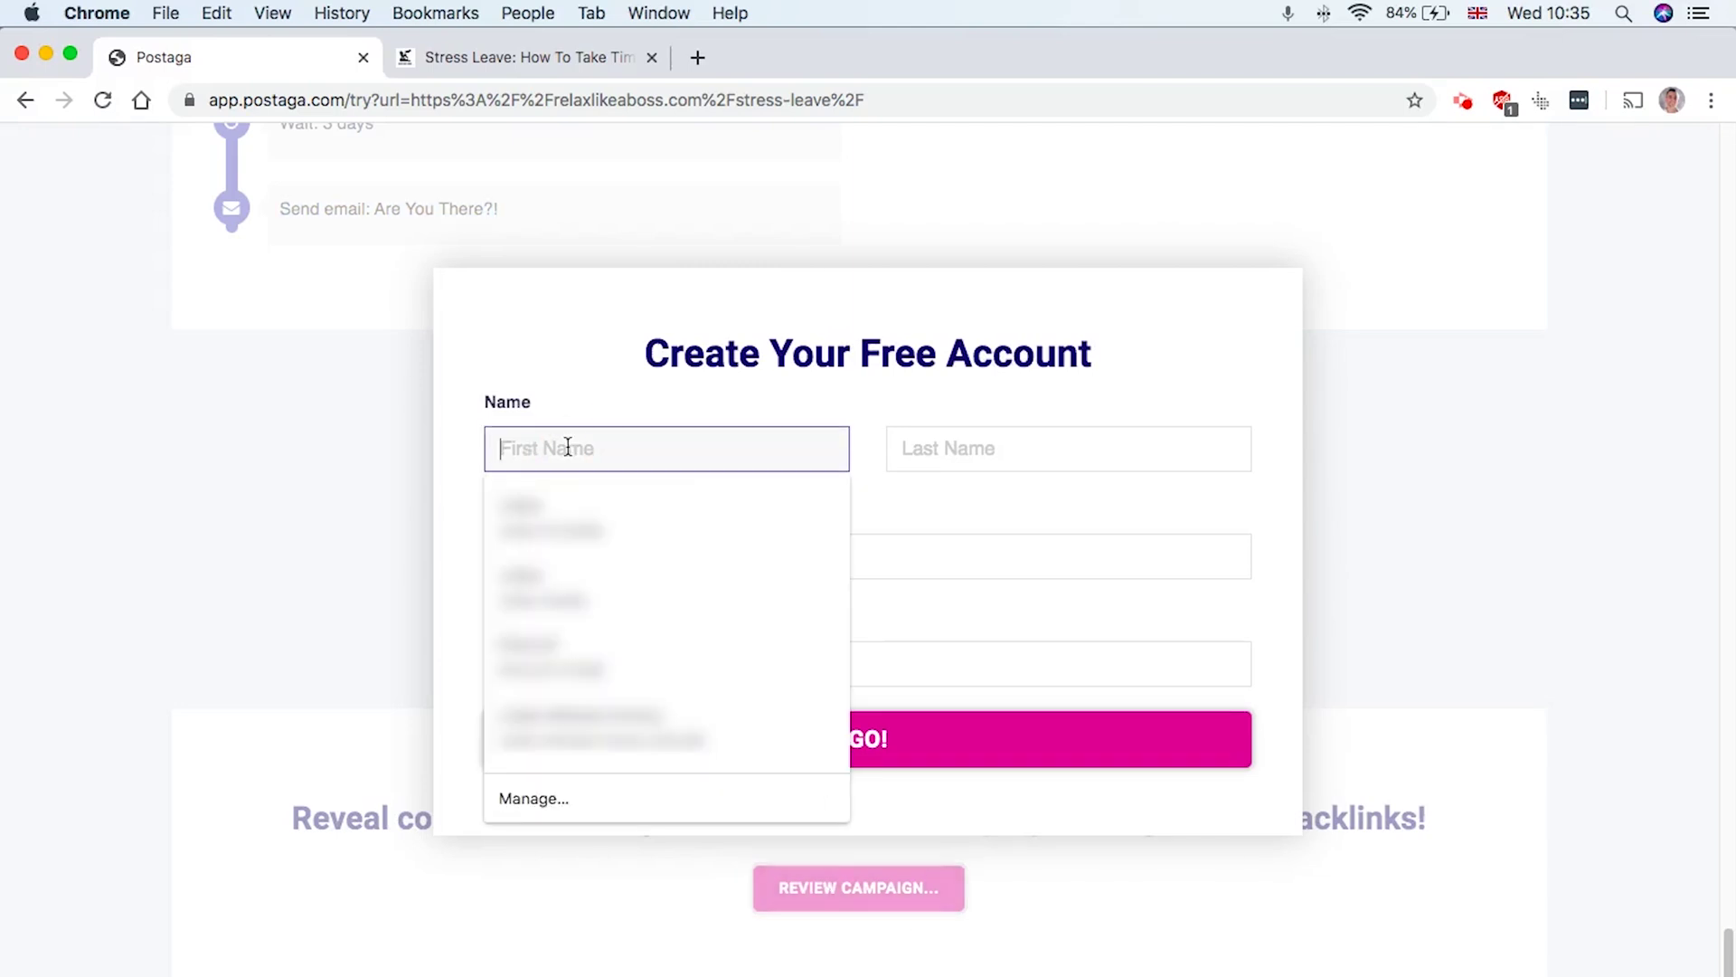
left_click(676, 507)
left_click(694, 658)
type("****")
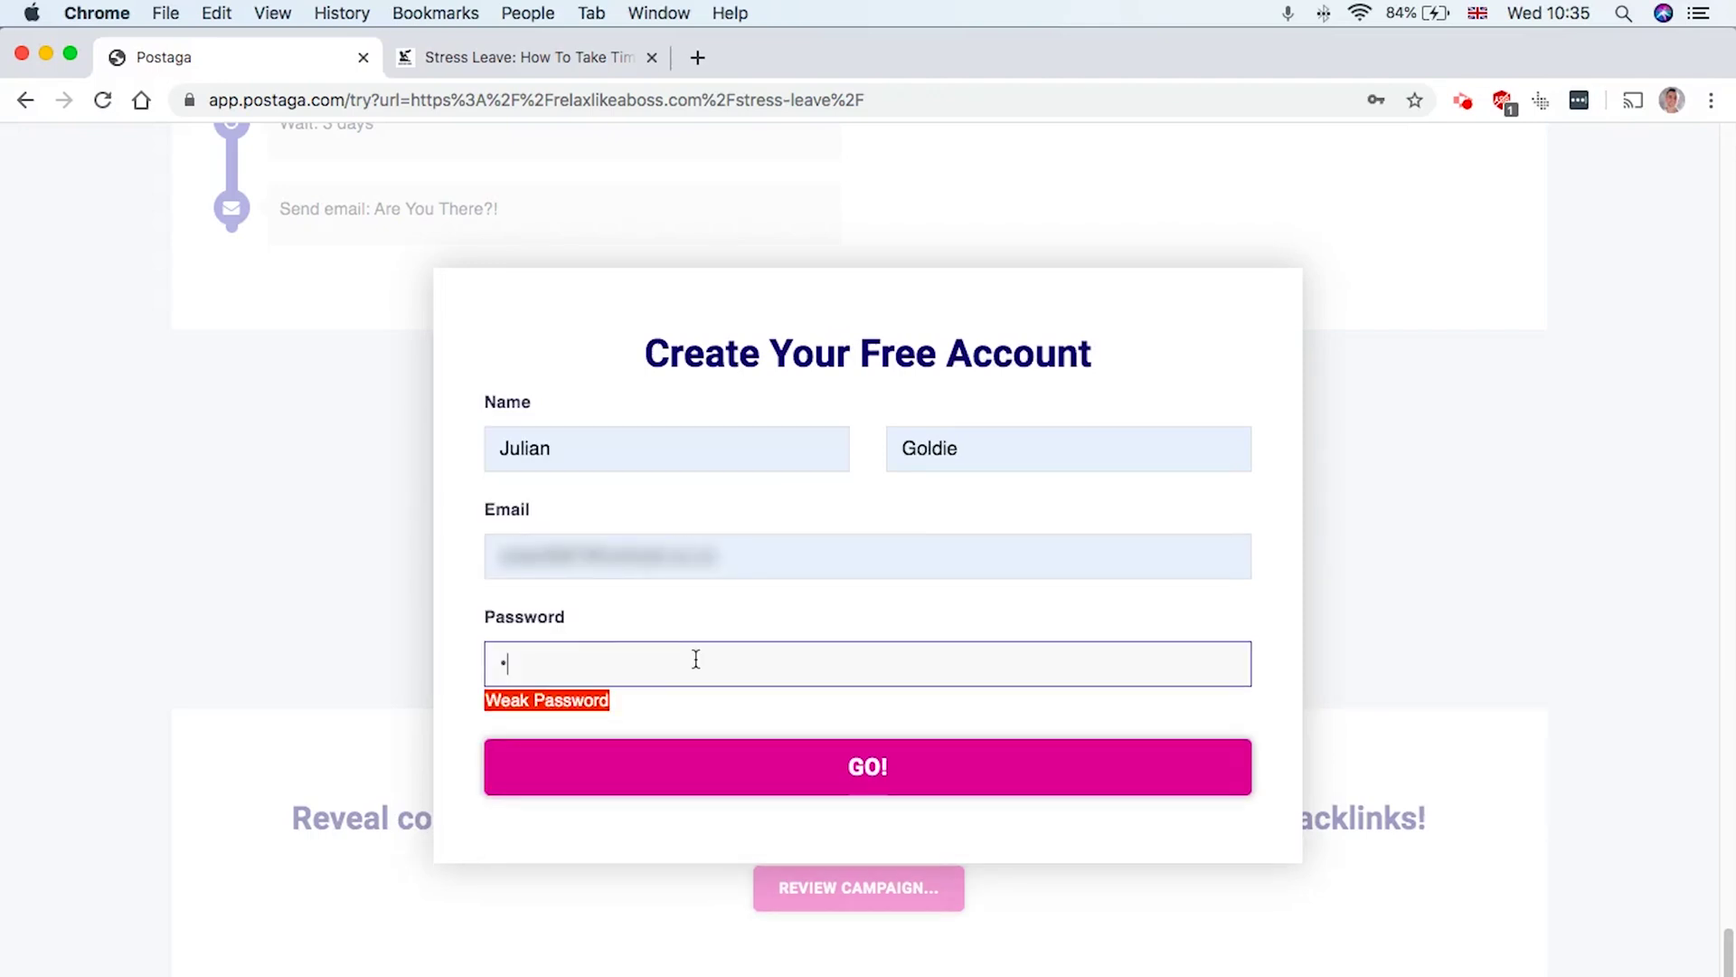
type("***")
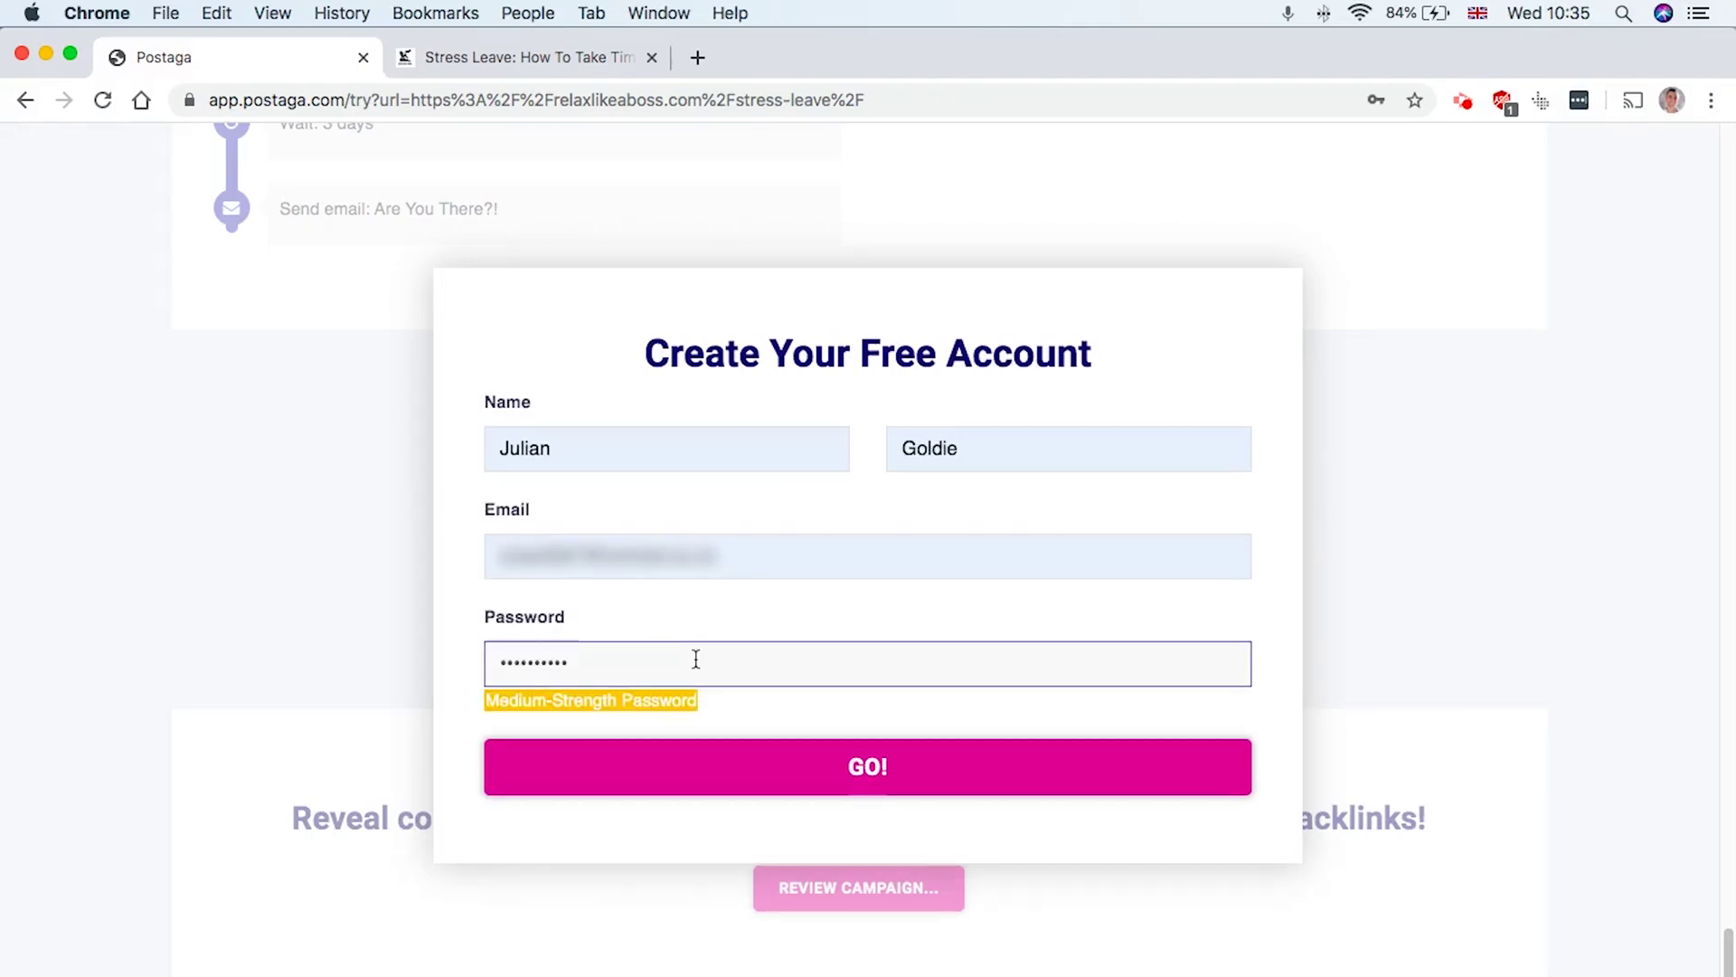
left_click(805, 606)
left_click(817, 783)
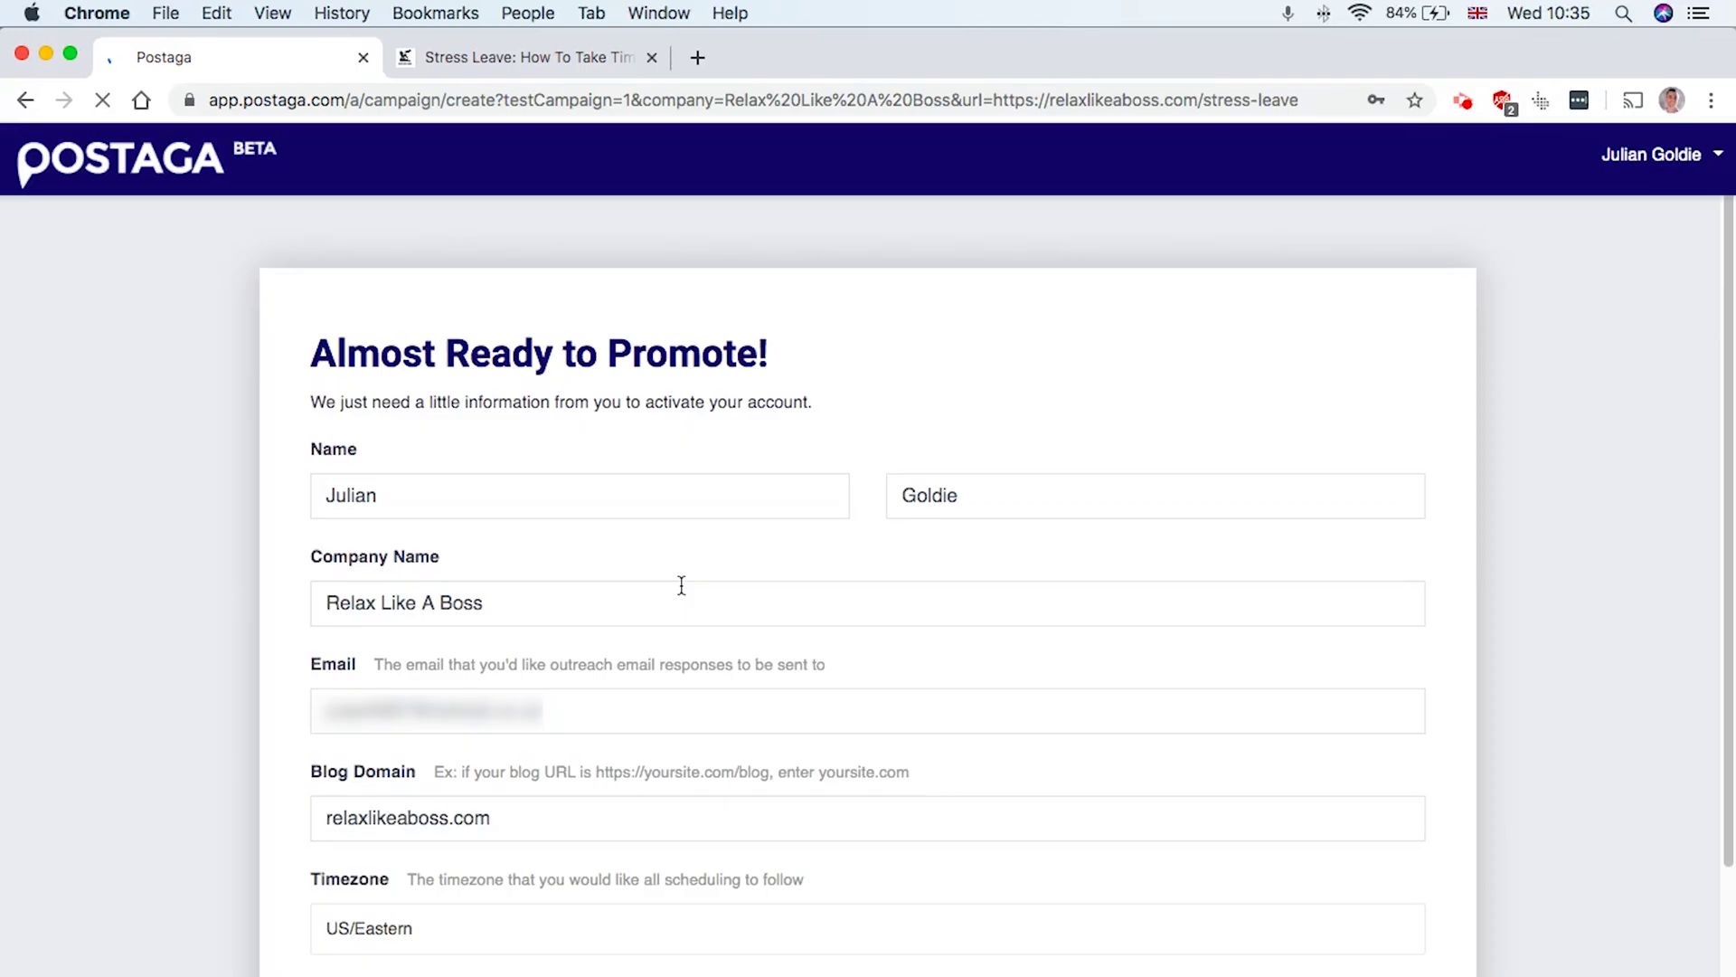
Review the activation form, checking the blog domain relaxlikeaboss.com
scroll(661, 601, "down", 3)
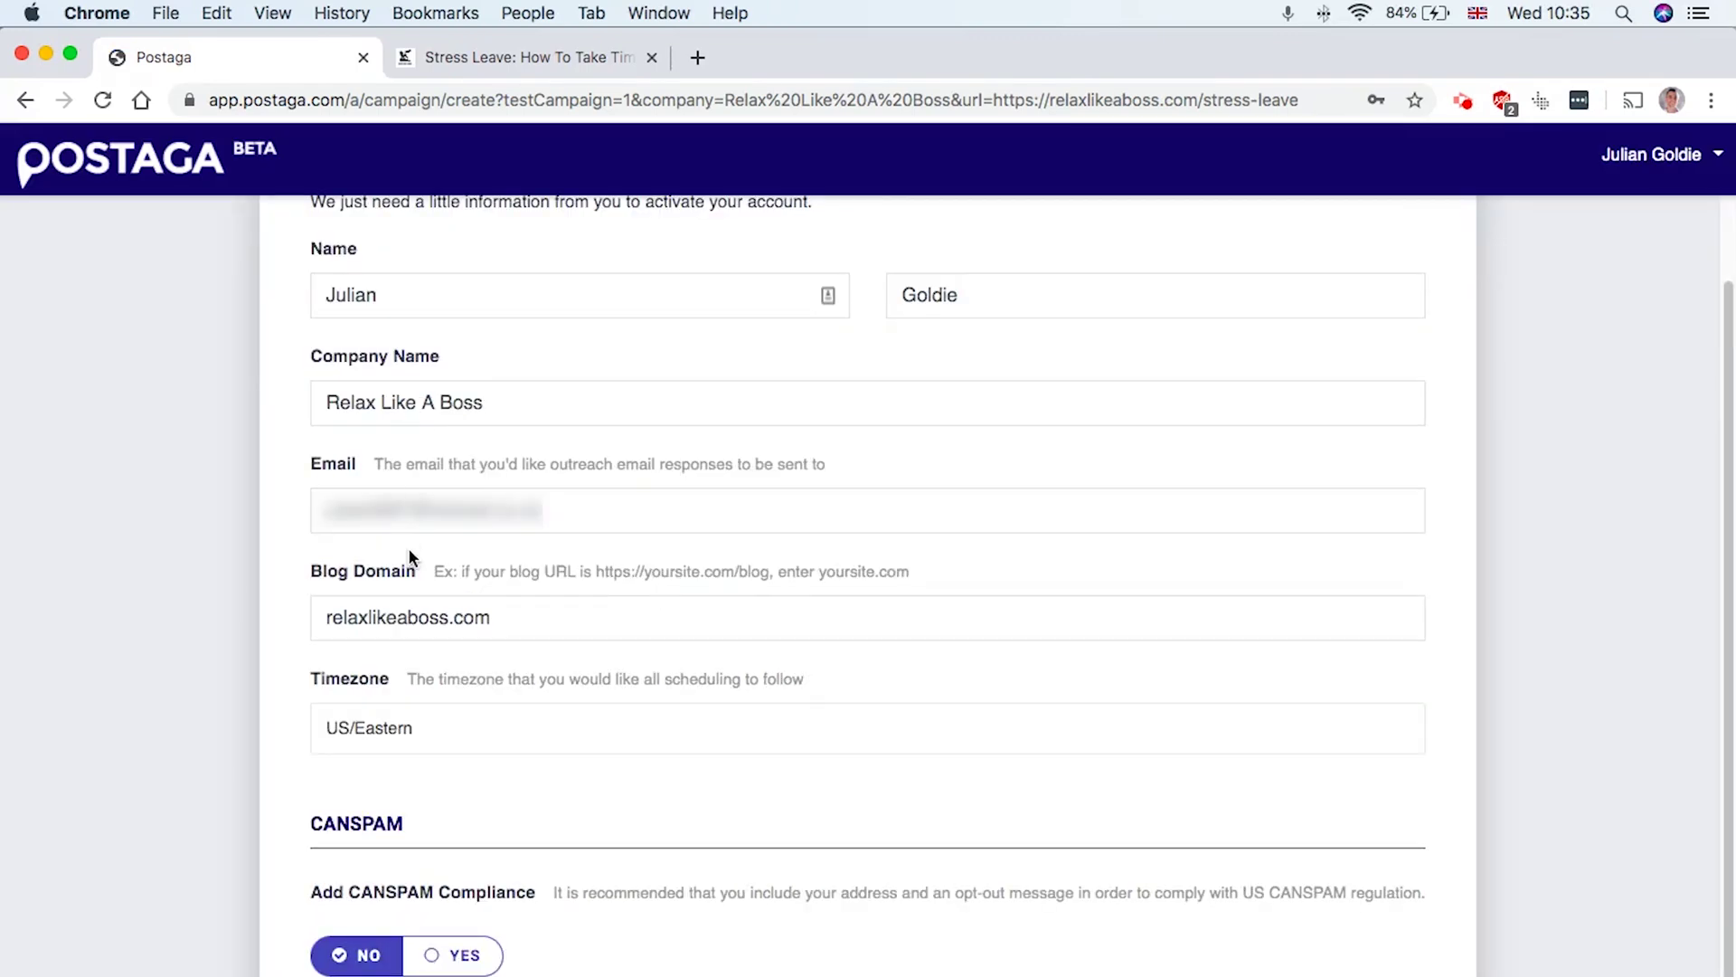
scroll(416, 526, "up", 1)
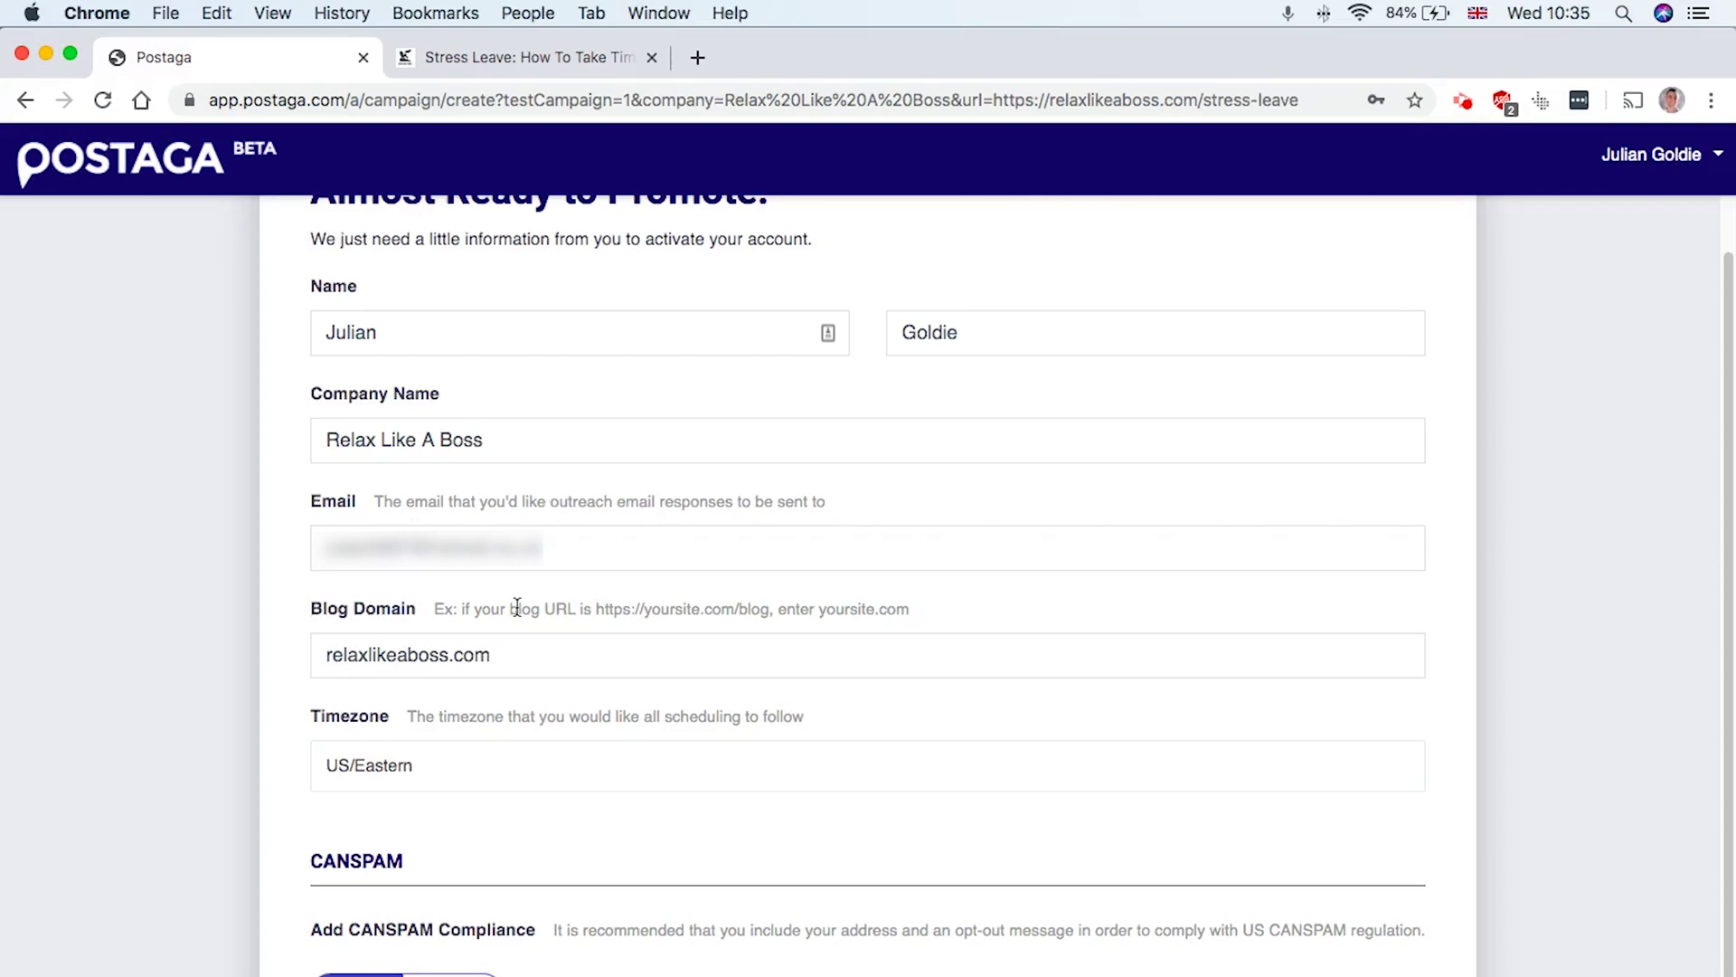
scroll(514, 614, "up", 3)
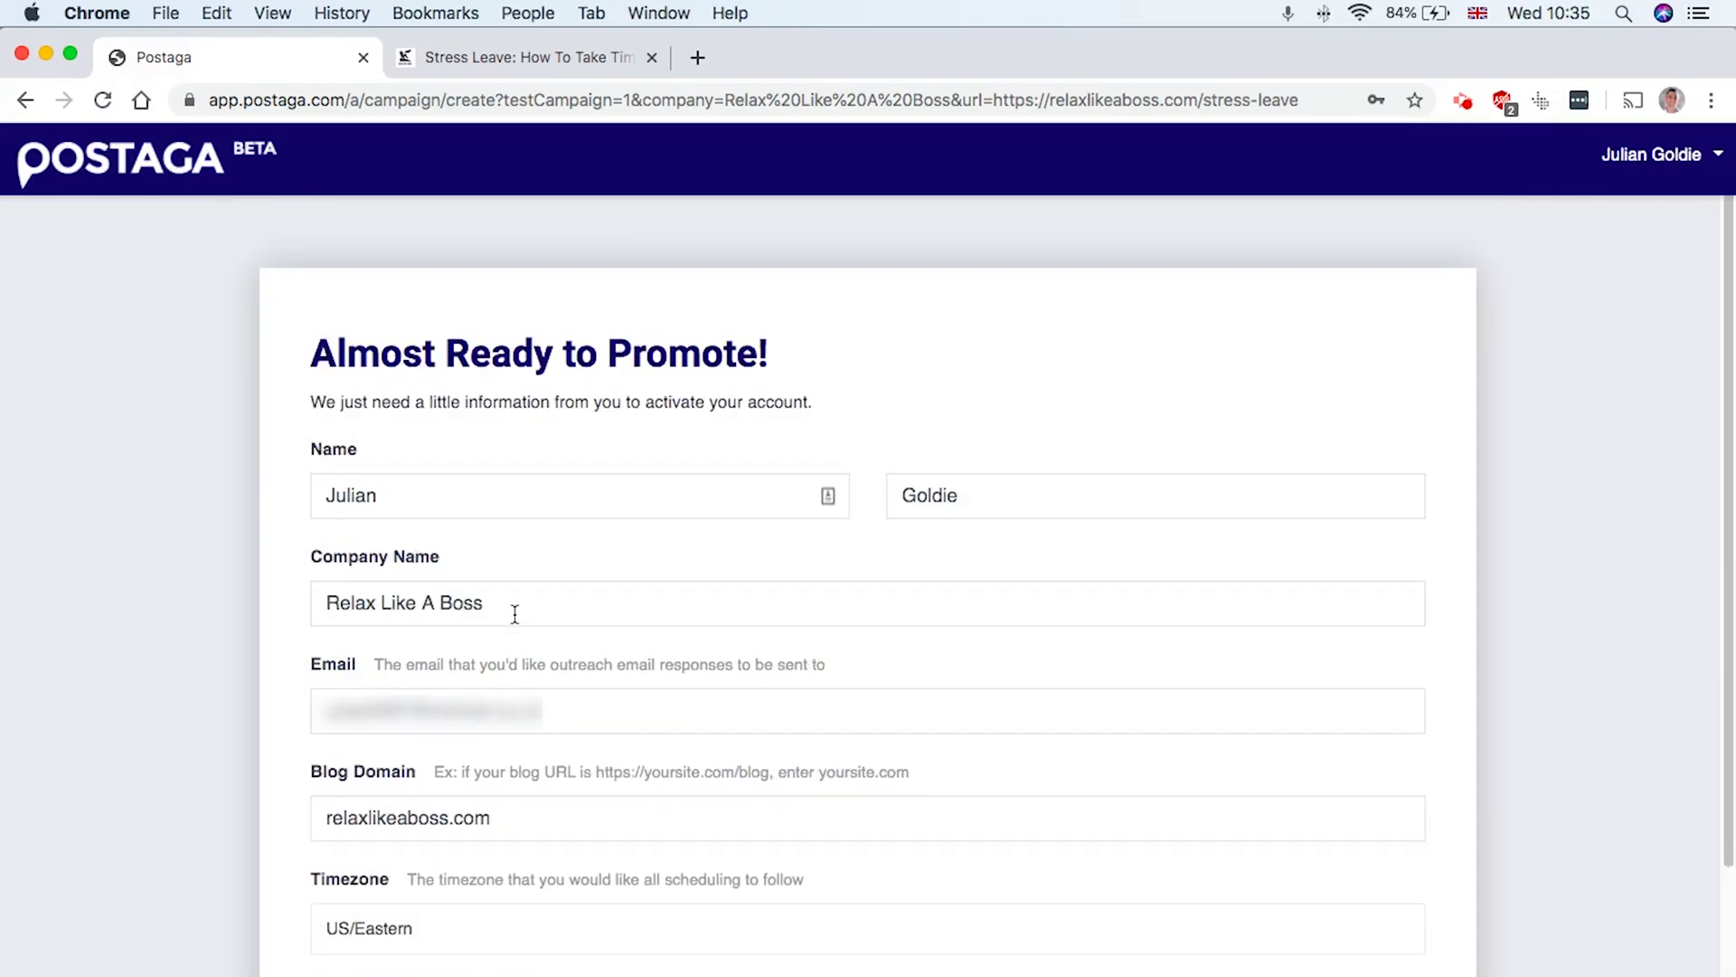
scroll(514, 614, "down", 4)
triple_click(503, 601)
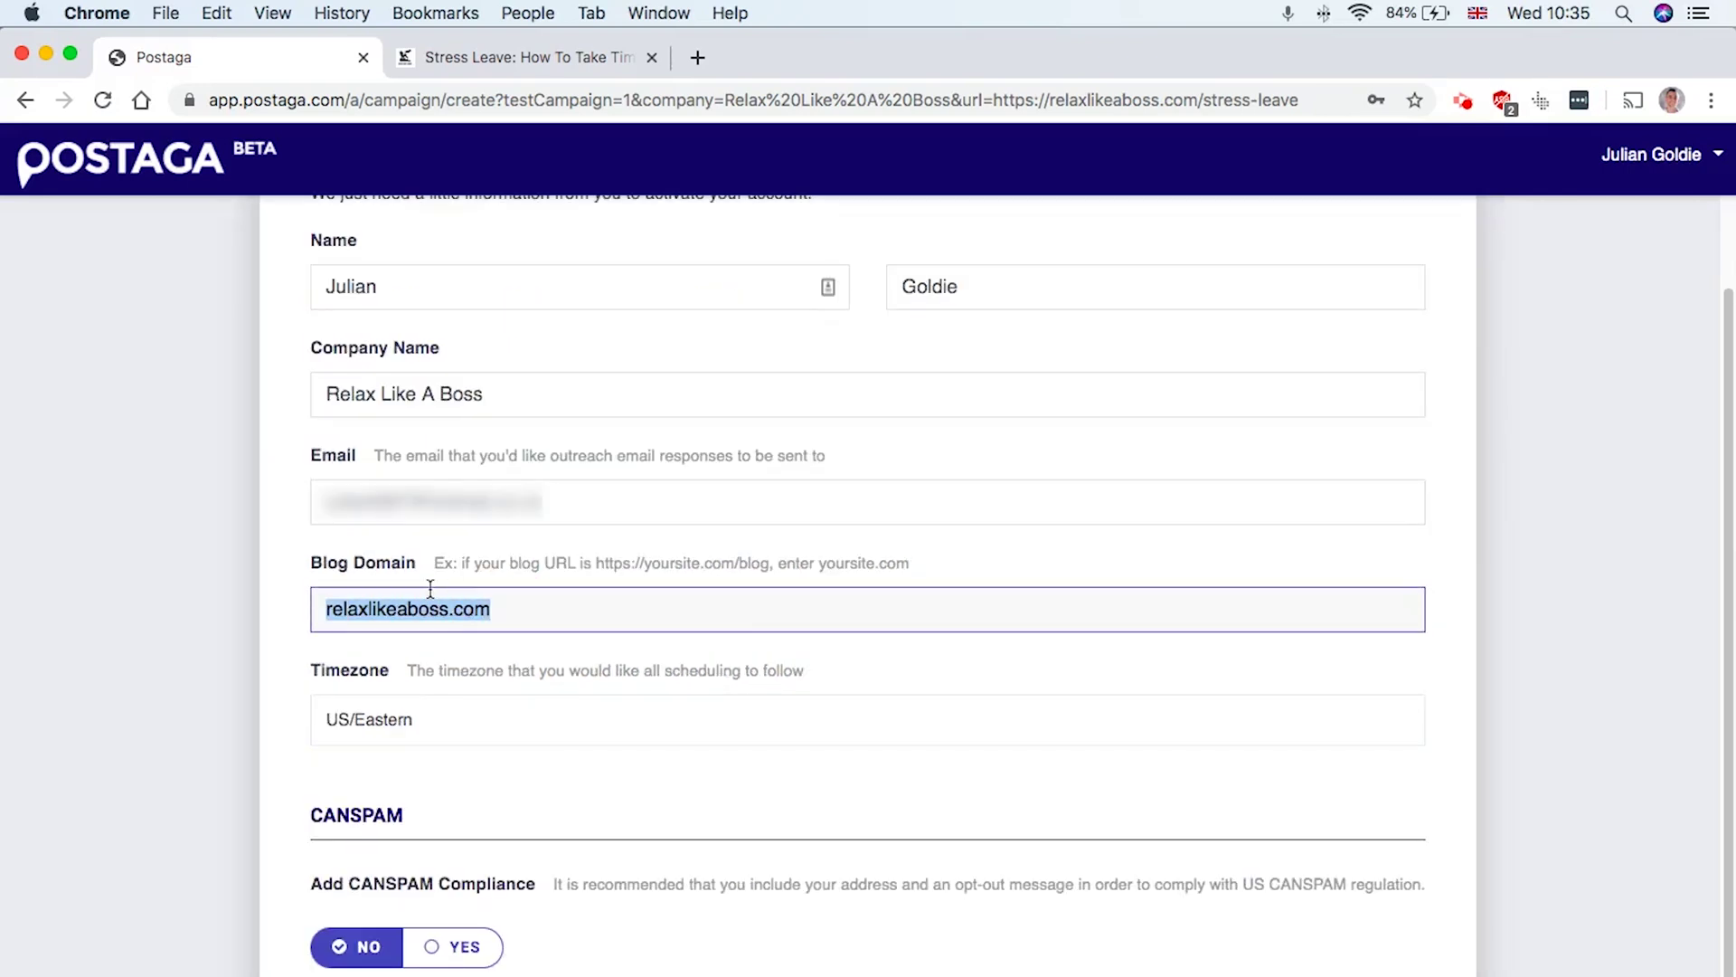
scroll(429, 590, "up", 4)
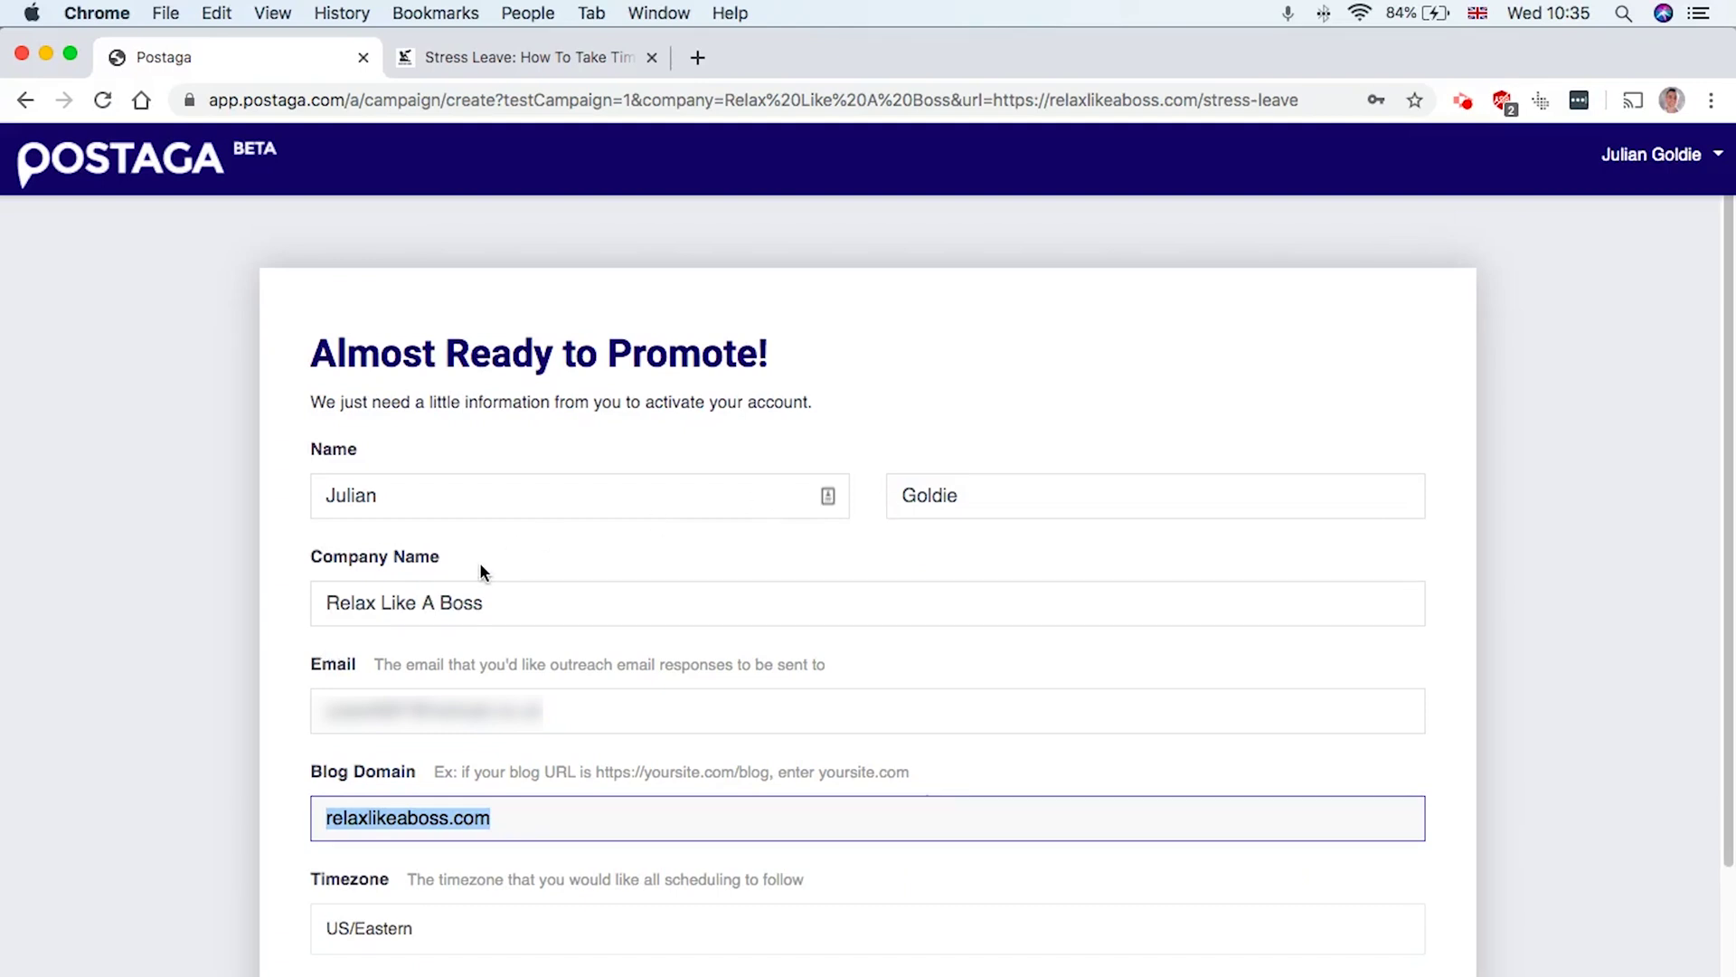
scroll(474, 861, "down", 4)
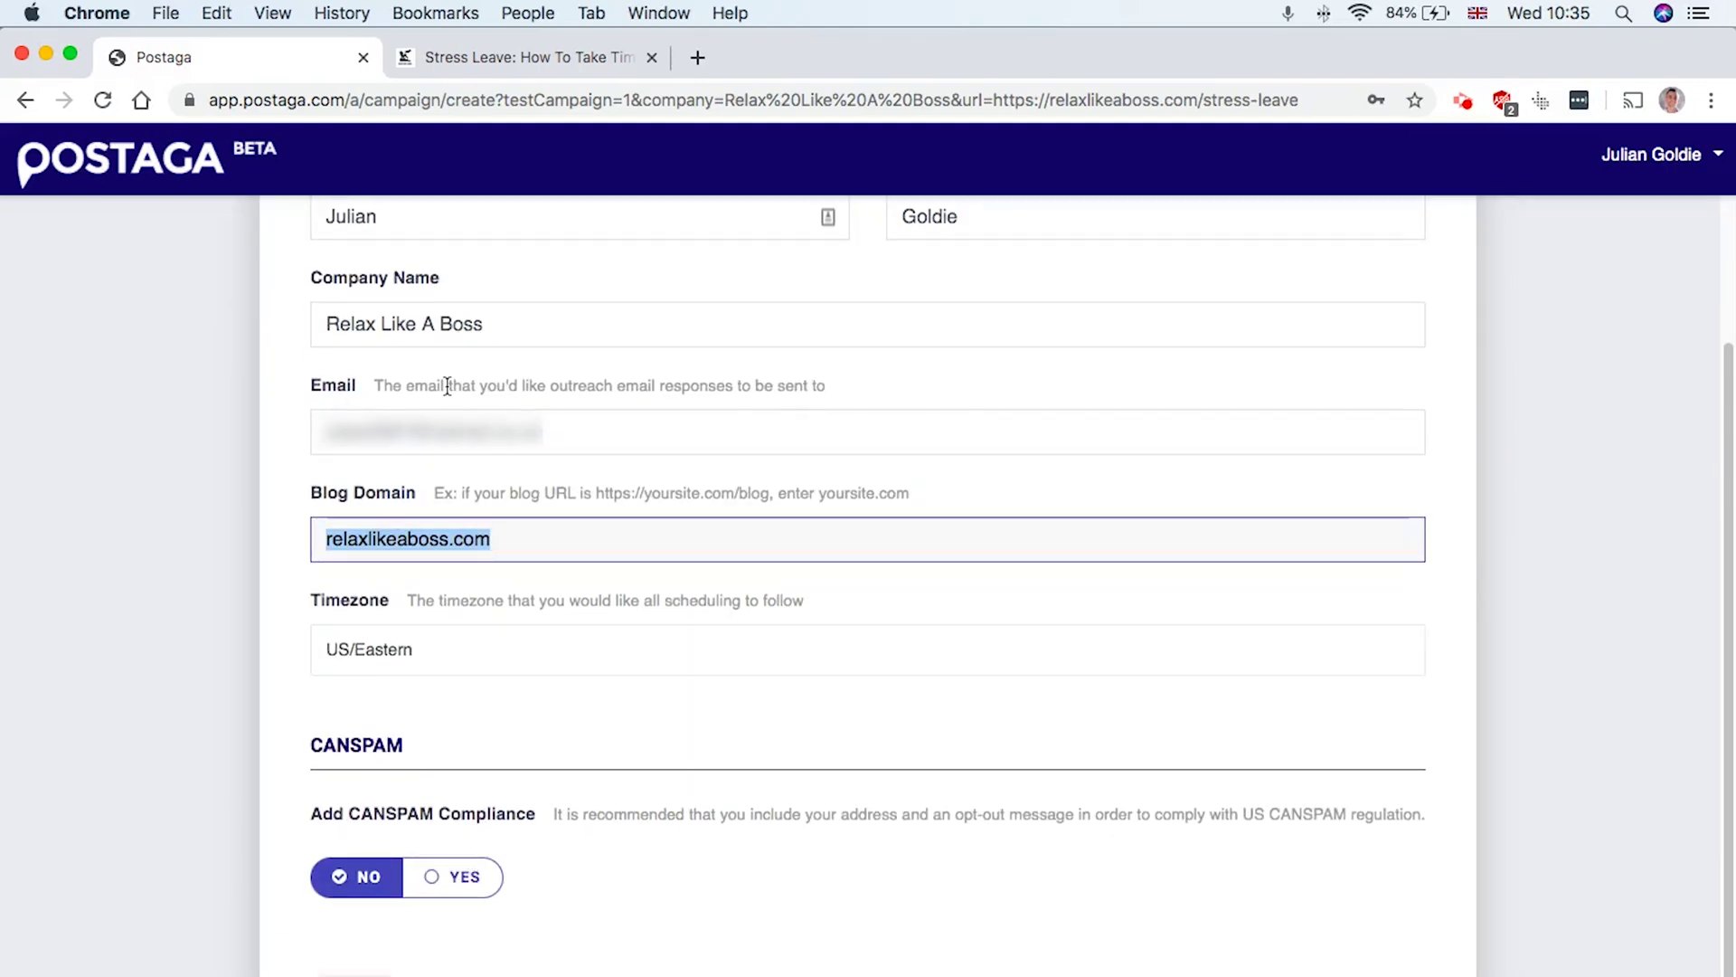
scroll(512, 569, "up", 4)
scroll(533, 669, "down", 4)
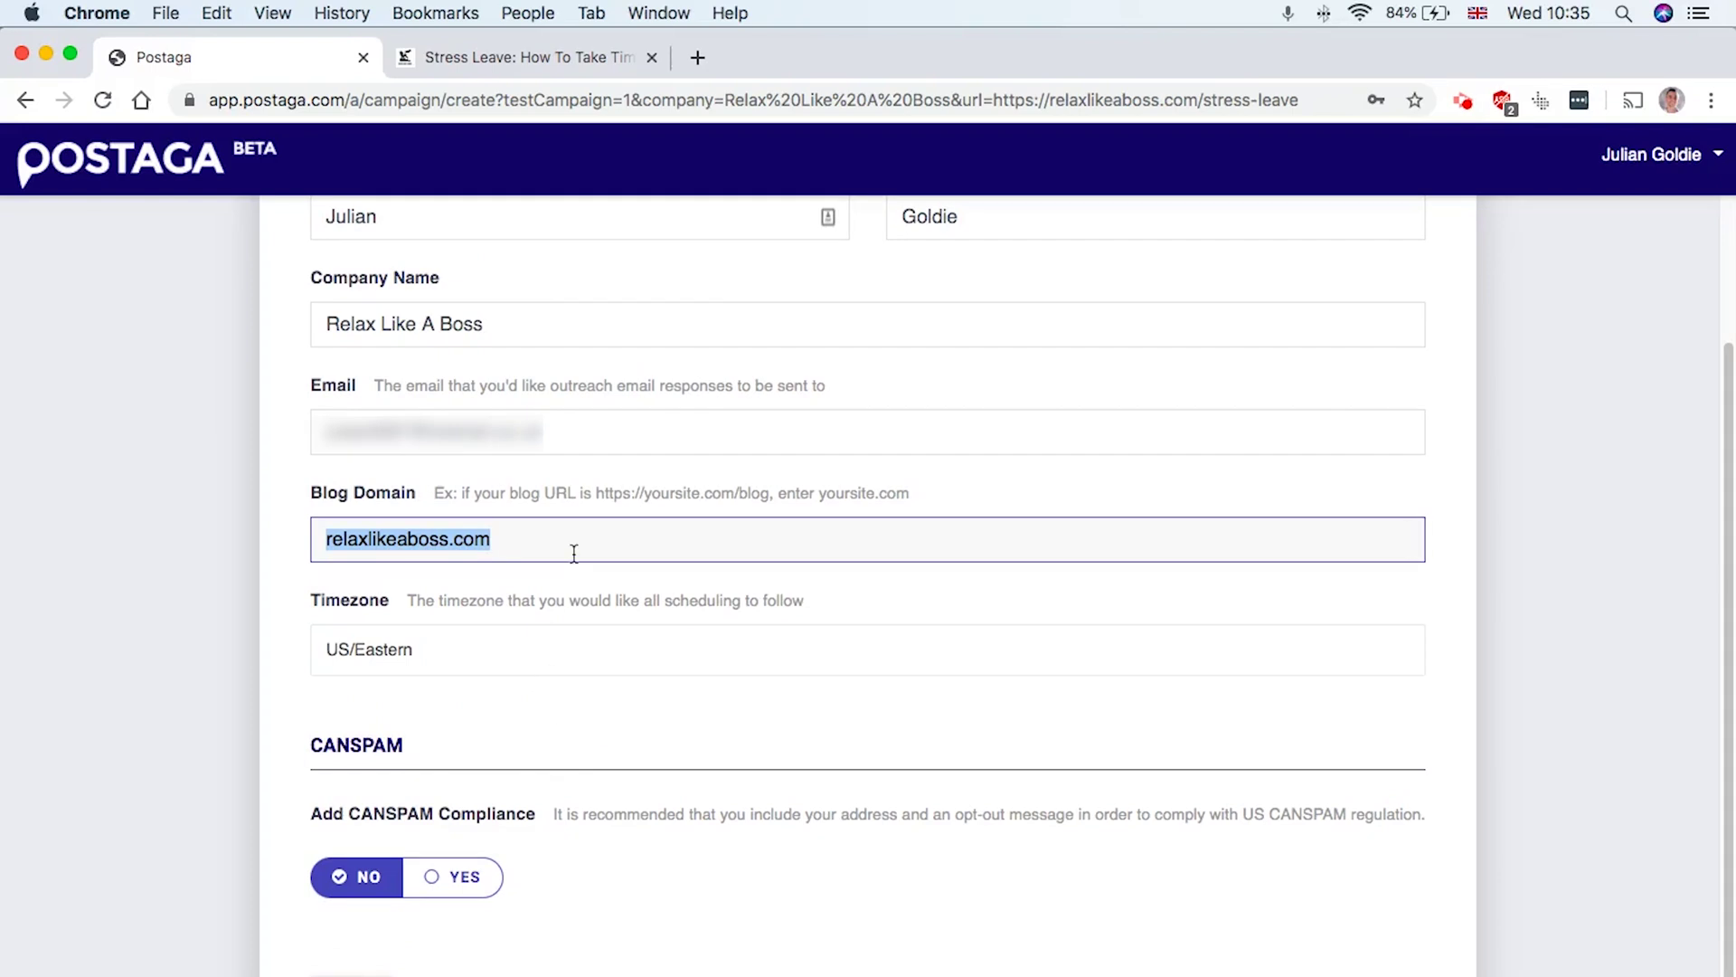
Set Add CANSPAM Compliance to Yes, keeping the default 'Stop' opt-out message
left_click_drag(444, 892, 474, 765)
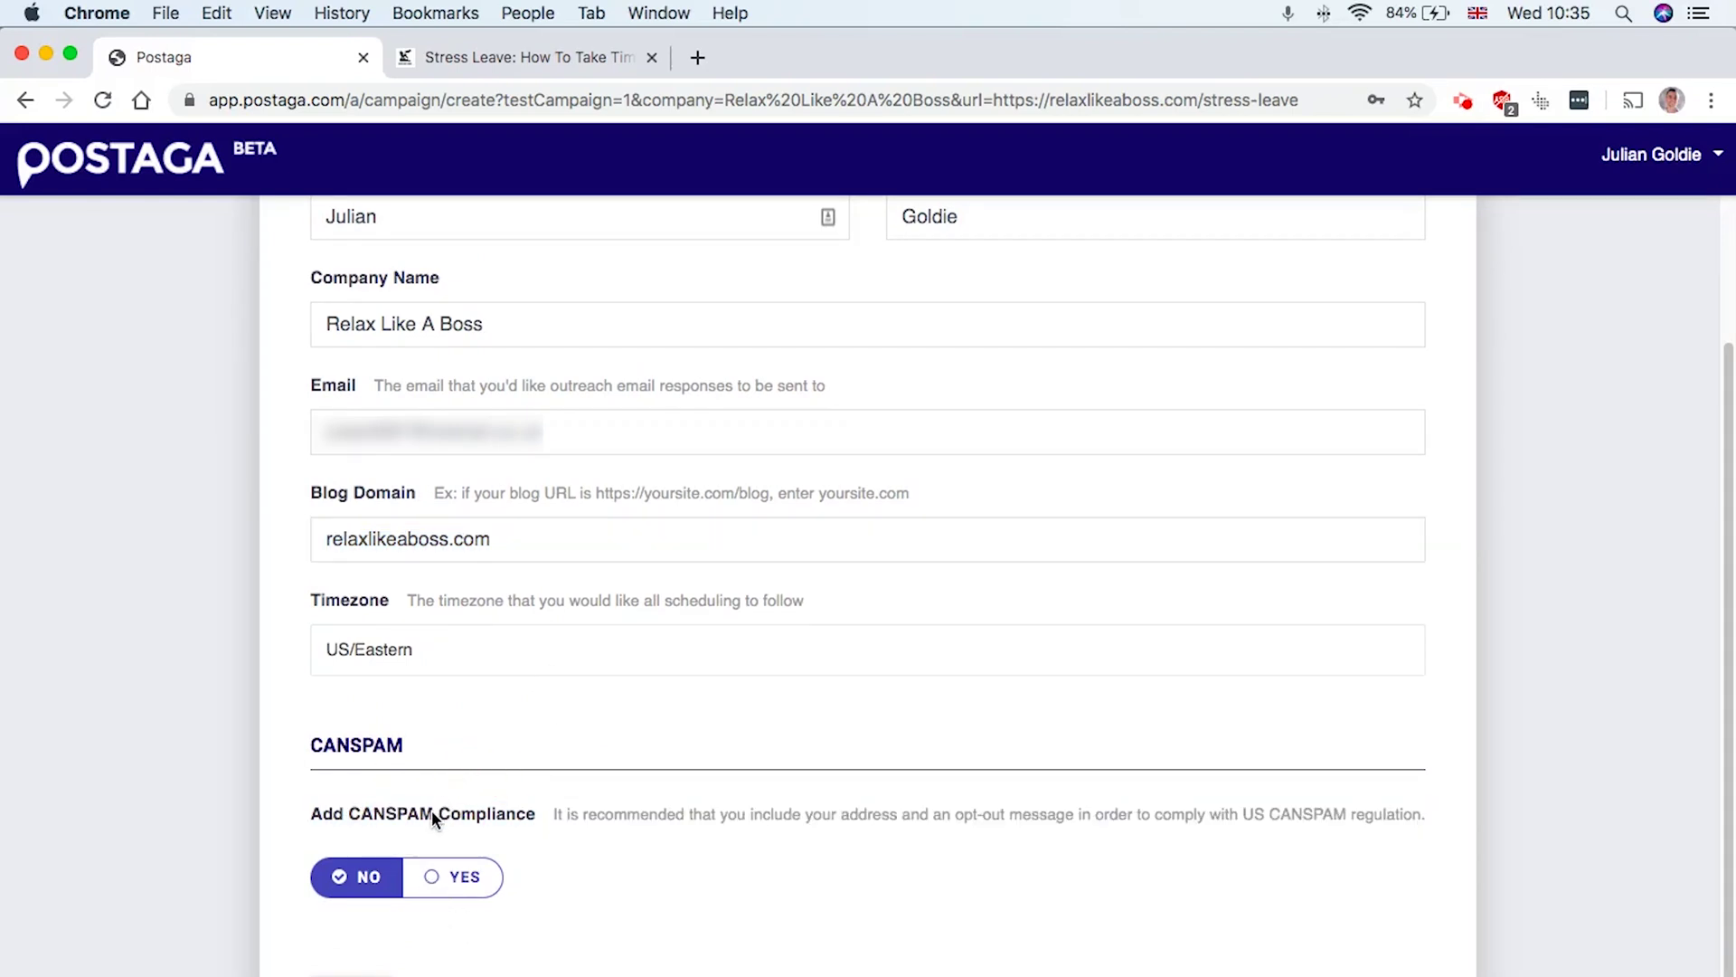
triple_click(432, 811)
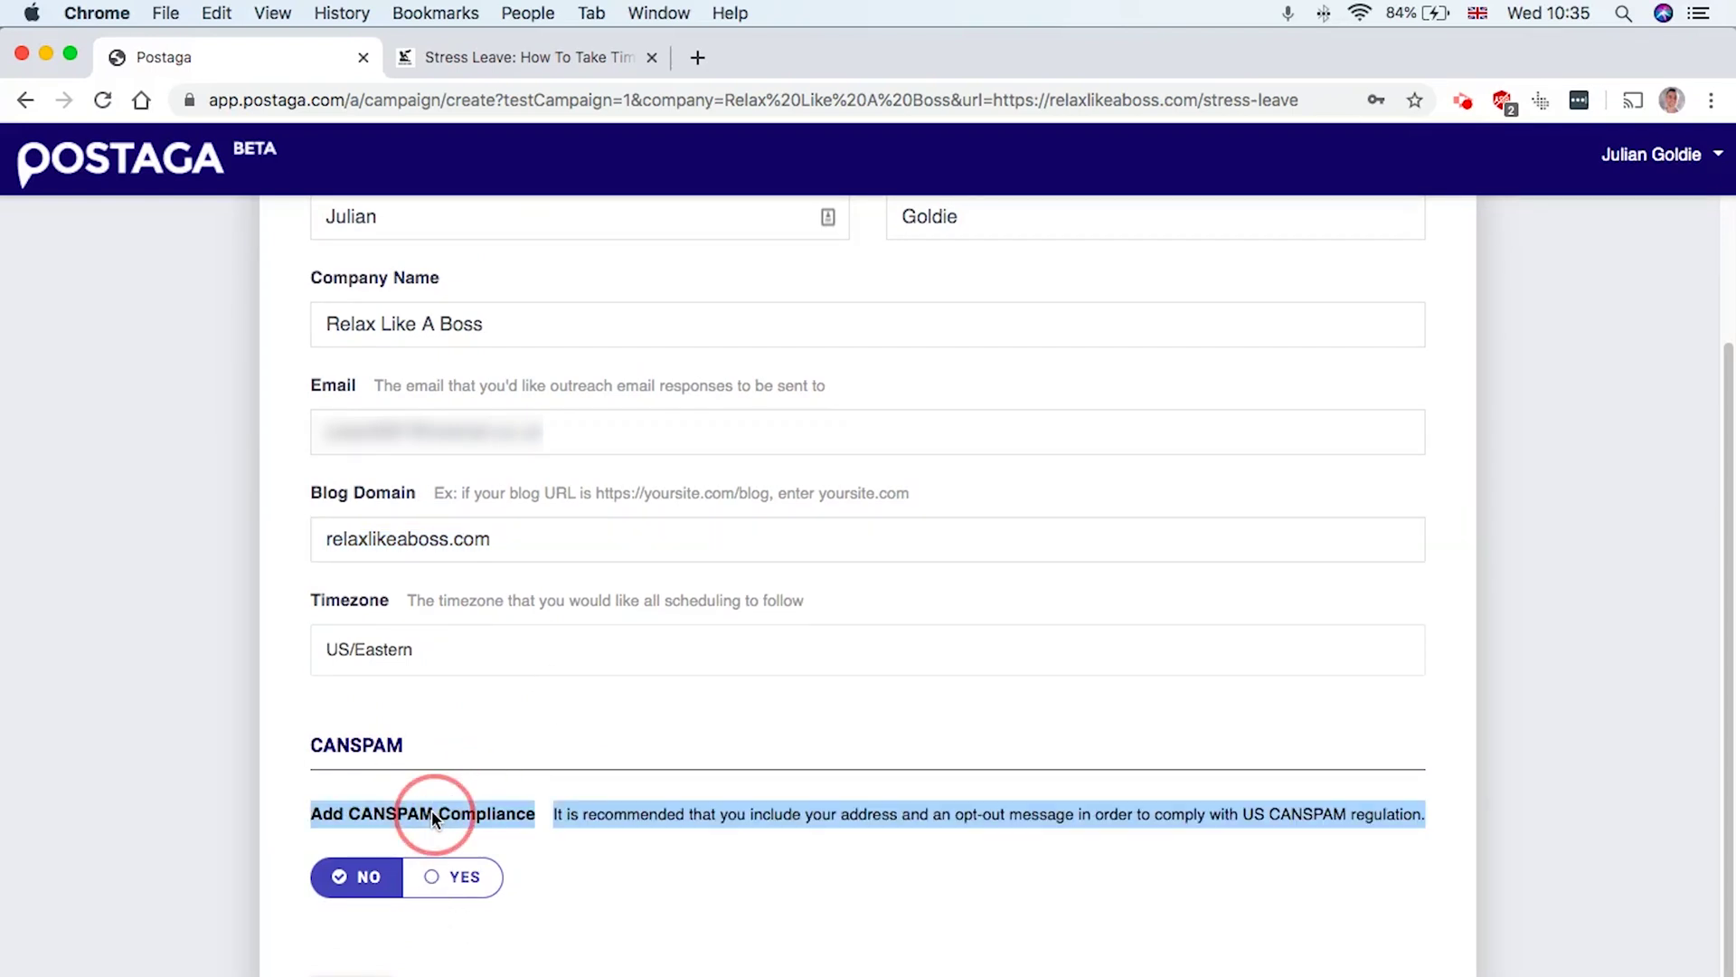
left_click(459, 892)
left_click(620, 882)
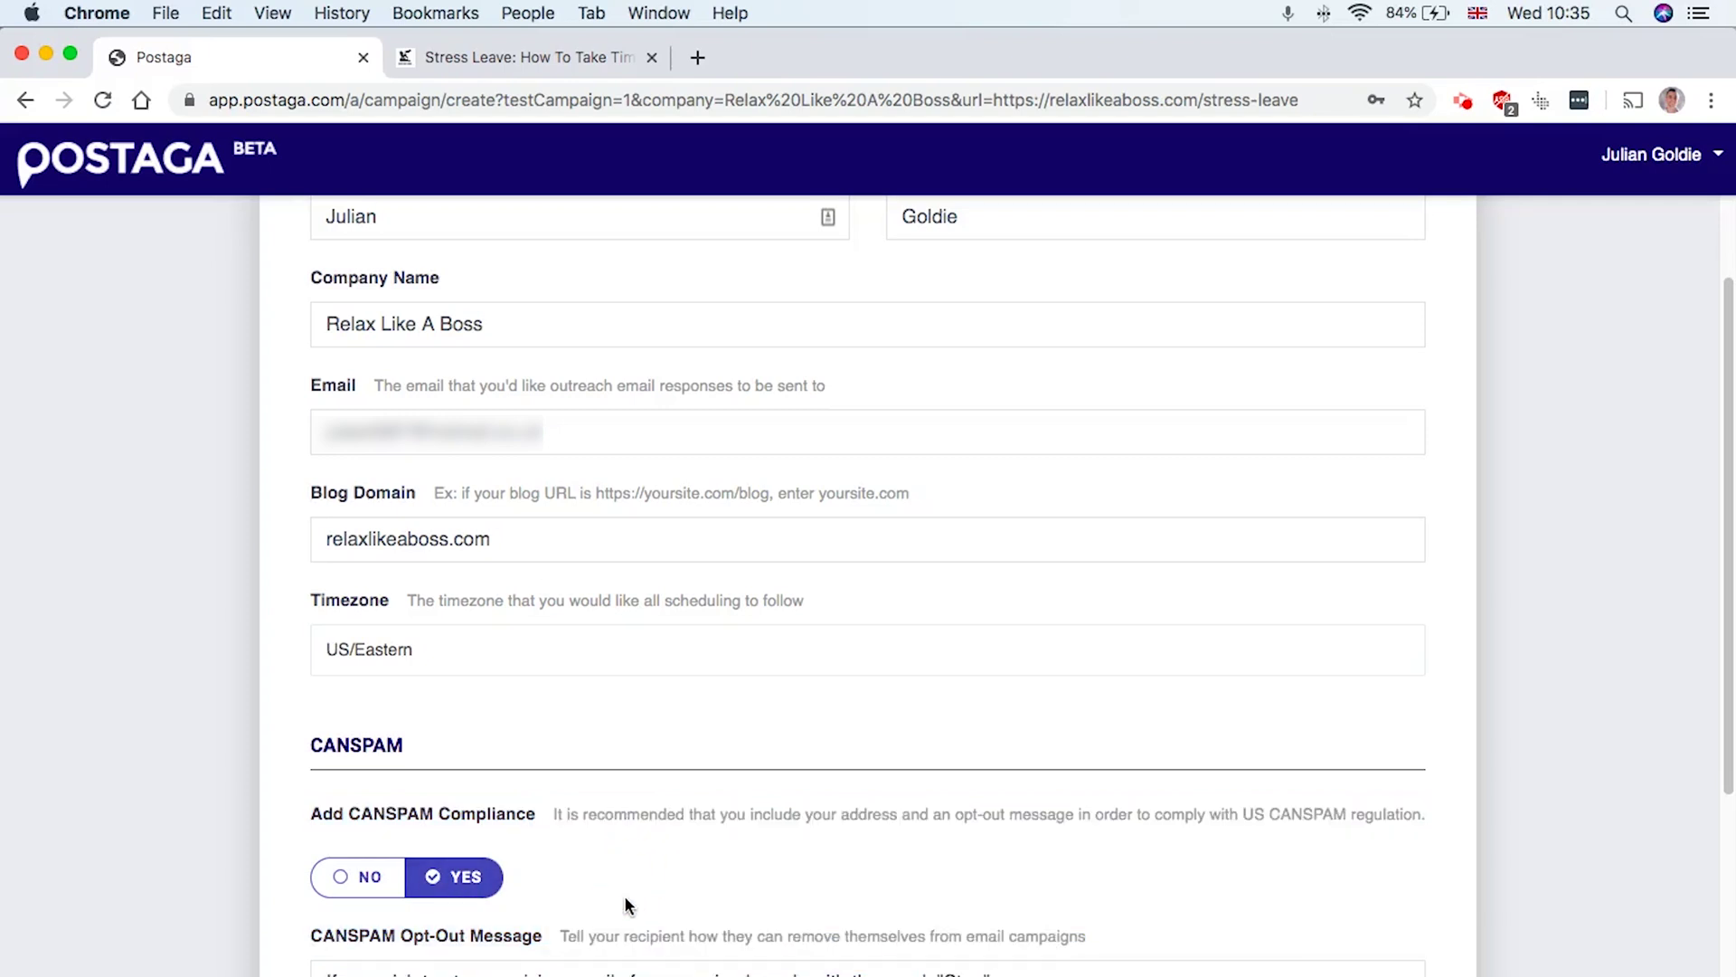
scroll(623, 891, "down", 5)
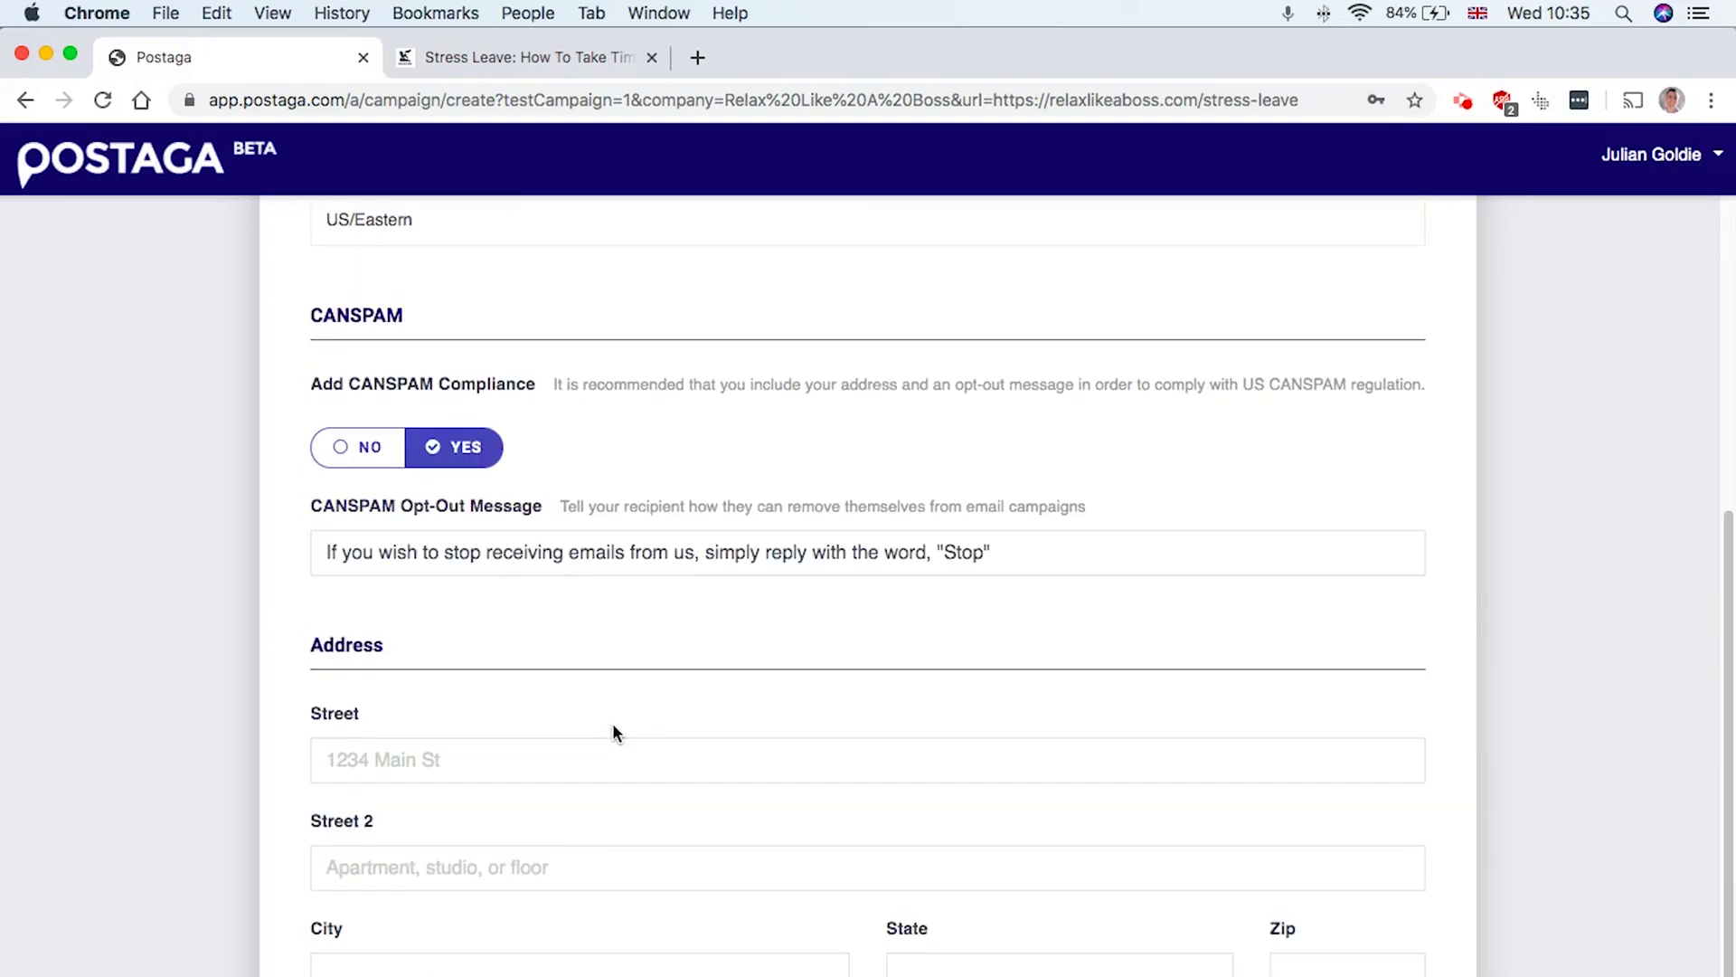
triple_click(424, 552)
Fill the sender's street address fields from a saved Chrome address
scroll(505, 728, "down", 2)
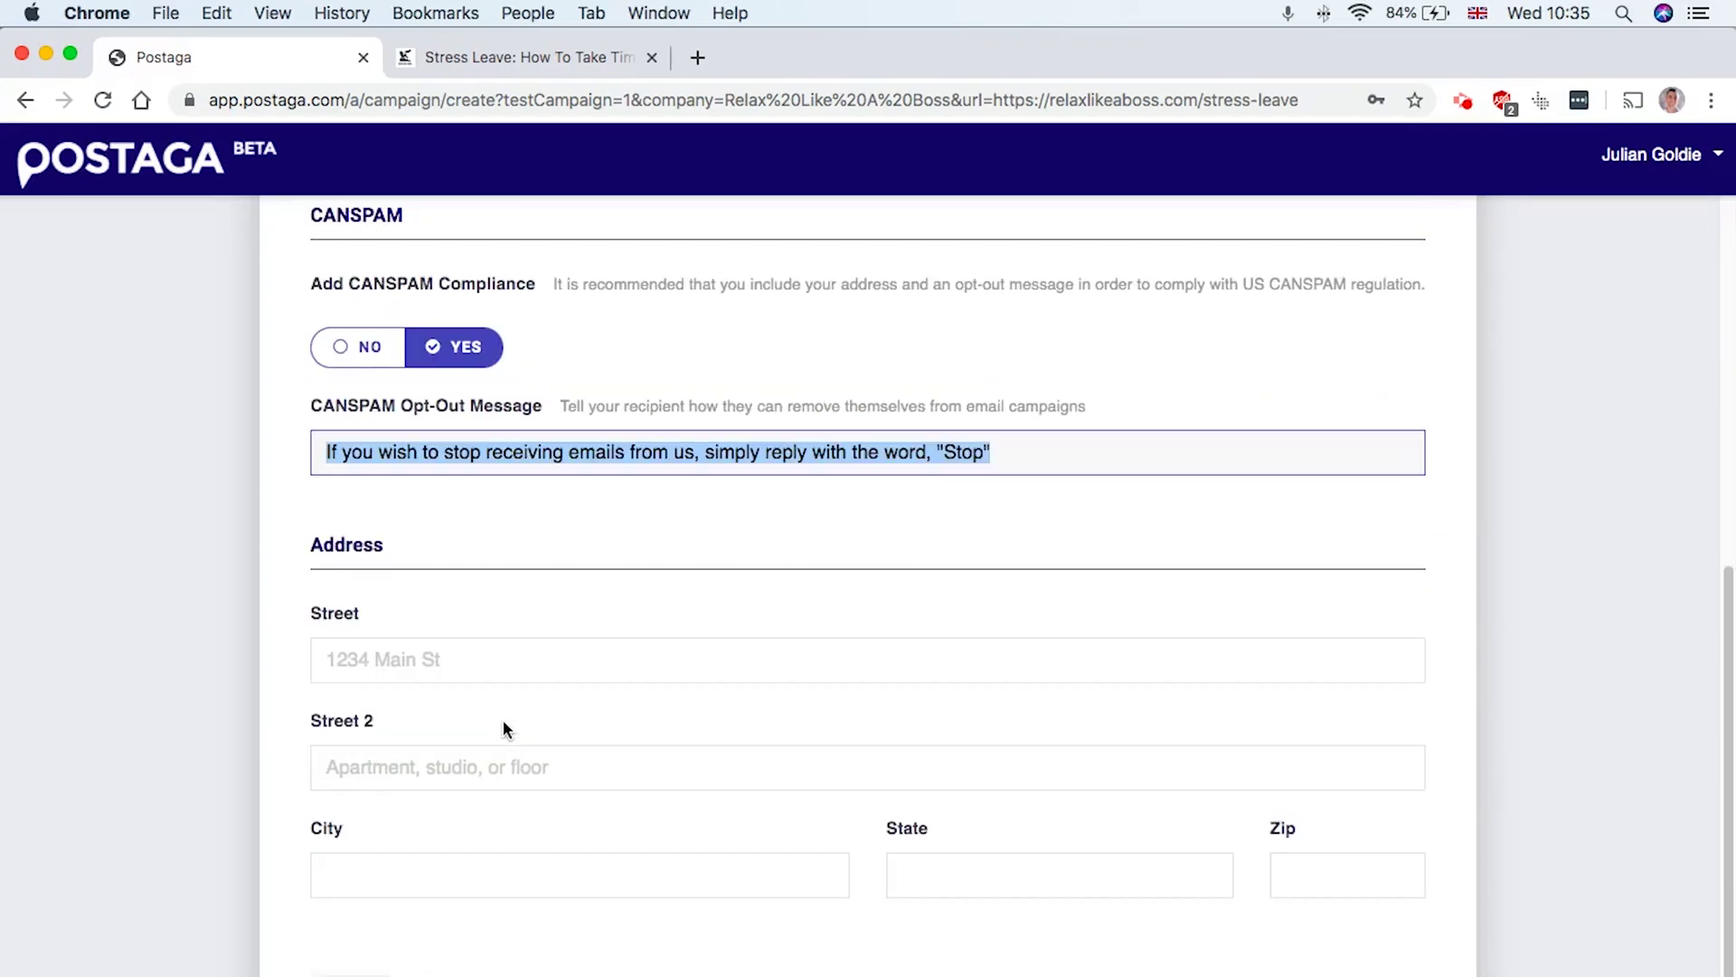
left_click(505, 656)
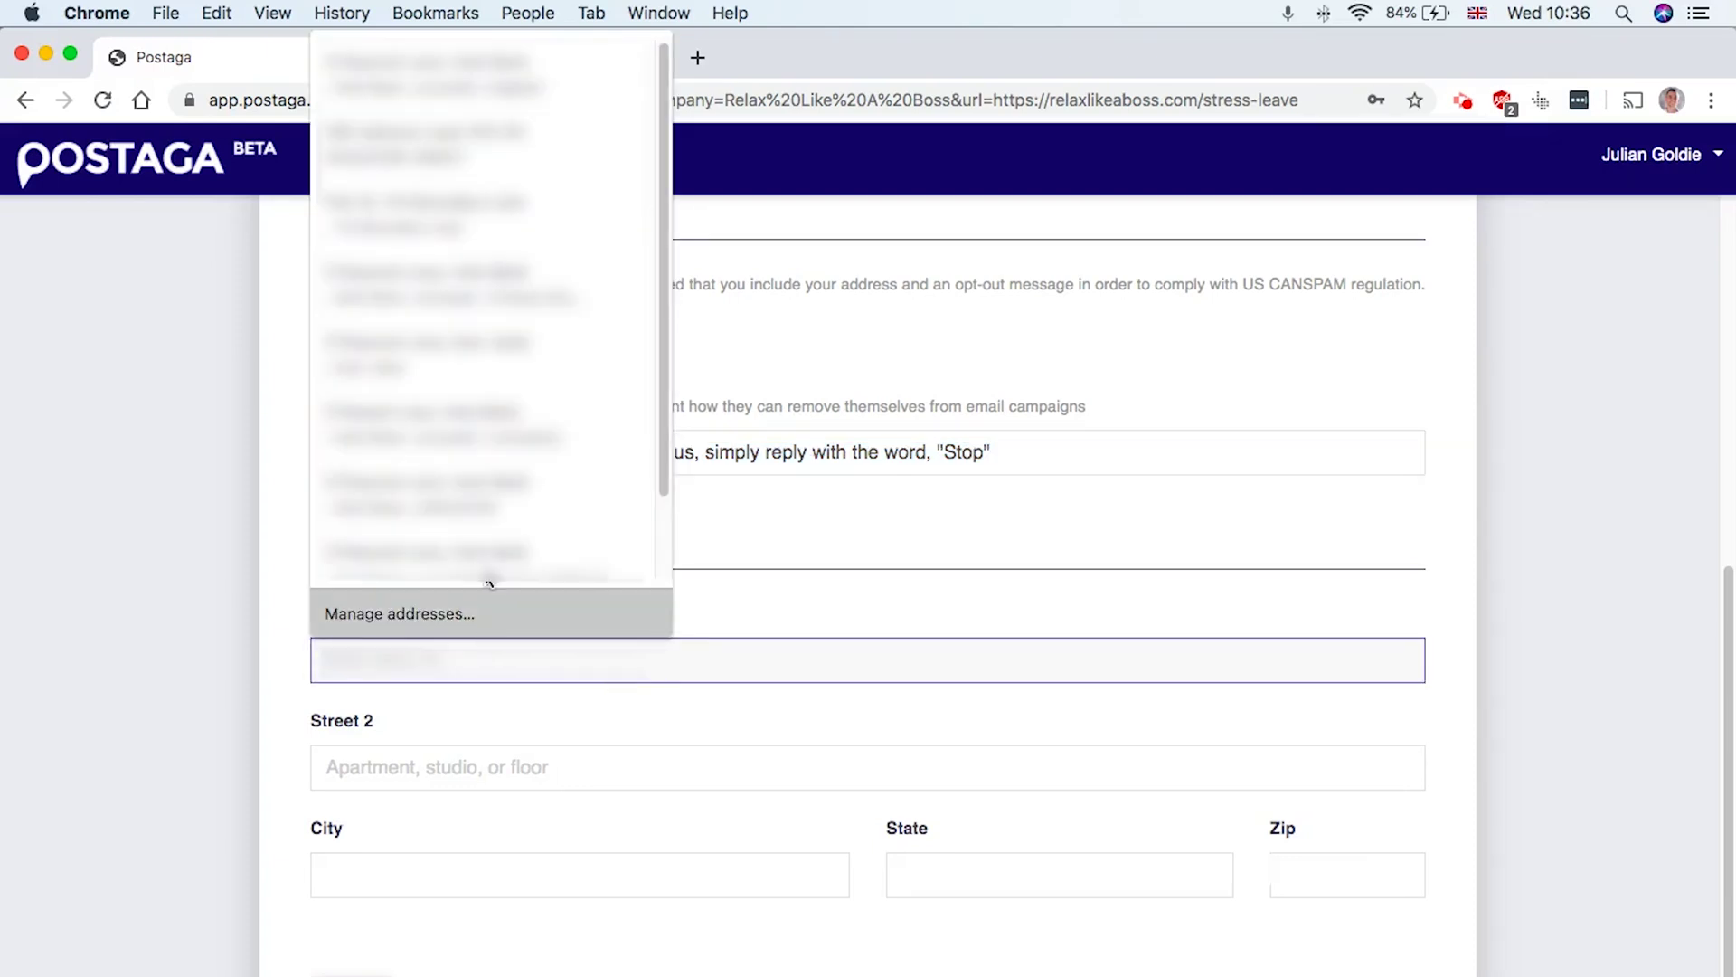
left_click(555, 171)
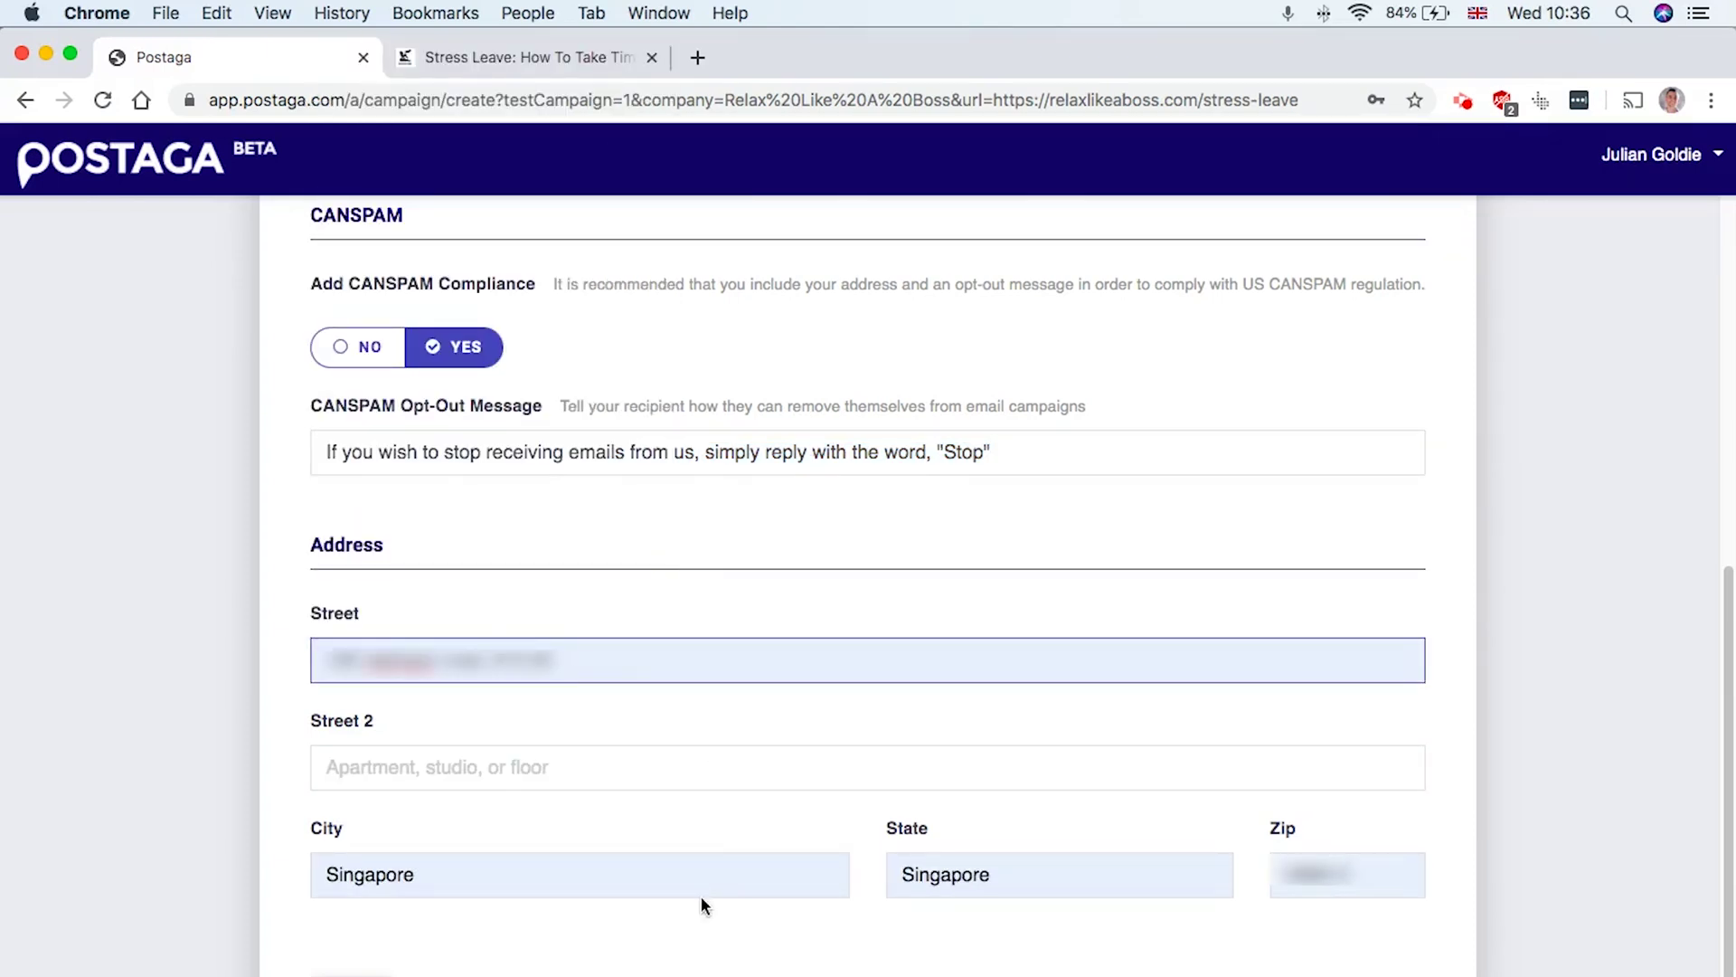
Accept the test-campaign launch notice with LET'S GO! and scroll through Outbound Links
scroll(868, 543, "down", 1)
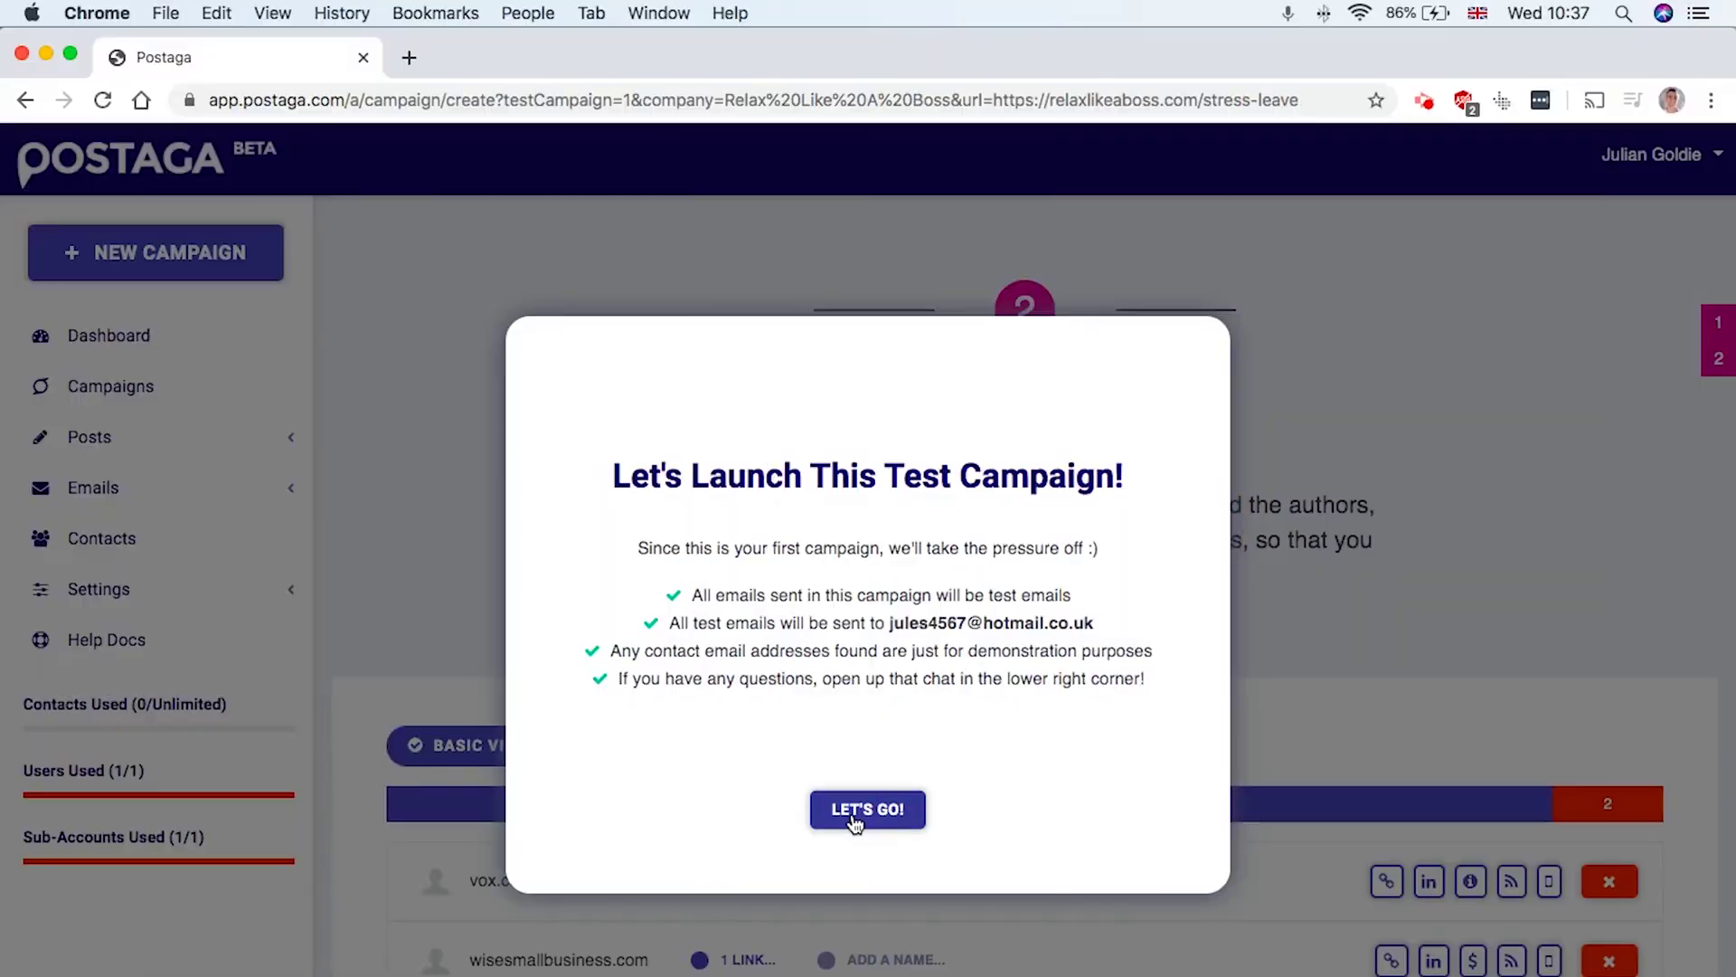
left_click(855, 814)
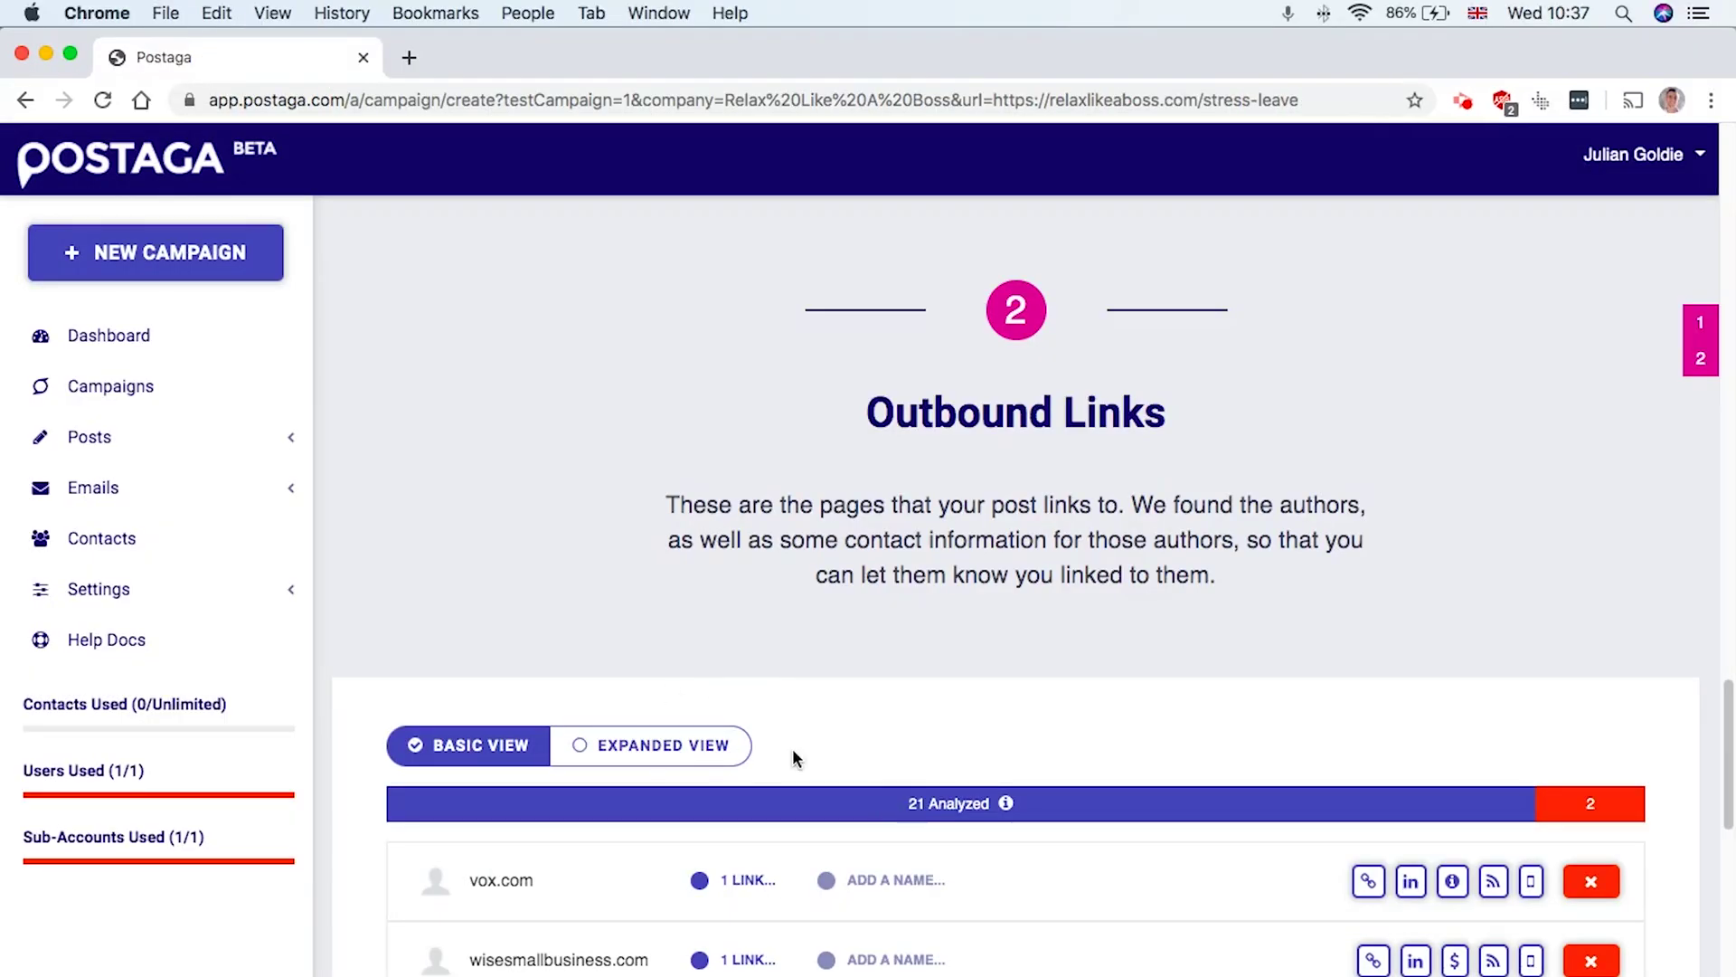
scroll(794, 756, "down", 4)
scroll(787, 627, "down", 6)
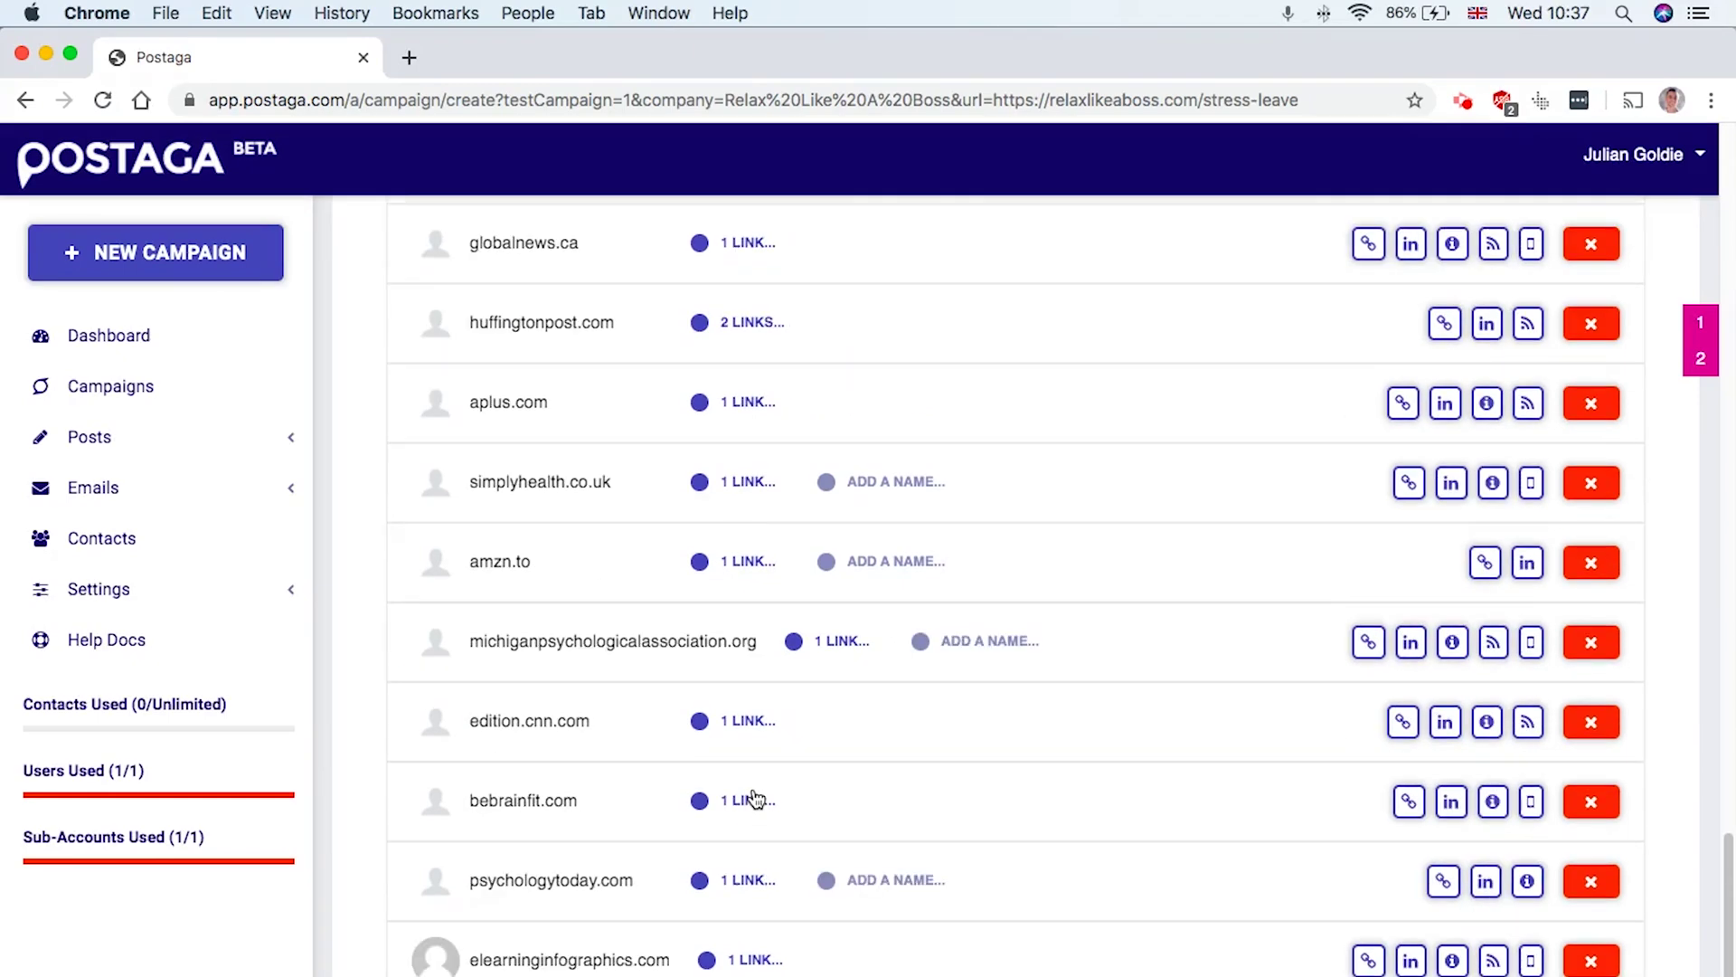
scroll(755, 798, "down", 7)
Get contacts for the linked authors and attempt to run the campaign live
left_click(514, 902)
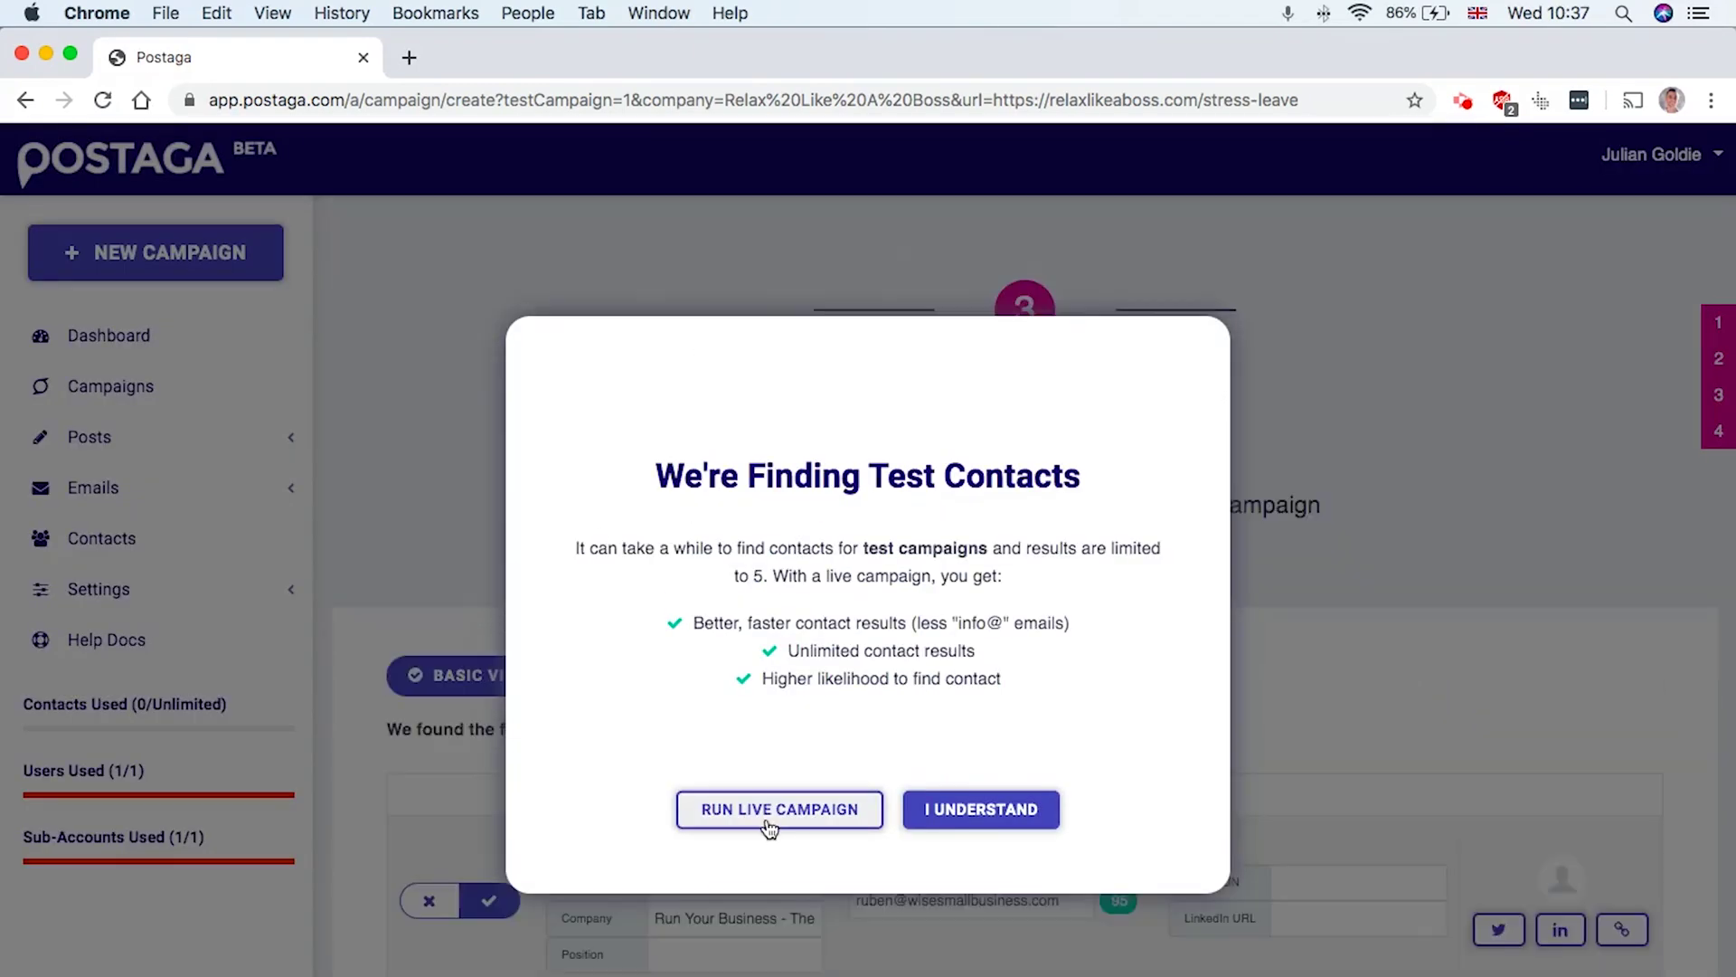
right_click(676, 810)
left_click(676, 812)
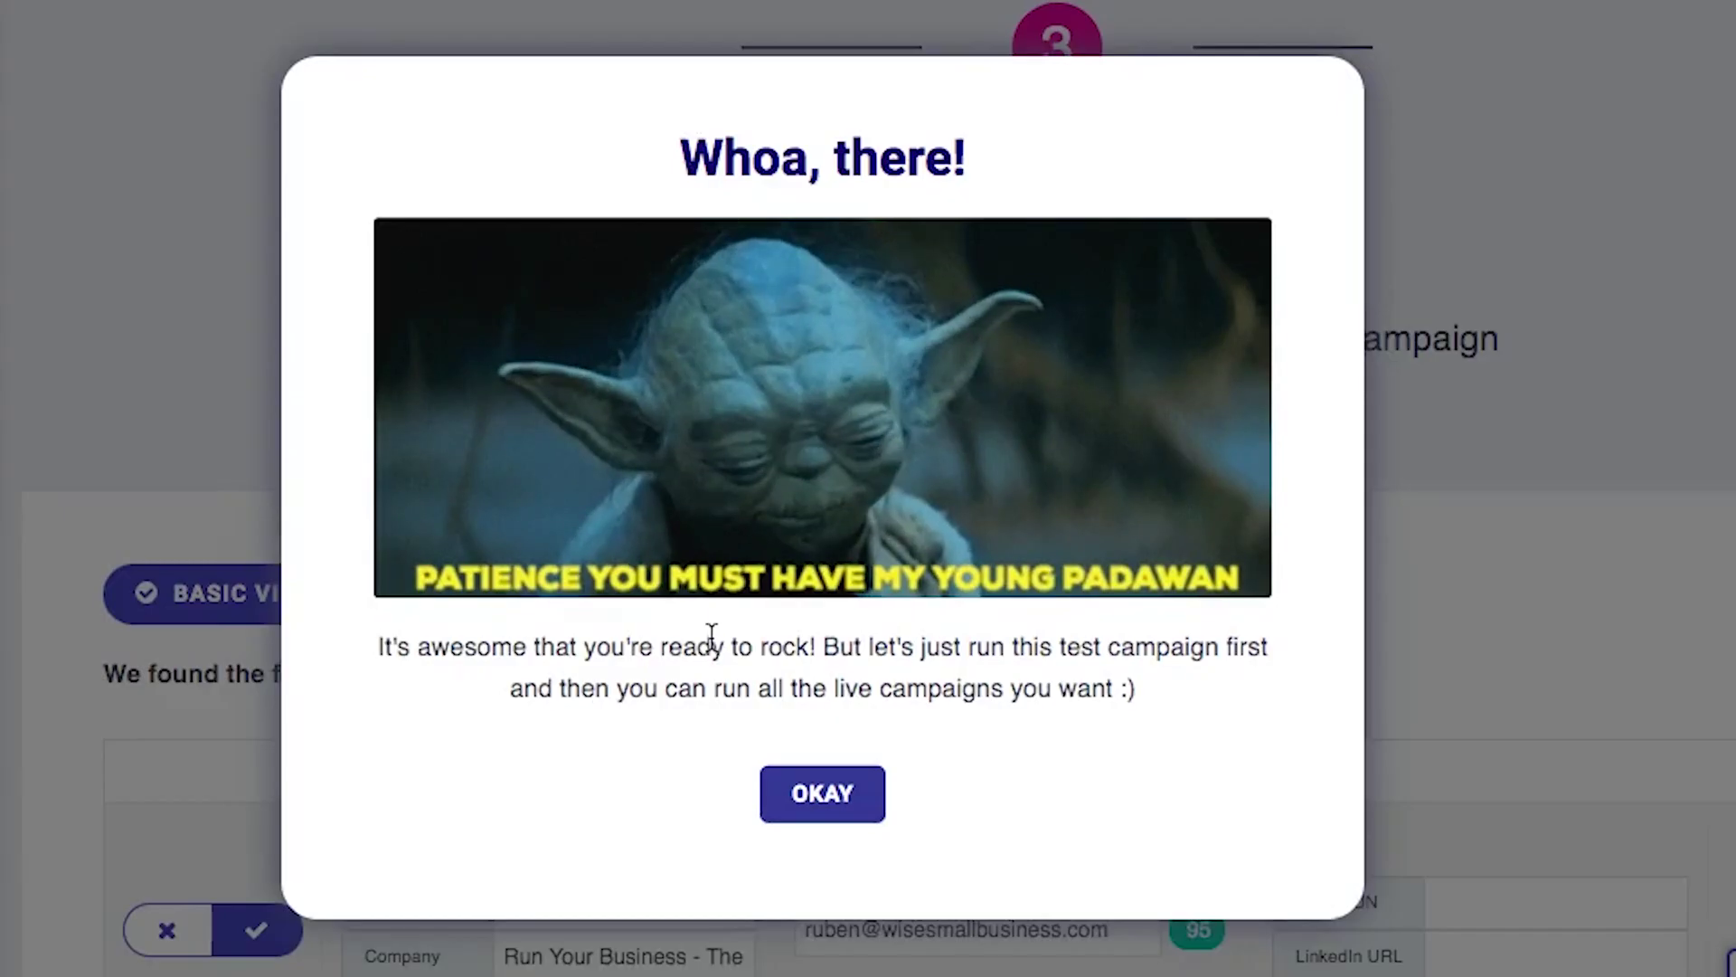
Dismiss the 'Whoa, there!' warning with OKAY and scroll through contacts and excluded domains
triple_click(958, 655)
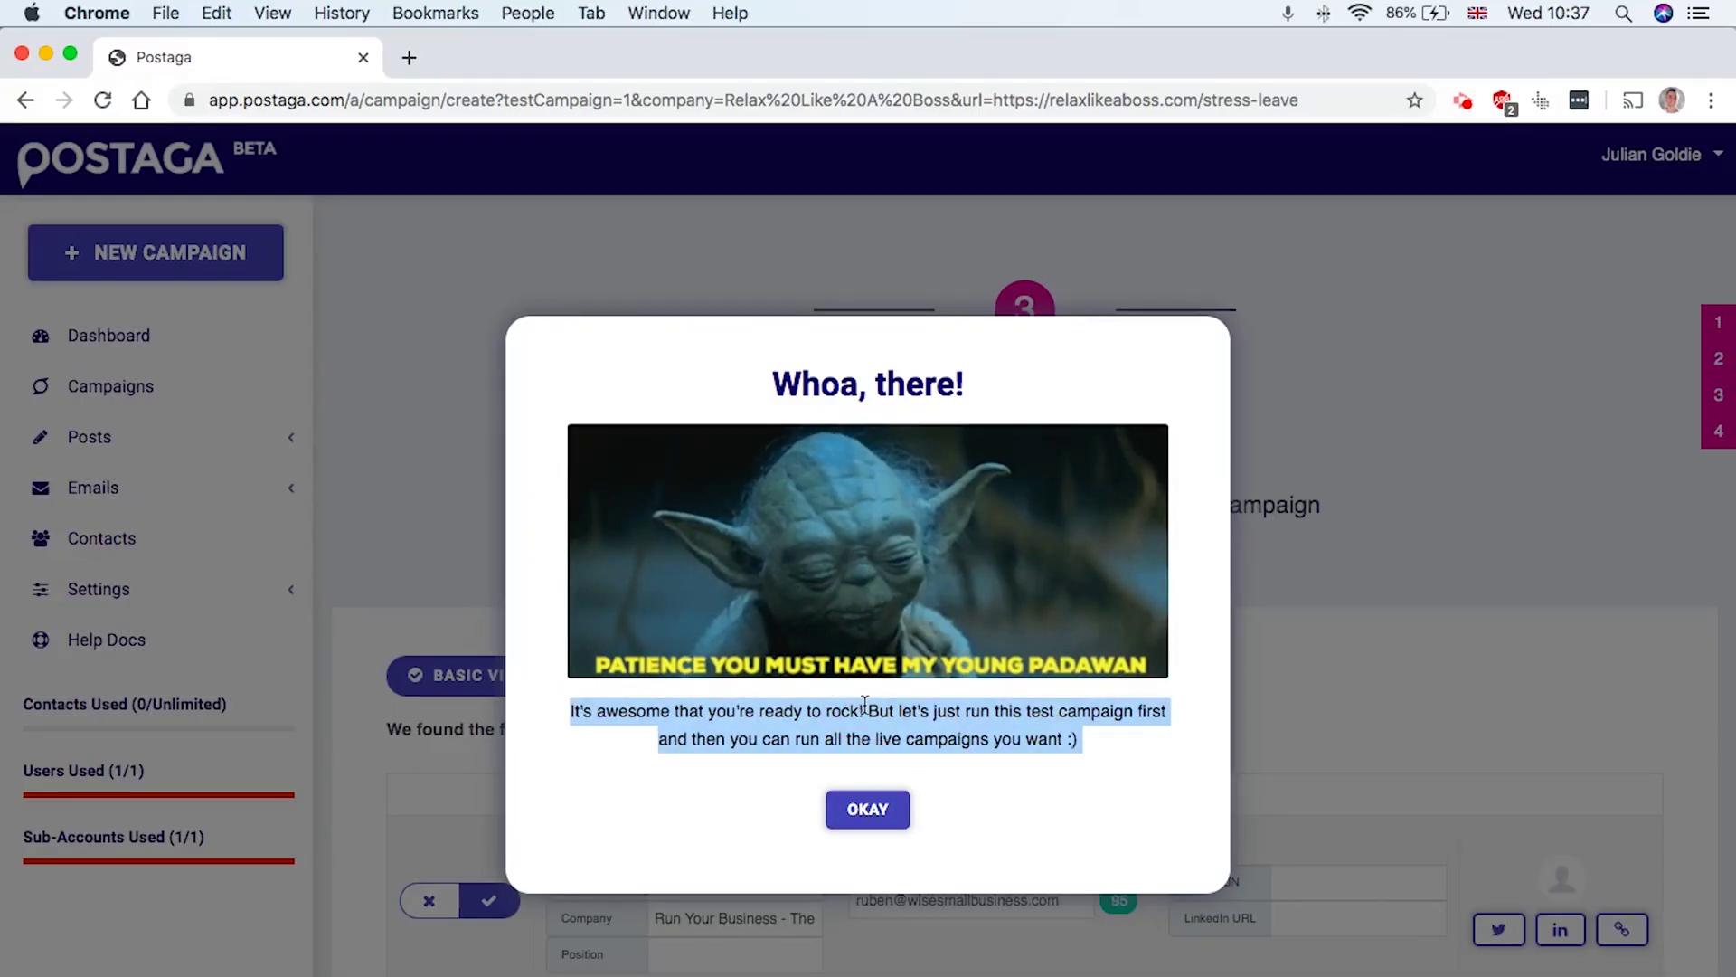
left_click(870, 807)
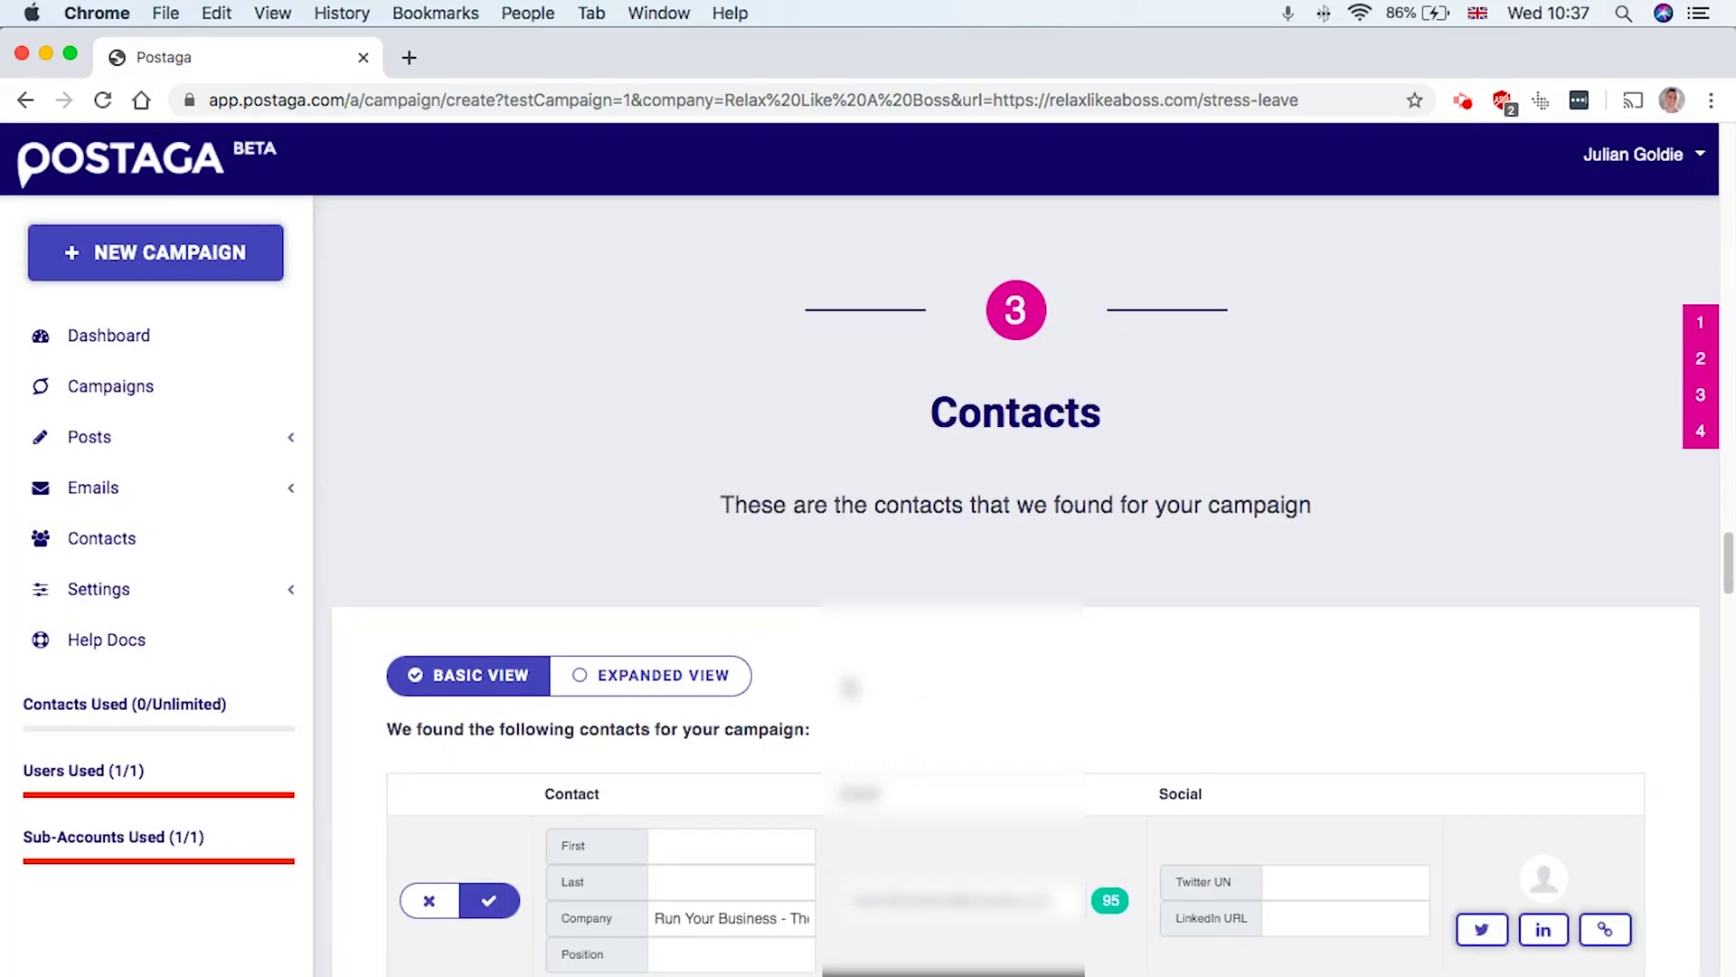
scroll(870, 807, "down", 1)
scroll(850, 687, "down", 10)
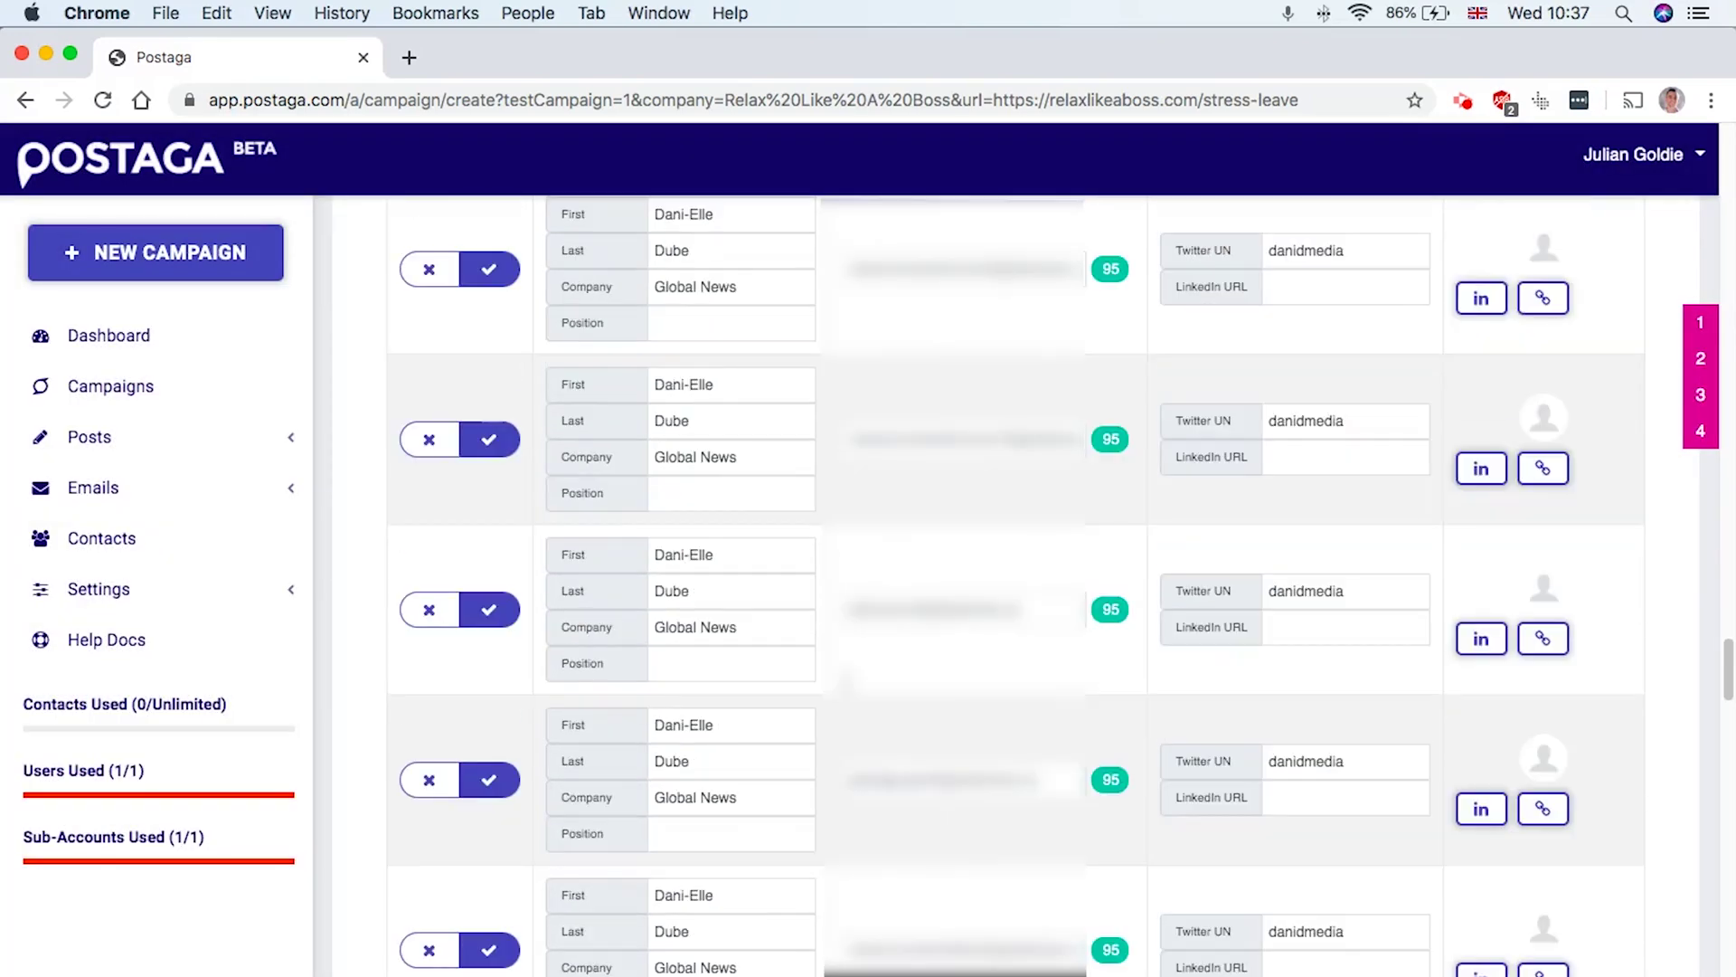
scroll(850, 688, "down", 8)
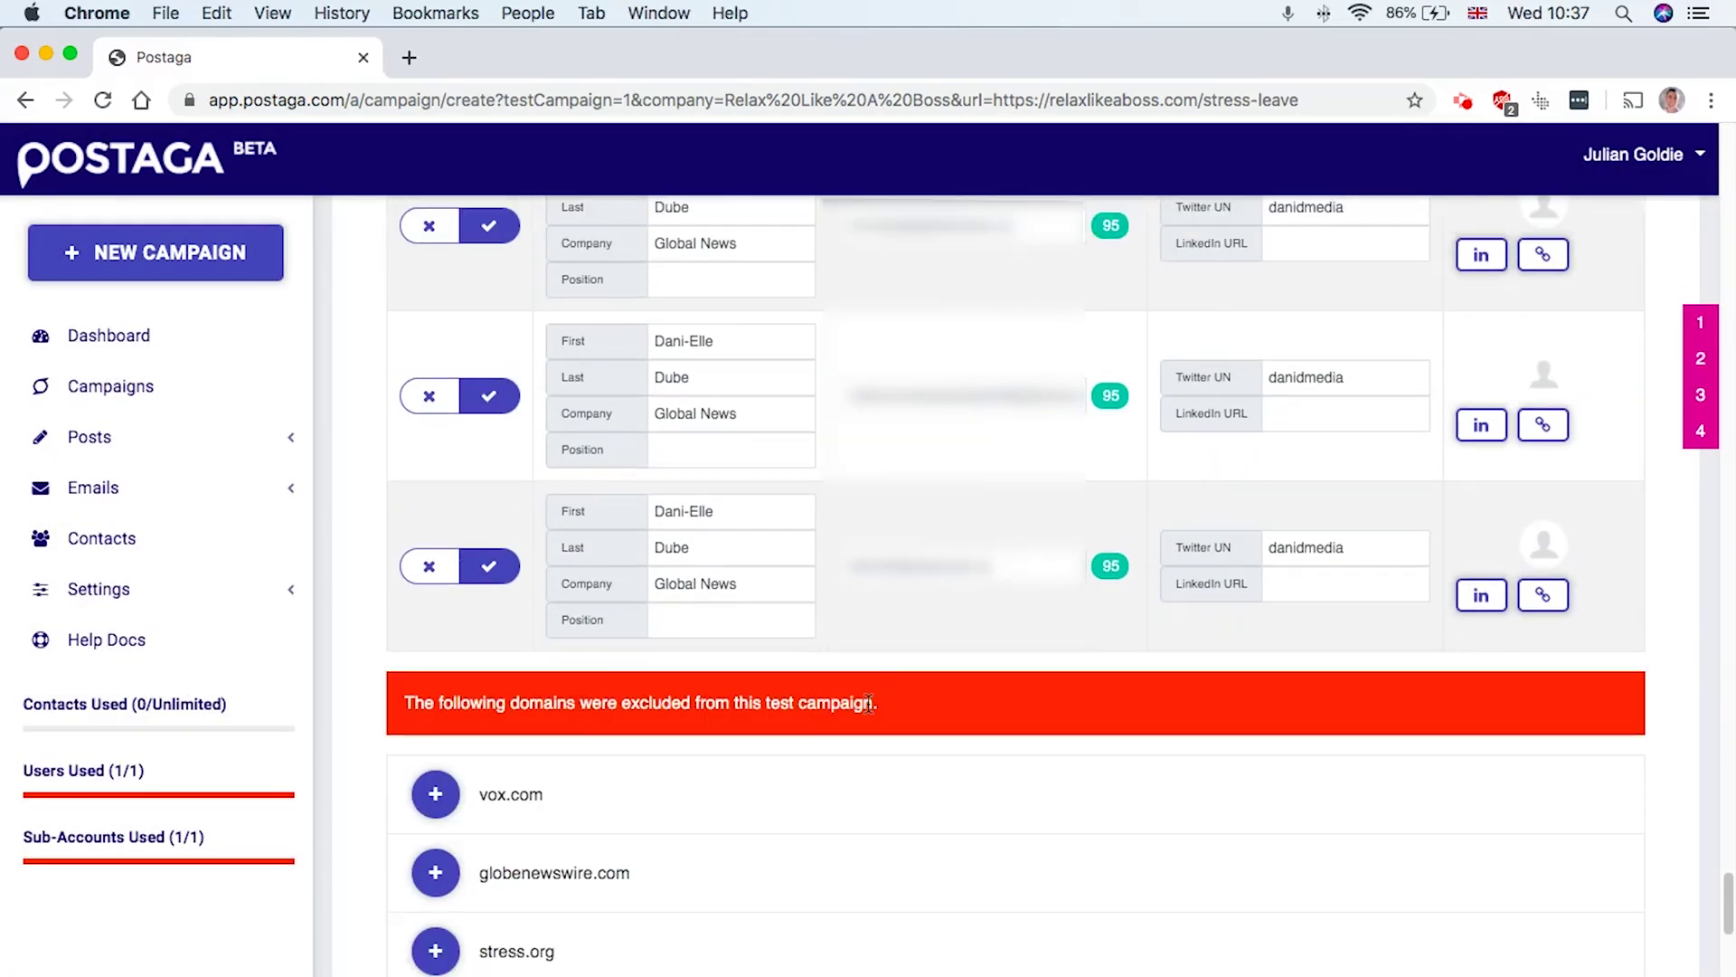
scroll(1104, 857, "down", 5)
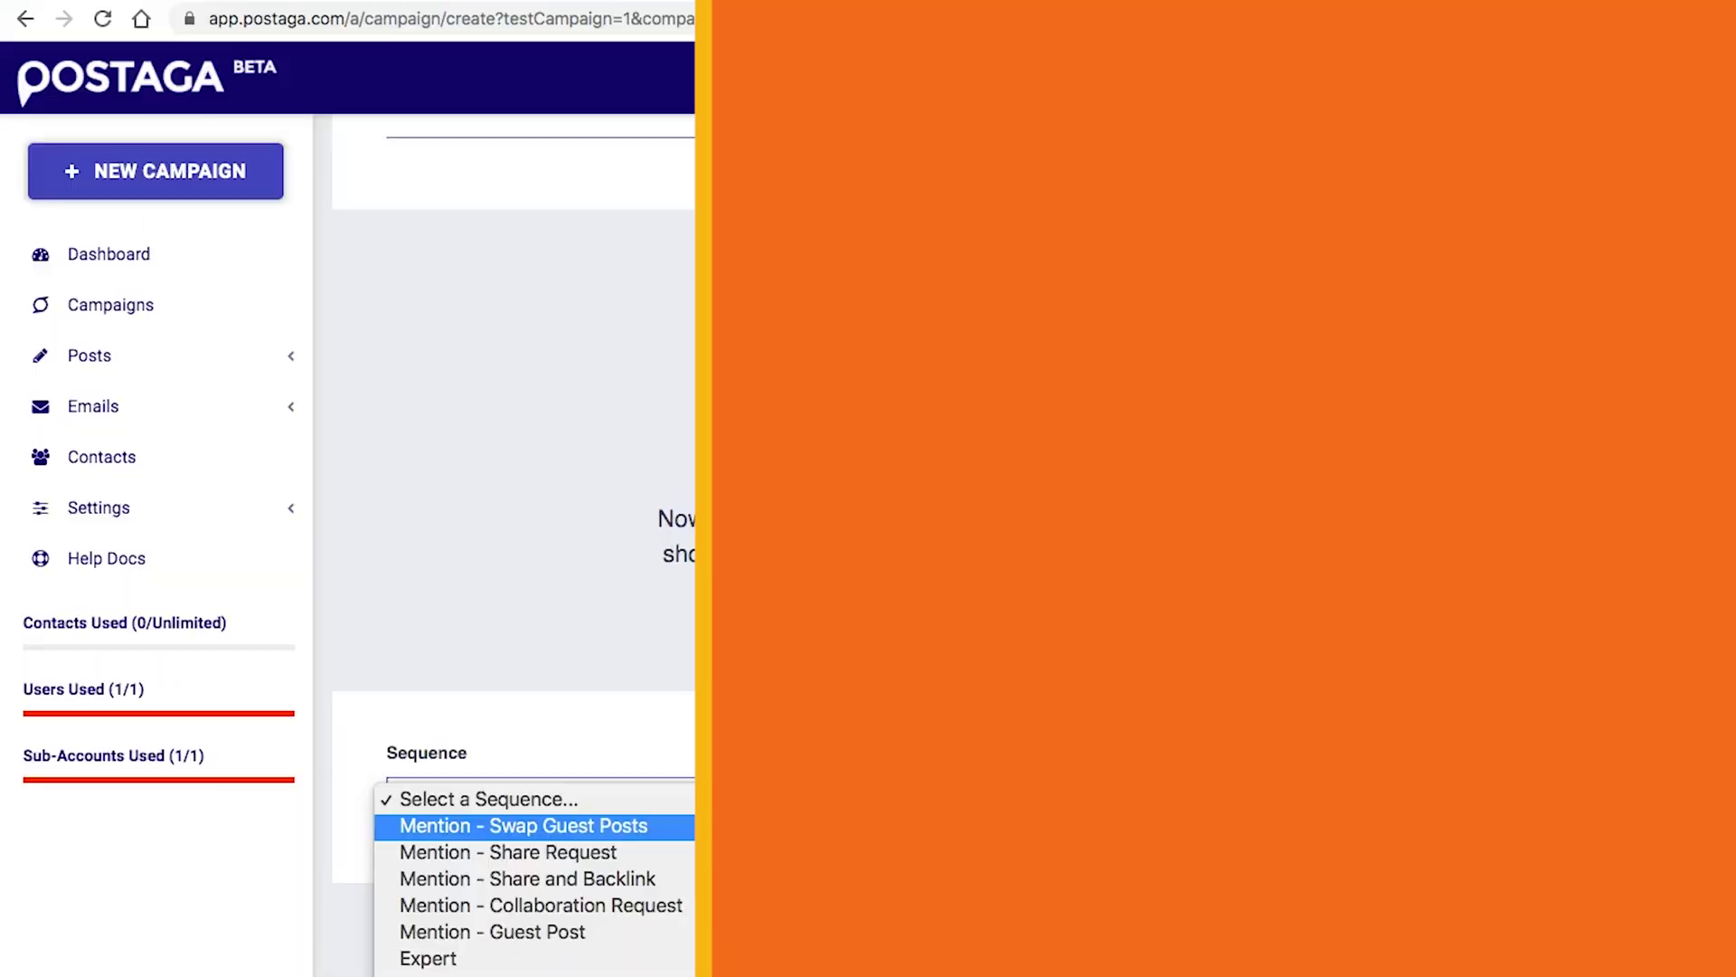
Pick Skyscraper - Humor as the email sequence, after briefly choosing Mention - Share Request
scroll(952, 827, "down", 3)
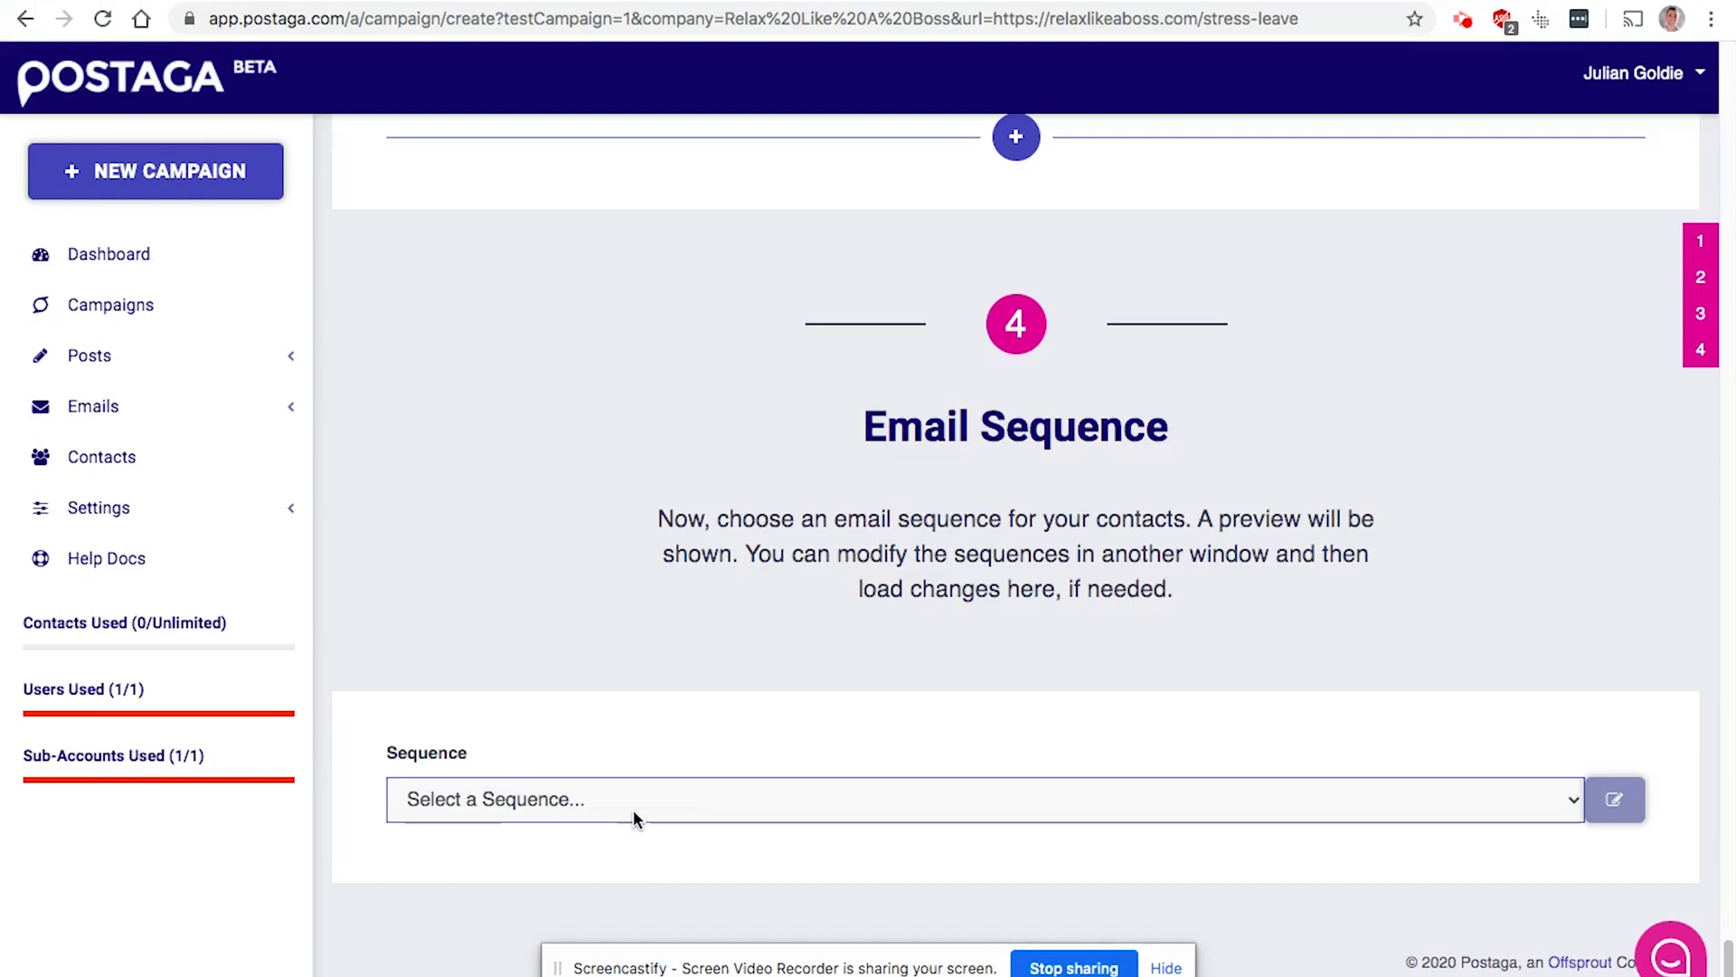
left_click(633, 811)
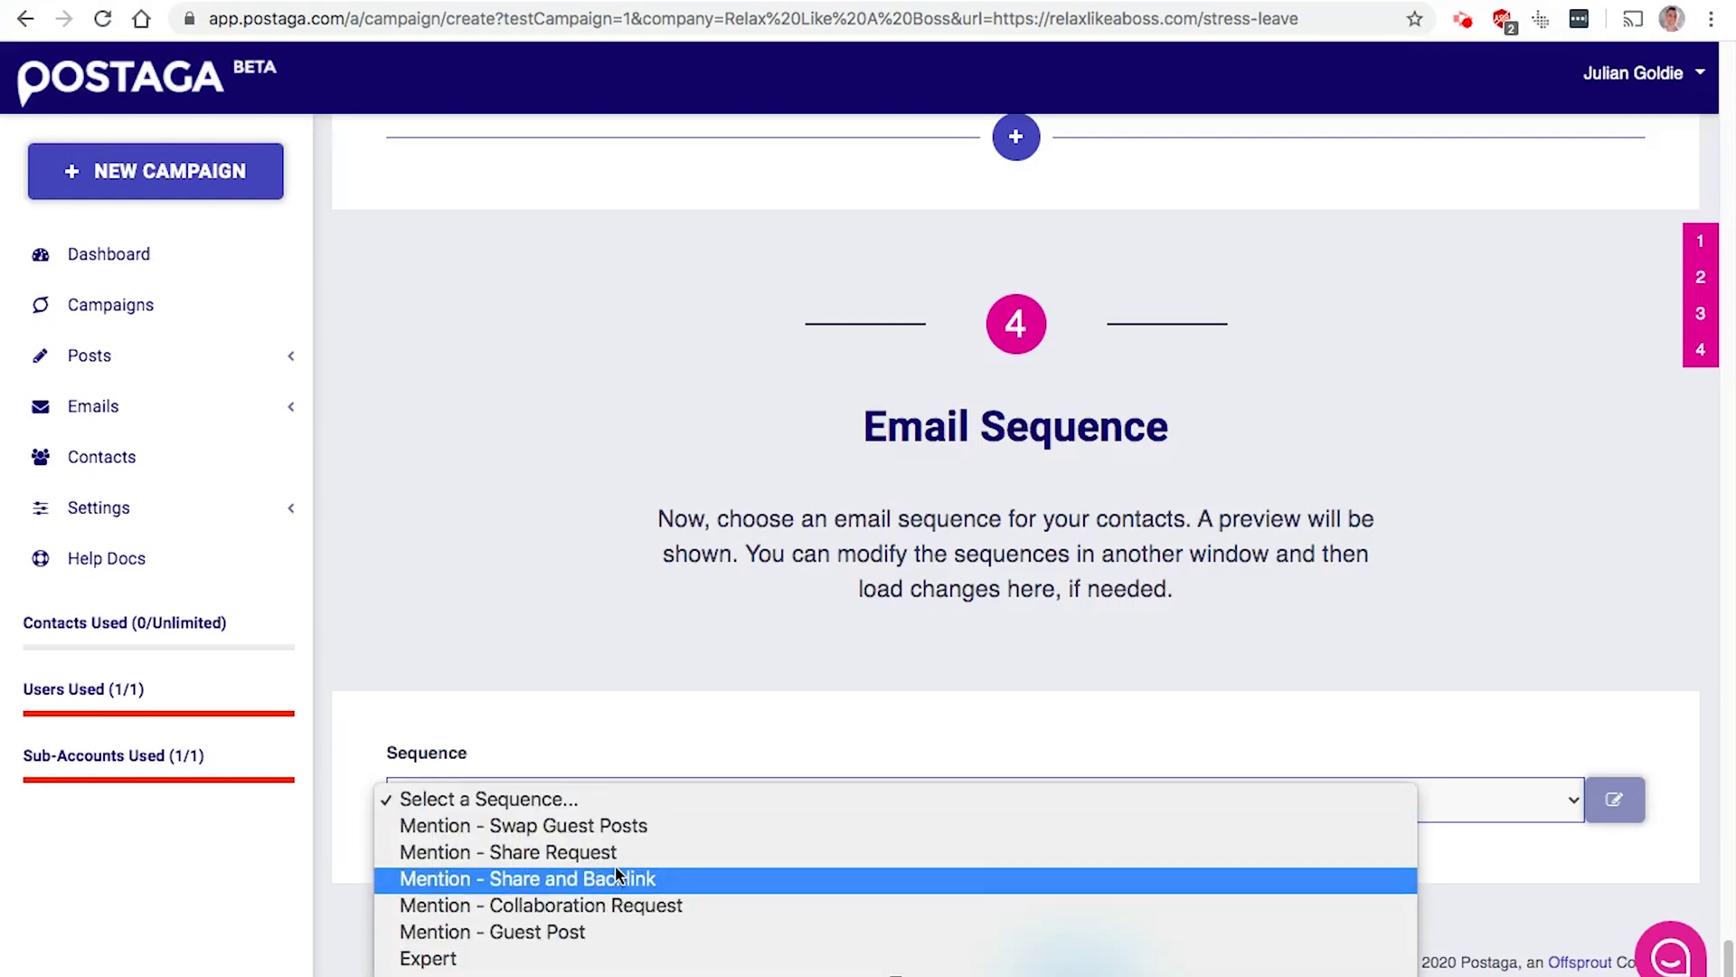
scroll(611, 850, "down", 1)
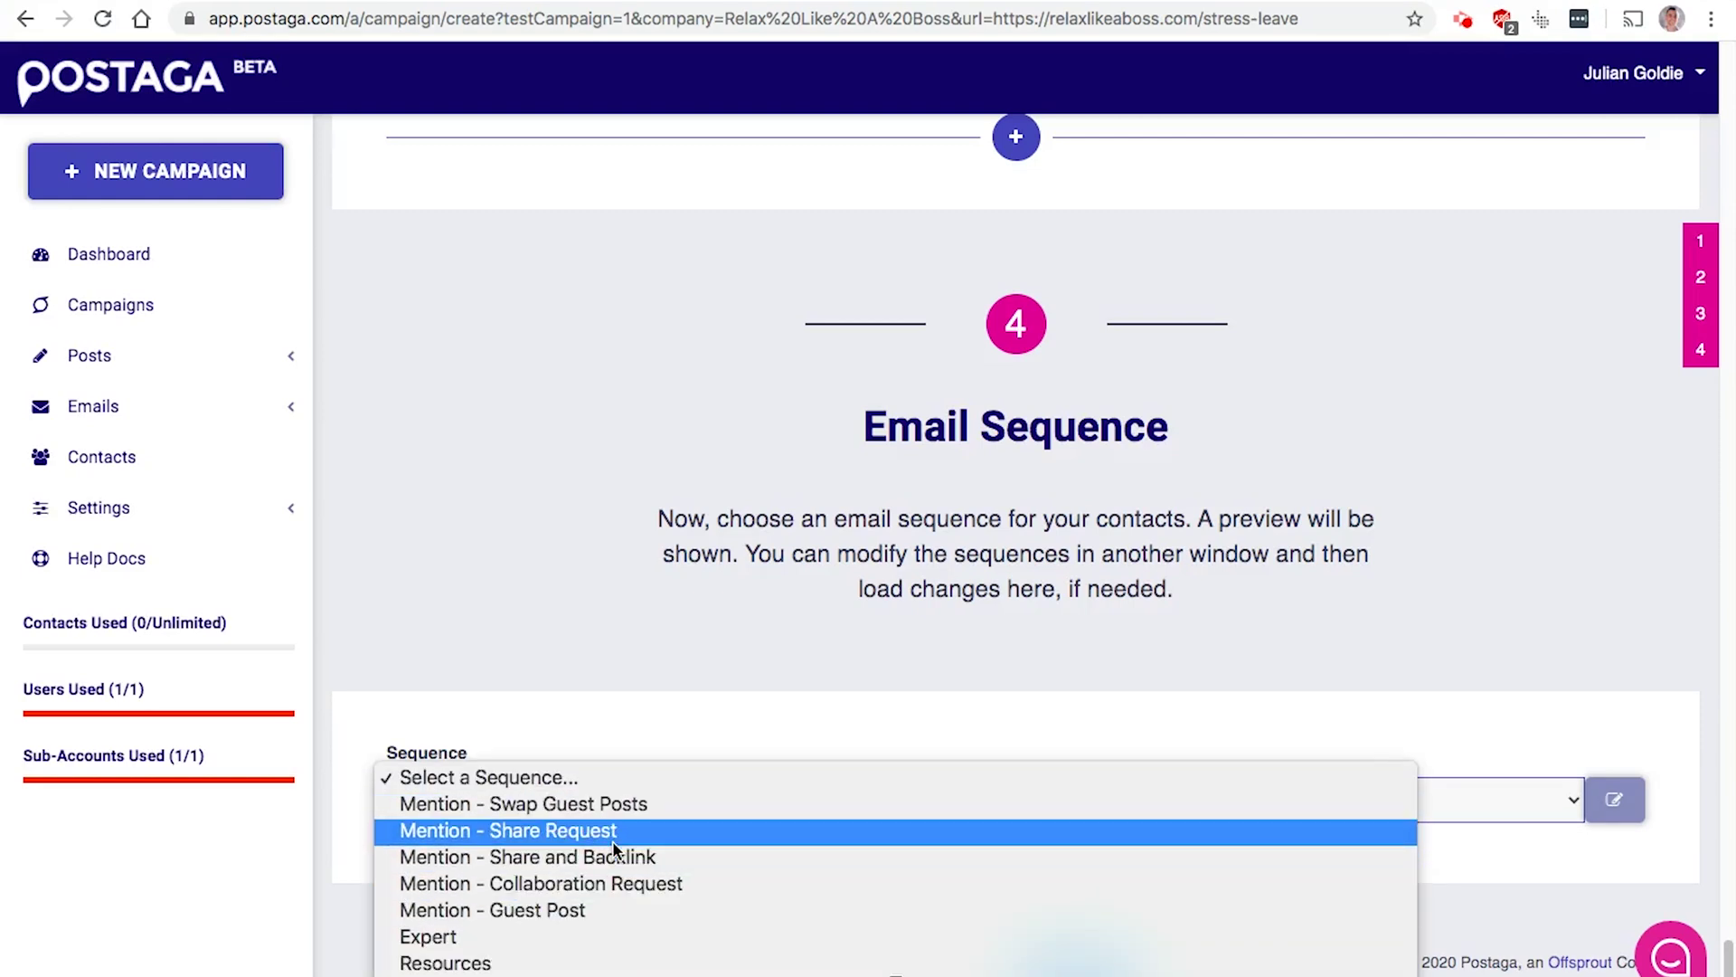
left_click(612, 836)
left_click(635, 805)
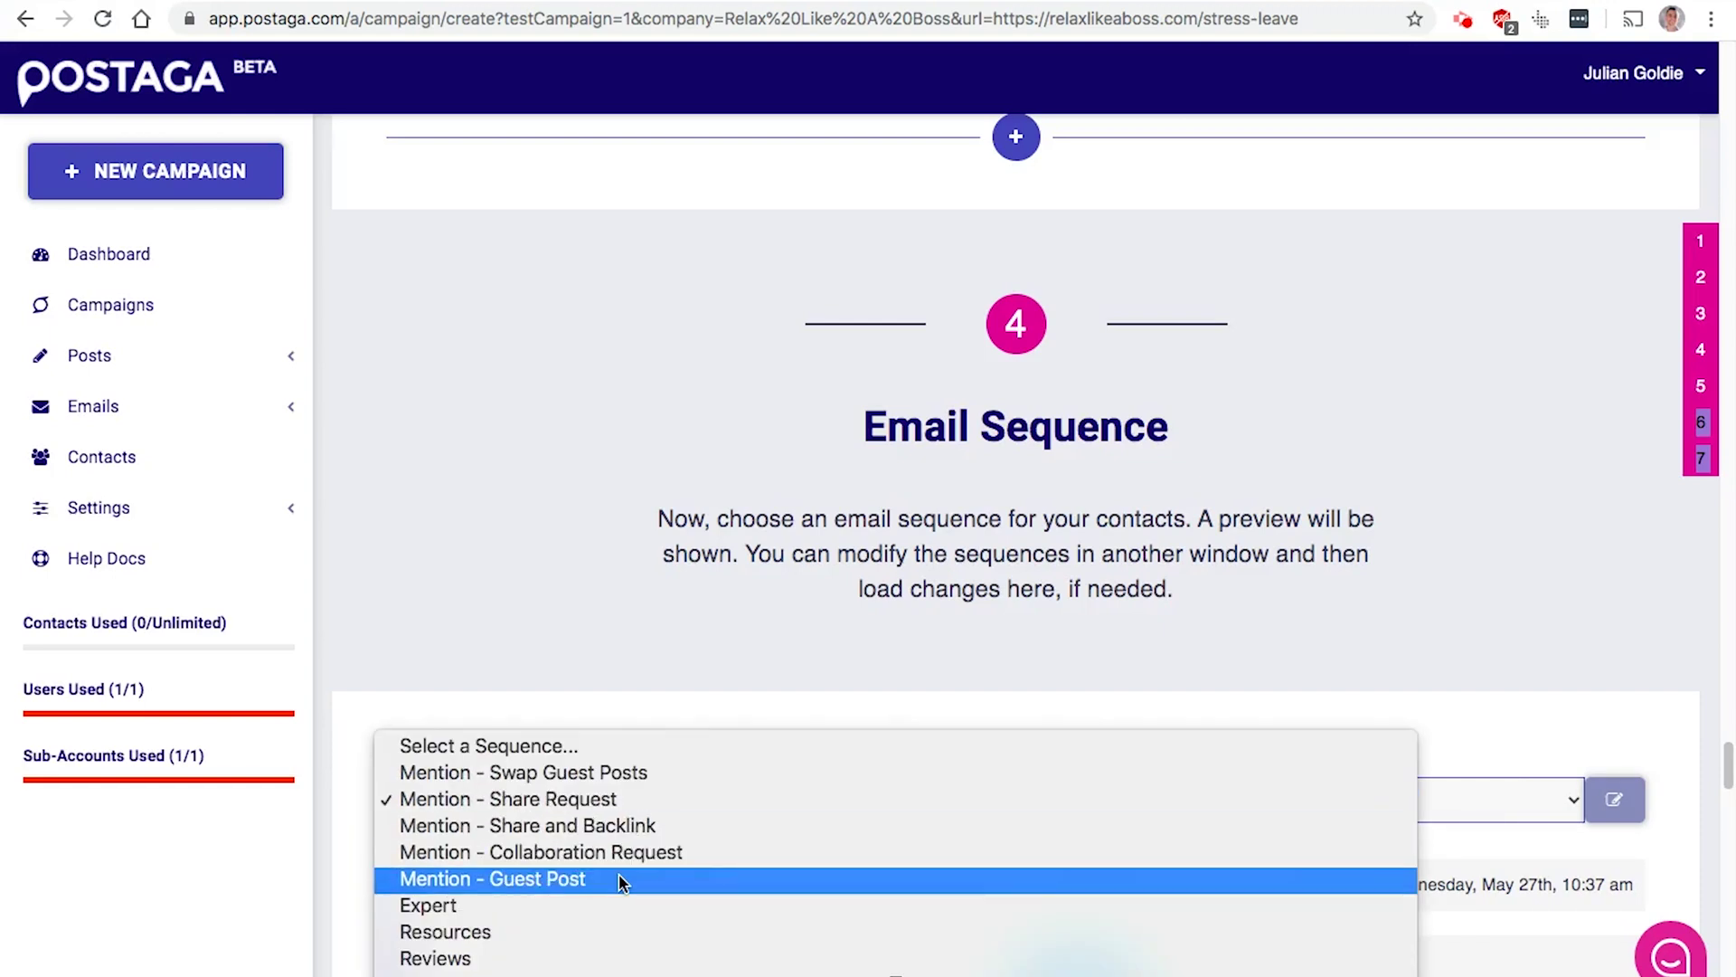
scroll(611, 881, "down", 3)
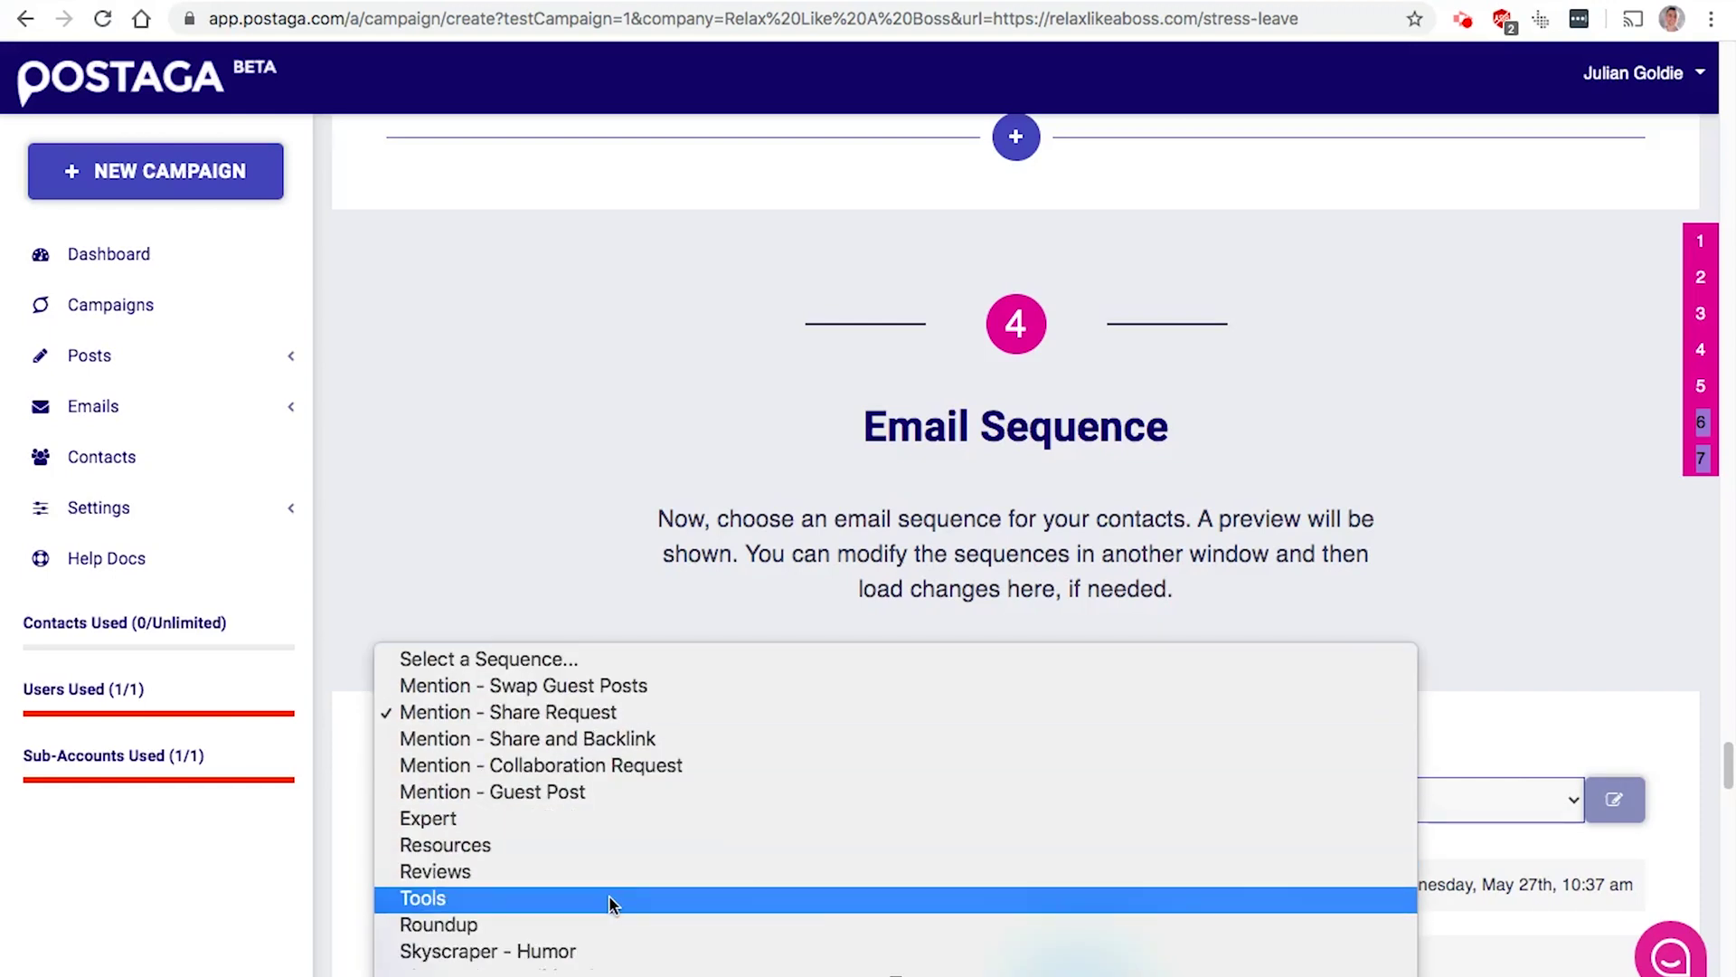
left_click(575, 947)
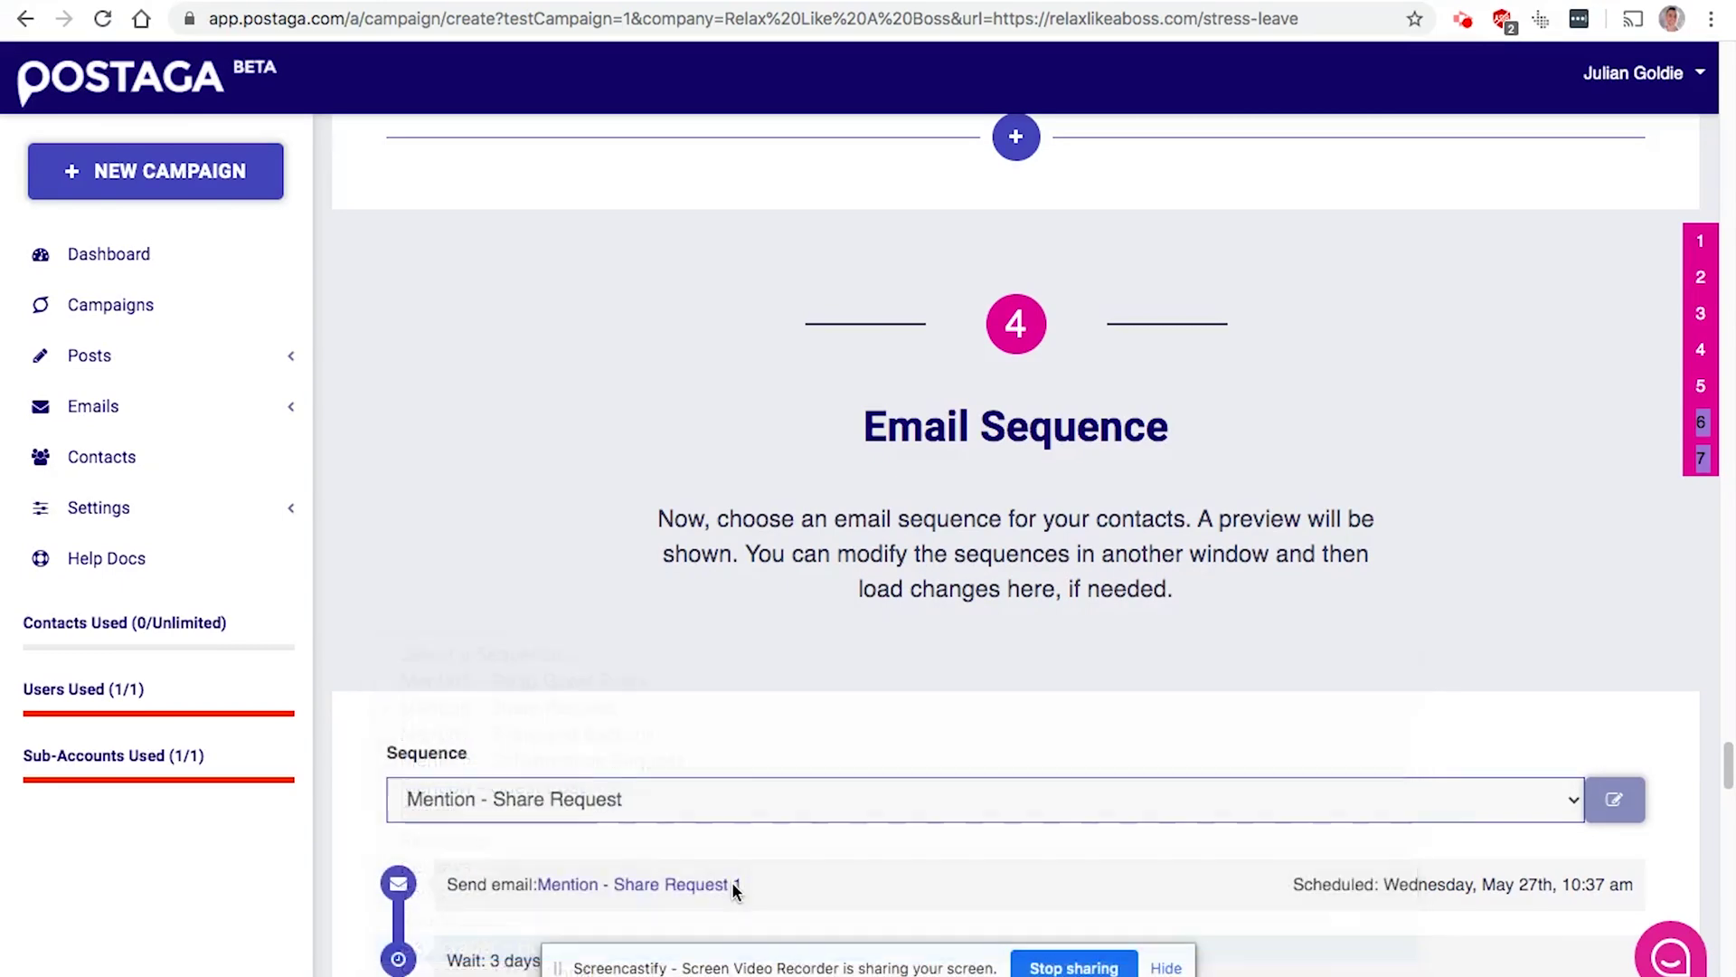
Load the sequence changes to show its two emails sent three days apart
scroll(696, 908, "down", 5)
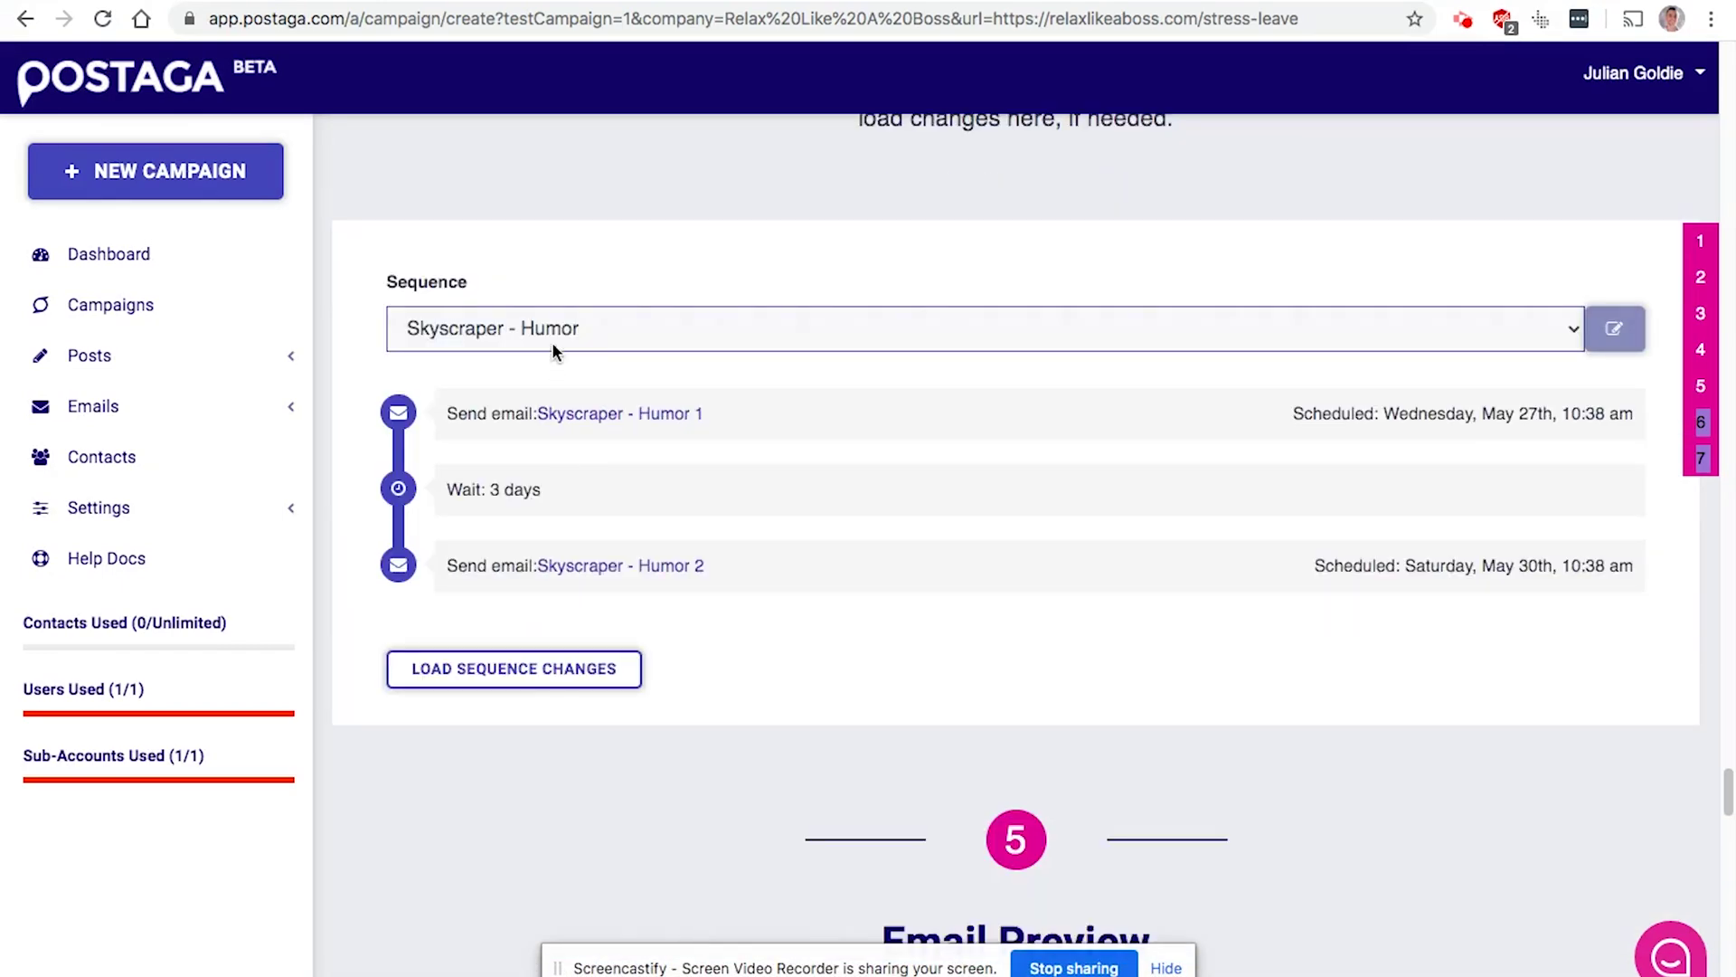
left_click(523, 676)
left_click(464, 680)
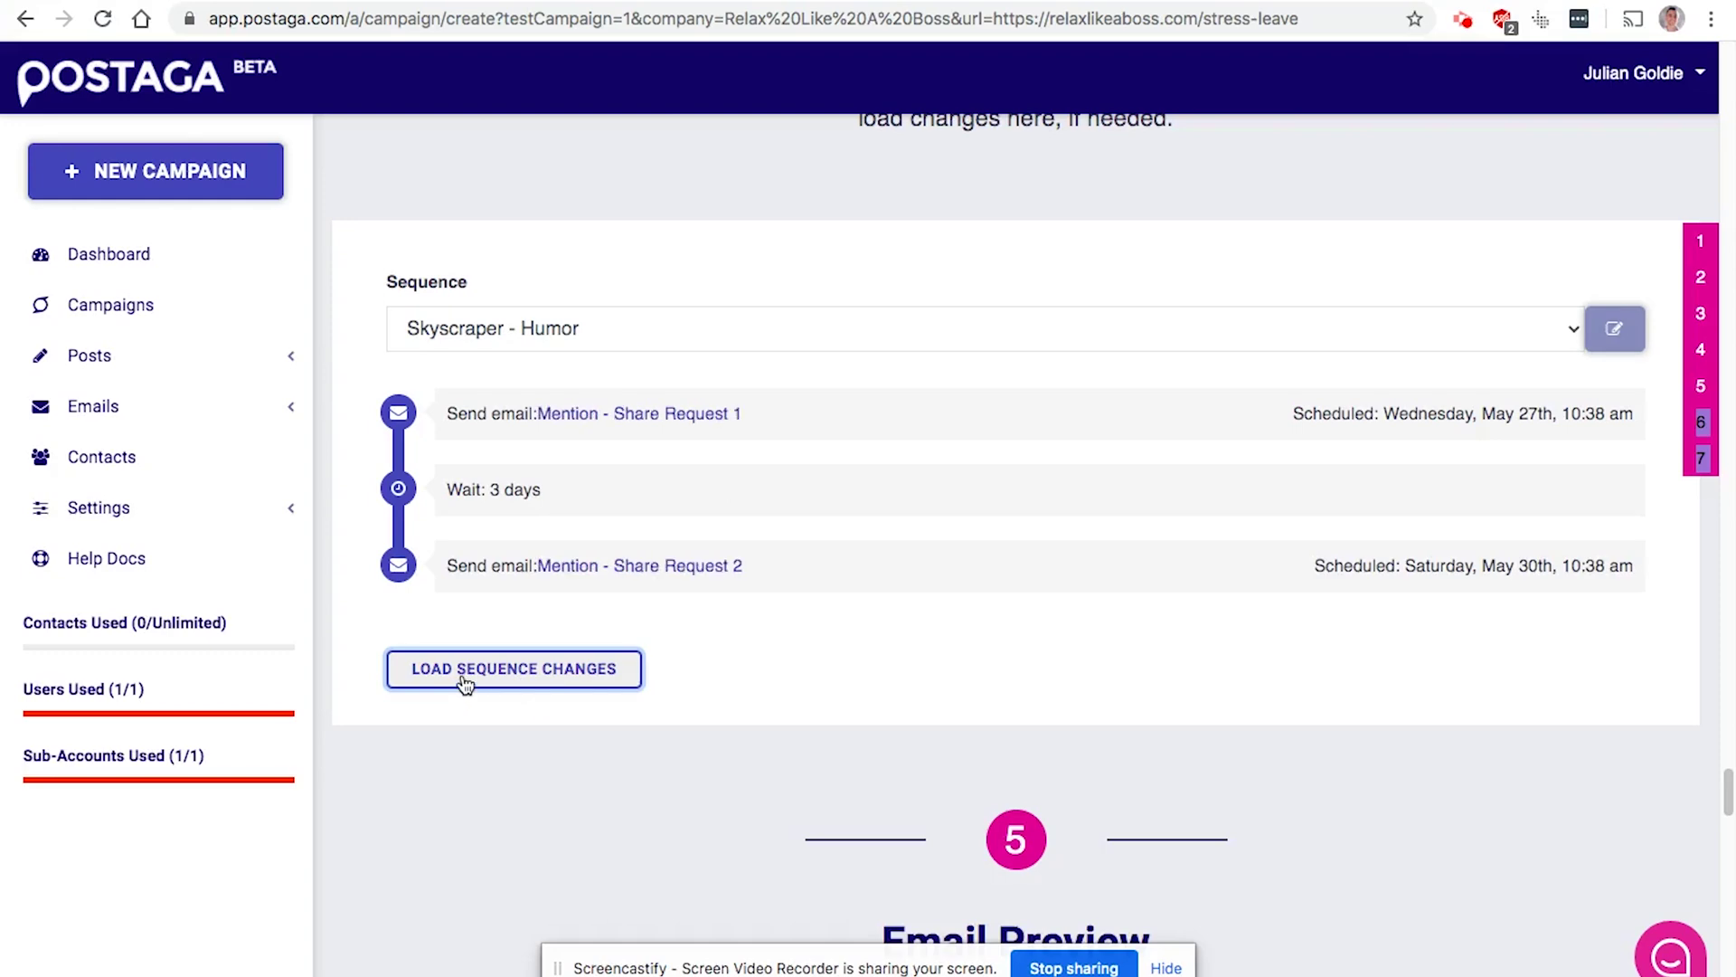
scroll(892, 758, "down", 8)
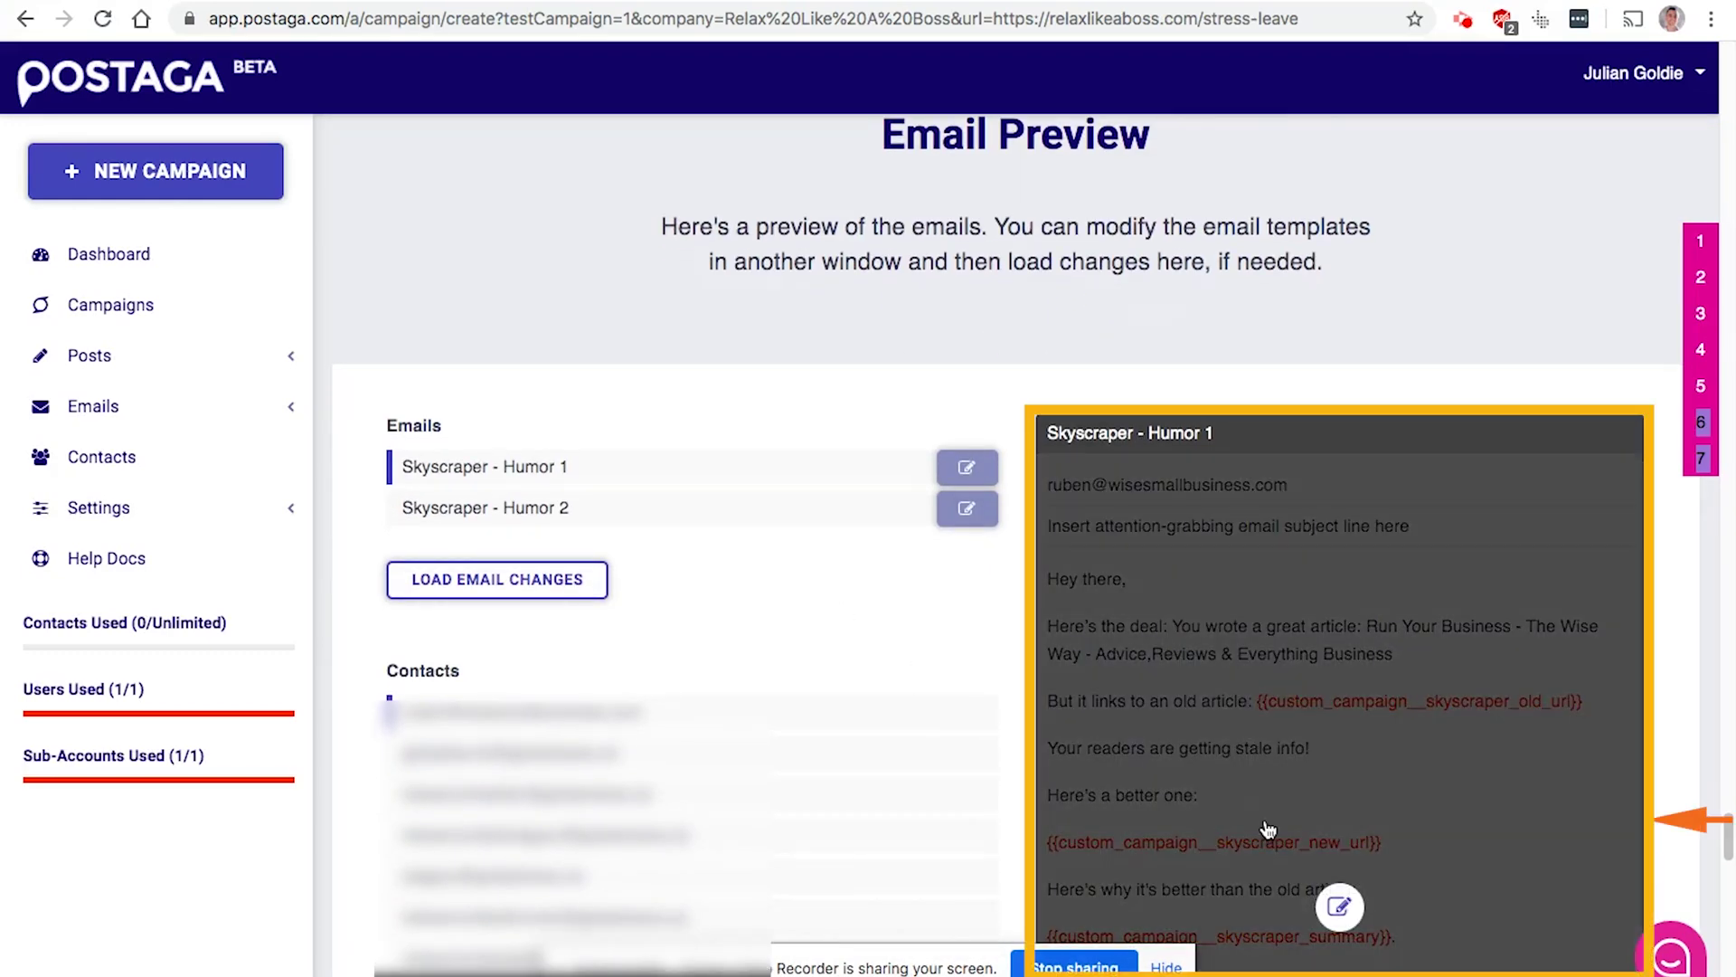
left_click(1316, 805)
triple_click(399, 551)
scroll(443, 541, "down", 5)
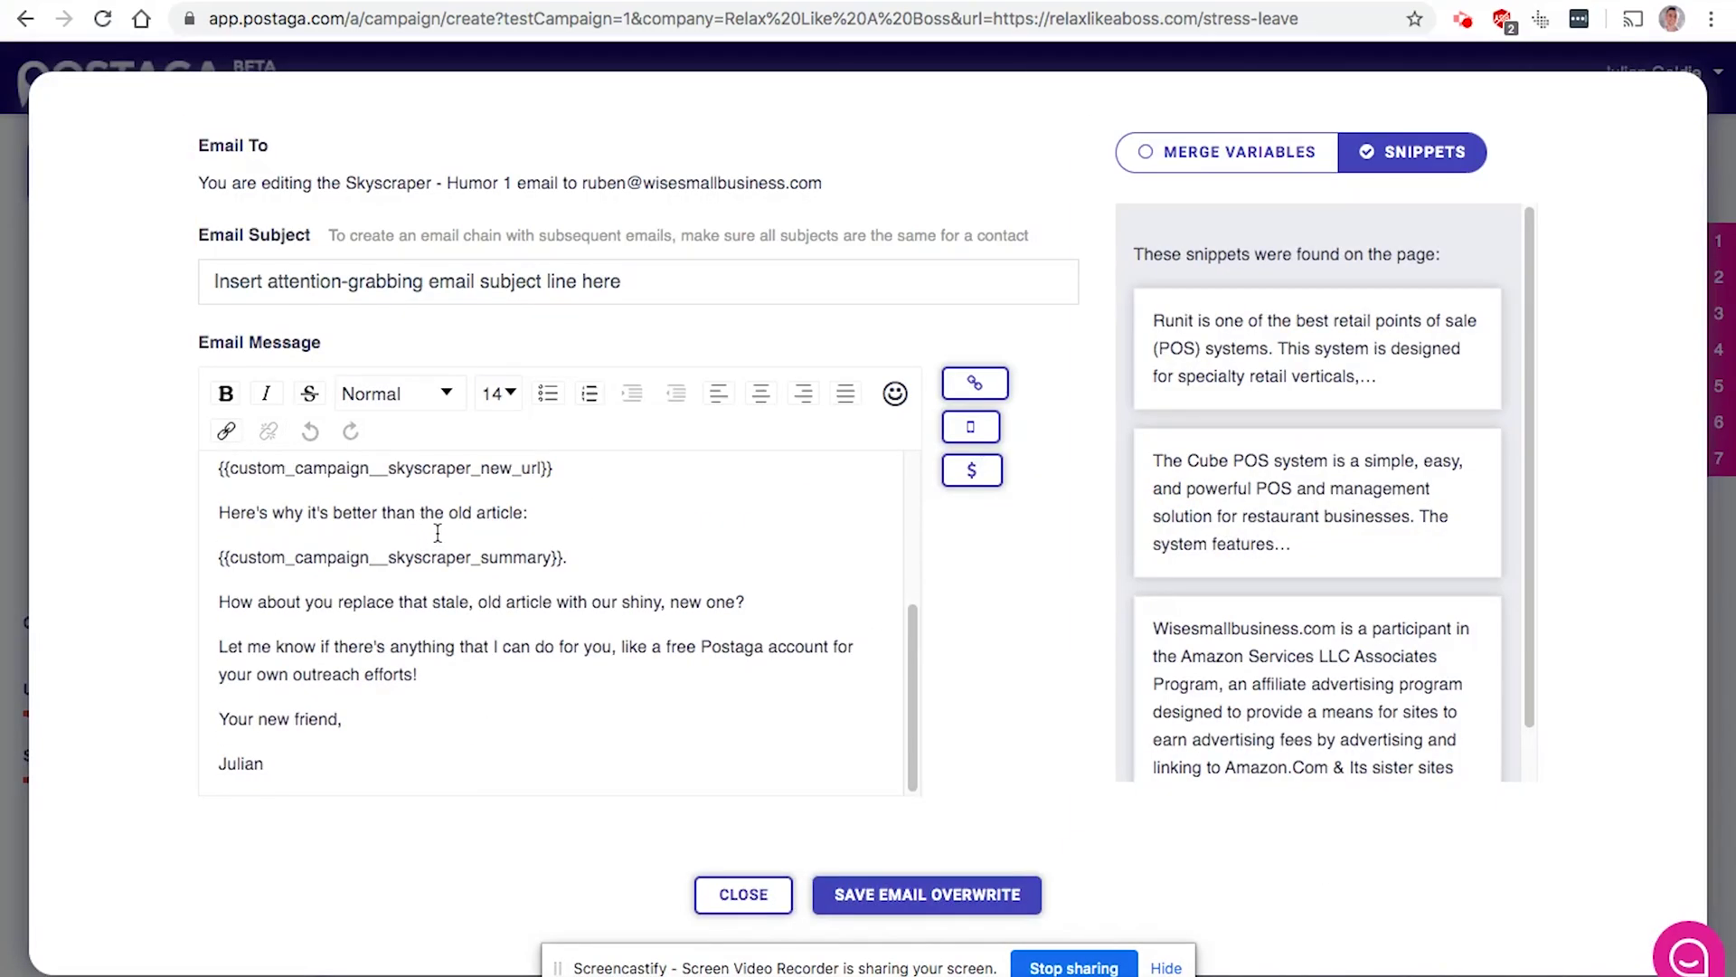
scroll(439, 534, "up", 5)
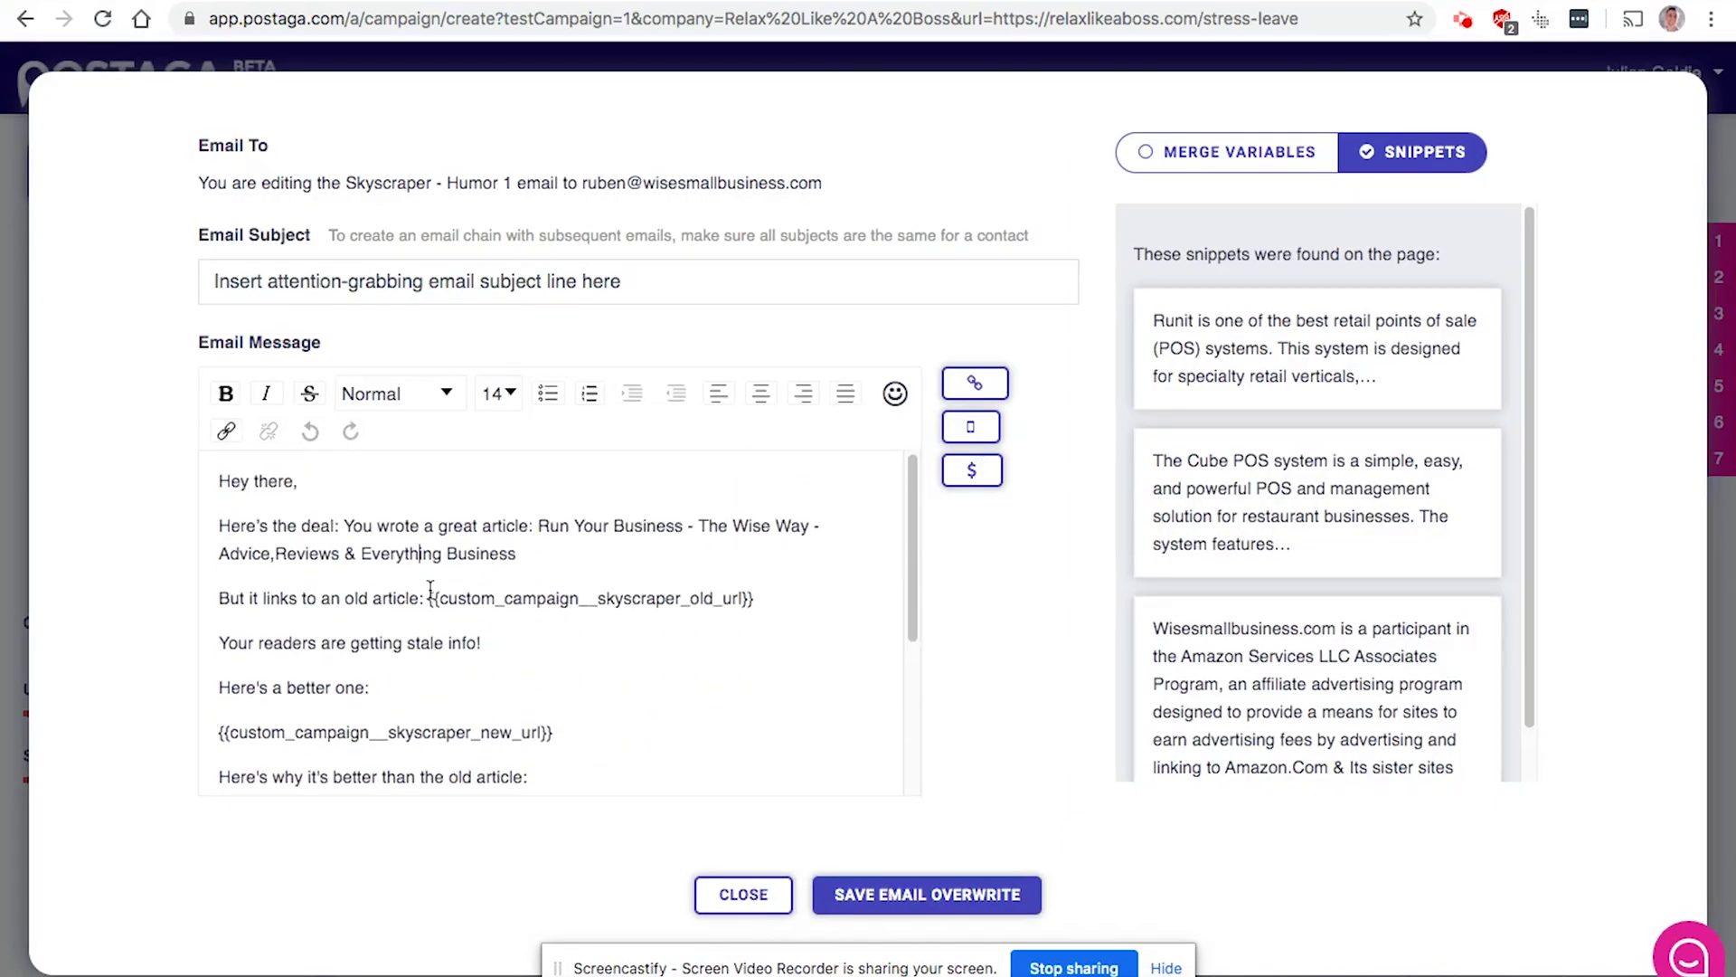
triple_click(593, 290)
double_click(281, 599)
scroll(378, 551, "down", 3)
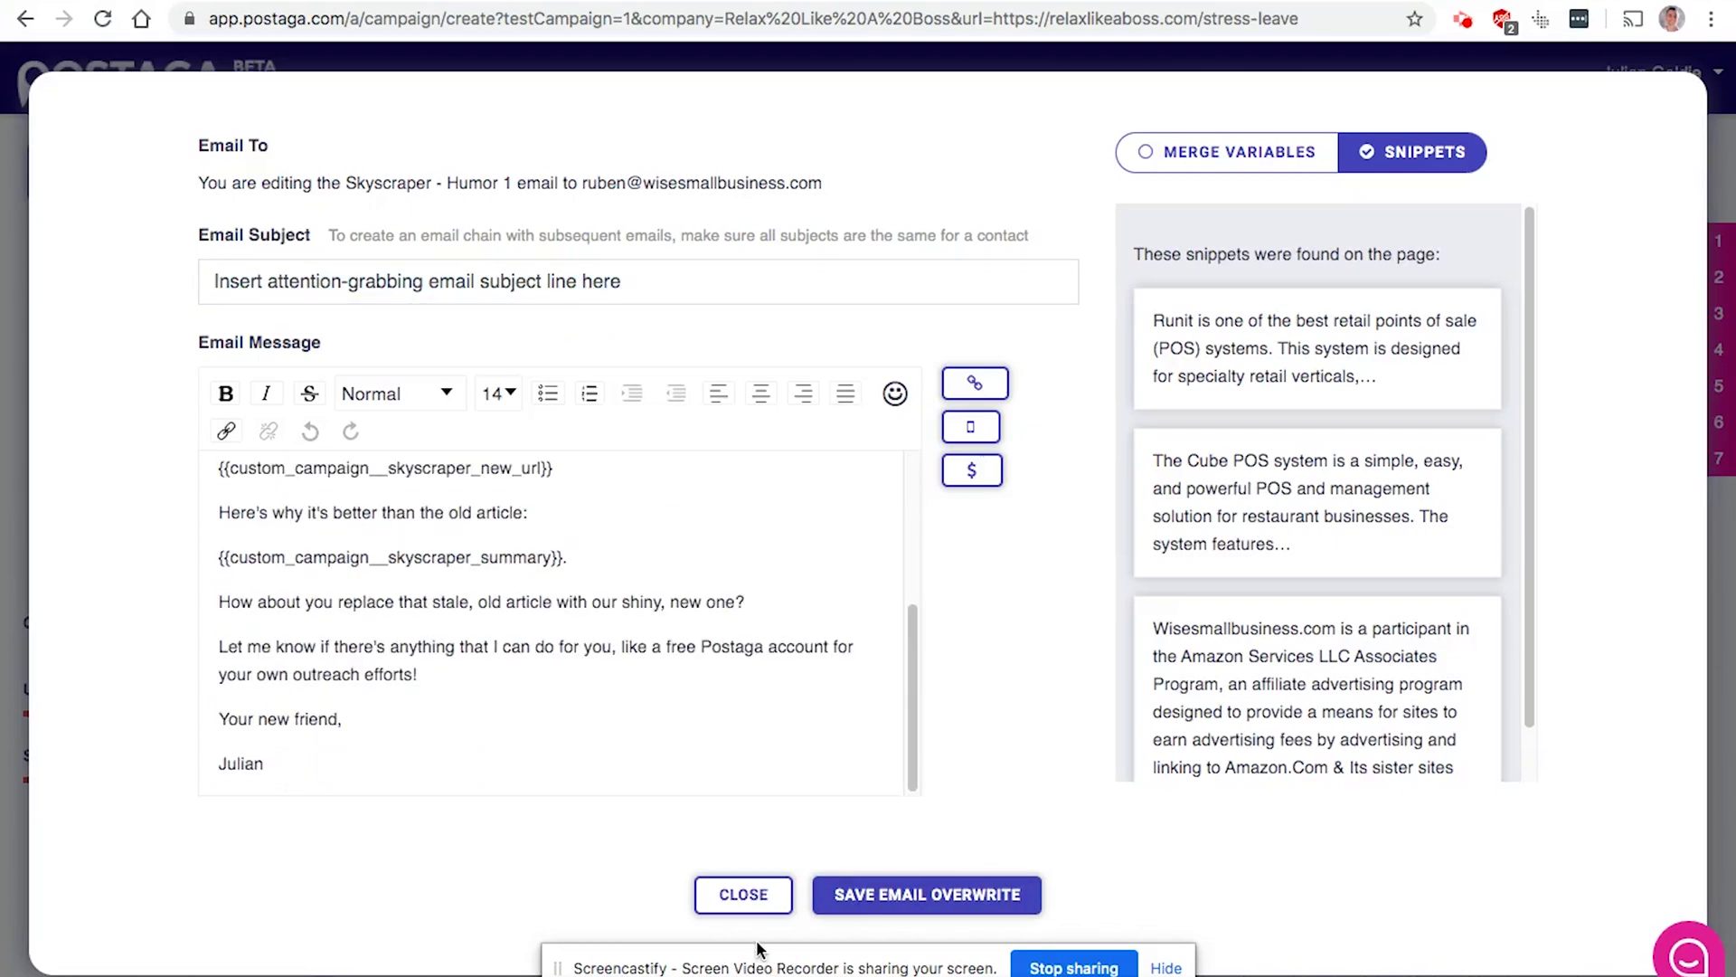
left_click(767, 896)
scroll(1104, 717, "down", 15)
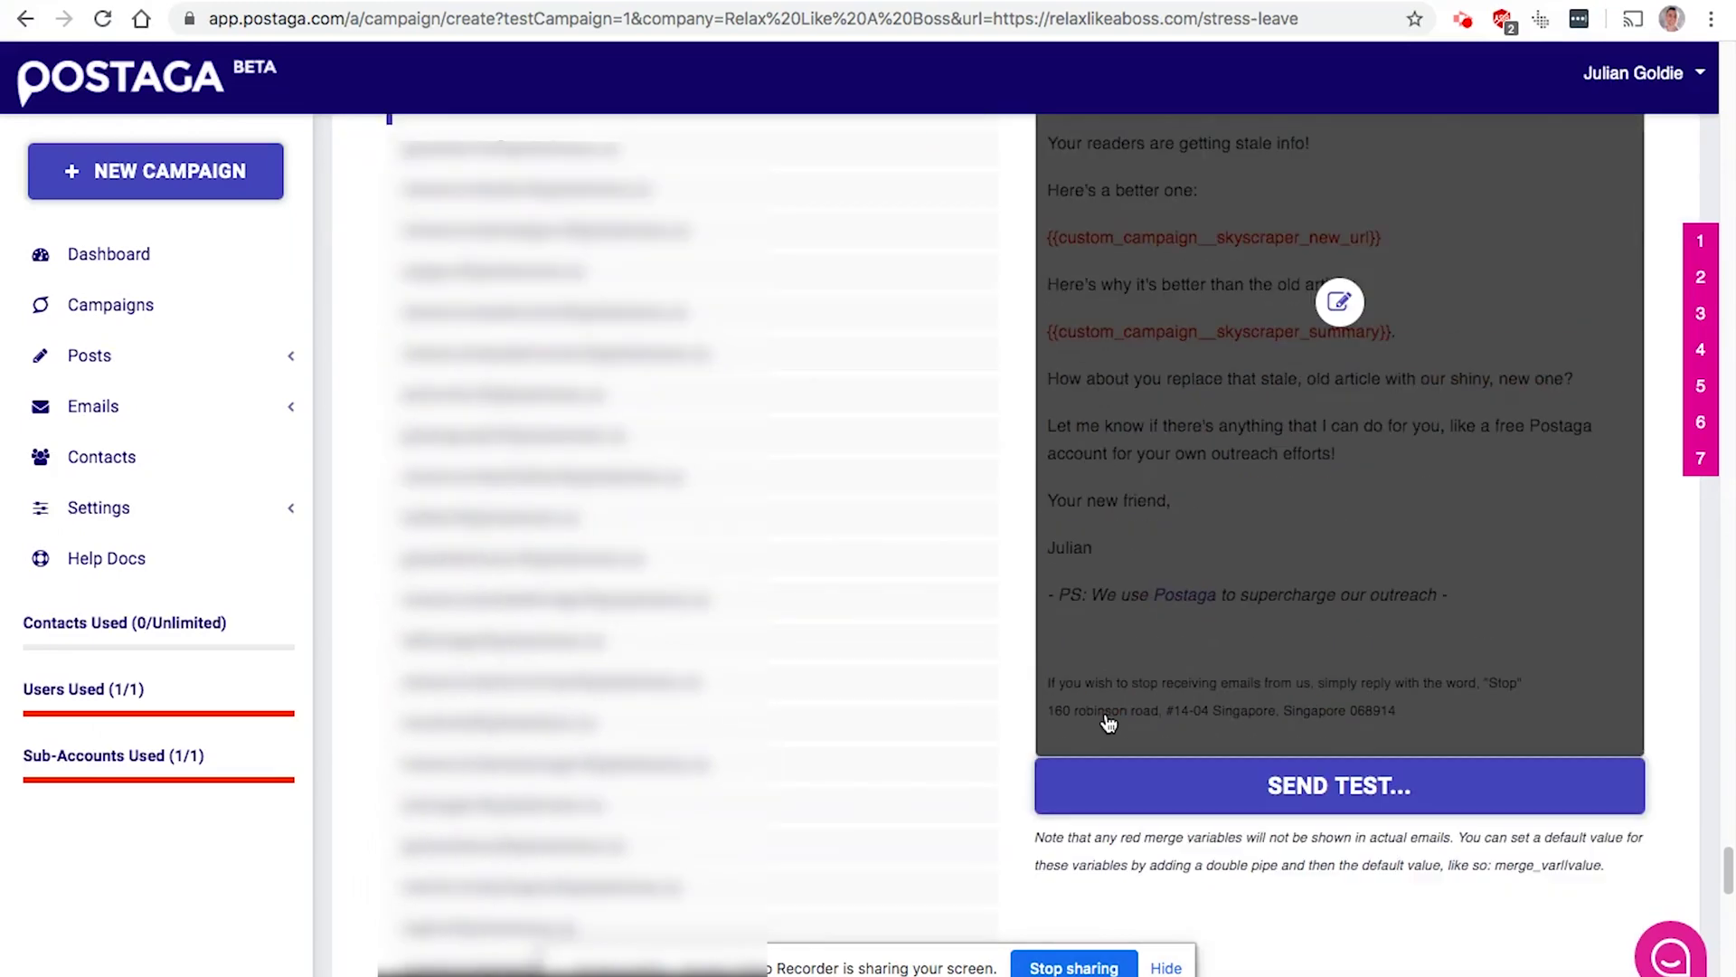
scroll(1105, 715, "up", 5)
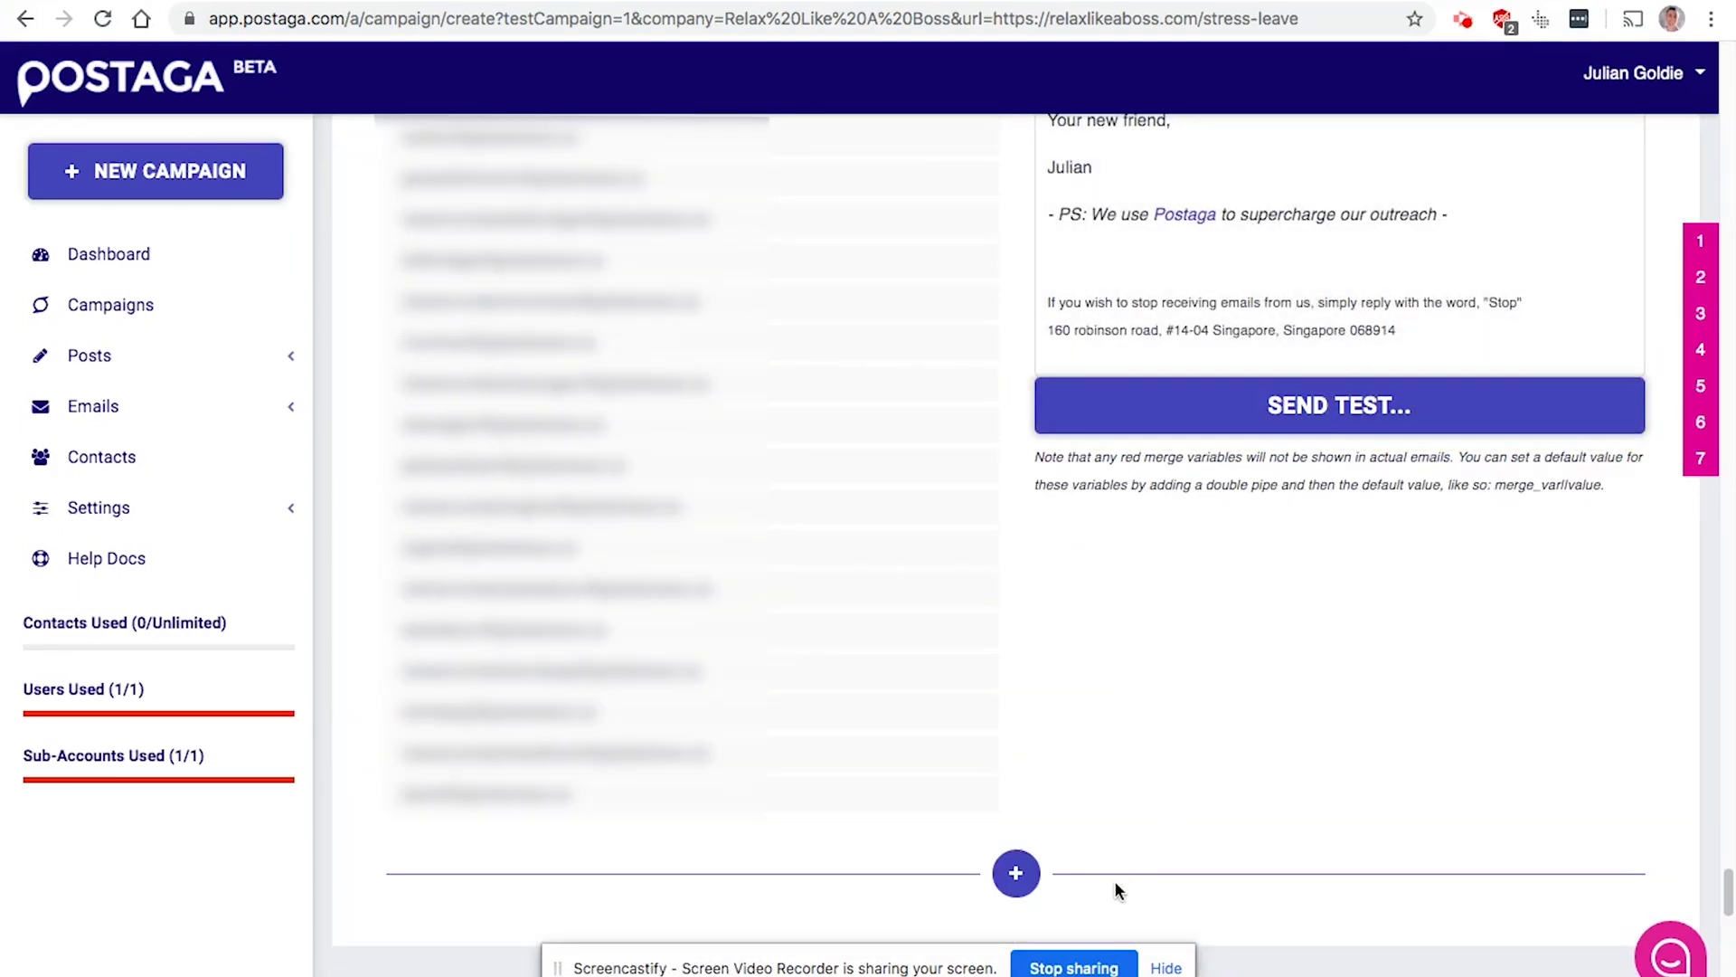
scroll(1115, 881, "down", 5)
scroll(1114, 882, "down", 4)
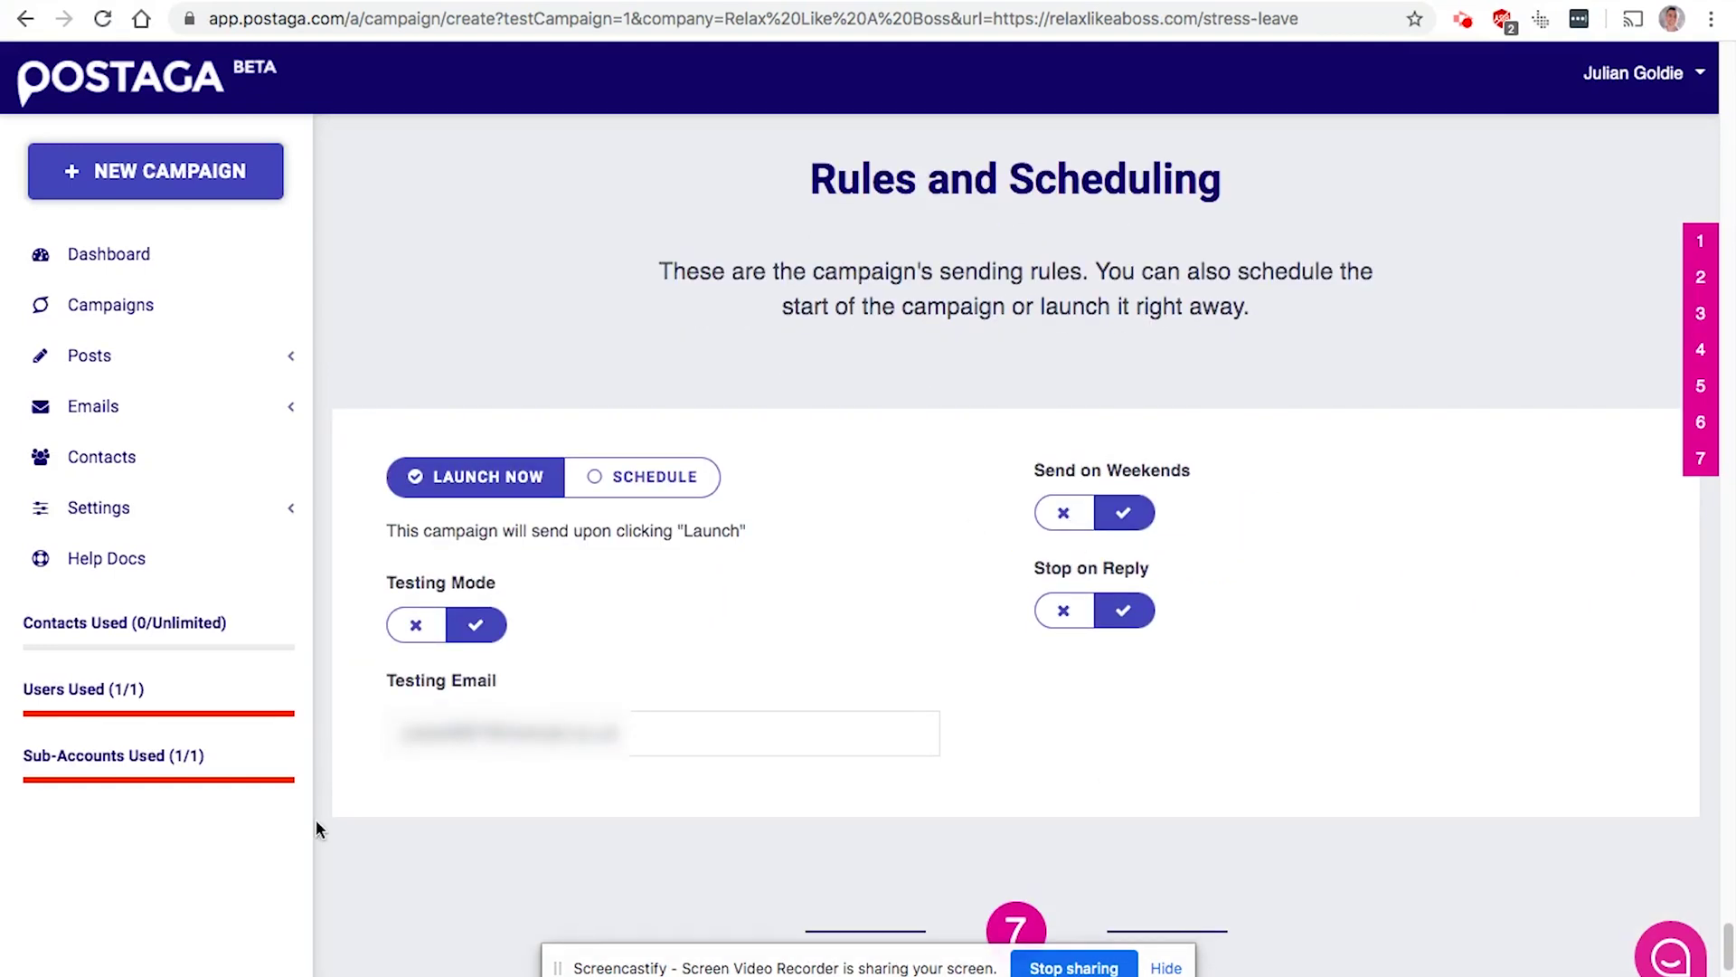
Attempt to schedule the test campaign, which is refused as test campaigns can't be scheduled
left_click(419, 626)
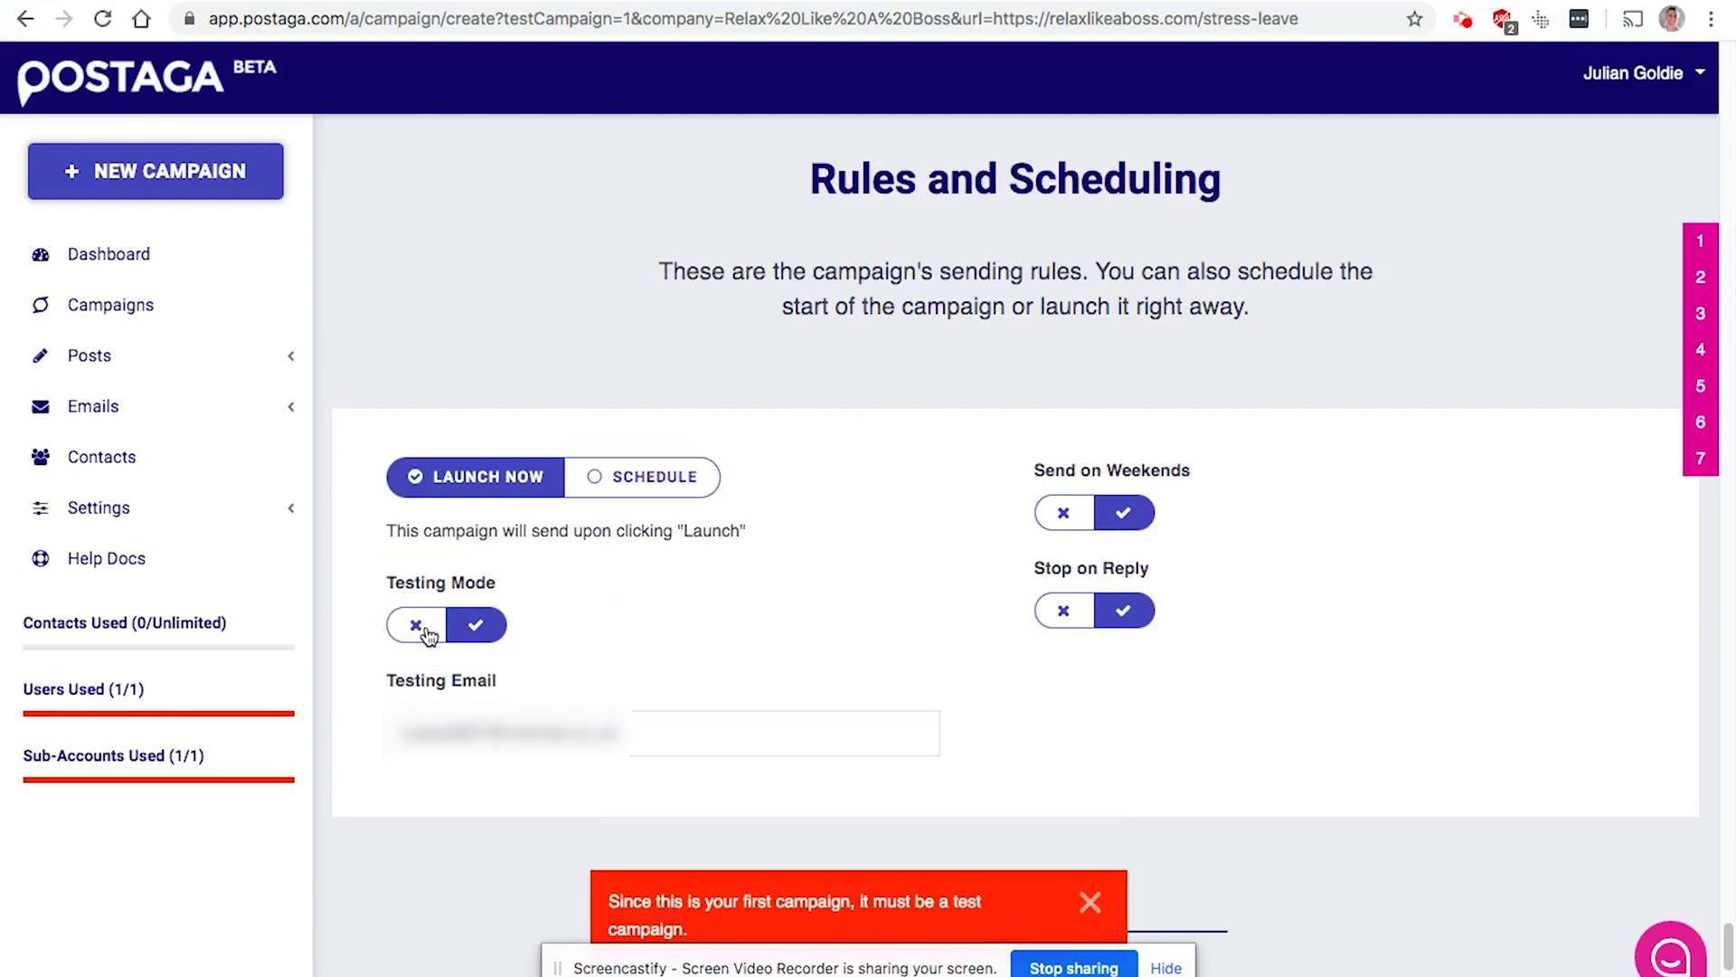
left_click(657, 490)
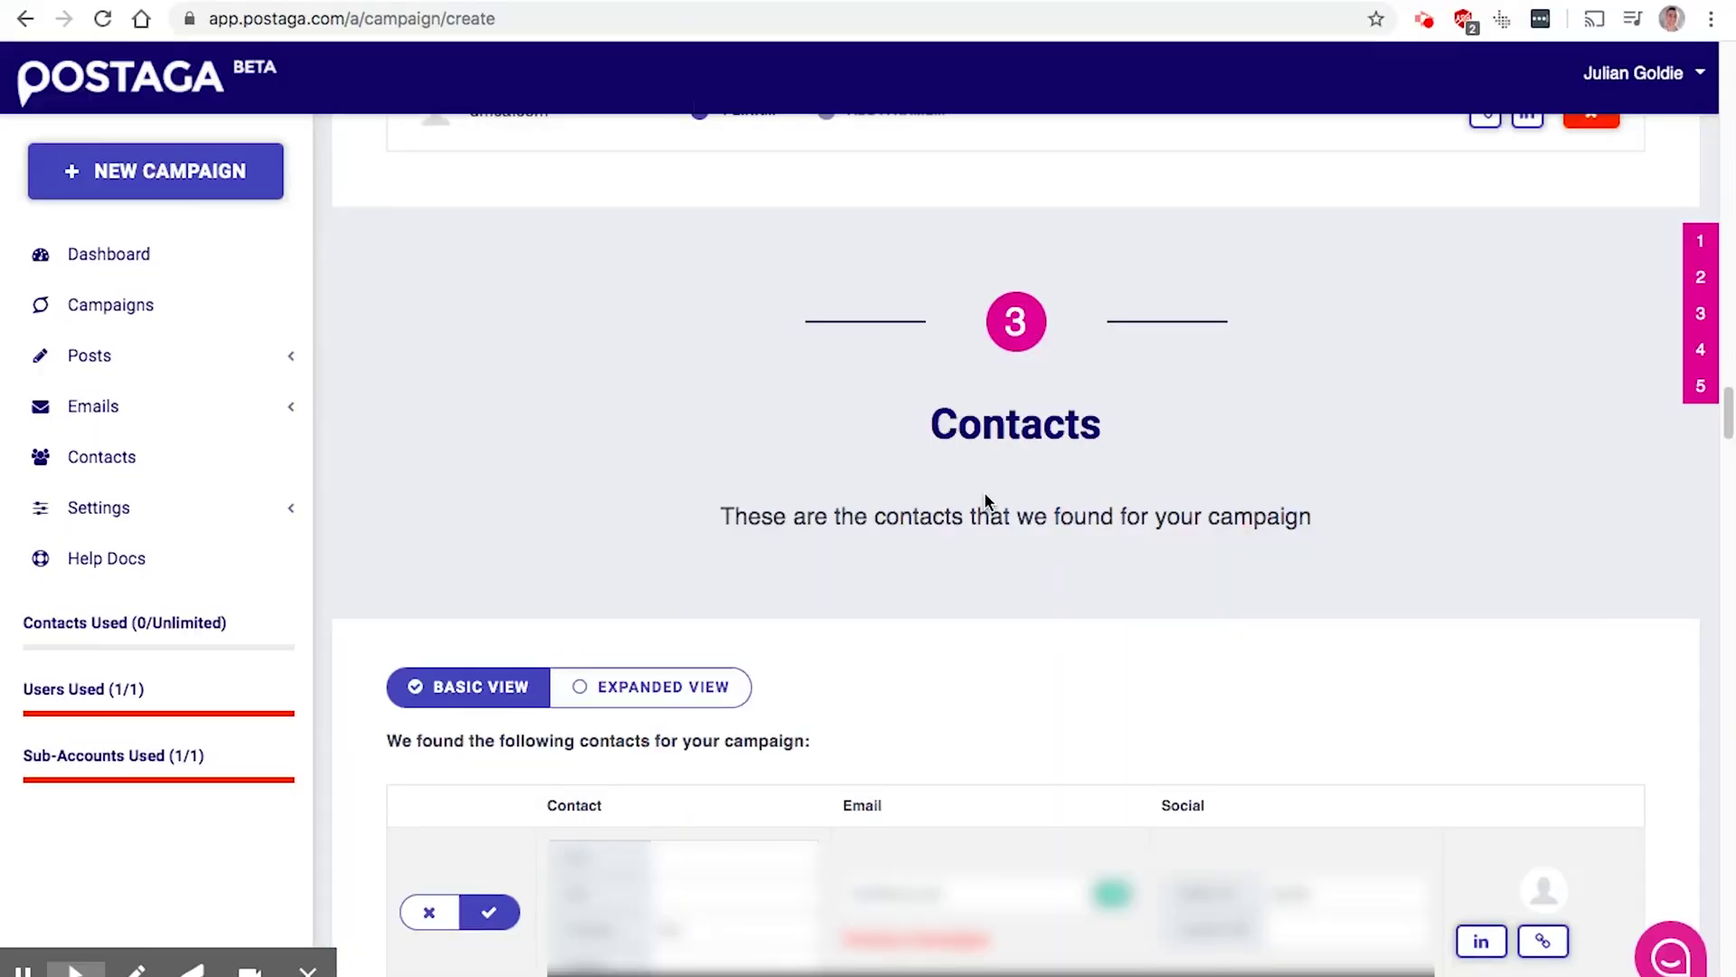
scroll(985, 495, "down", 3)
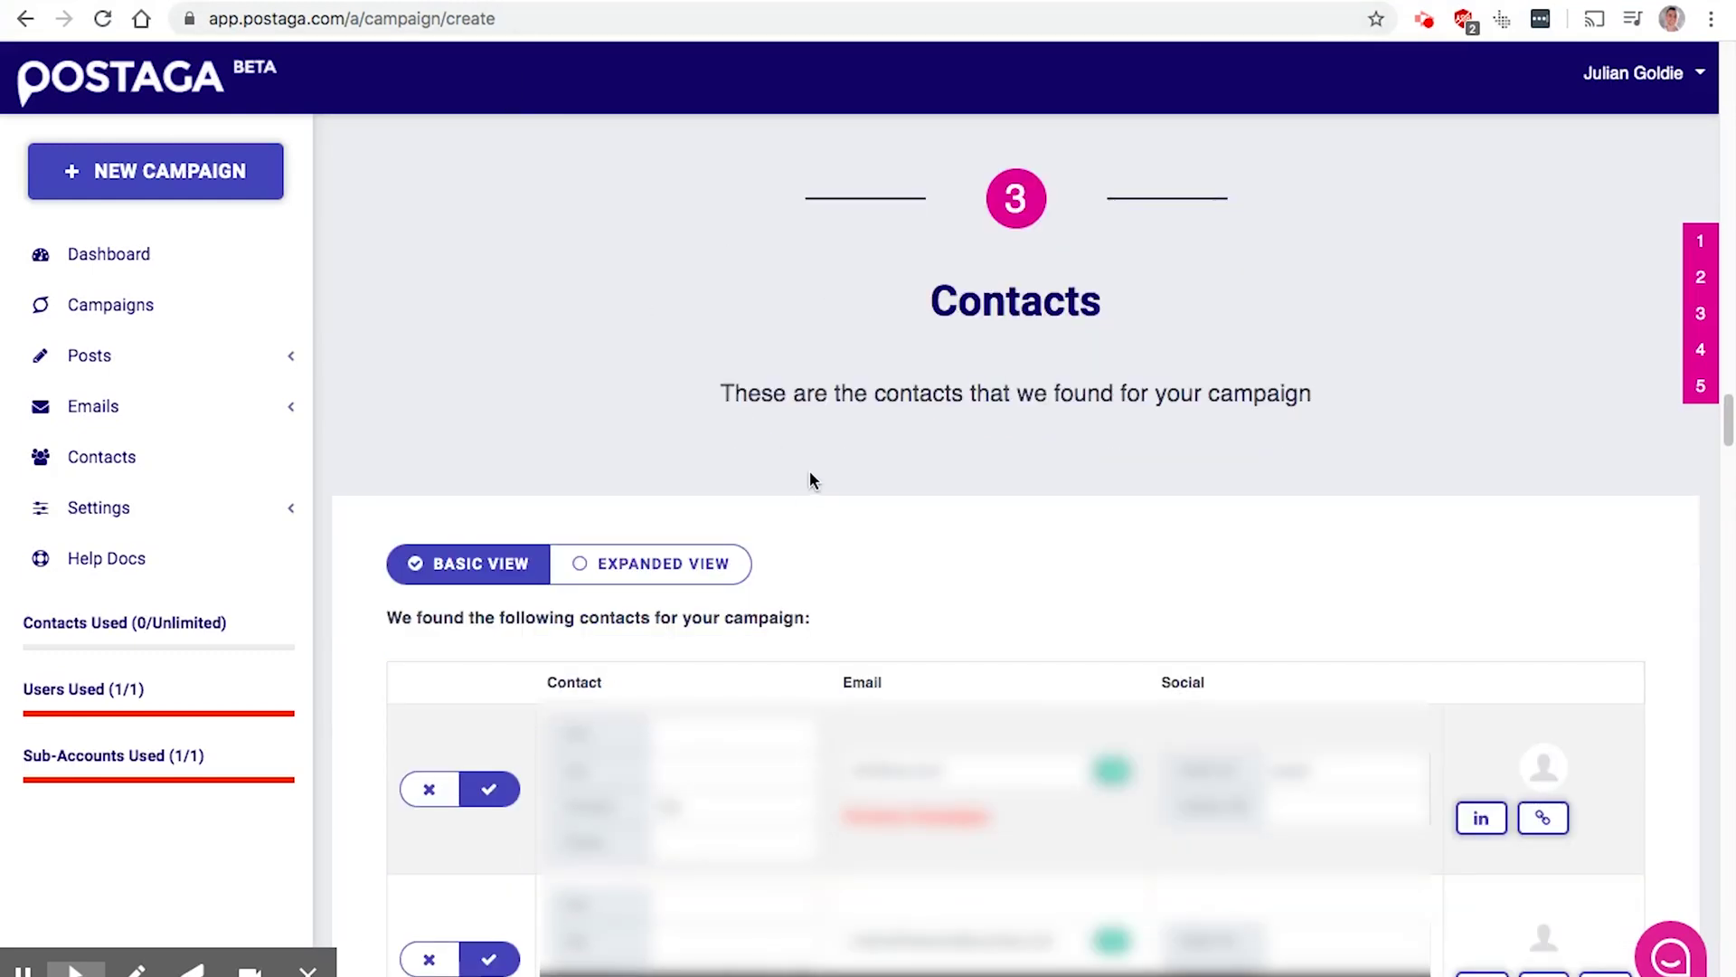
scroll(810, 478, "down", 5)
scroll(812, 478, "down", 3)
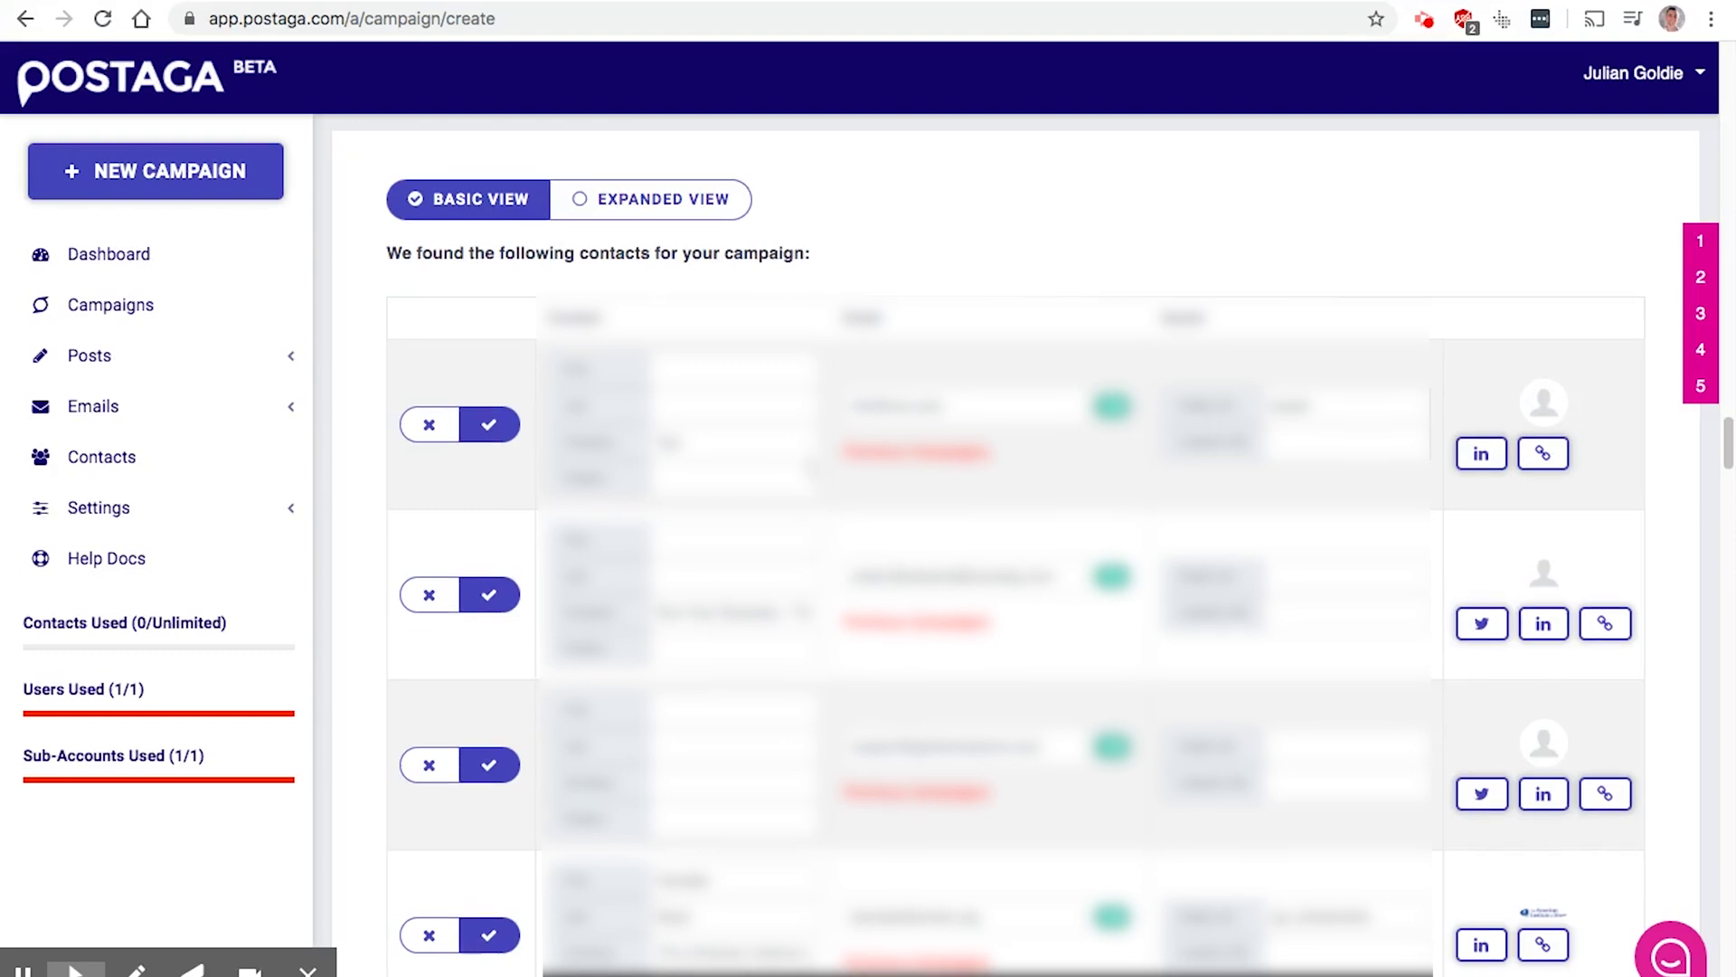
scroll(995, 542, "down", 6)
scroll(995, 542, "down", 10)
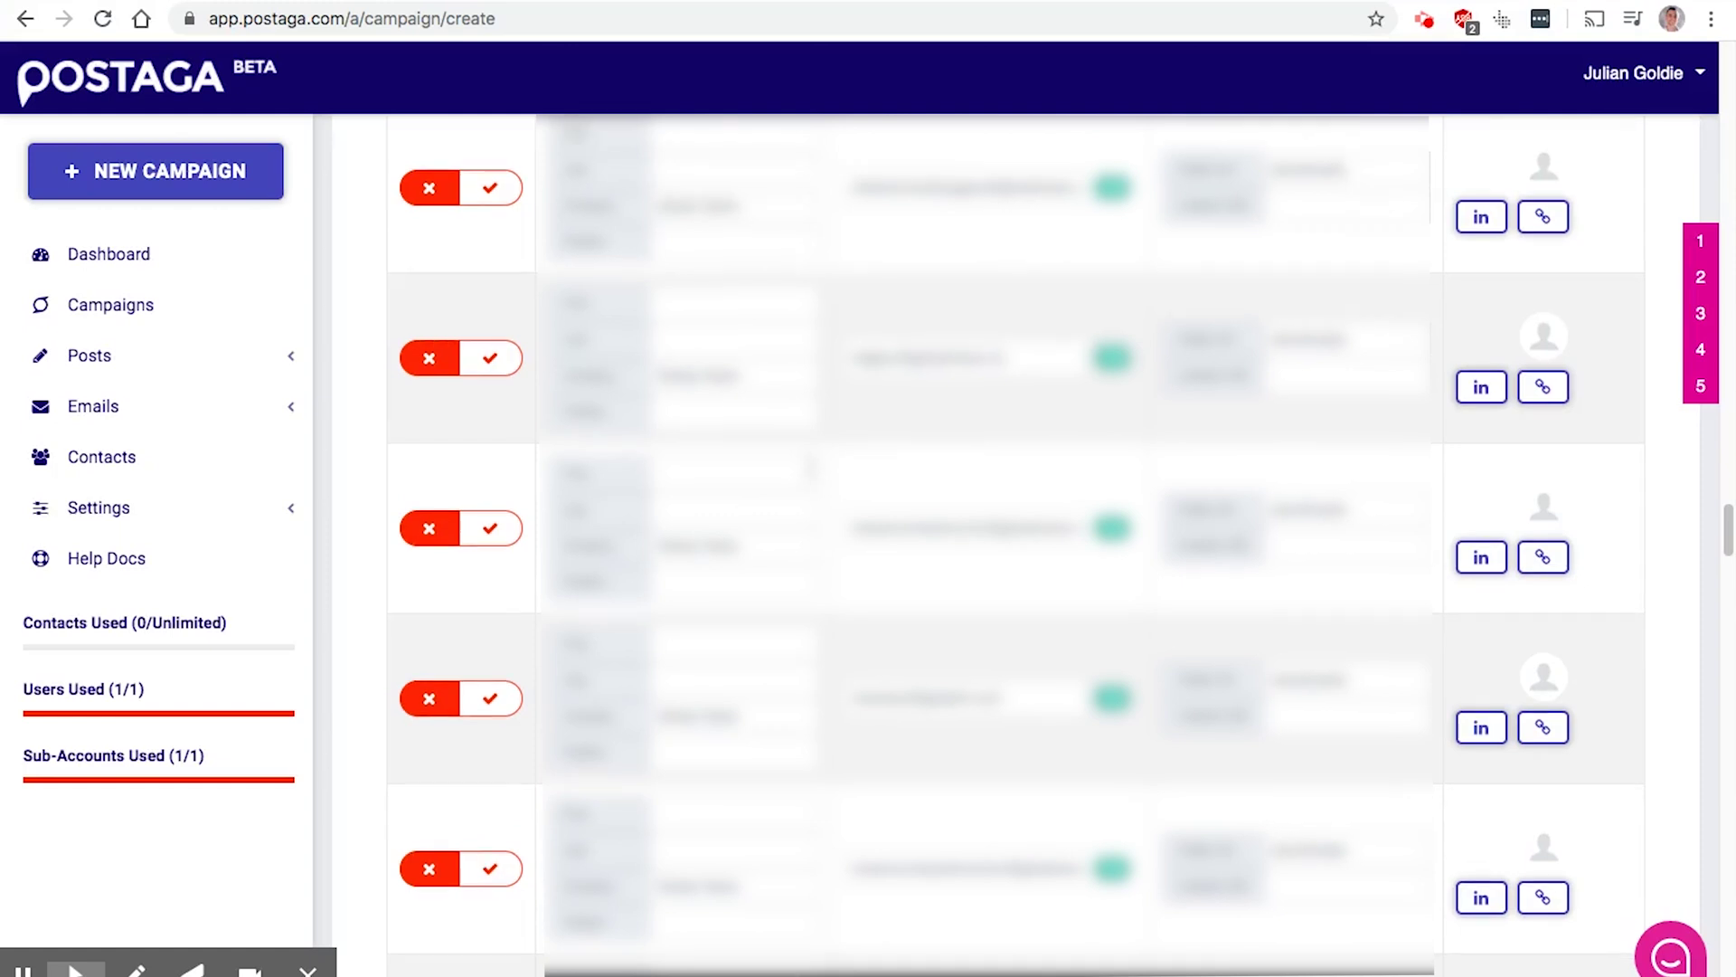
scroll(995, 542, "down", 3)
scroll(995, 542, "down", 5)
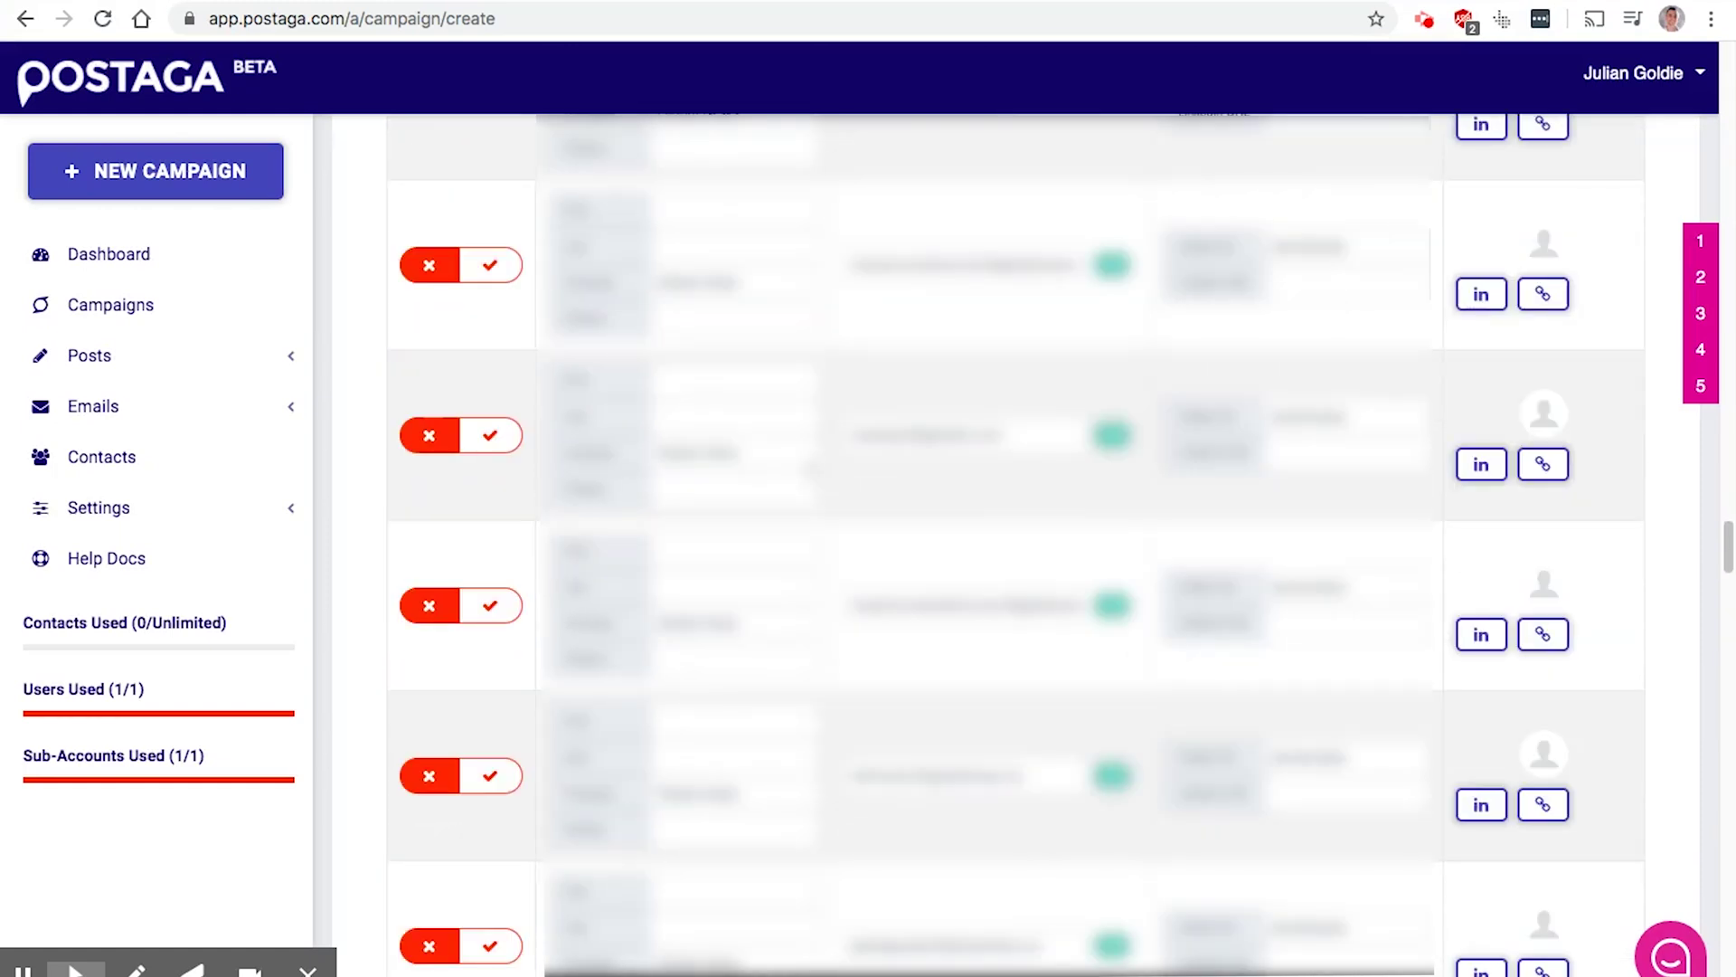
scroll(814, 479, "down", 5)
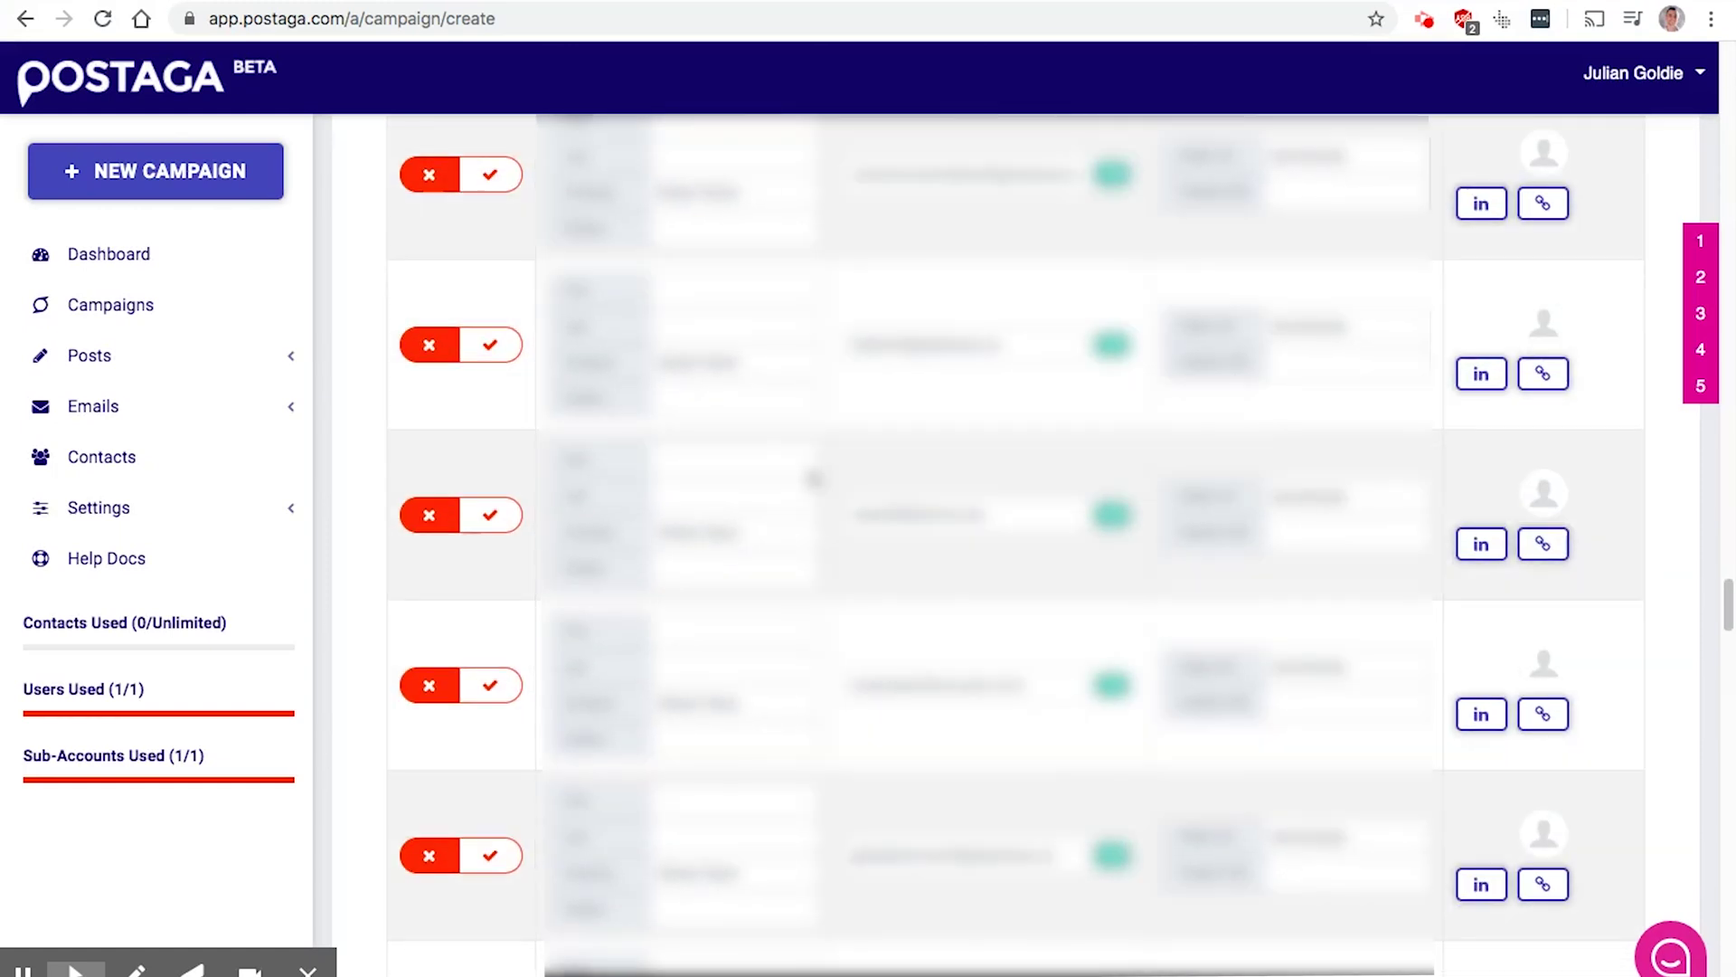
scroll(807, 489, "down", 15)
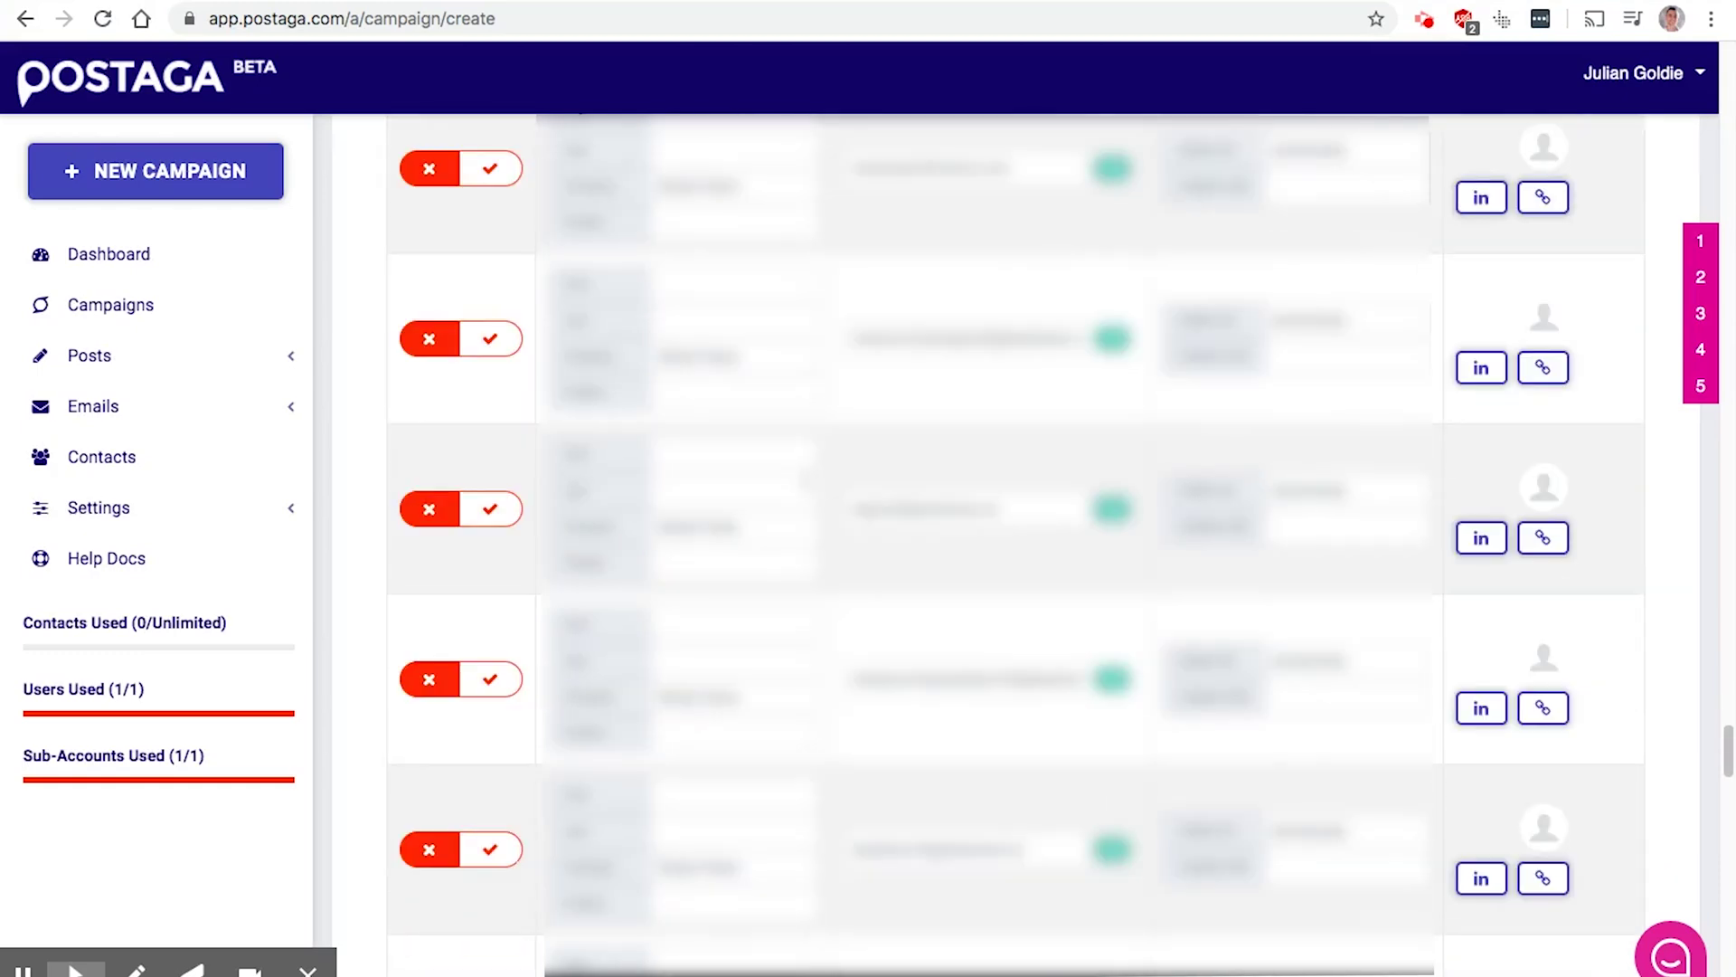
scroll(807, 488, "up", 5)
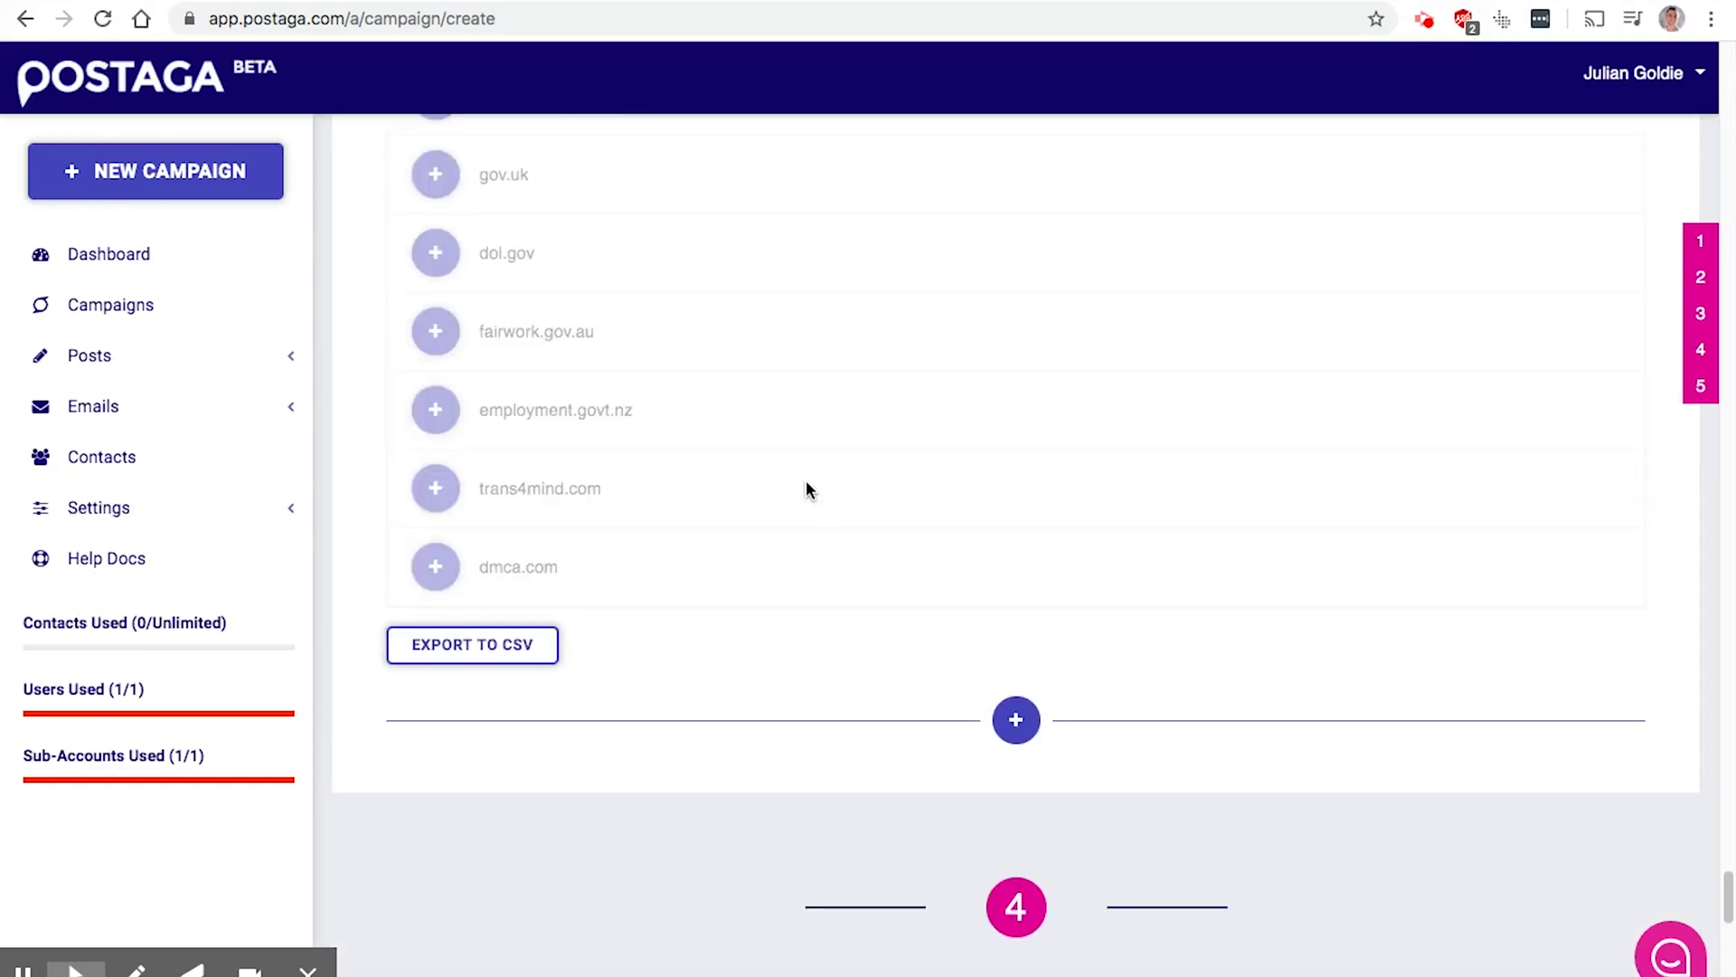
scroll(808, 506, "down", 10)
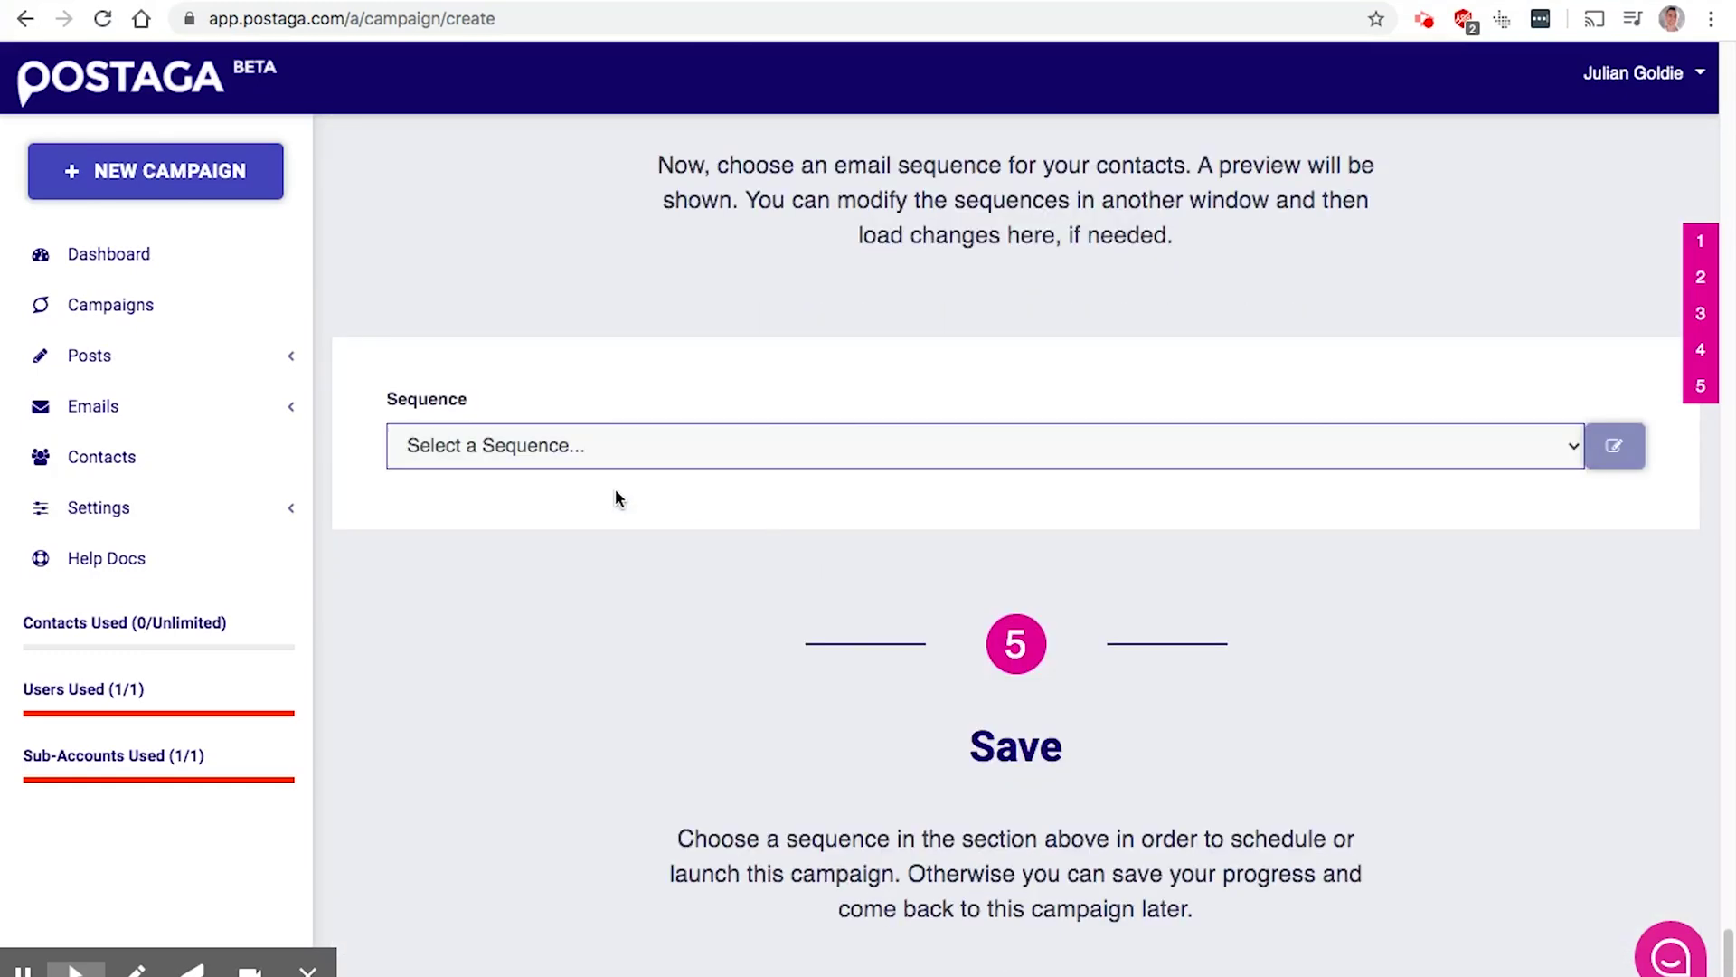
Switch to Mention - Share Request, load its changes and preview its two emails three days apart
left_click(618, 462)
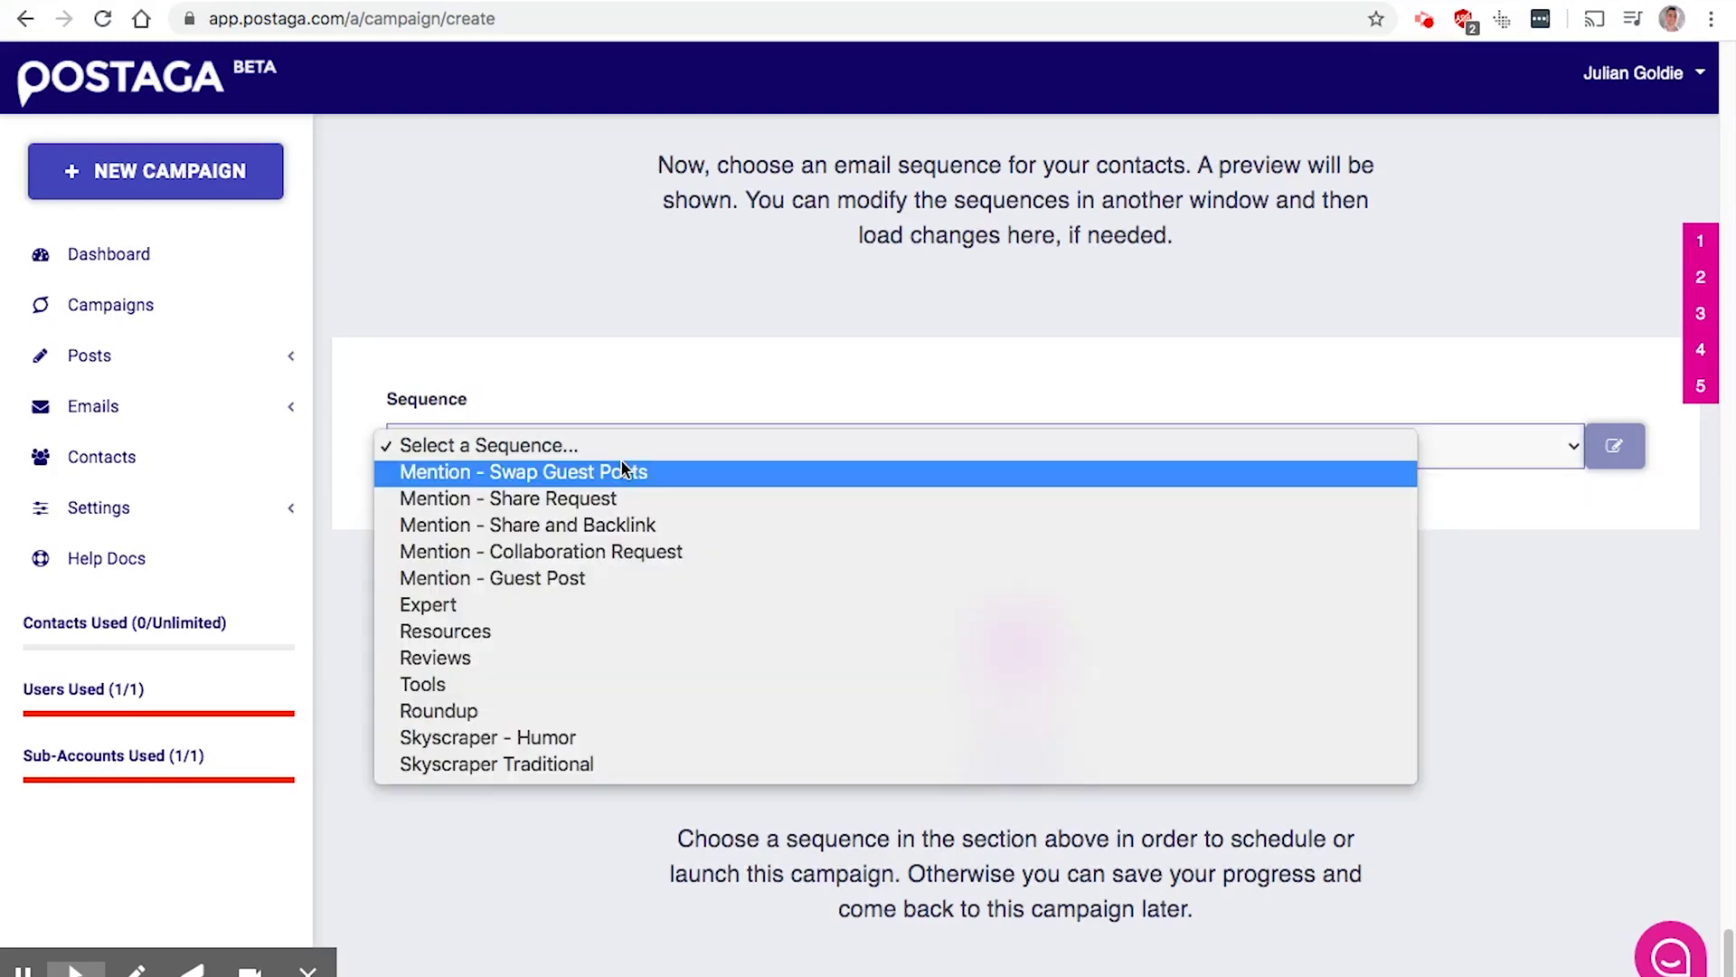
left_click(601, 504)
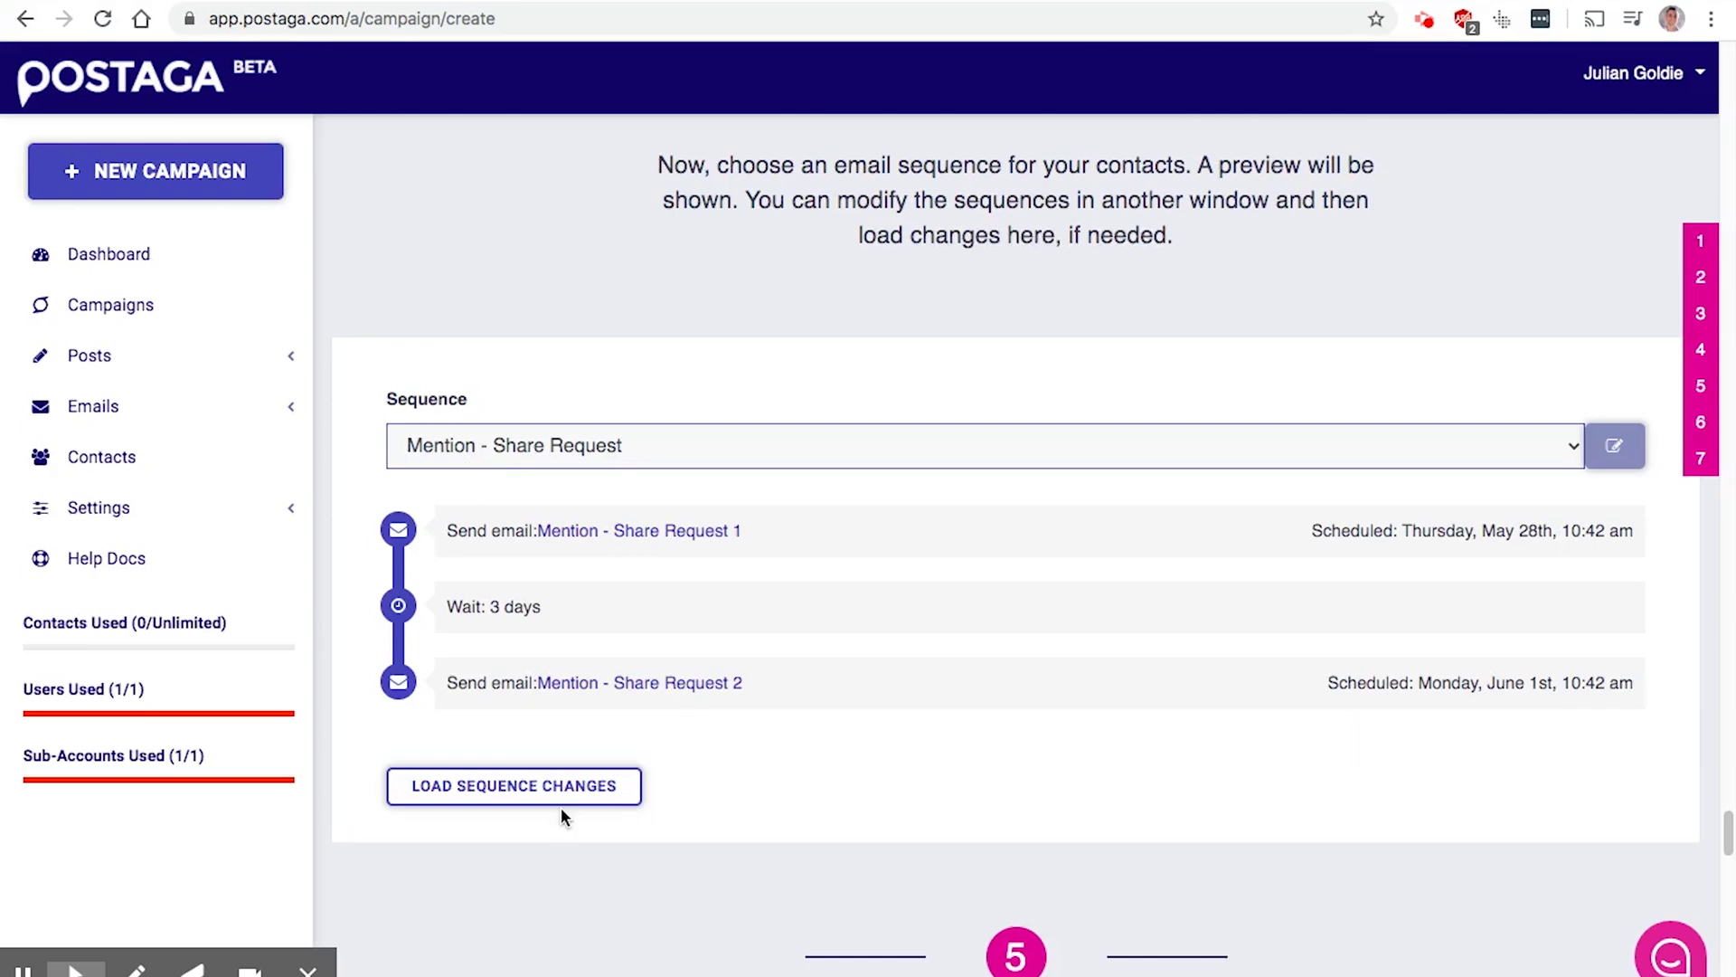
left_click(568, 787)
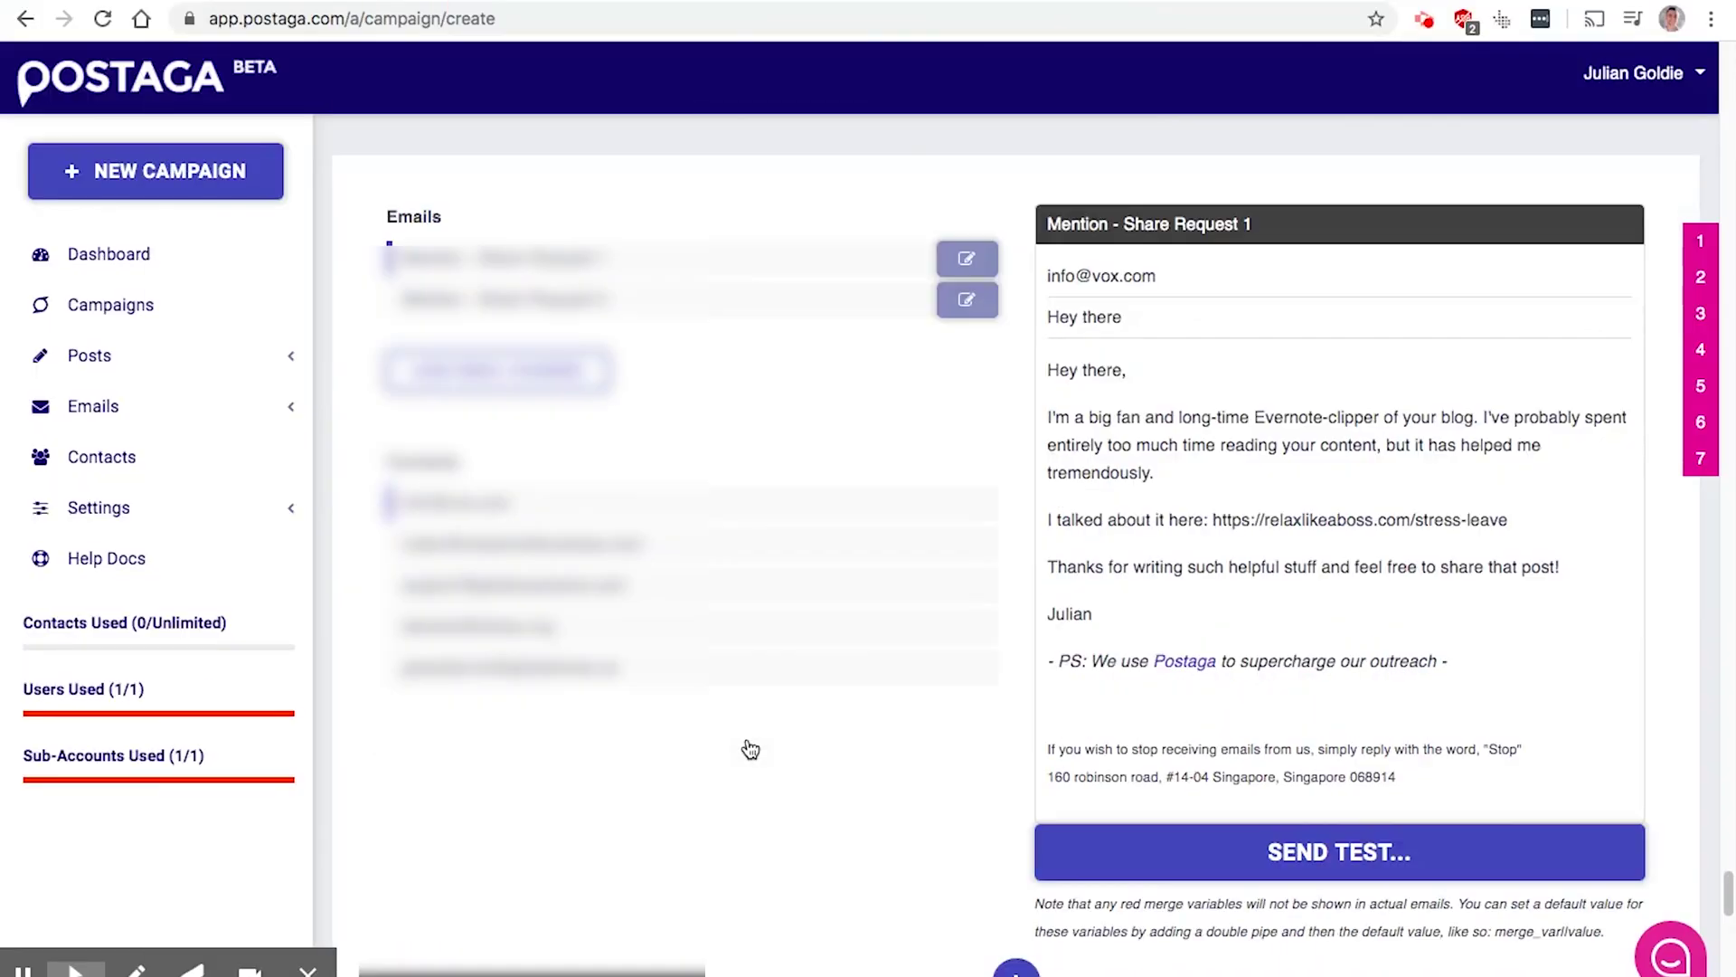
scroll(745, 748, "down", 2)
scroll(751, 745, "up", 2)
scroll(751, 745, "up", 1)
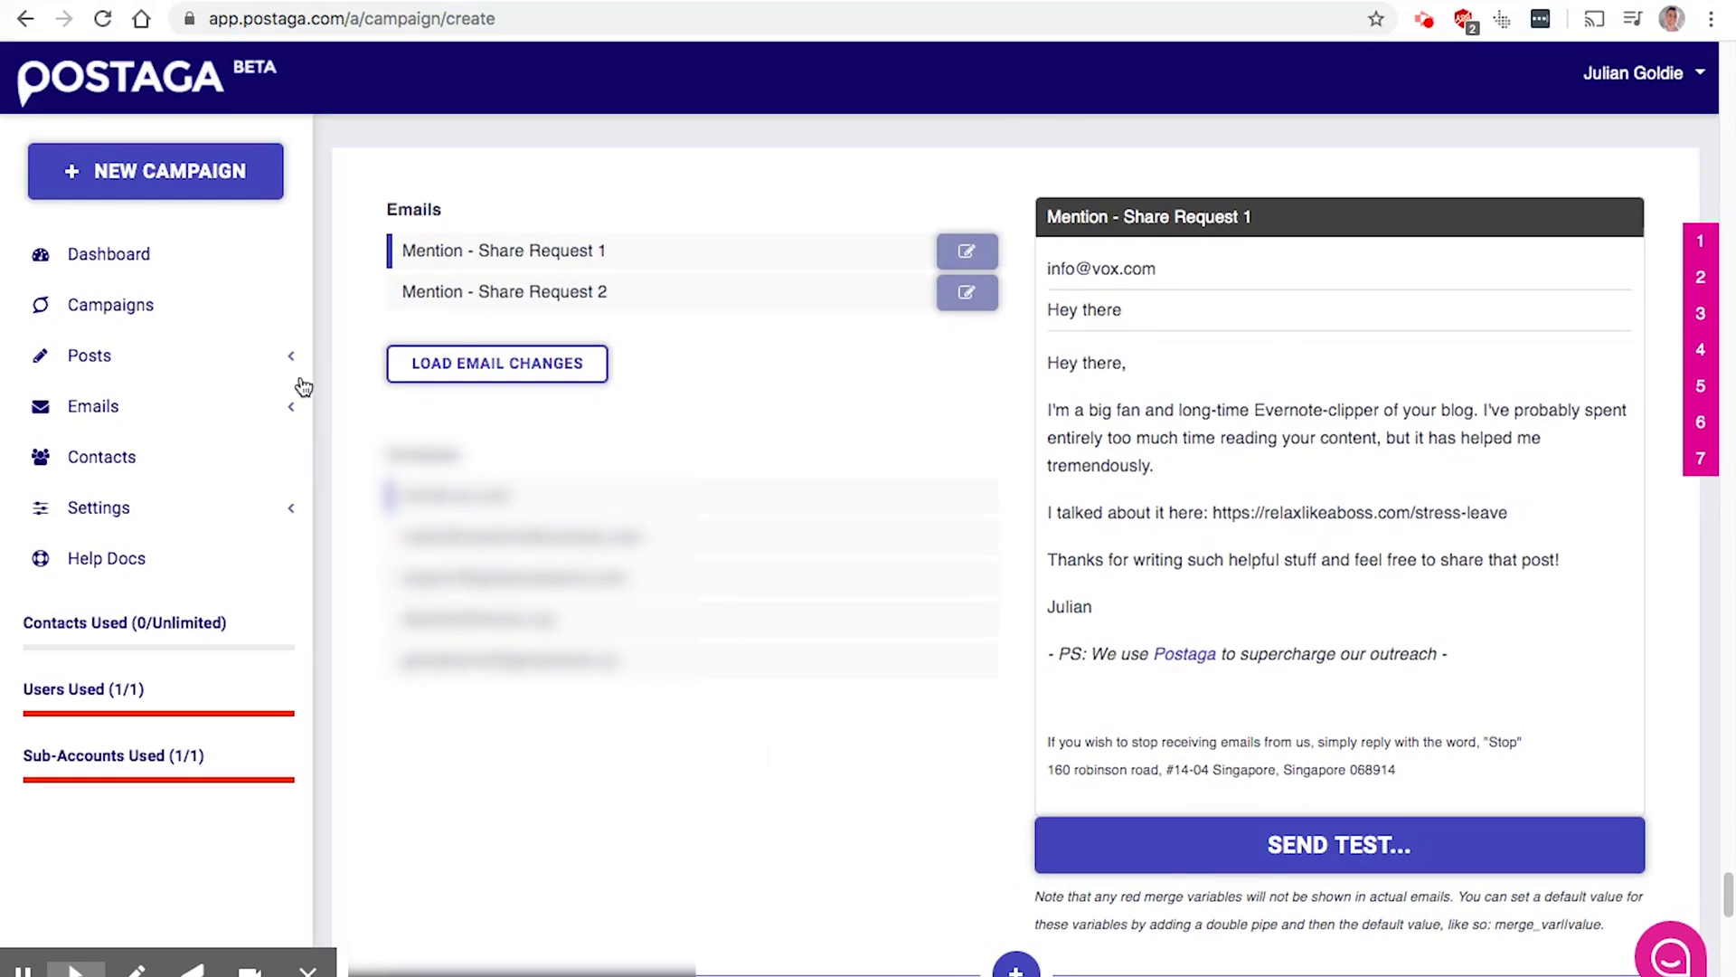
mouse_move(1171, 272)
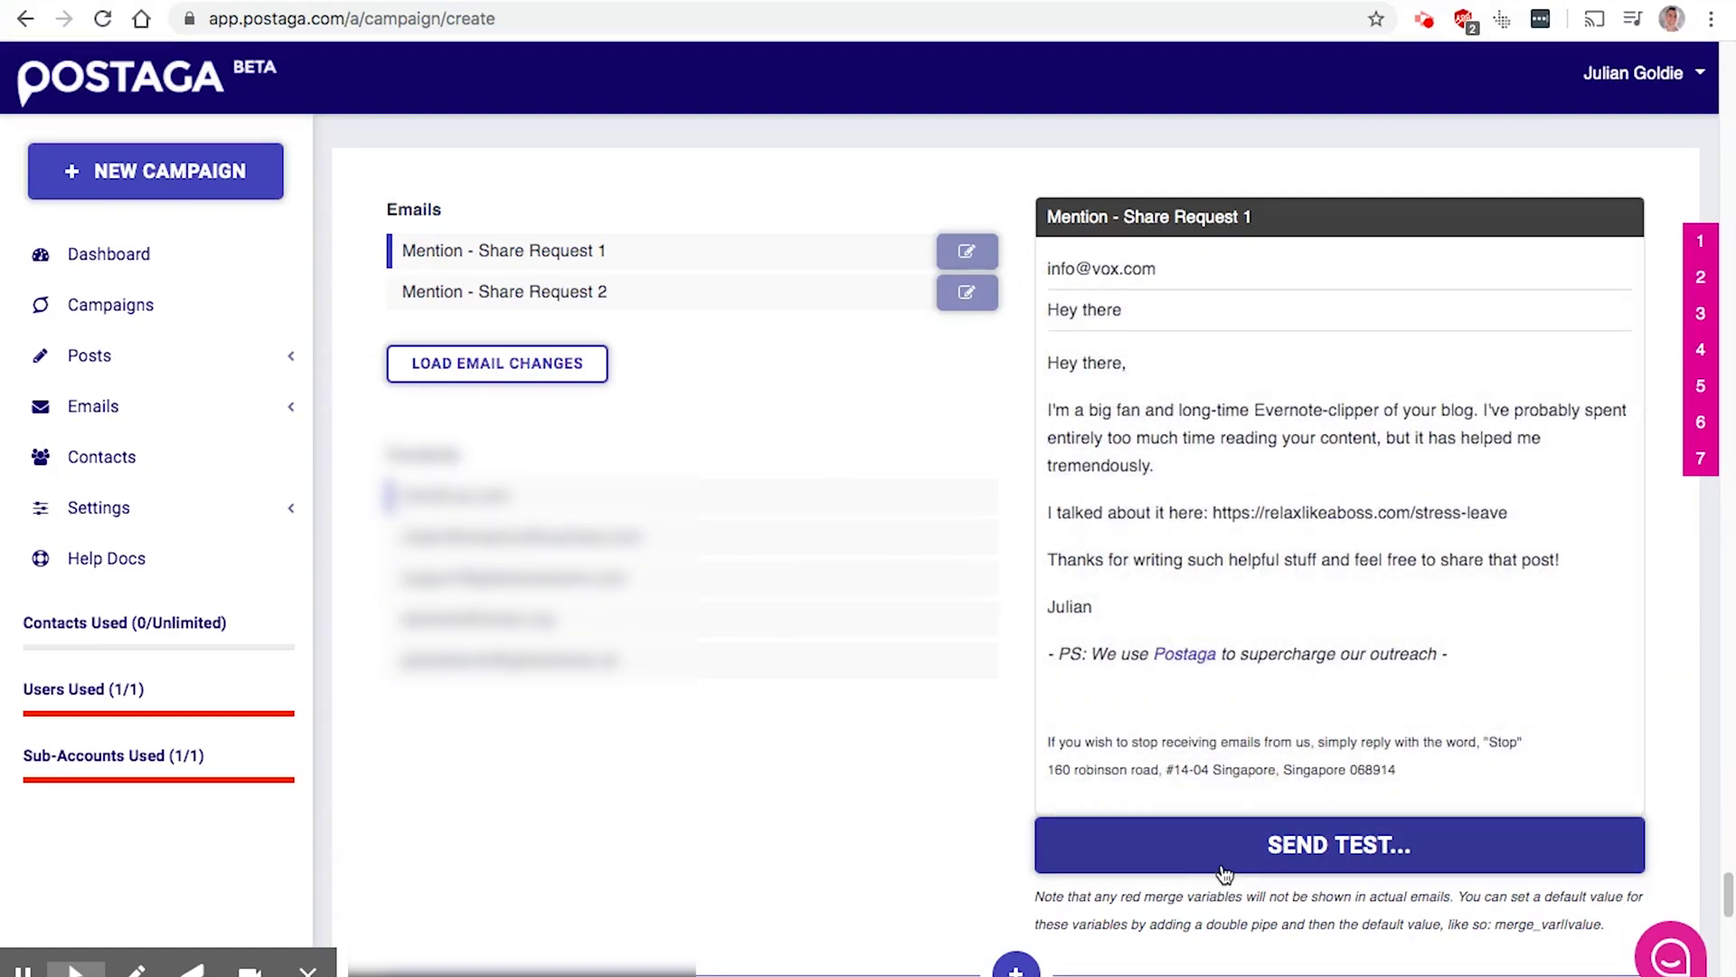
scroll(1223, 869, "down", 8)
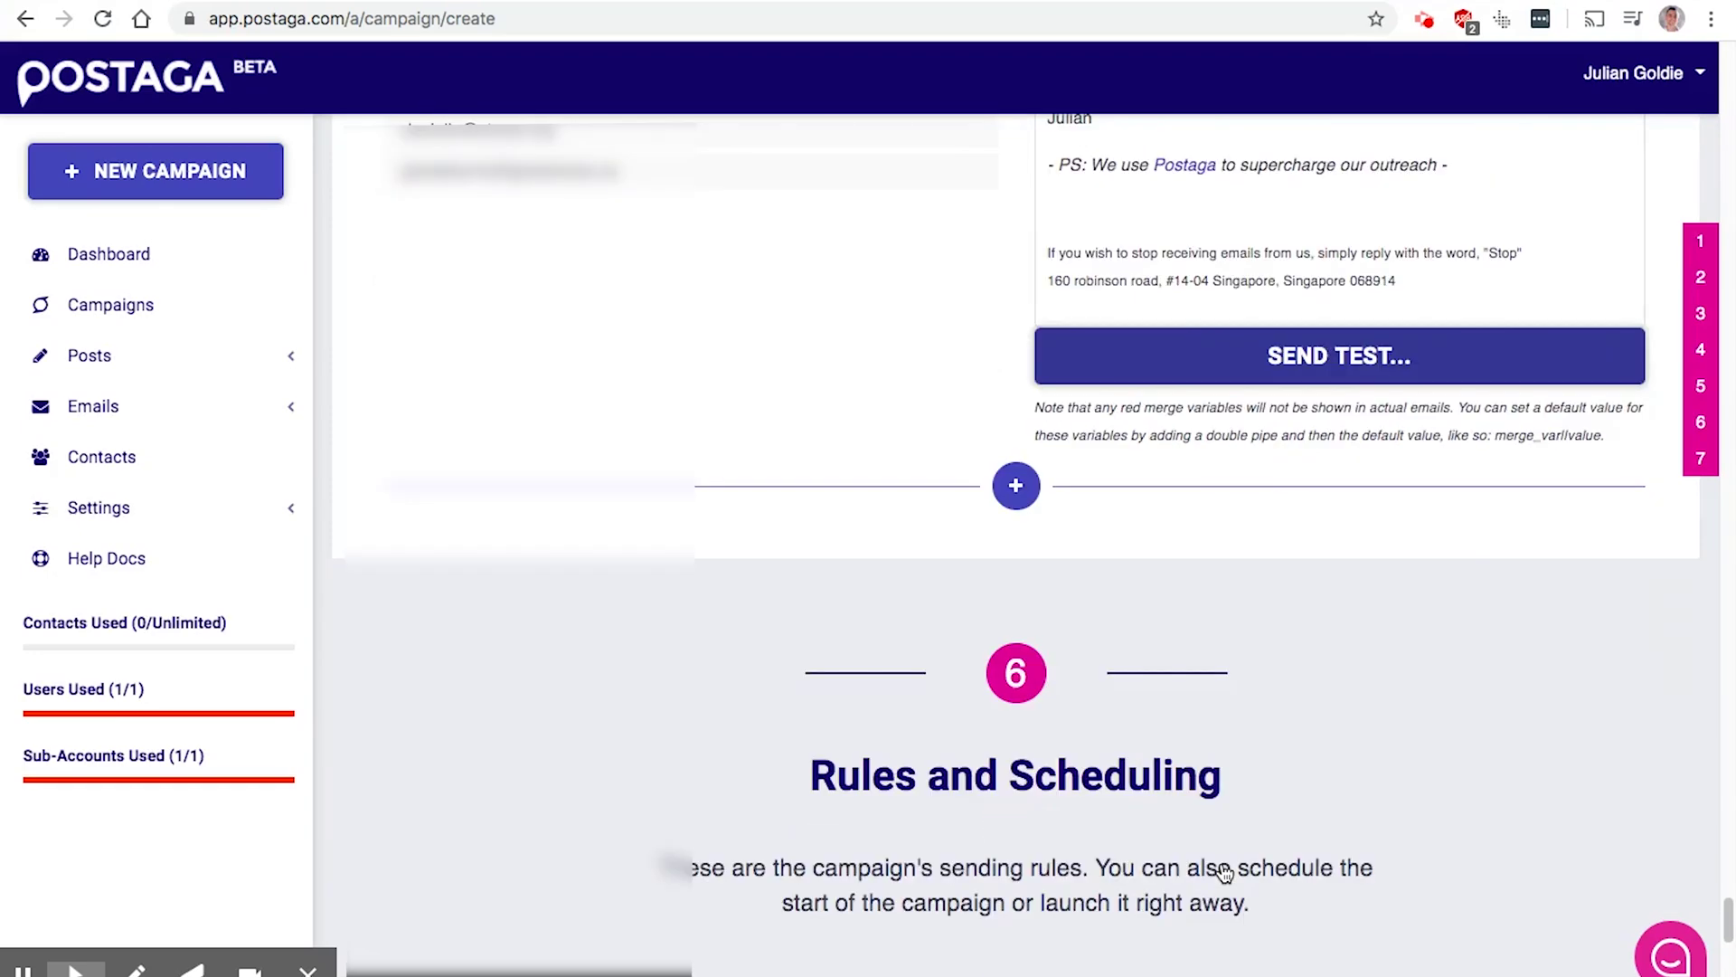
Schedule sending to 5 contacts from May 28, 2020 10:42 AM, no weekends, stop on reply
scroll(1223, 864, "down", 3)
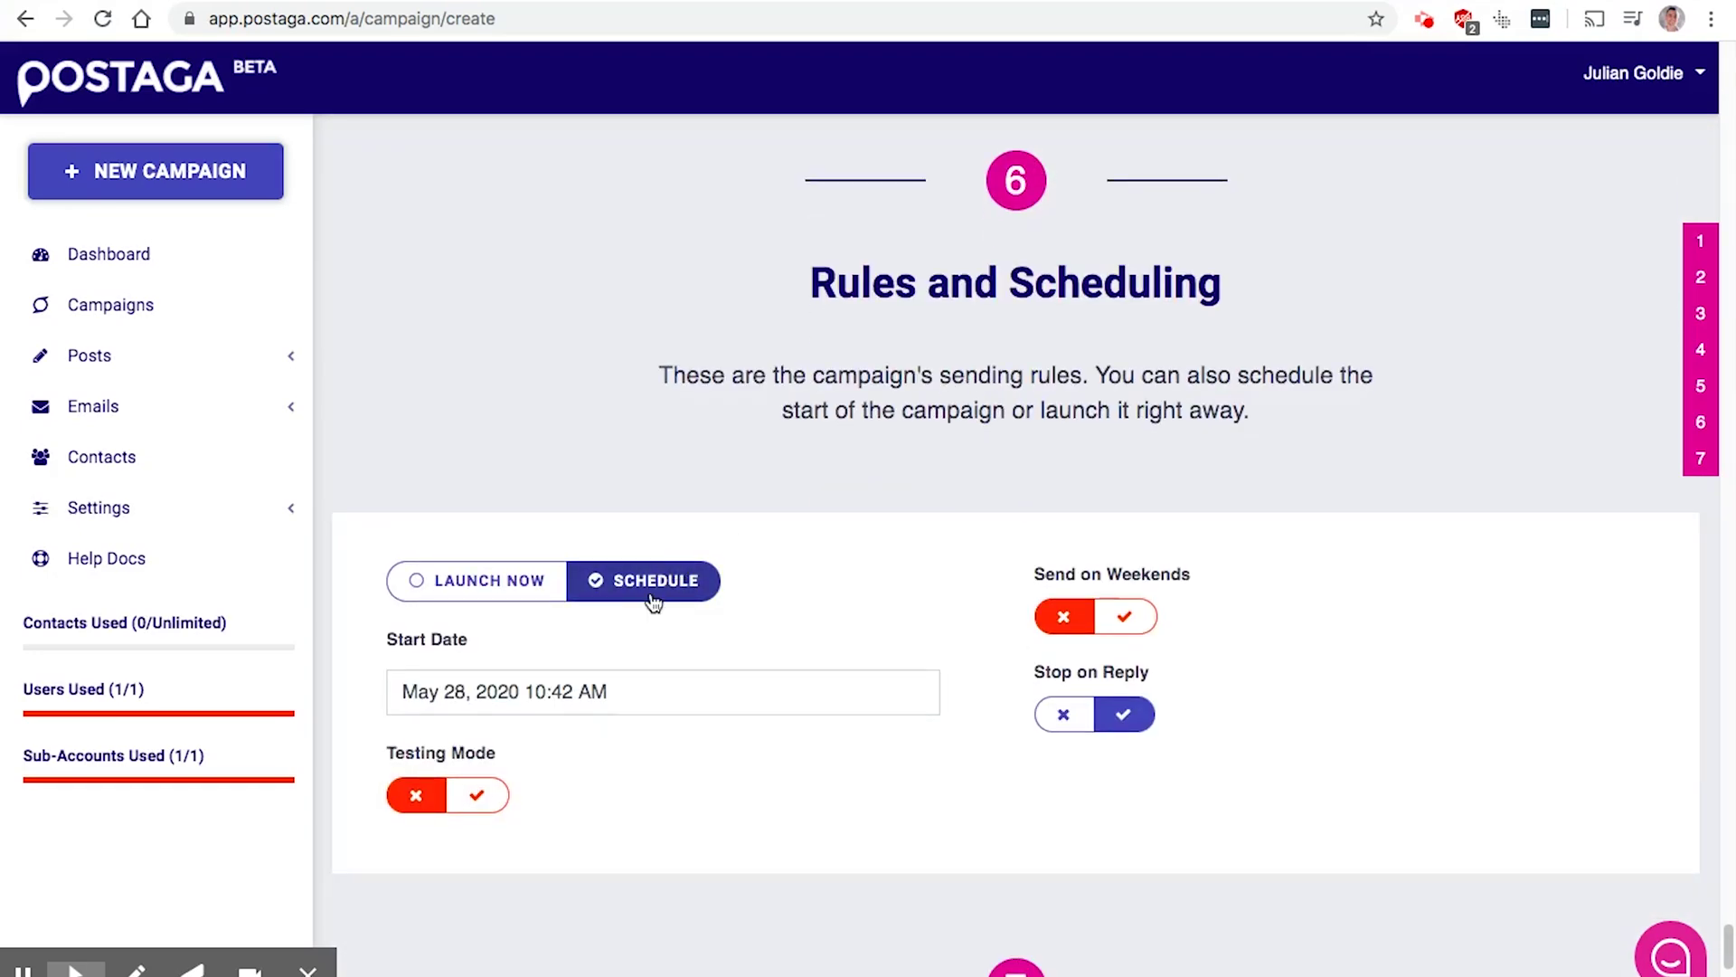
left_click(564, 701)
left_click(833, 756)
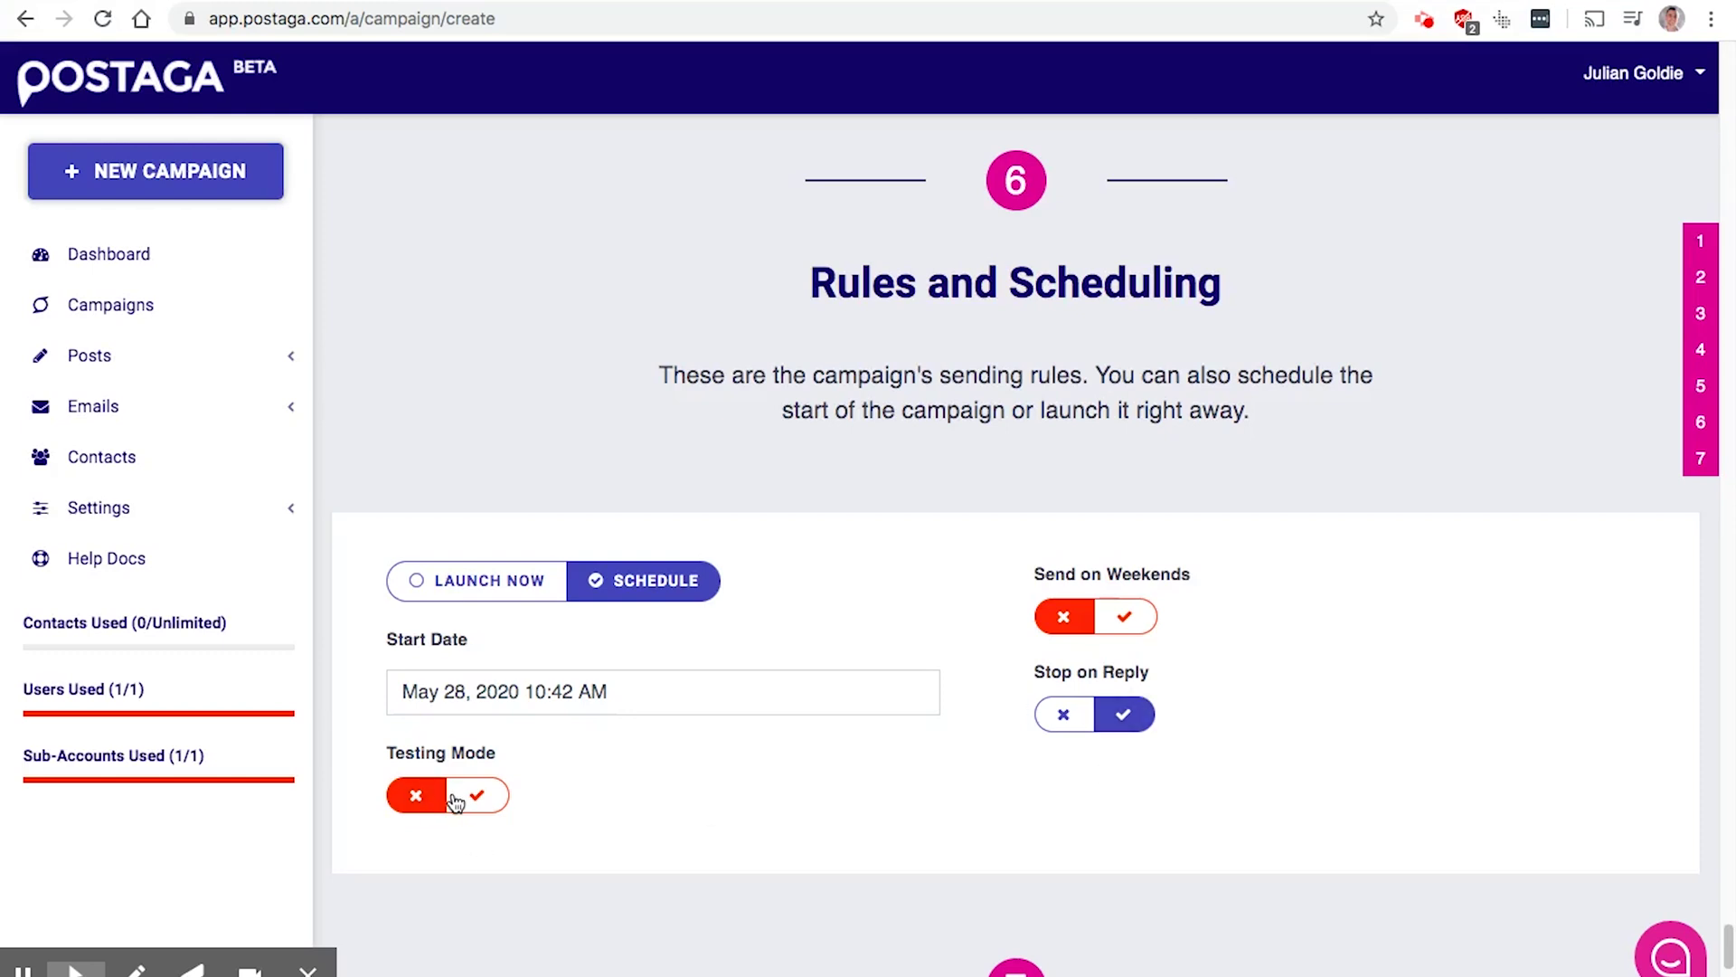
scroll(535, 839, "down", 5)
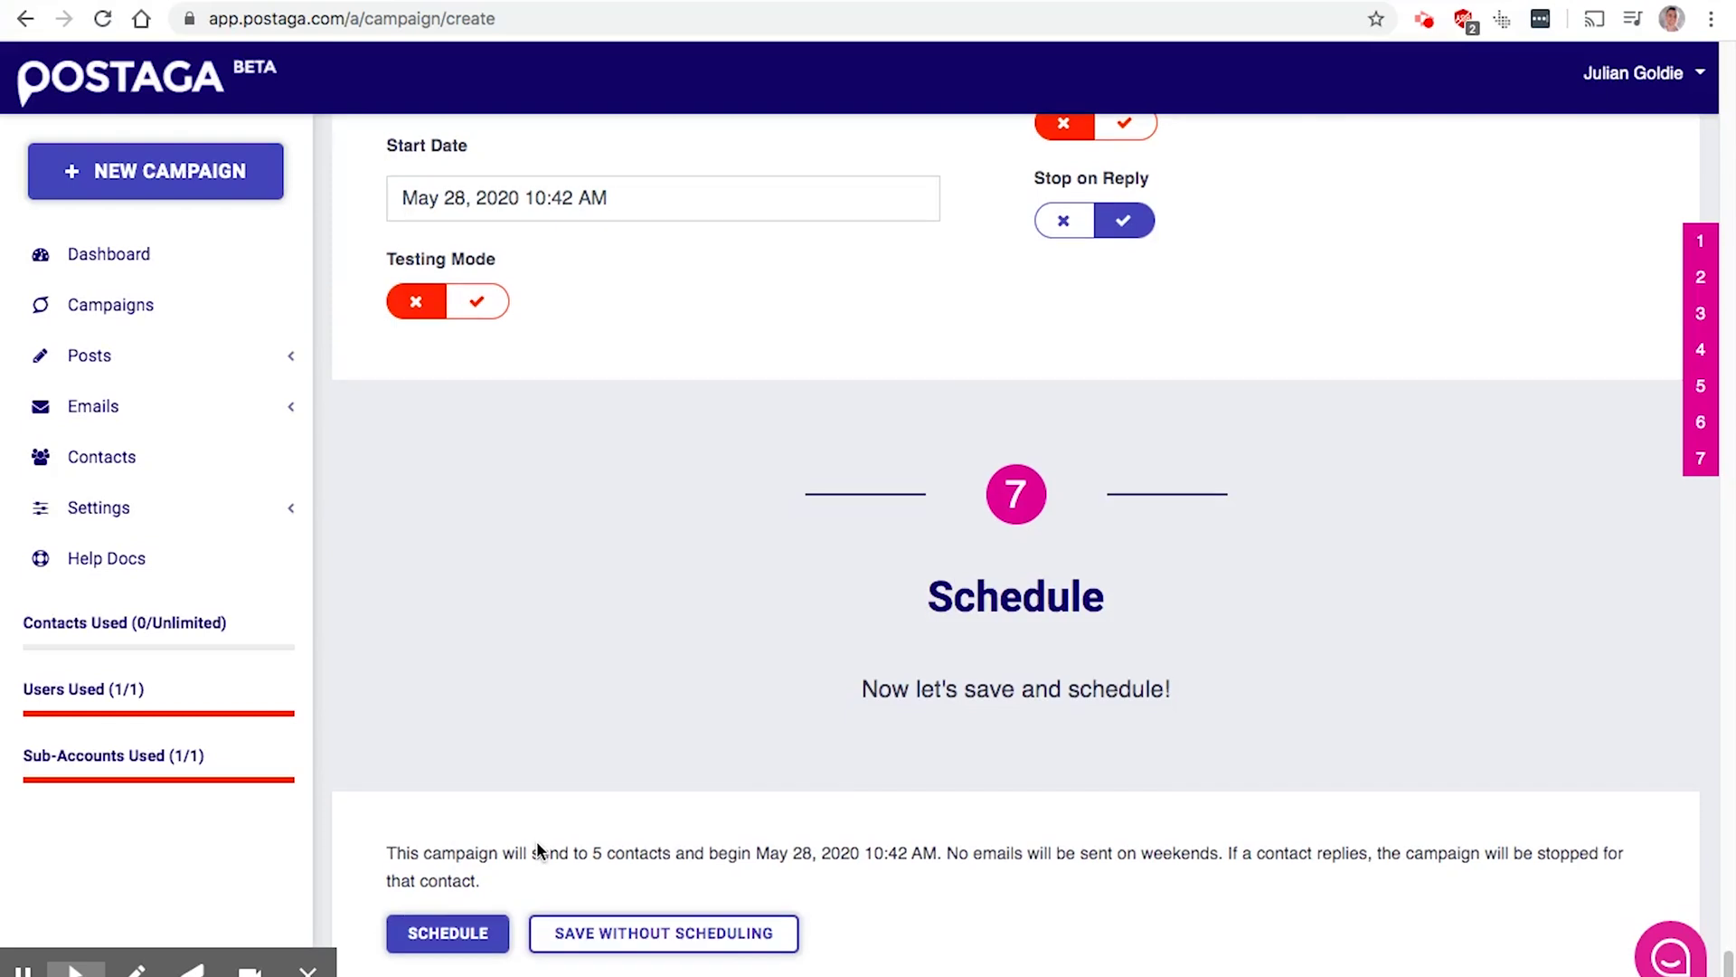
scroll(537, 844, "down", 1)
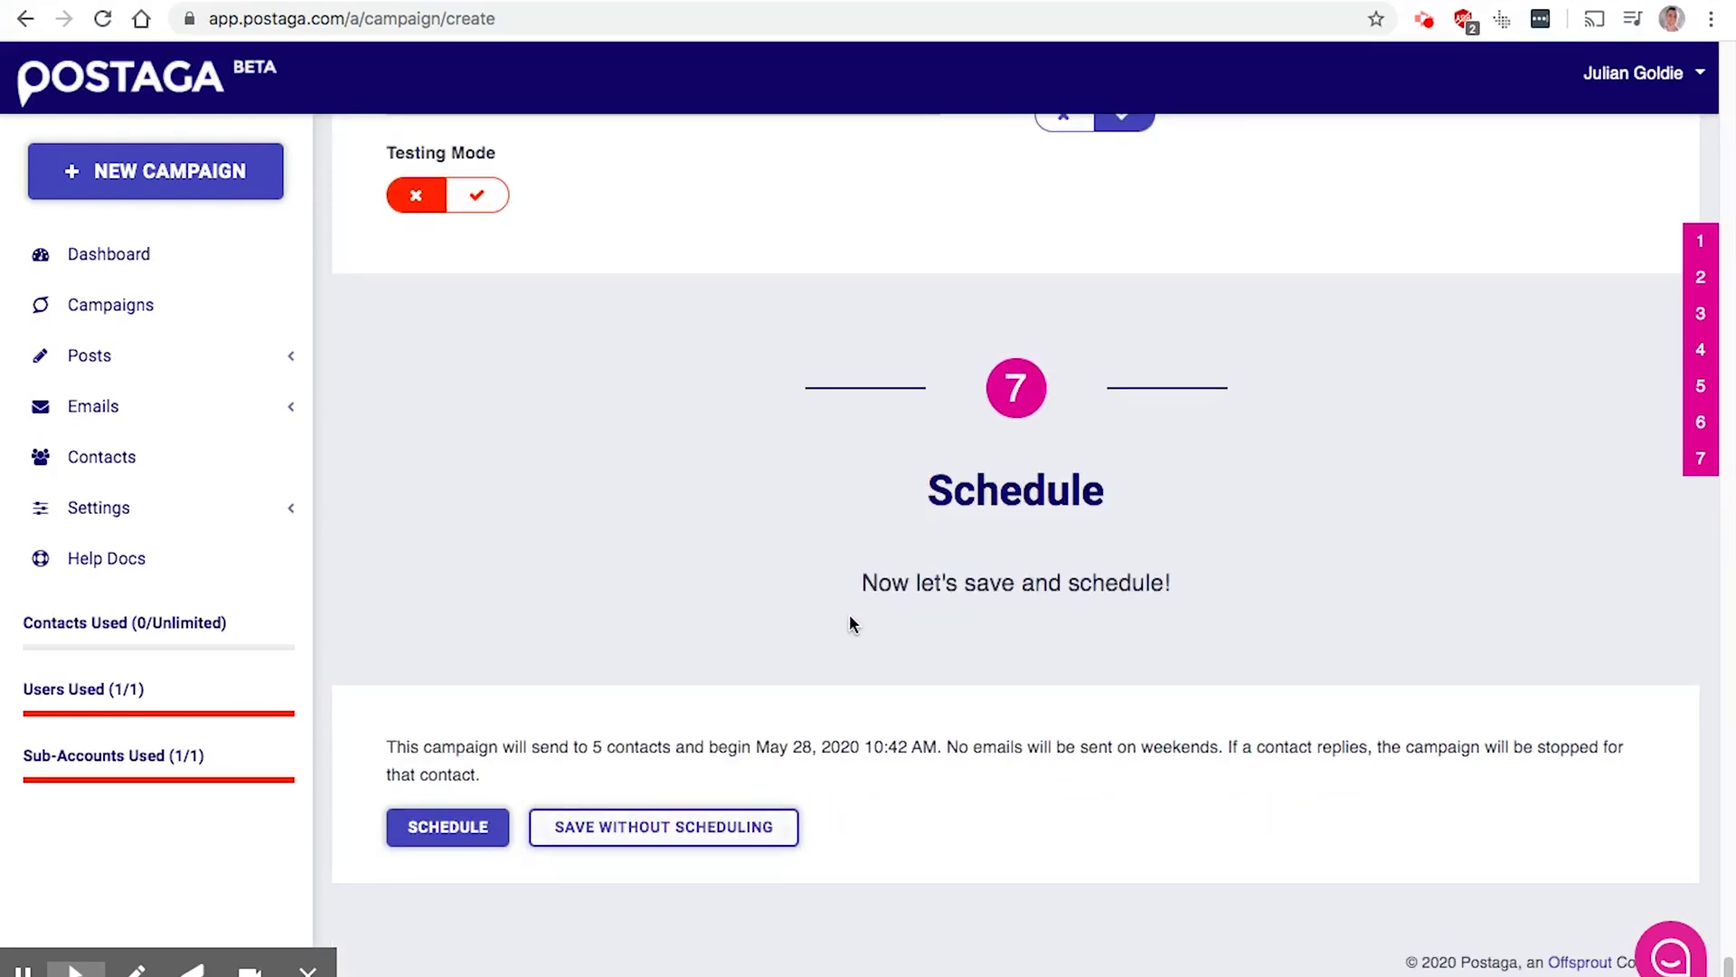
left_click(486, 836)
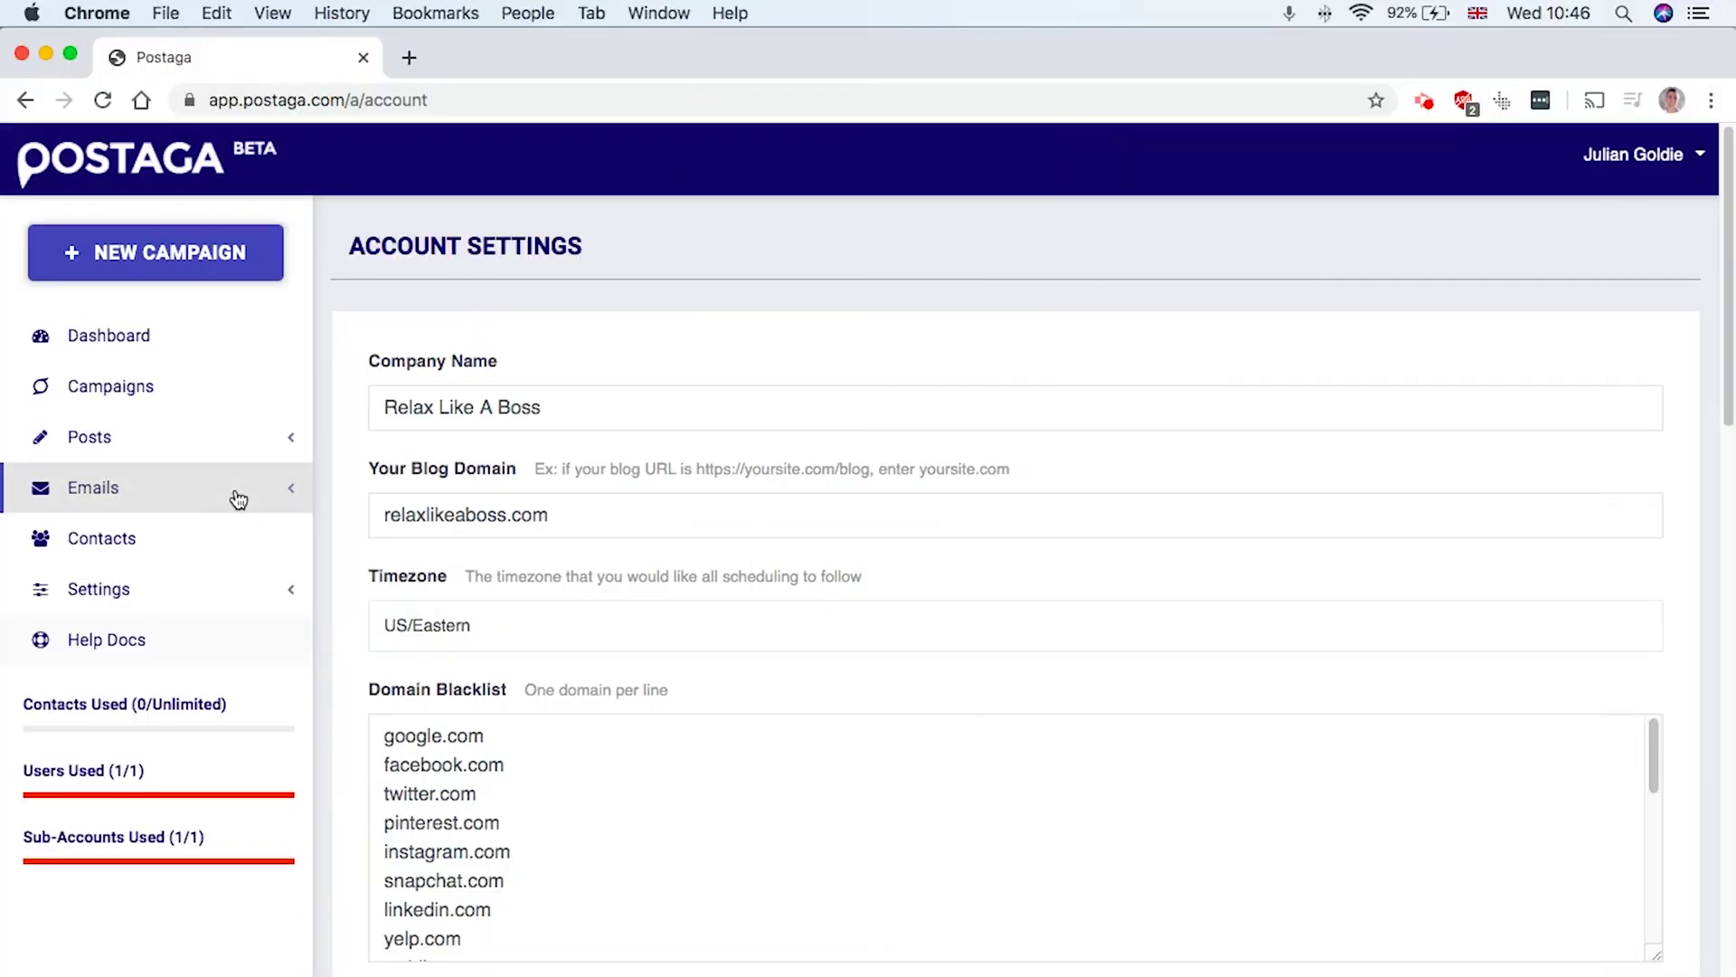
Open Account settings and highlight the company name and blog domain relaxlikeaboss.com
left_click(206, 599)
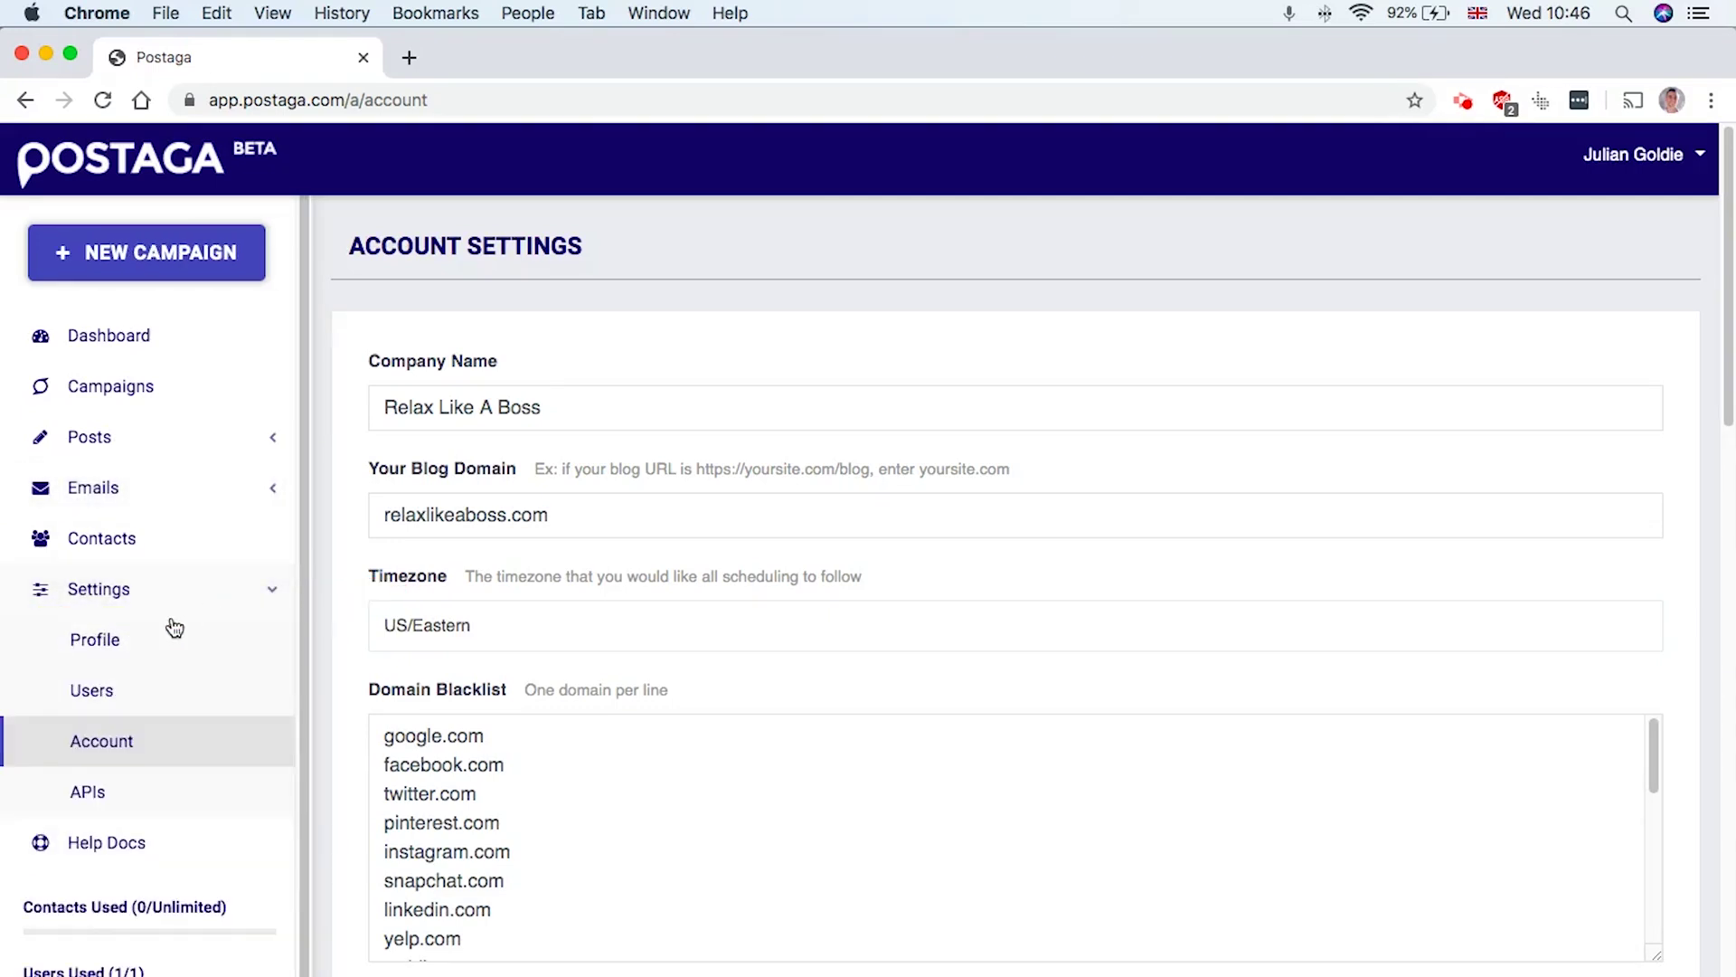
scroll(679, 606, "down", 1)
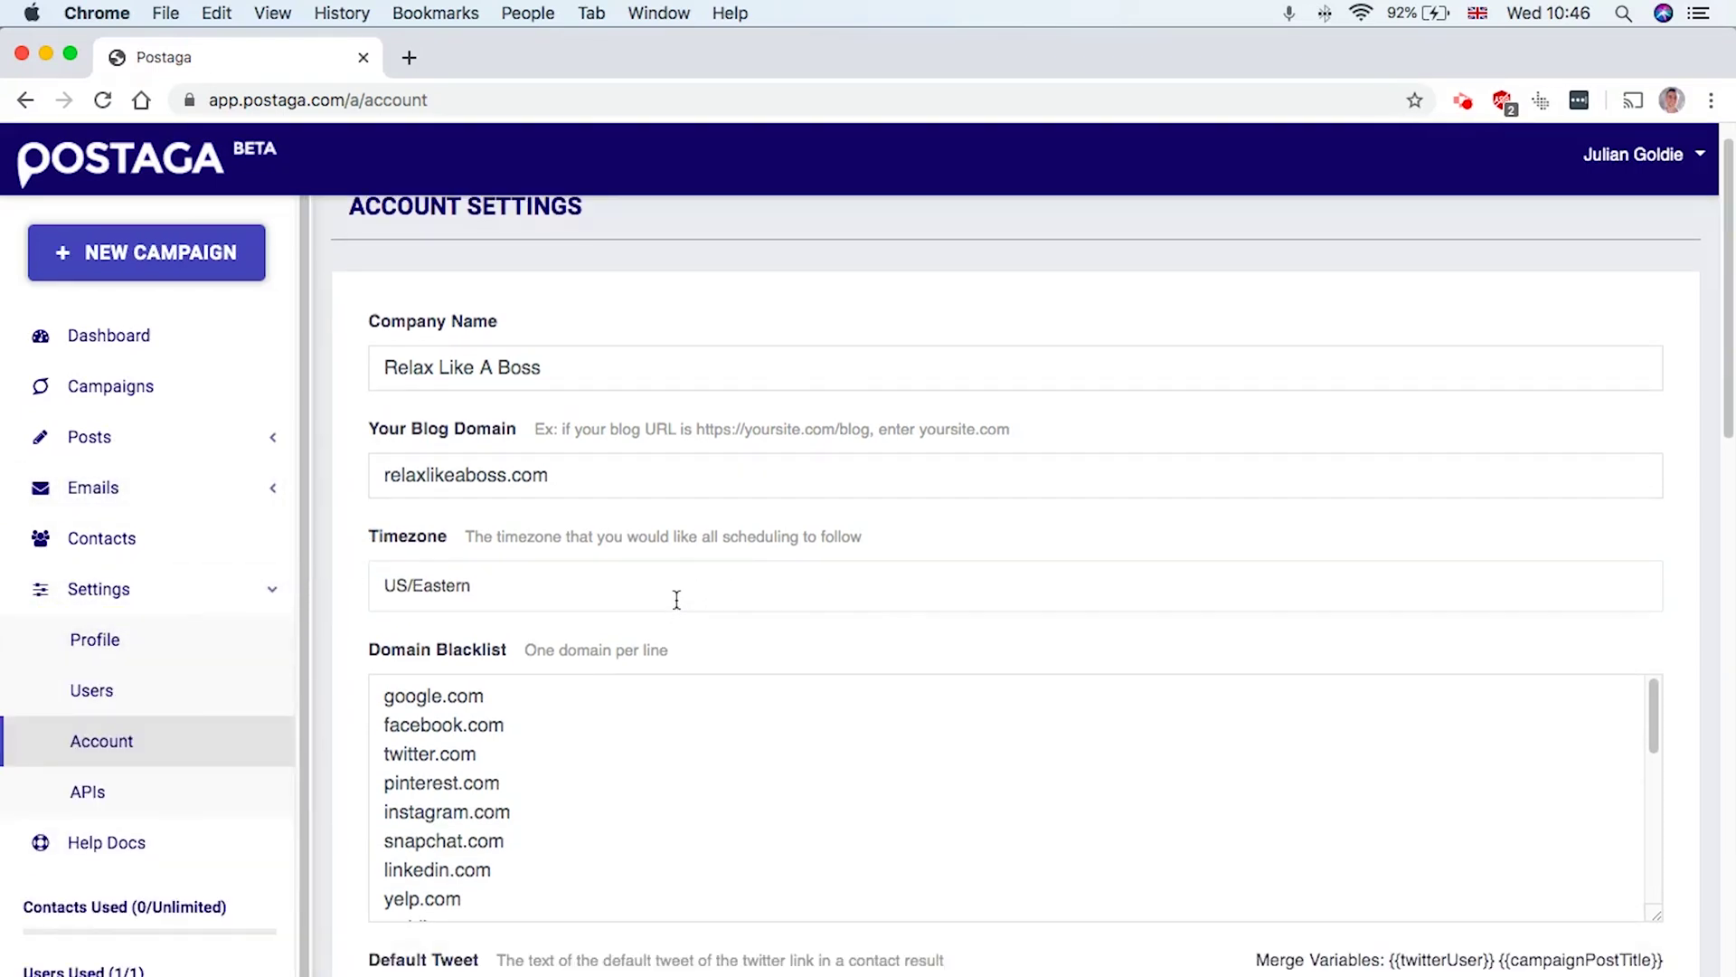
triple_click(721, 361)
double_click(692, 467)
triple_click(693, 466)
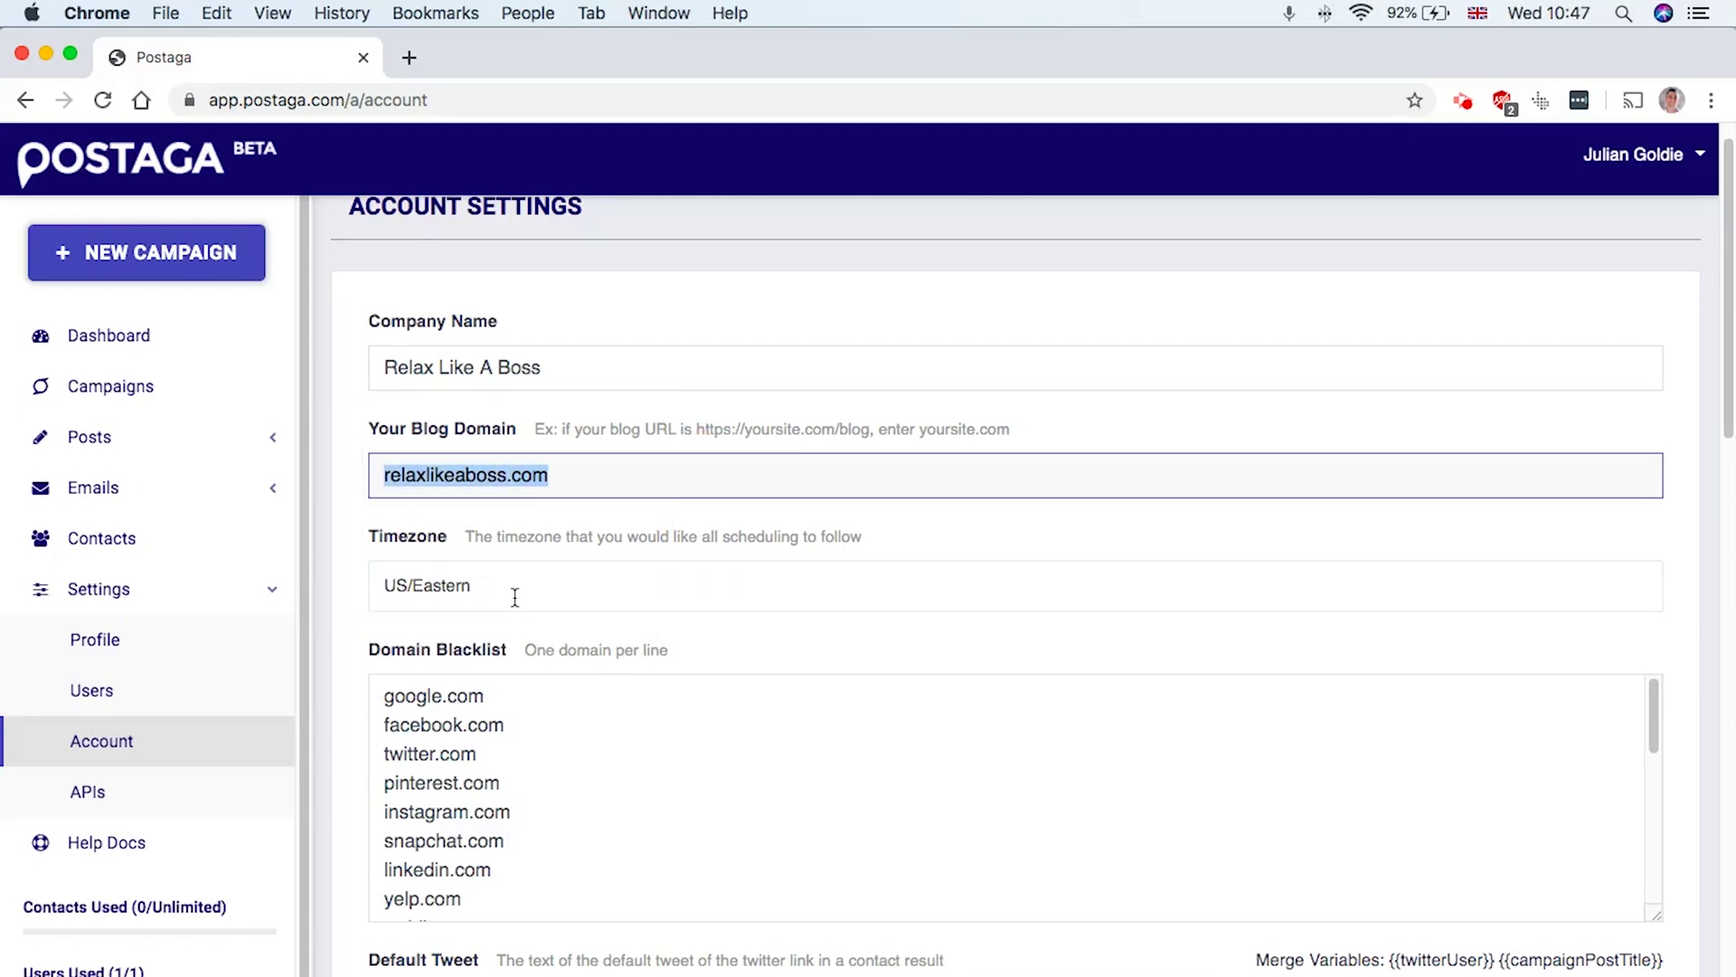
Review the domain blacklist entries facebook.com, twitter.com and linkedin.com
scroll(515, 597, "down", 4)
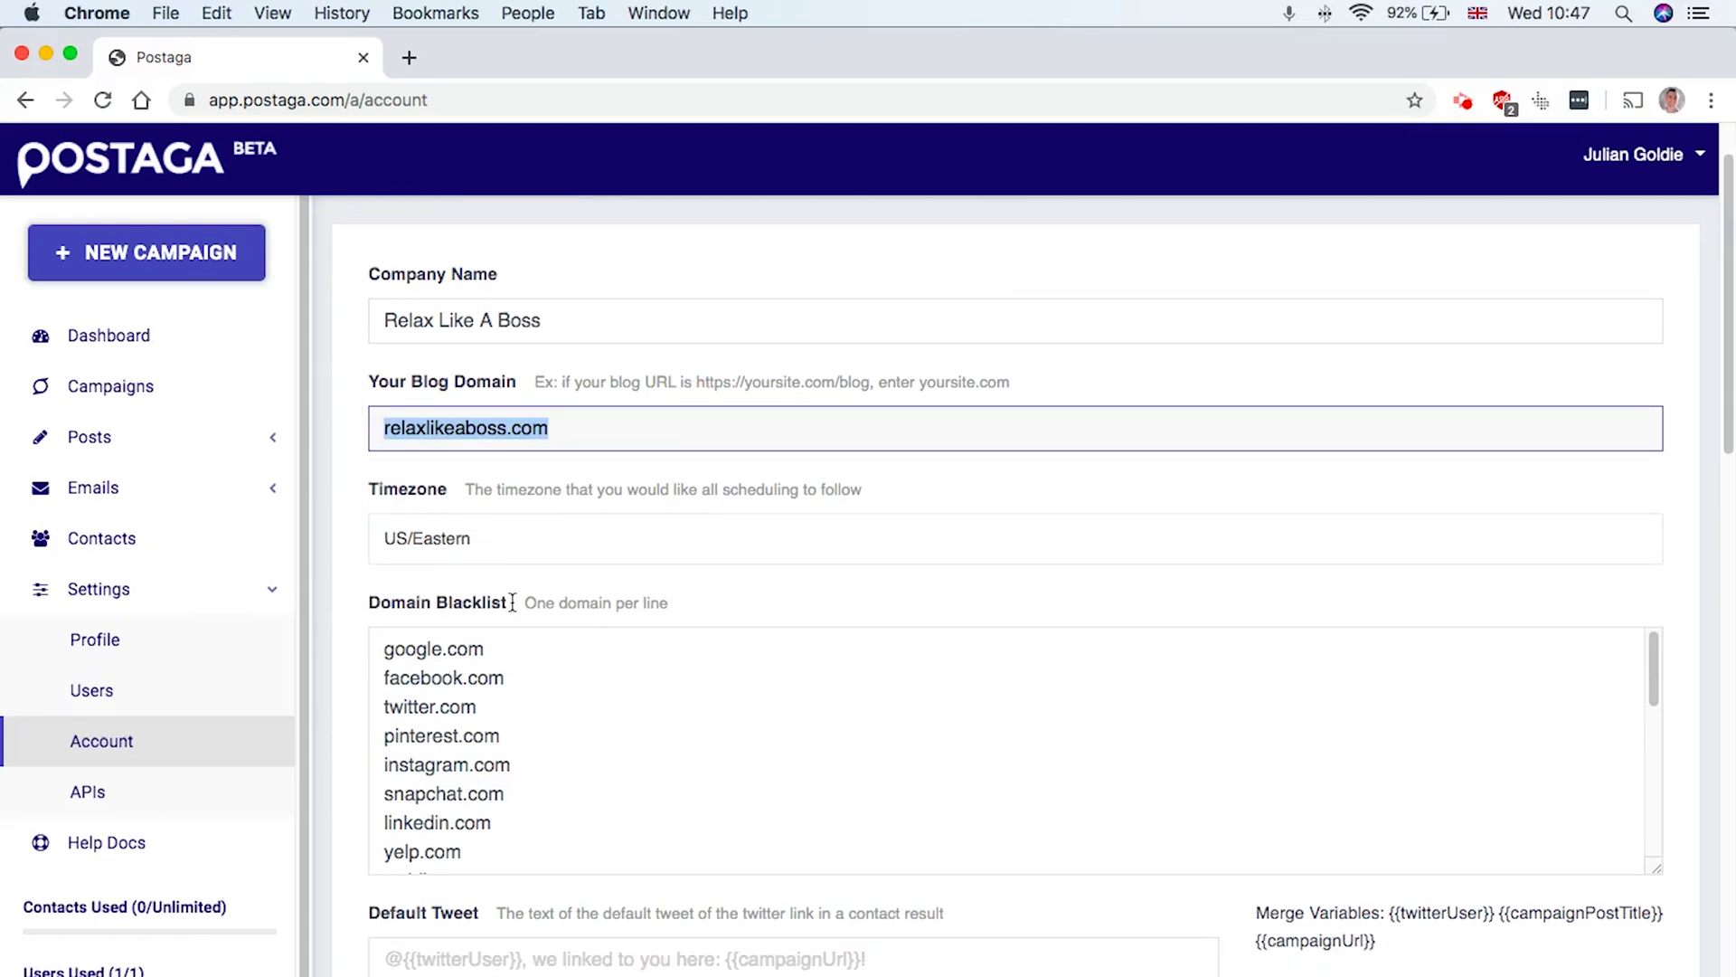
scroll(579, 638, "down", 5)
scroll(579, 639, "up", 5)
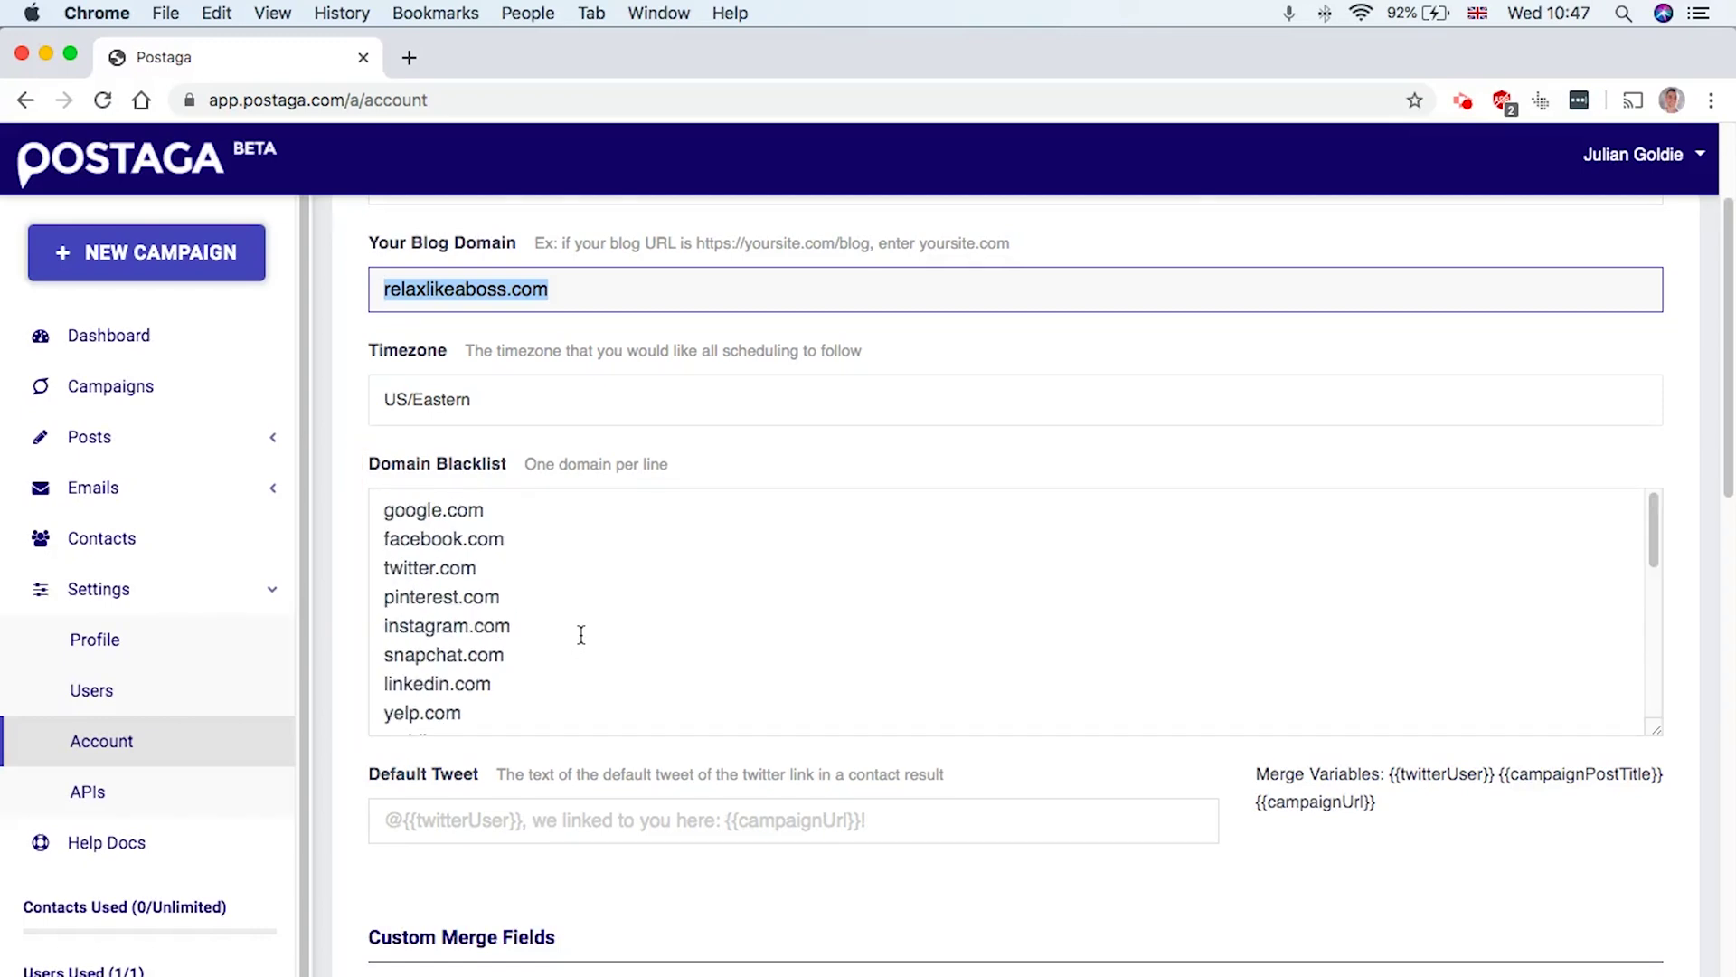
scroll(581, 635, "down", 3)
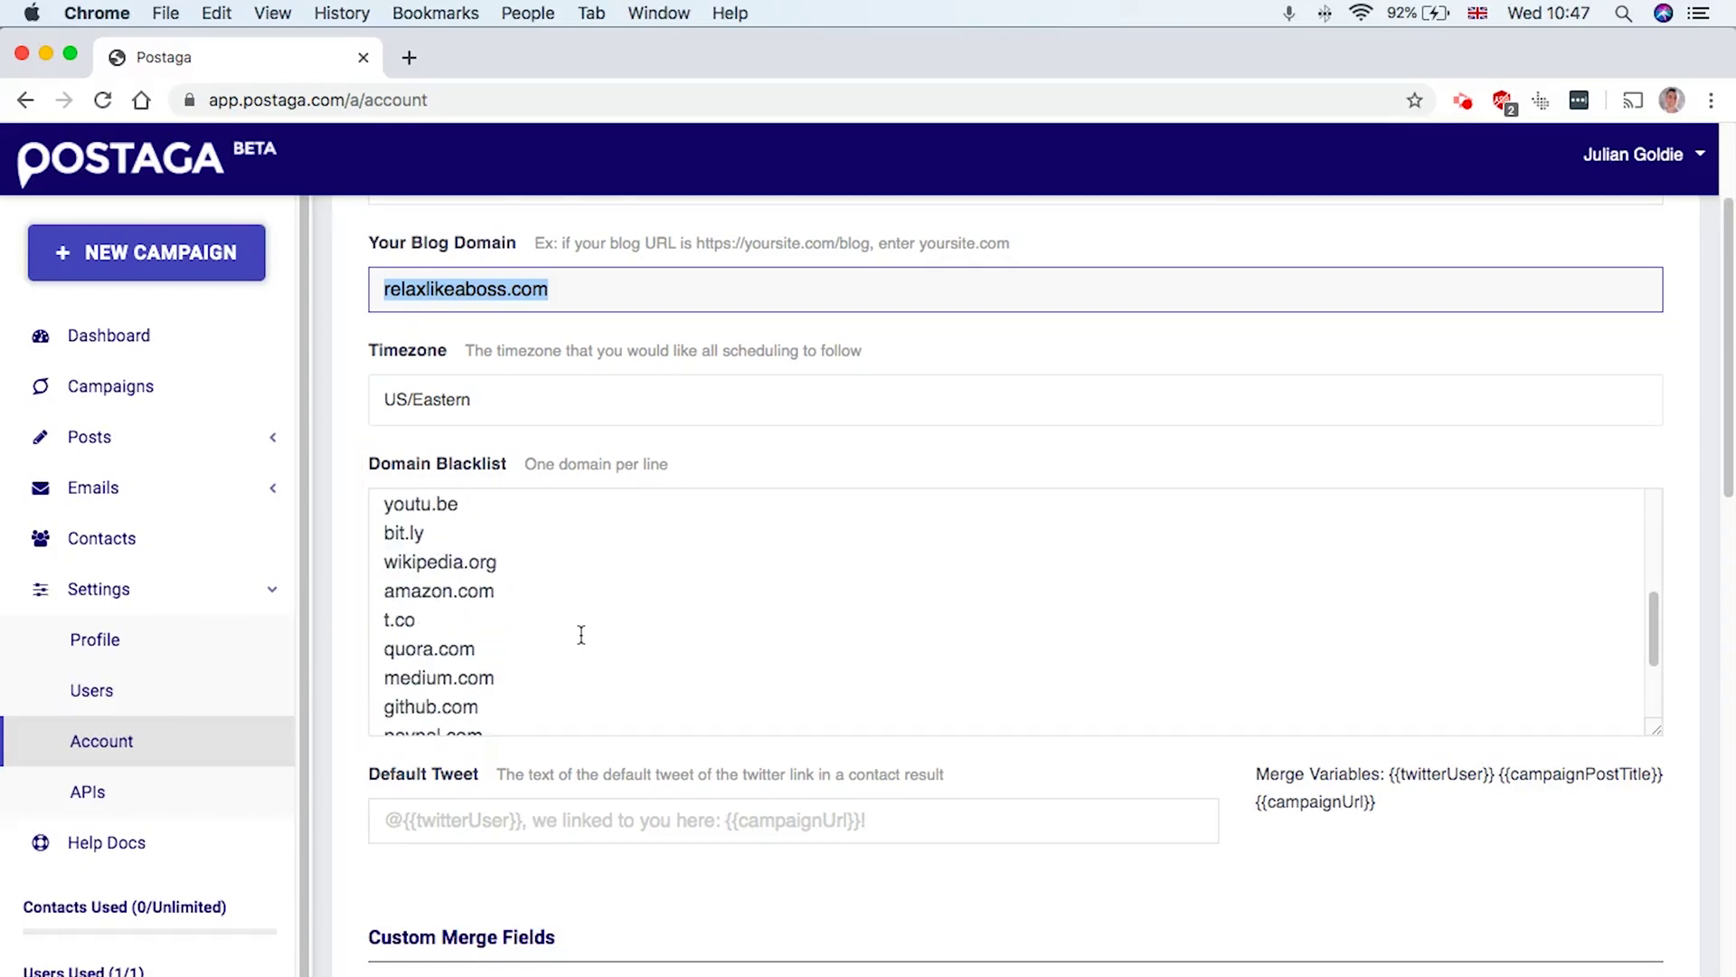
scroll(582, 635, "down", 2)
scroll(581, 635, "up", 5)
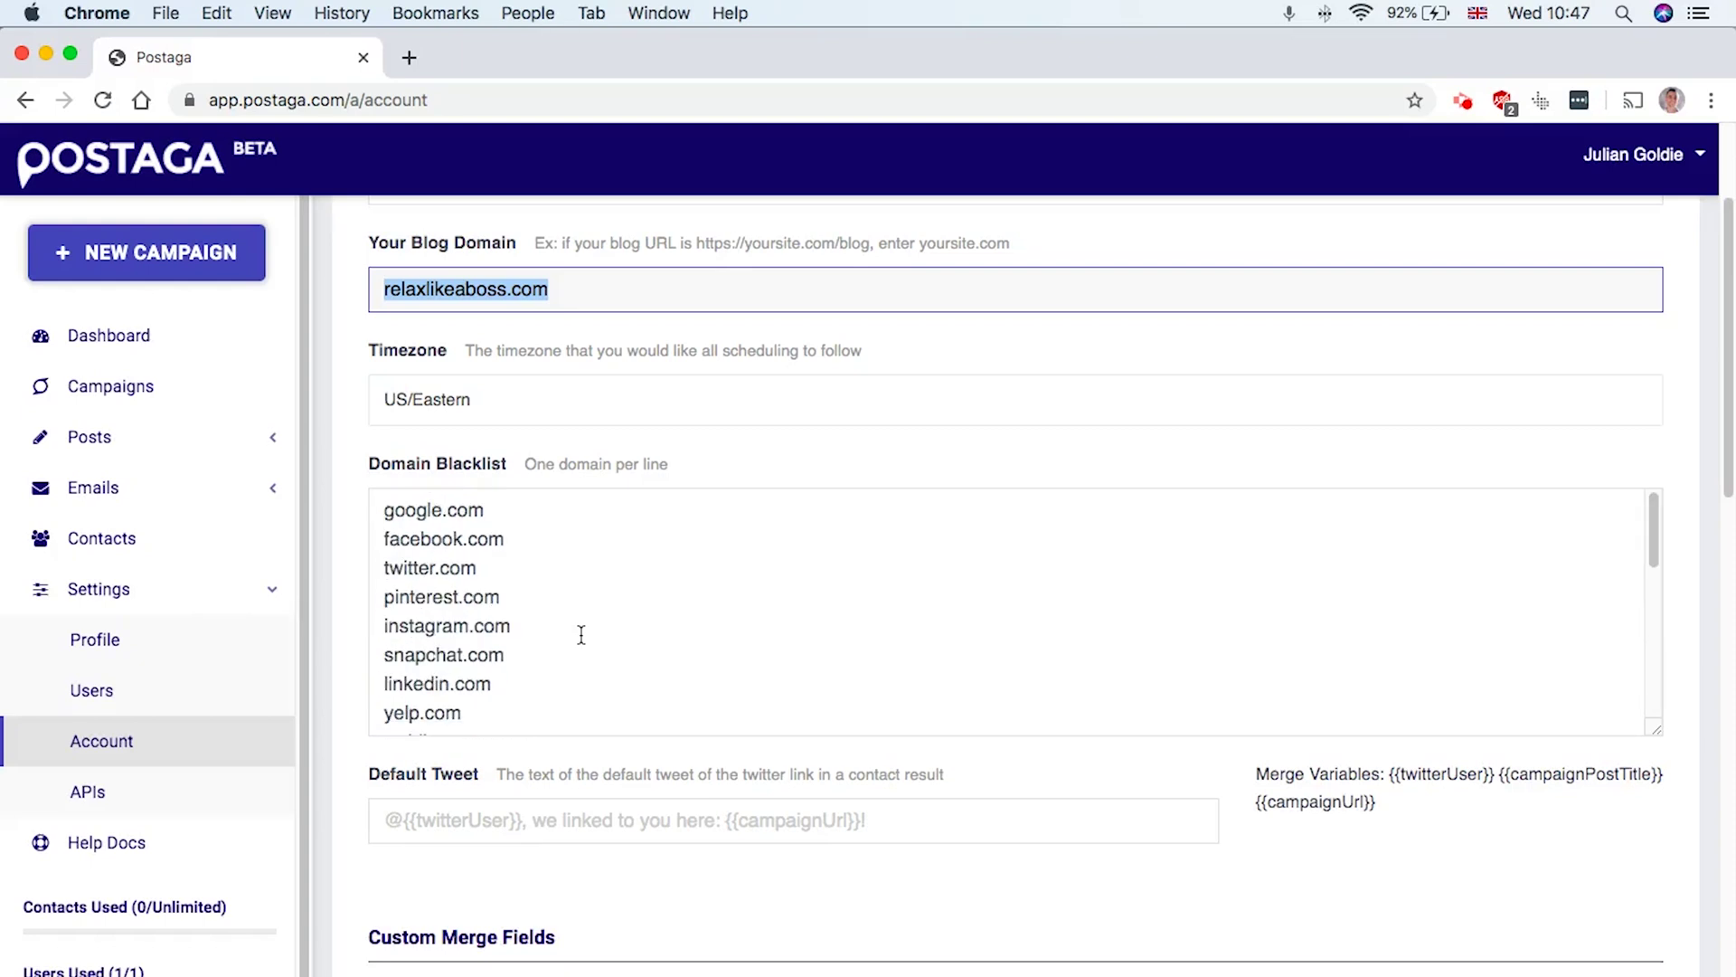
left_click(412, 541)
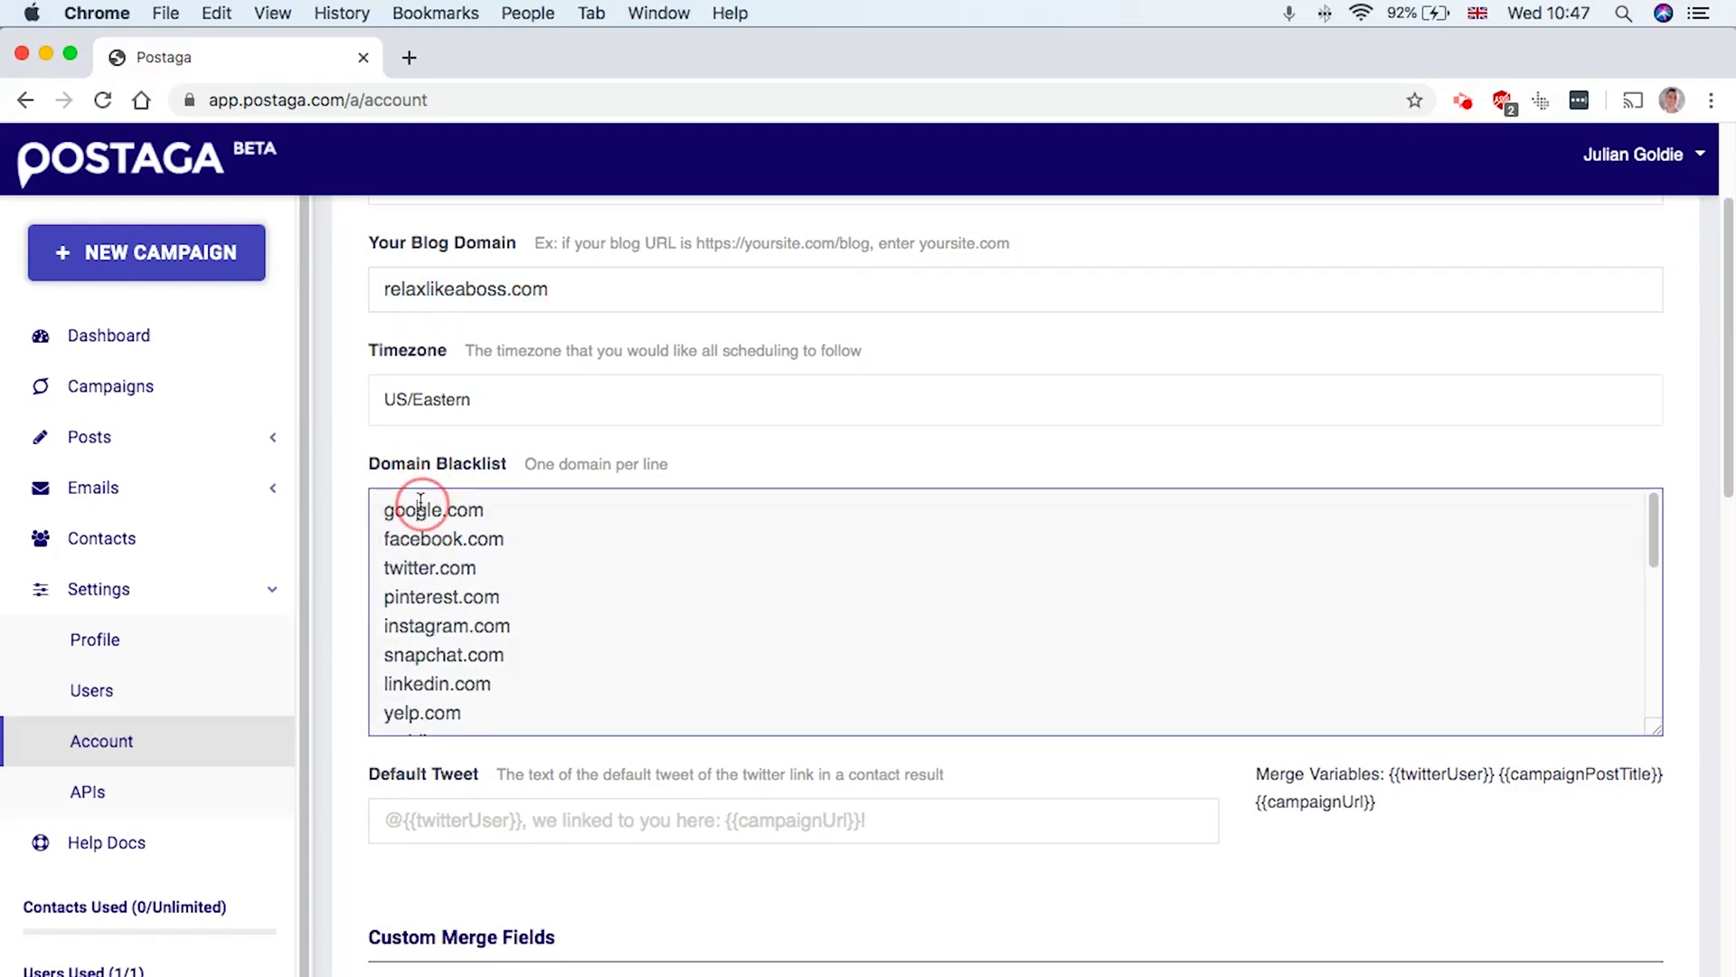
double_click(425, 539)
left_click(438, 567)
left_click(676, 677)
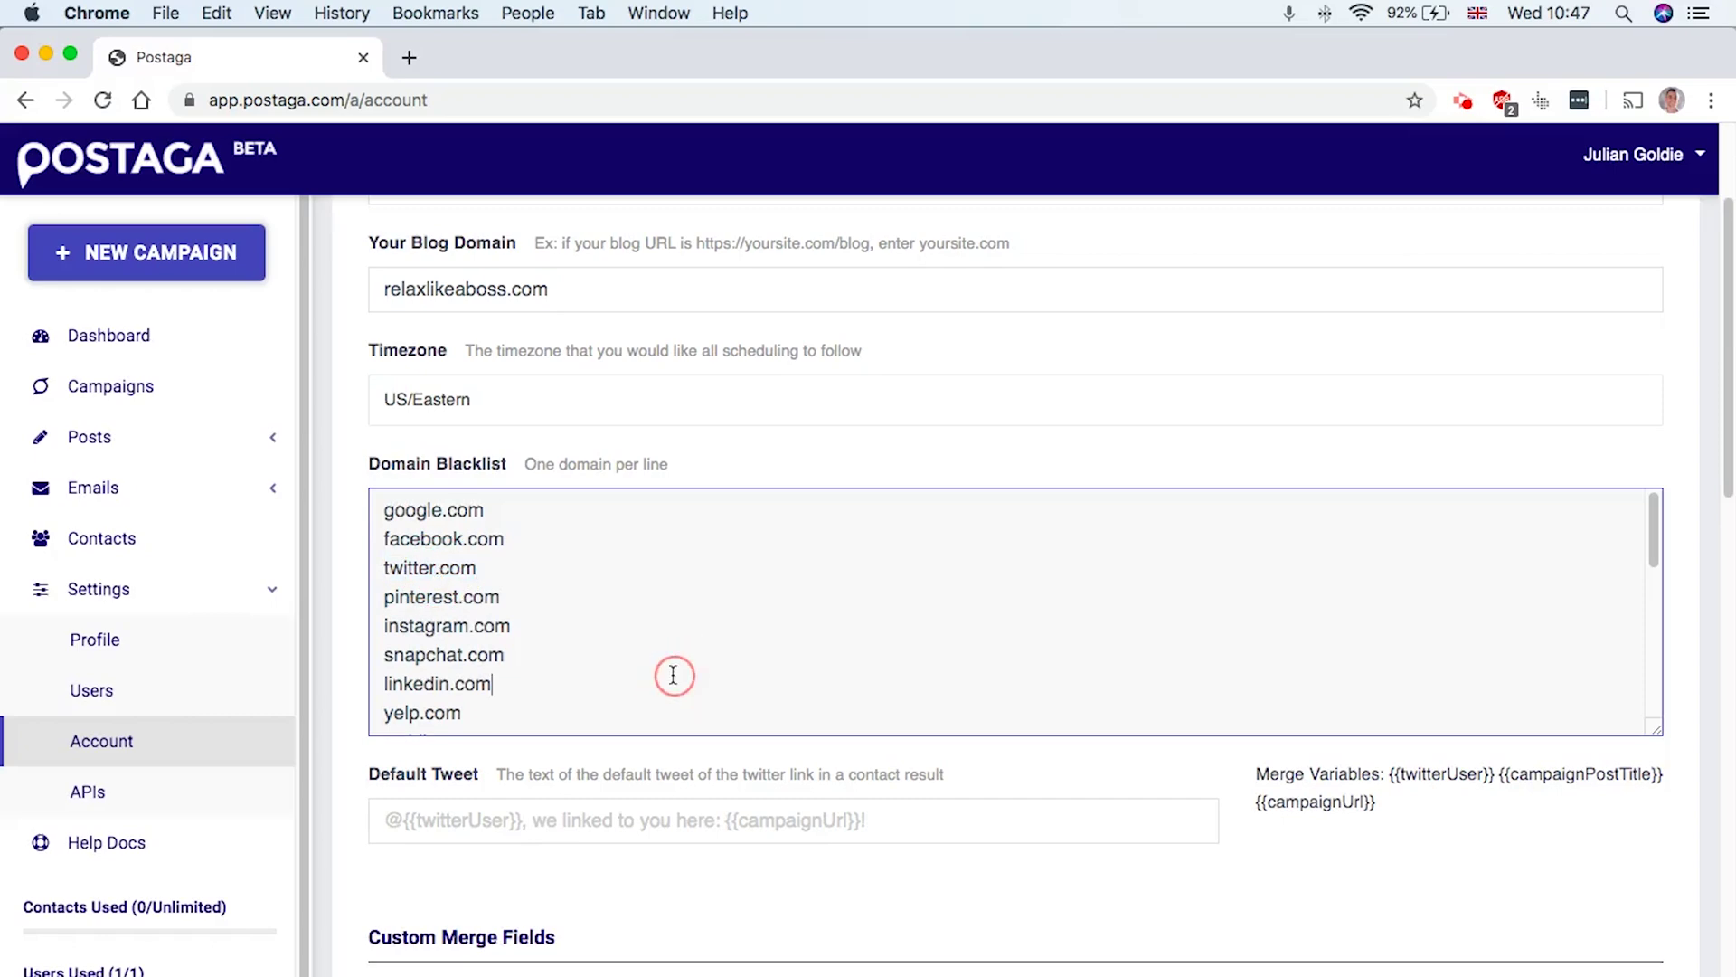
scroll(659, 747, "down", 2)
left_click(637, 827)
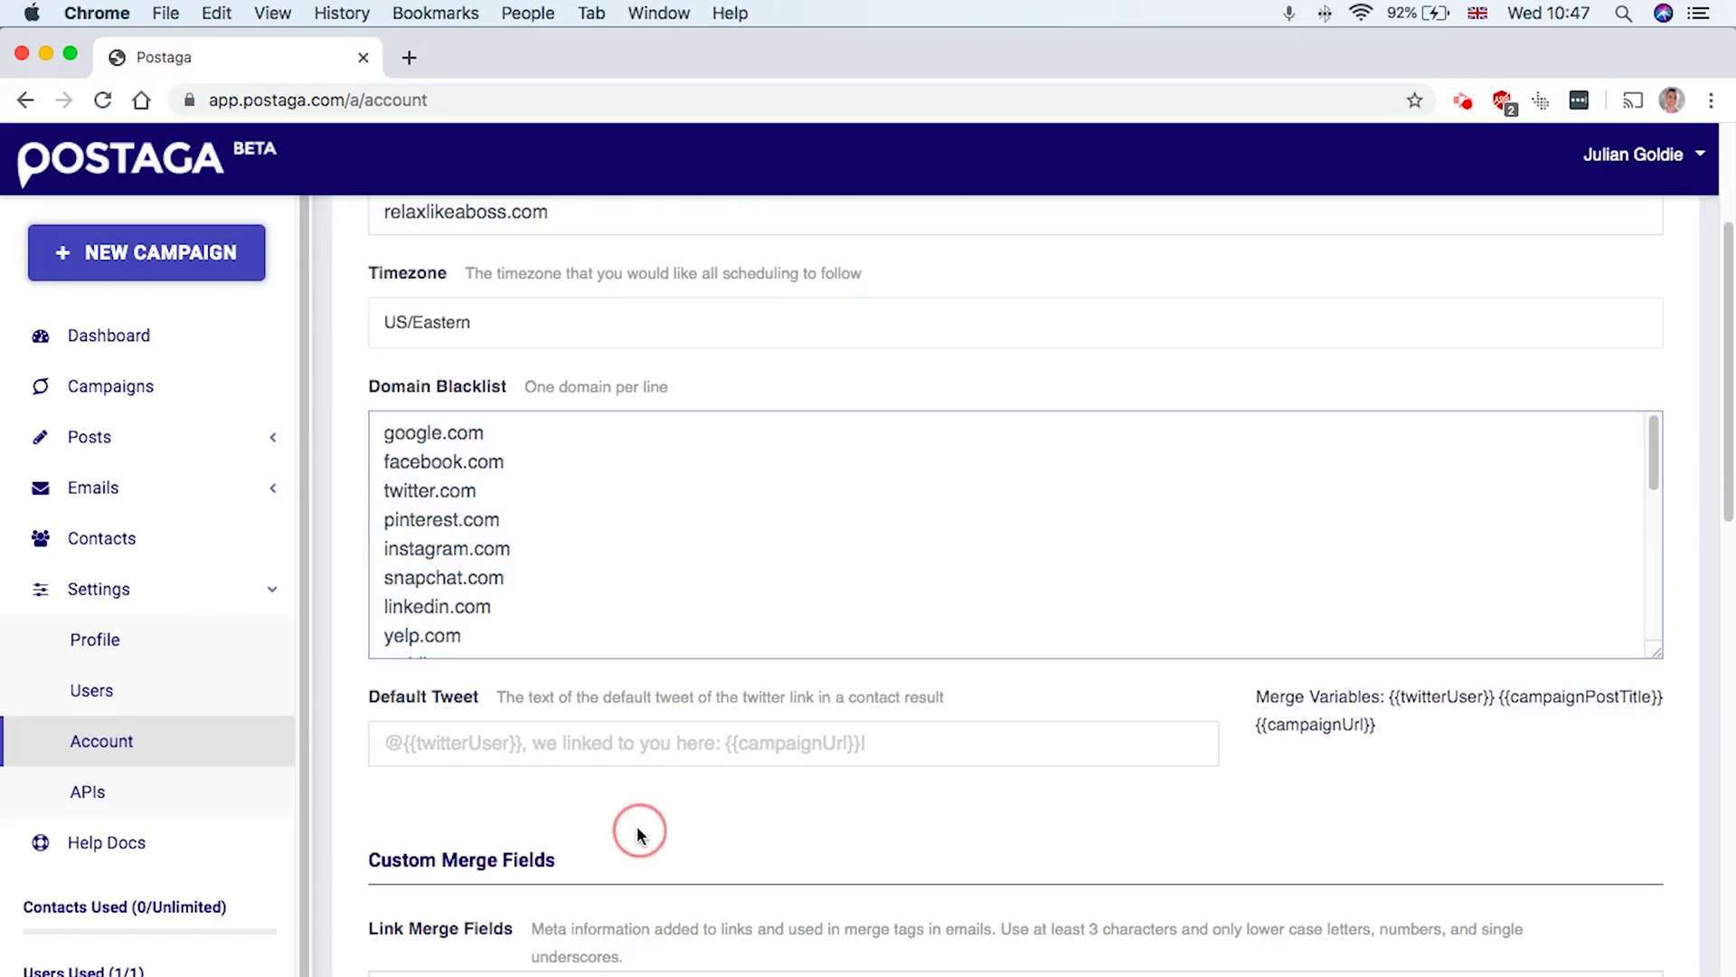
Scroll the remaining account settings through Testing Mode, then view the empty Users list
scroll(637, 816, "down", 8)
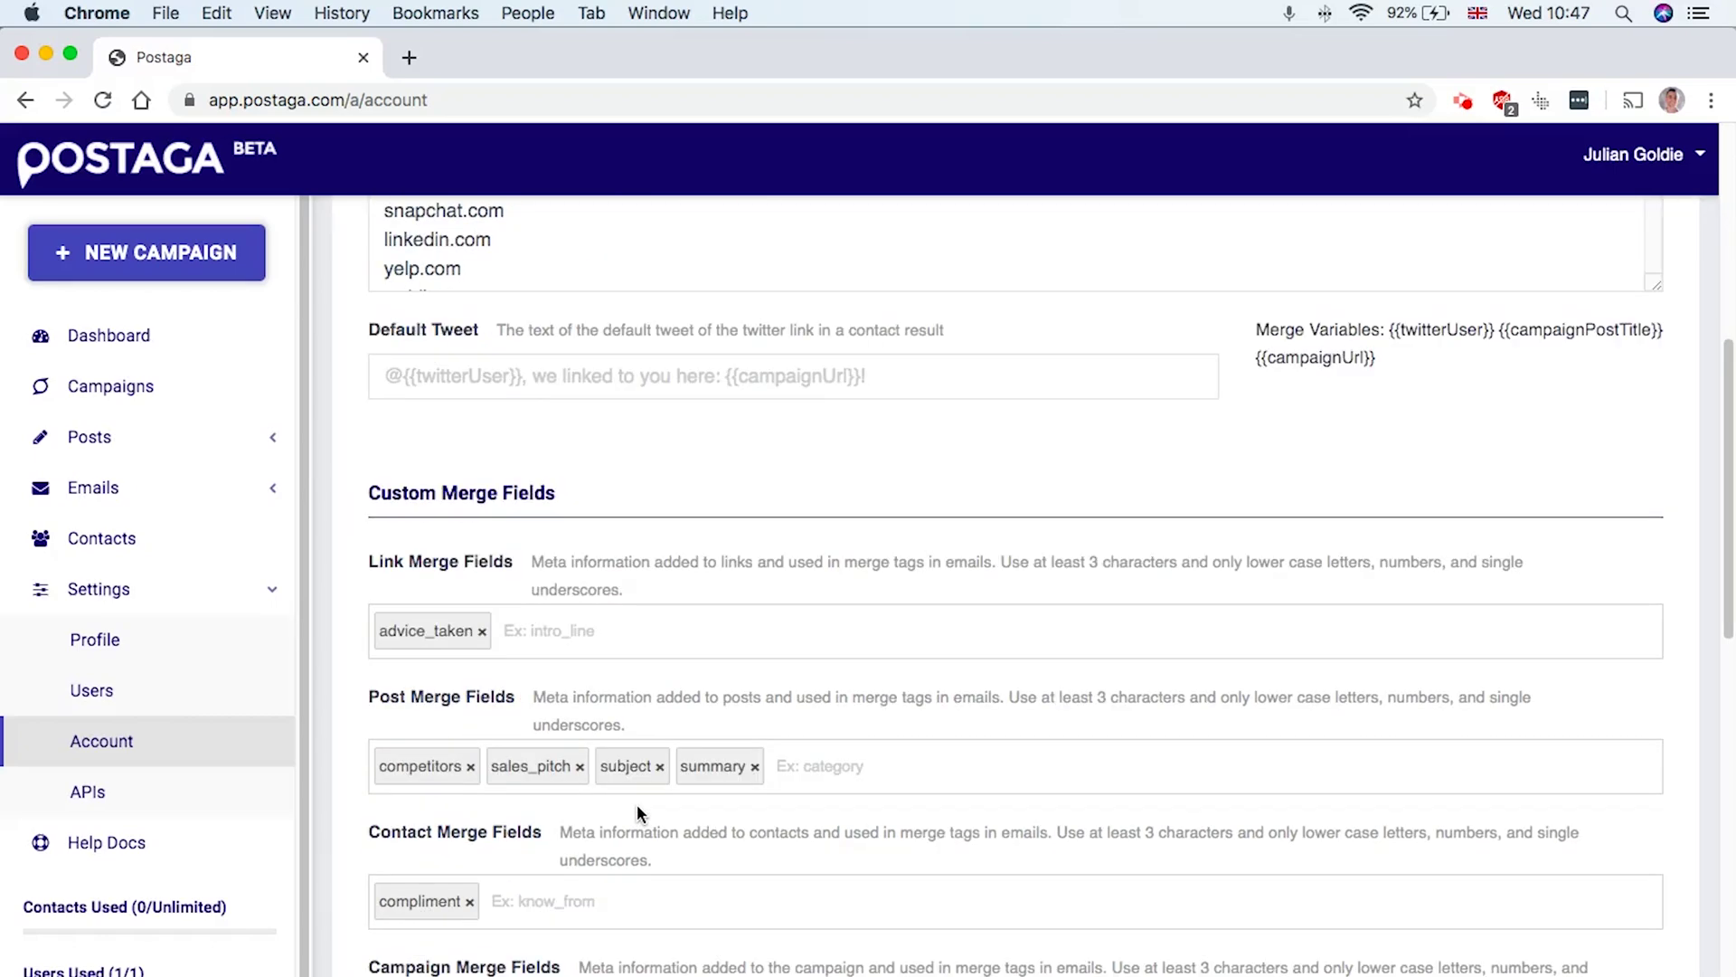
scroll(597, 687, "up", 2)
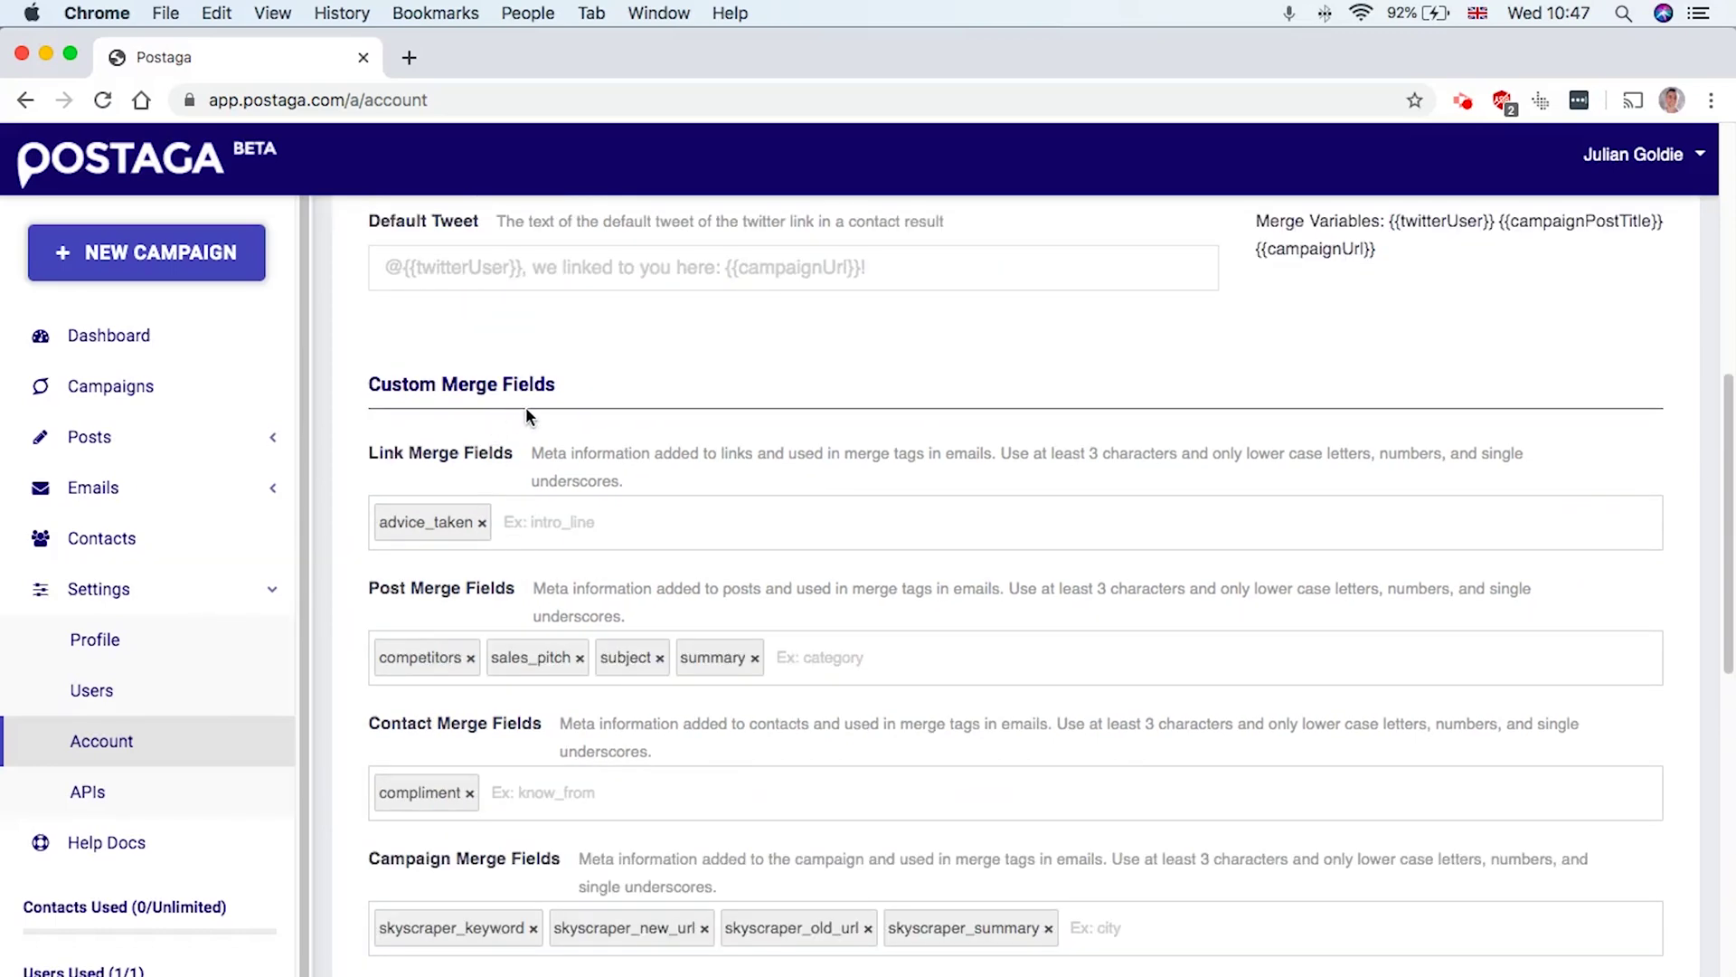
scroll(724, 791, "down", 1)
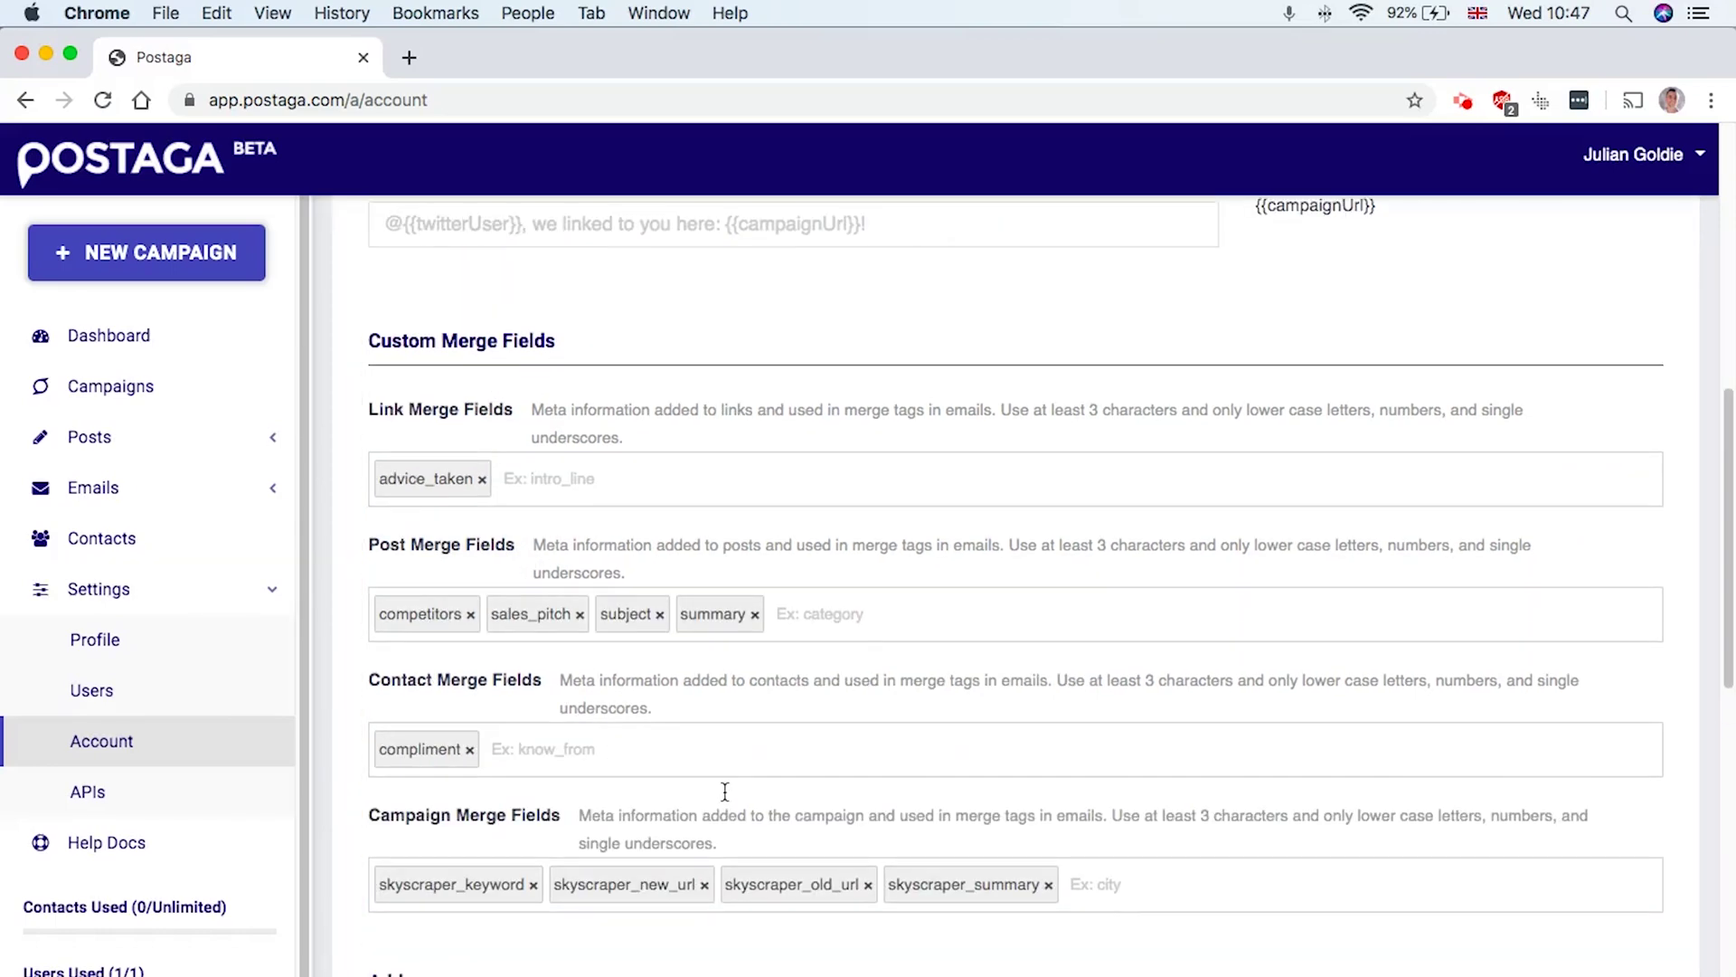
scroll(722, 733, "down", 6)
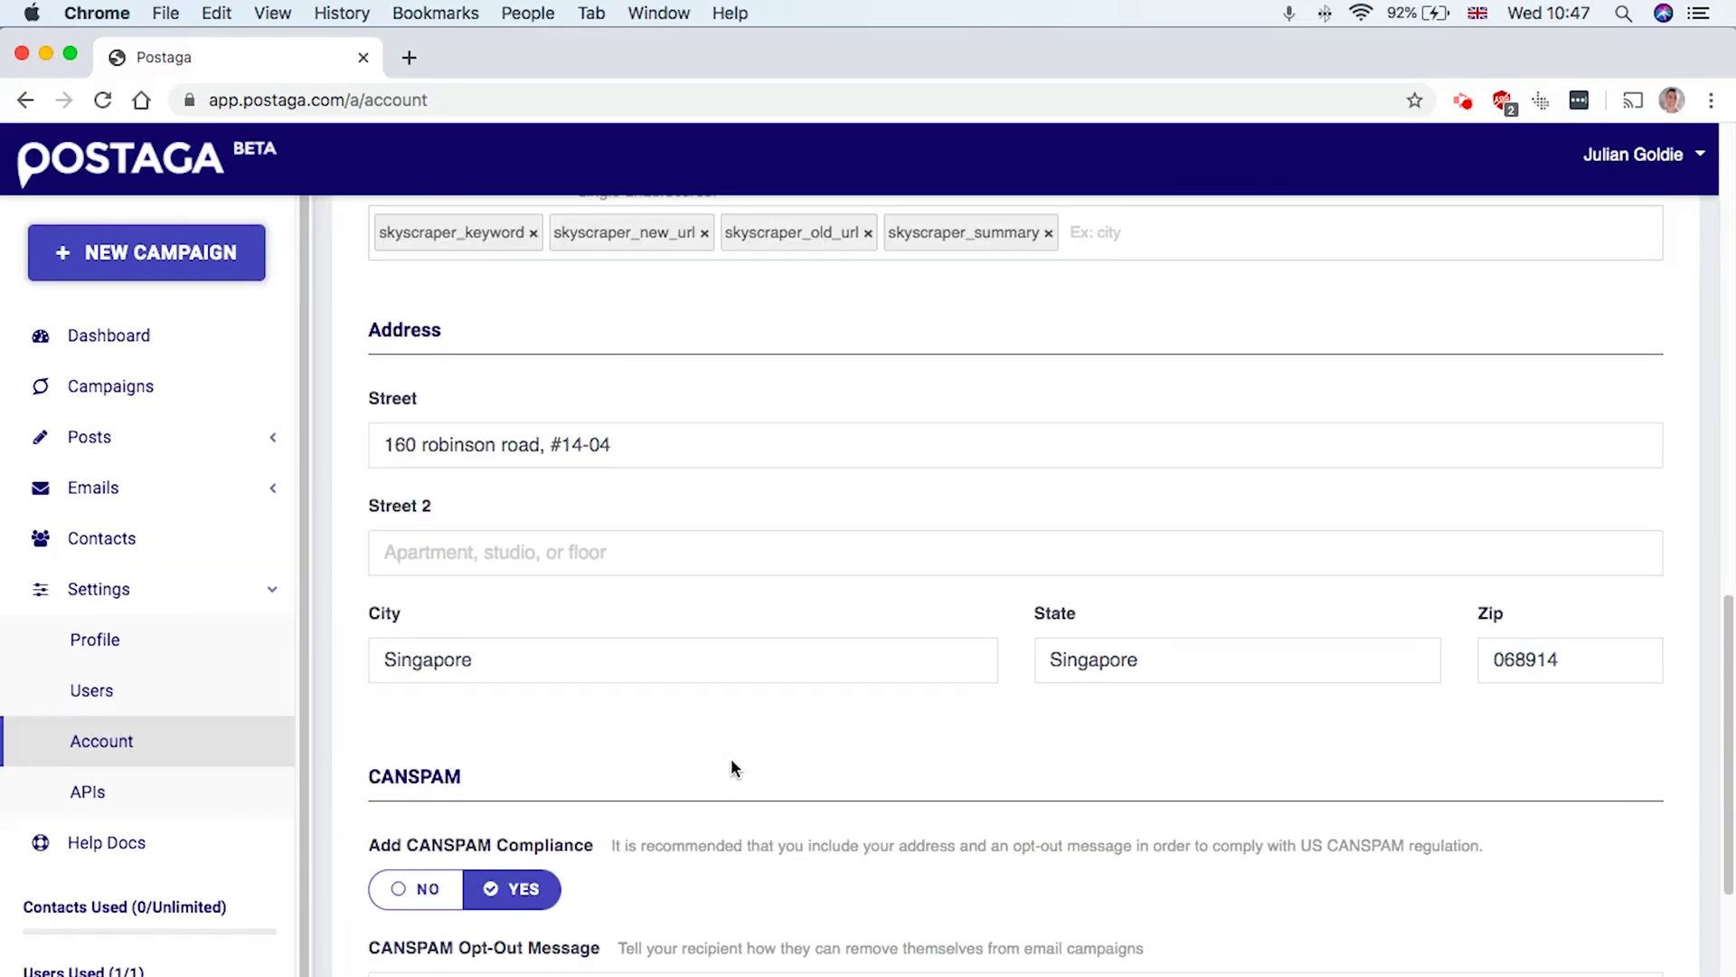
scroll(729, 756, "up", 1)
scroll(729, 756, "down", 3)
scroll(673, 650, "down", 4)
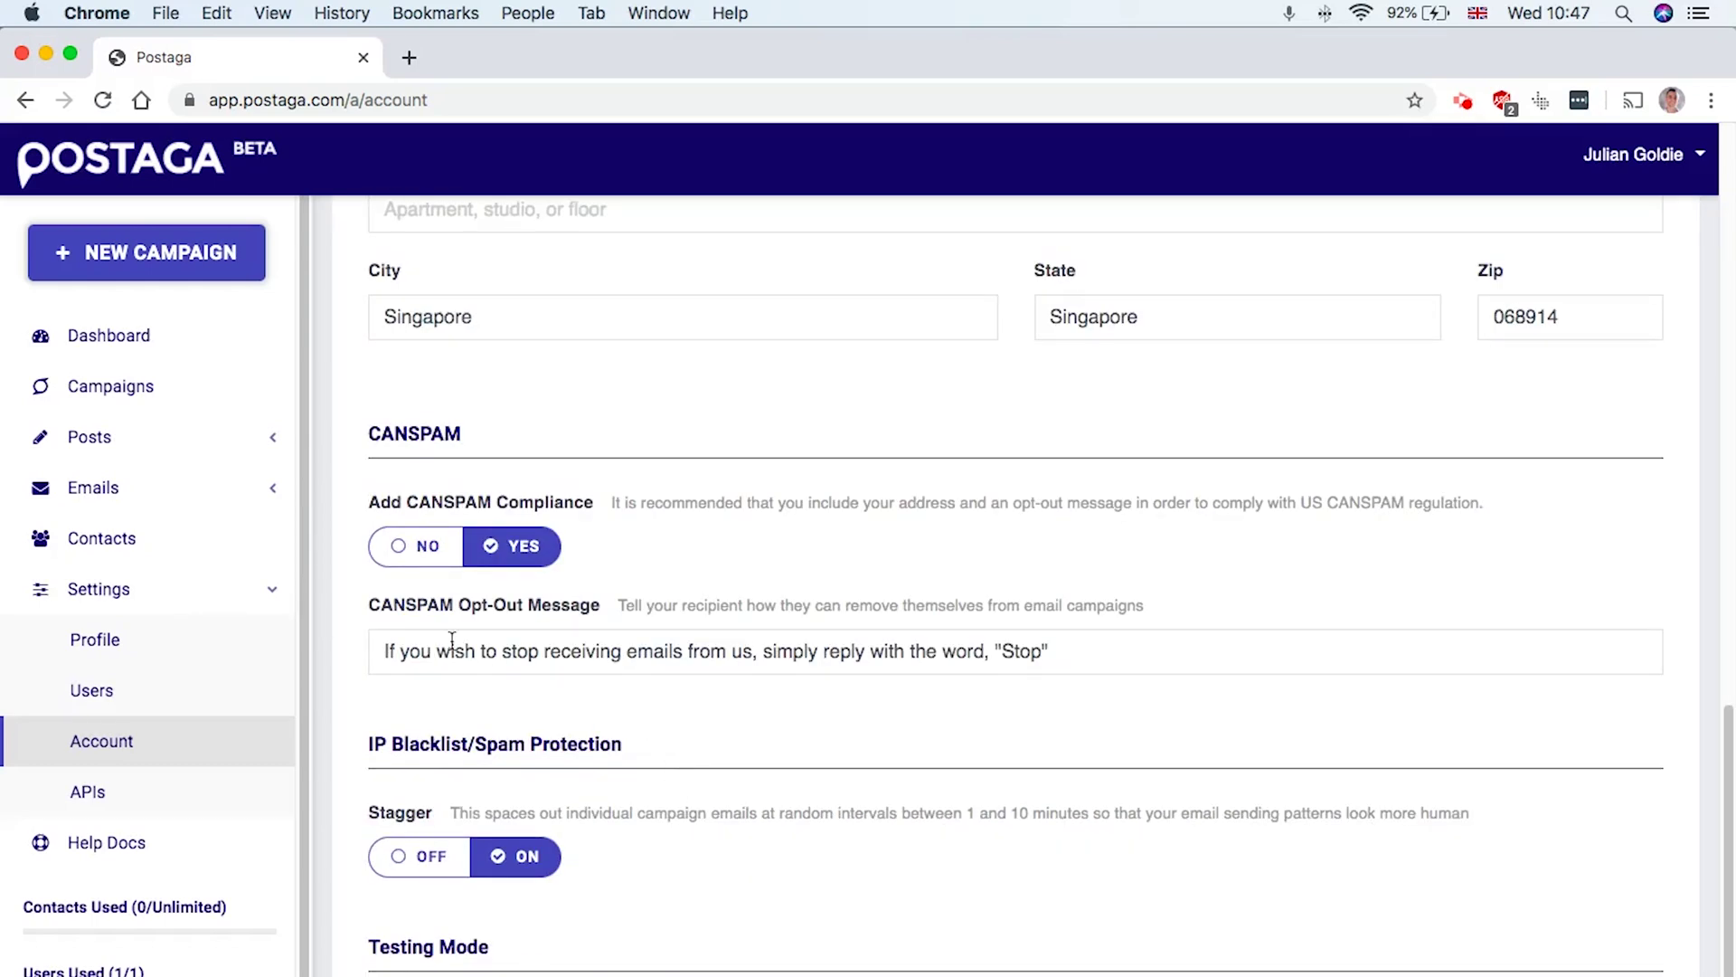
scroll(525, 691, "down", 3)
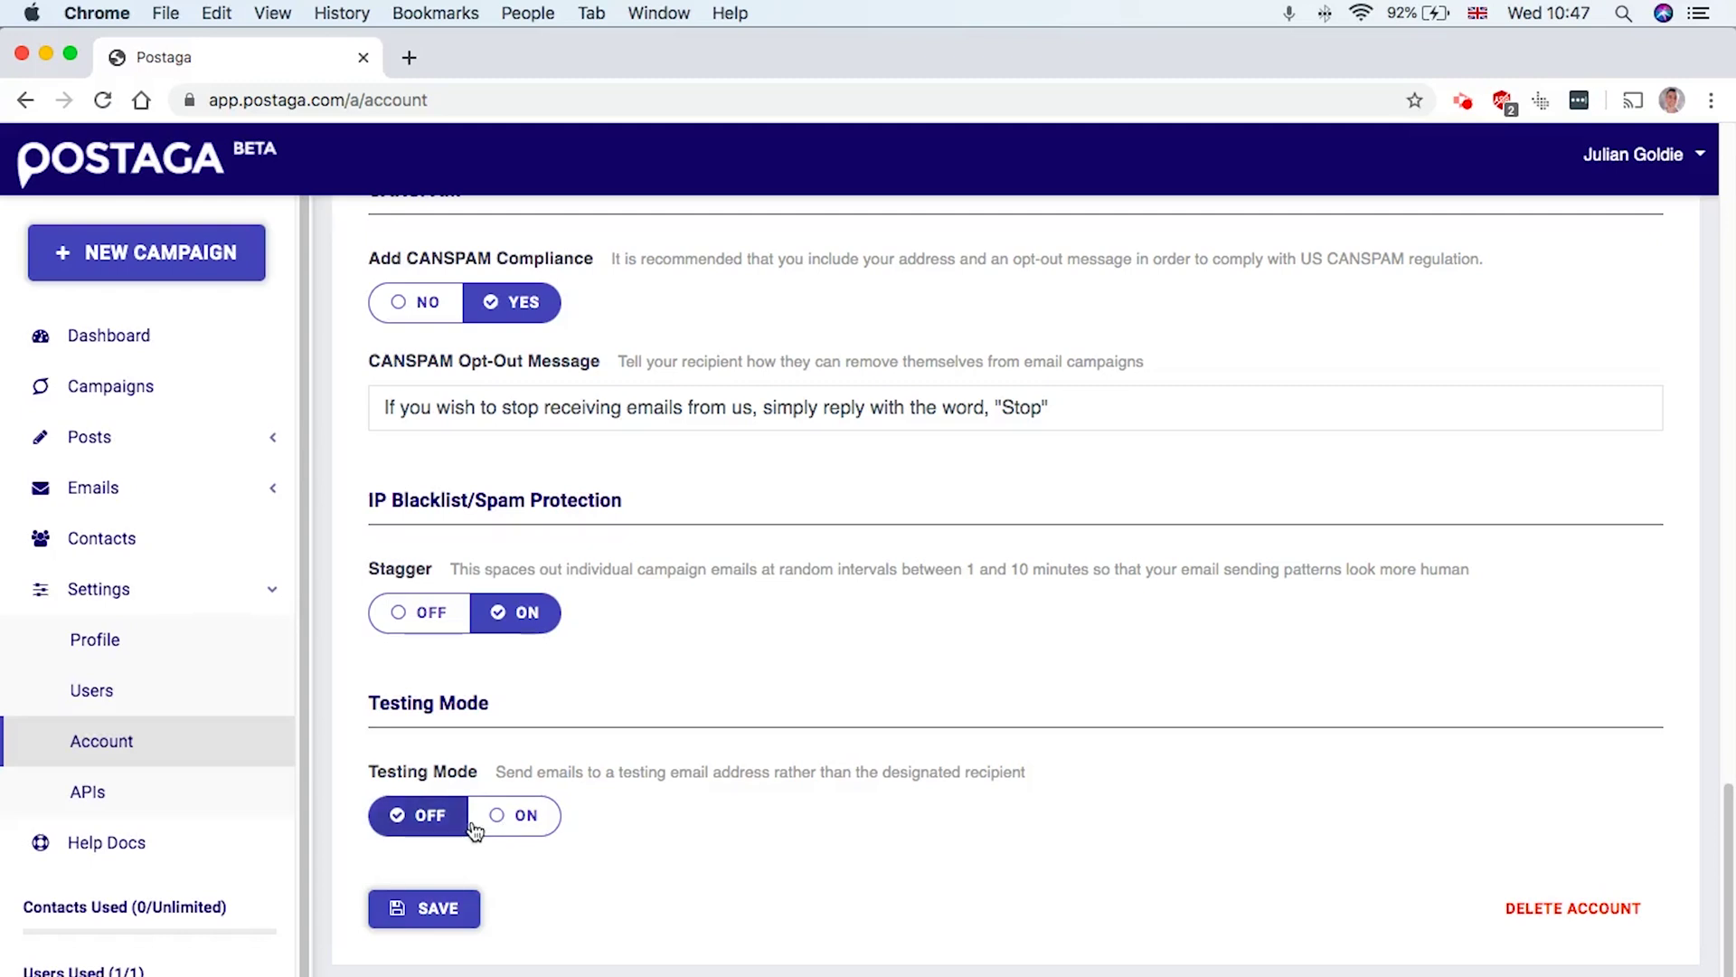
left_click(142, 689)
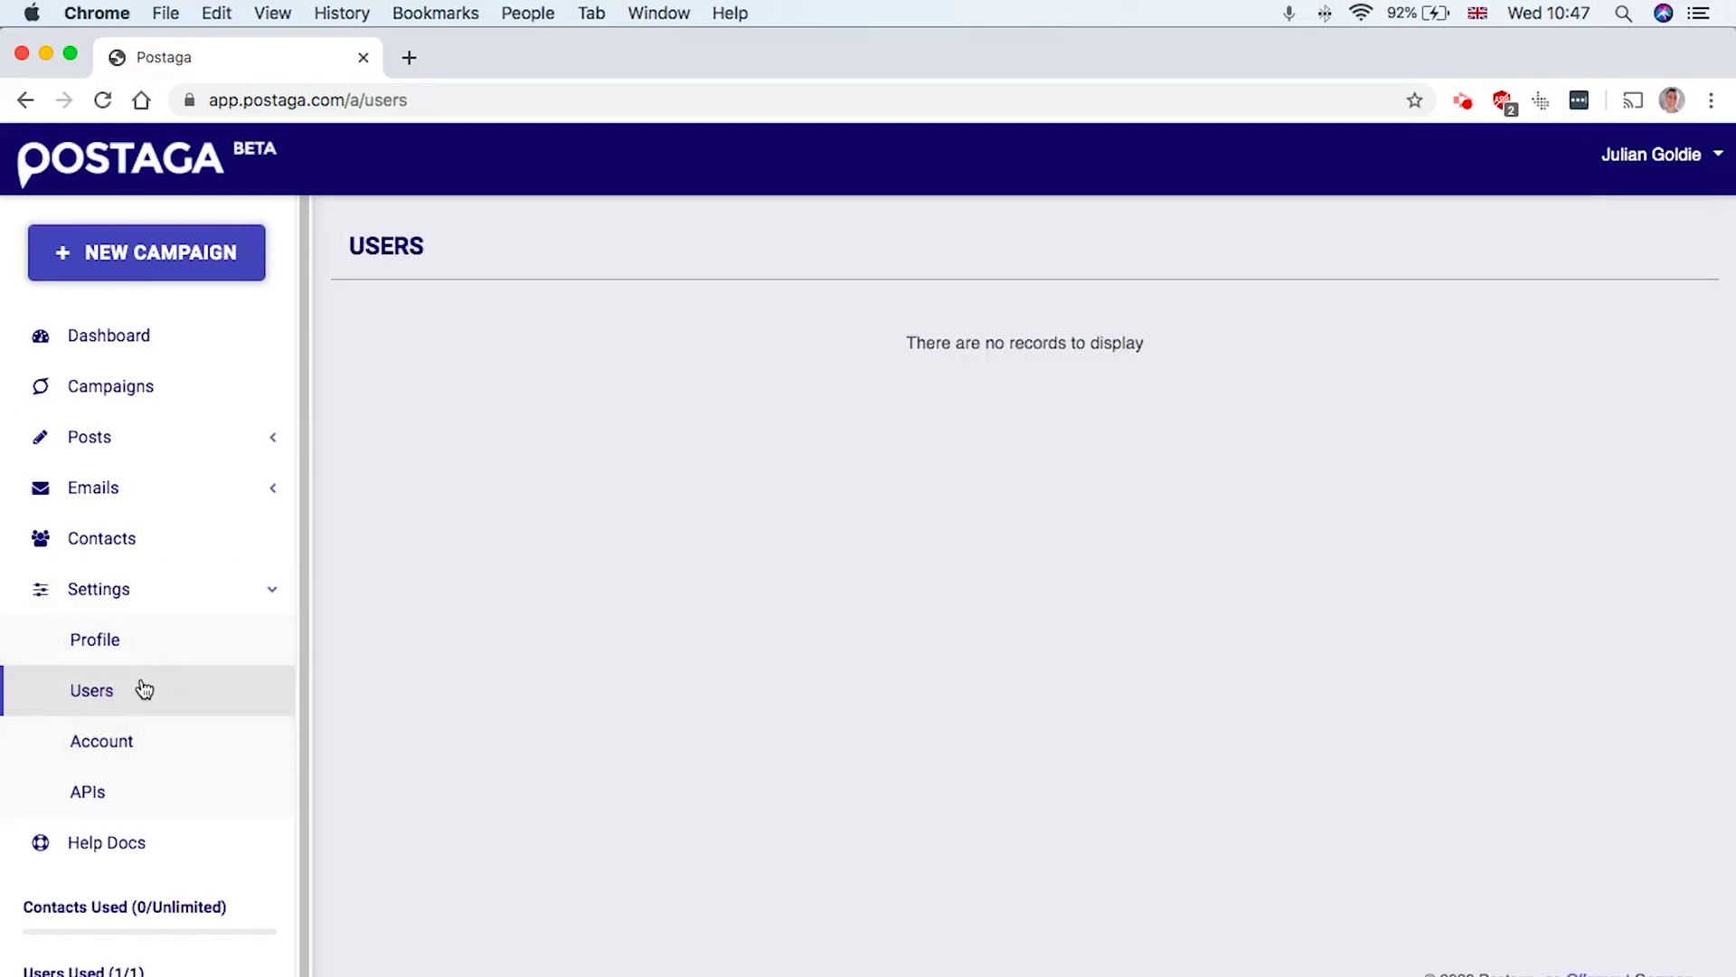
Go from Profile to API Connections and highlight the Hunter API Key label
left_click(147, 658)
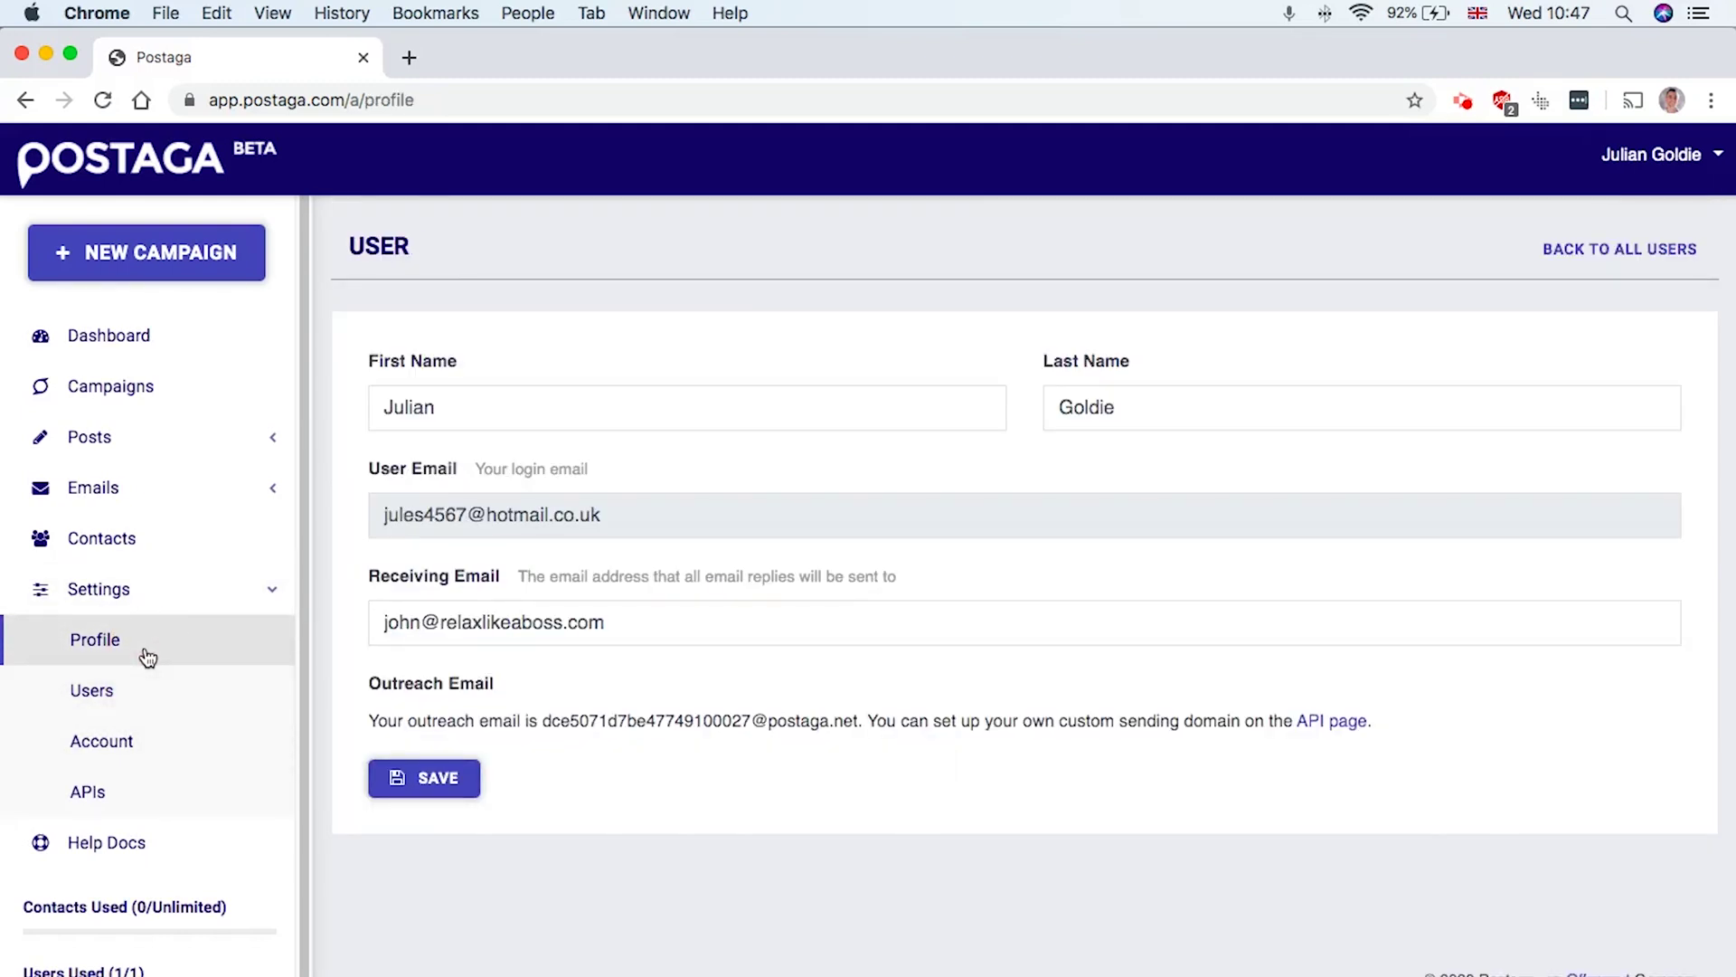
left_click(142, 793)
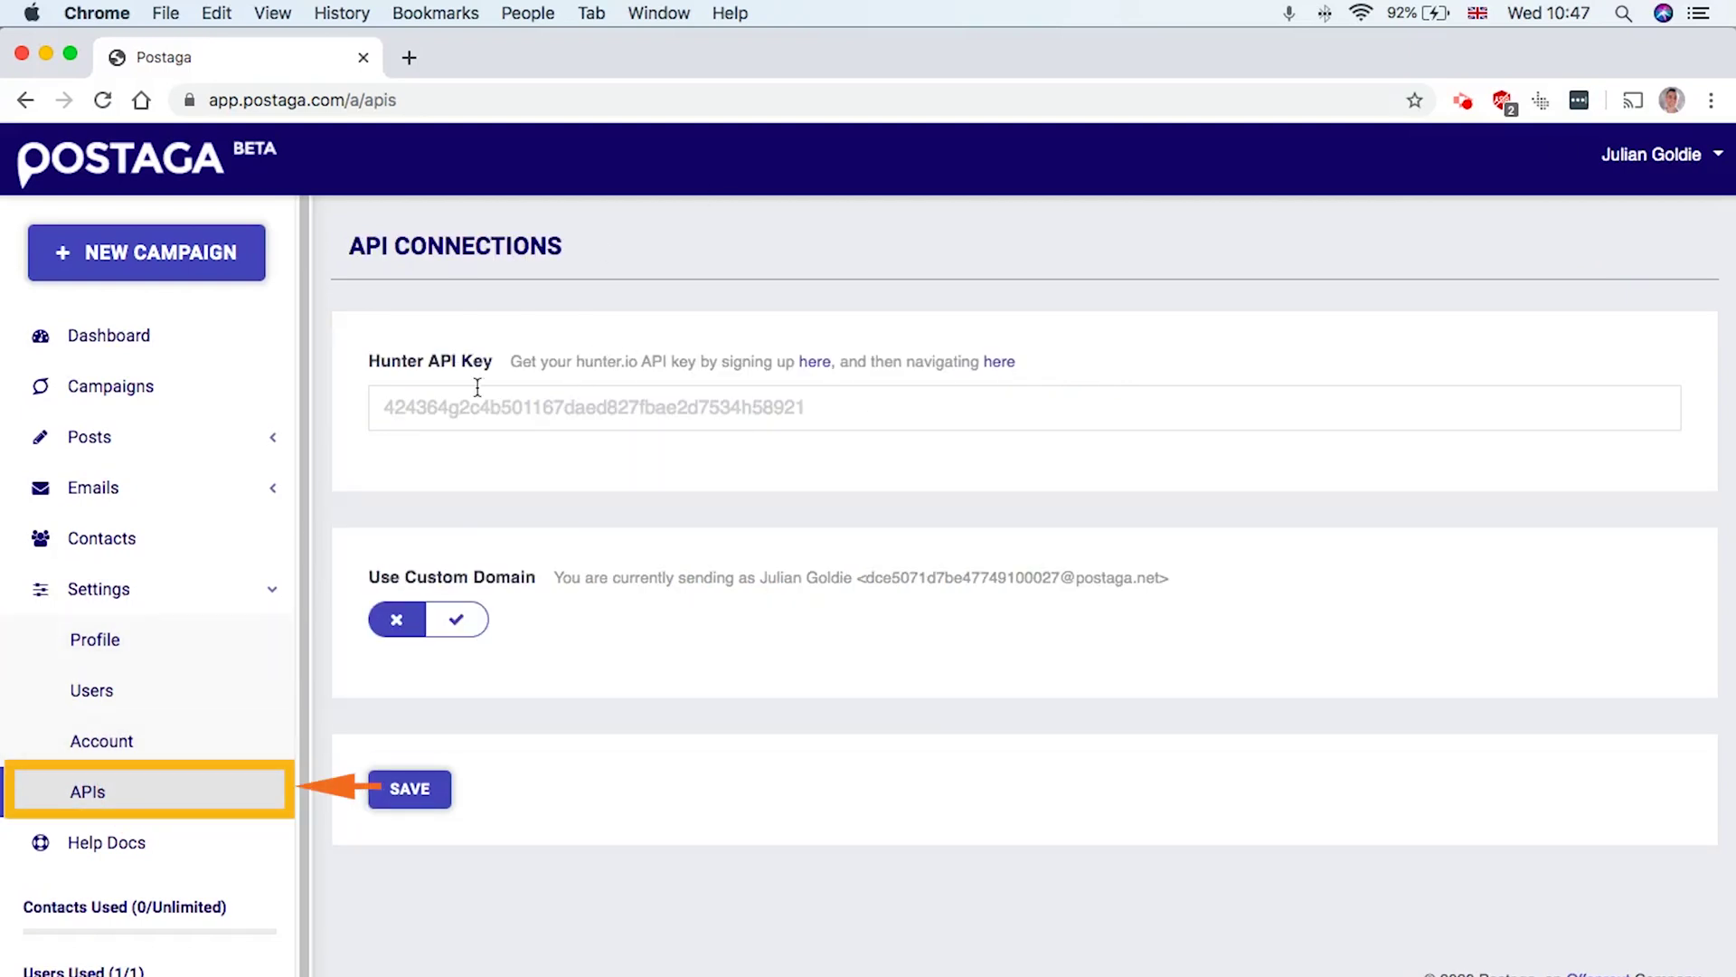
triple_click(382, 360)
left_click(416, 371)
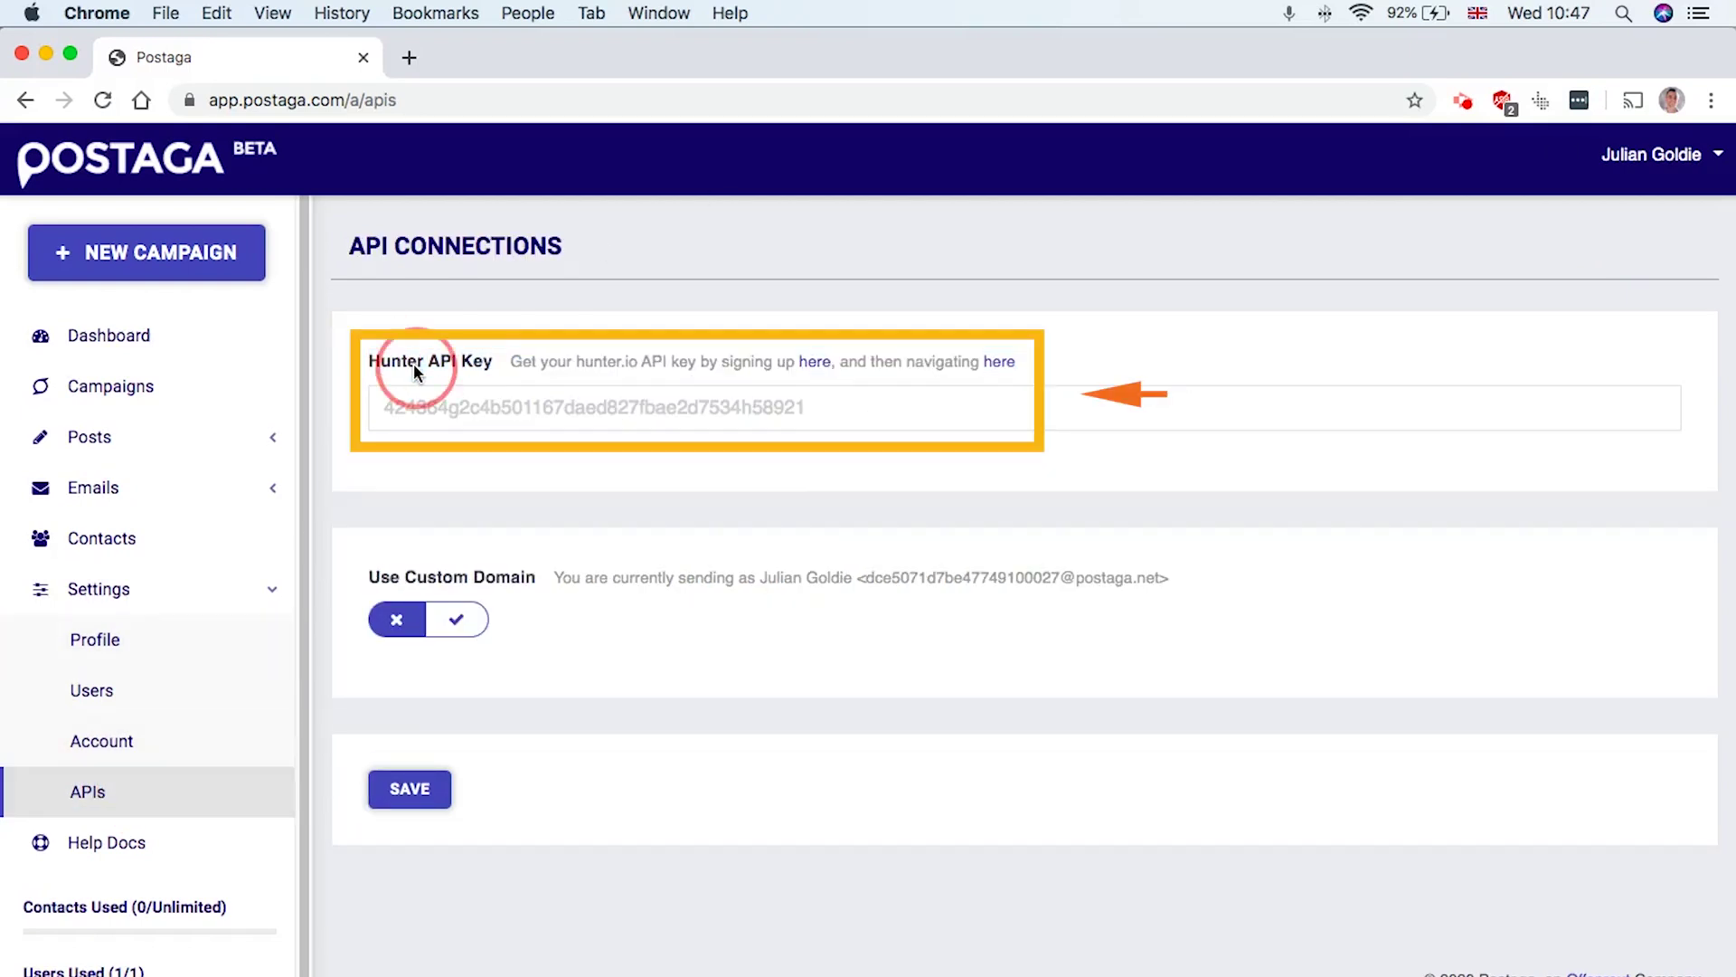
triple_click(397, 365)
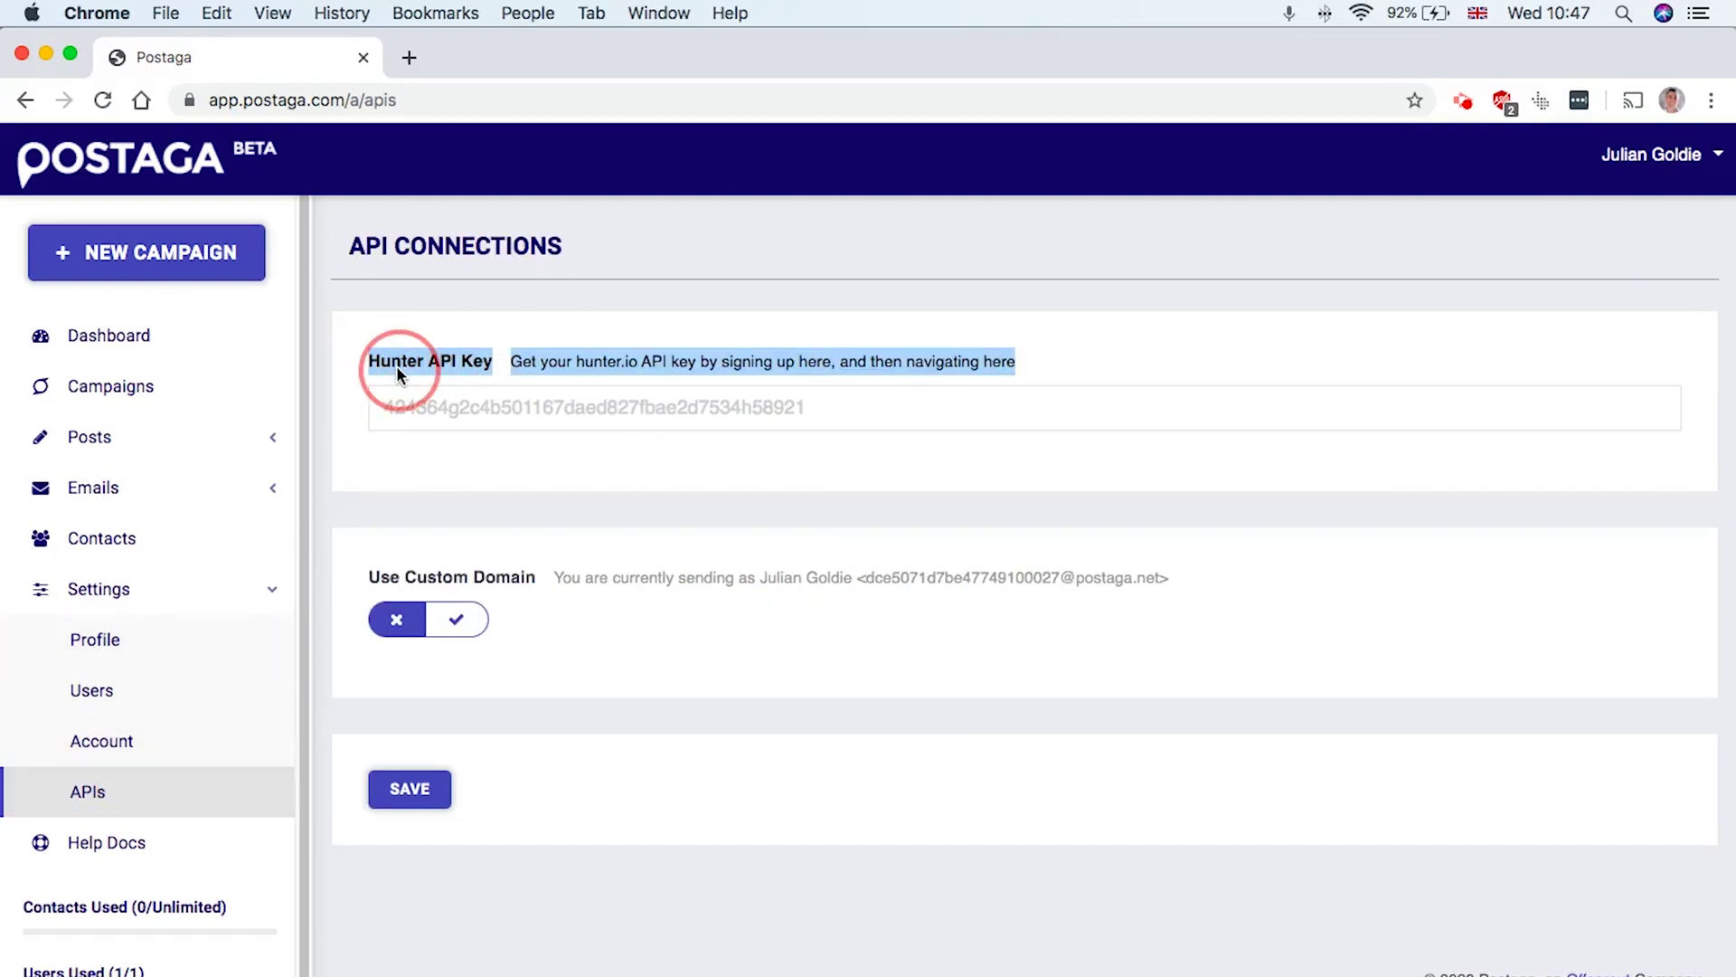
double_click(453, 380)
left_click(453, 385)
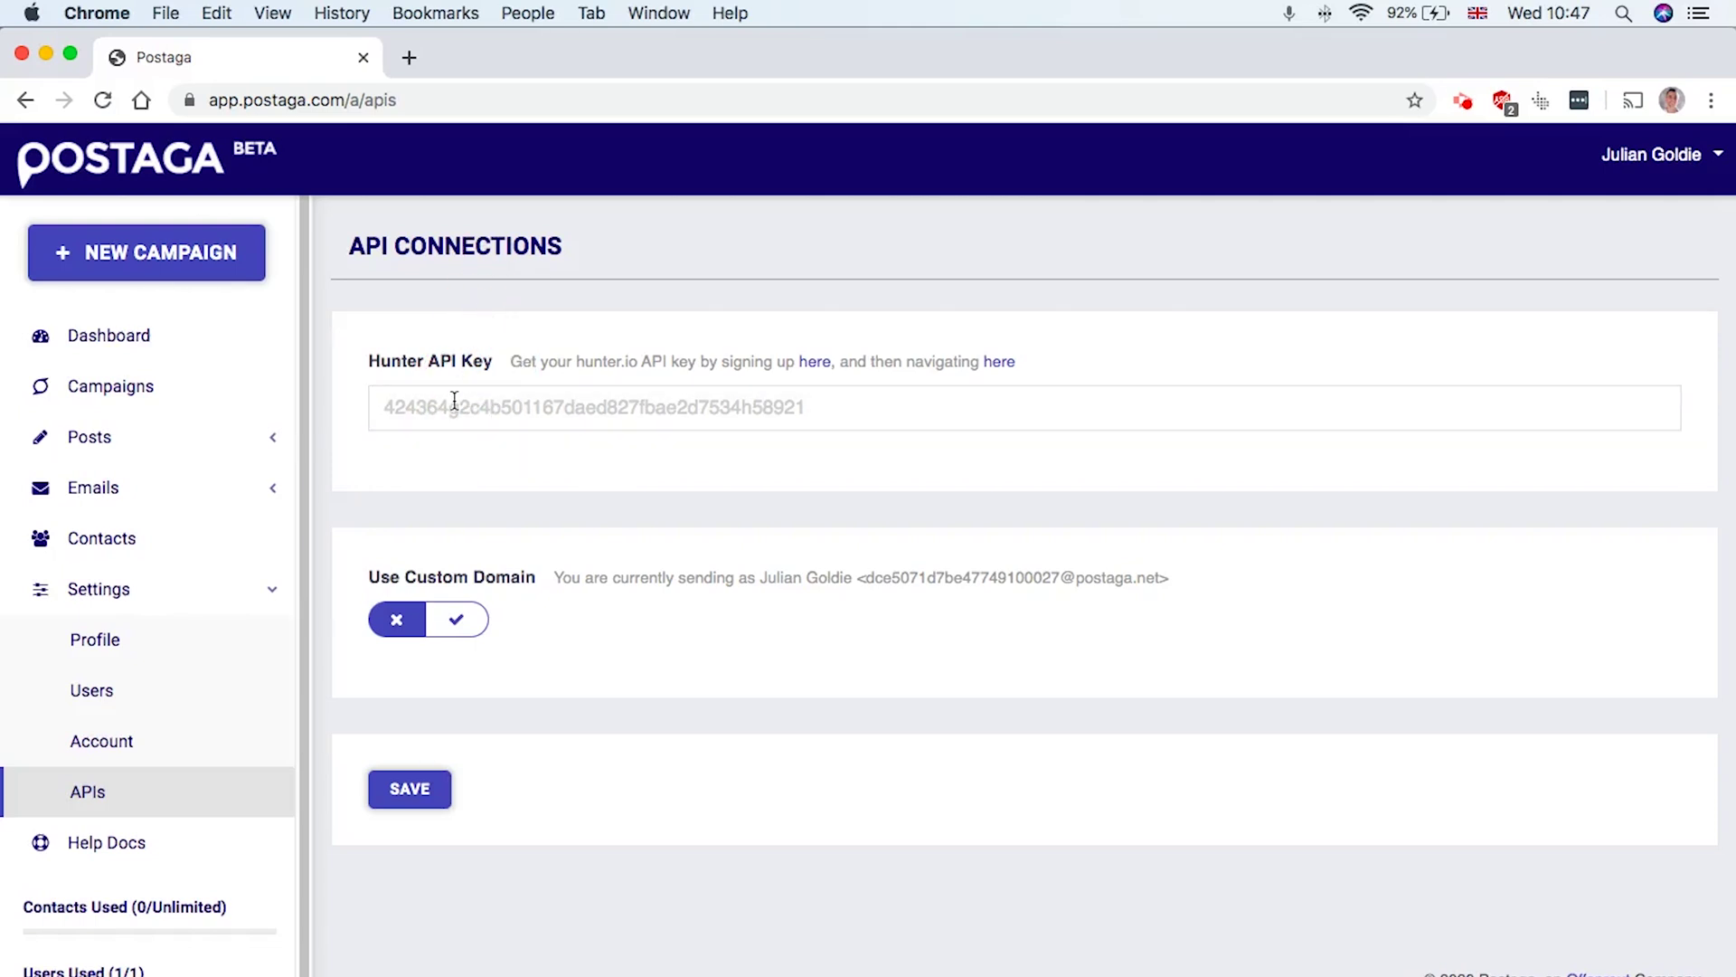
left_click_drag(369, 361, 493, 361)
Highlight the Use Custom Domain setting and turn it on, bringing up the DNS walkthrough
left_click(517, 398)
left_click(521, 351)
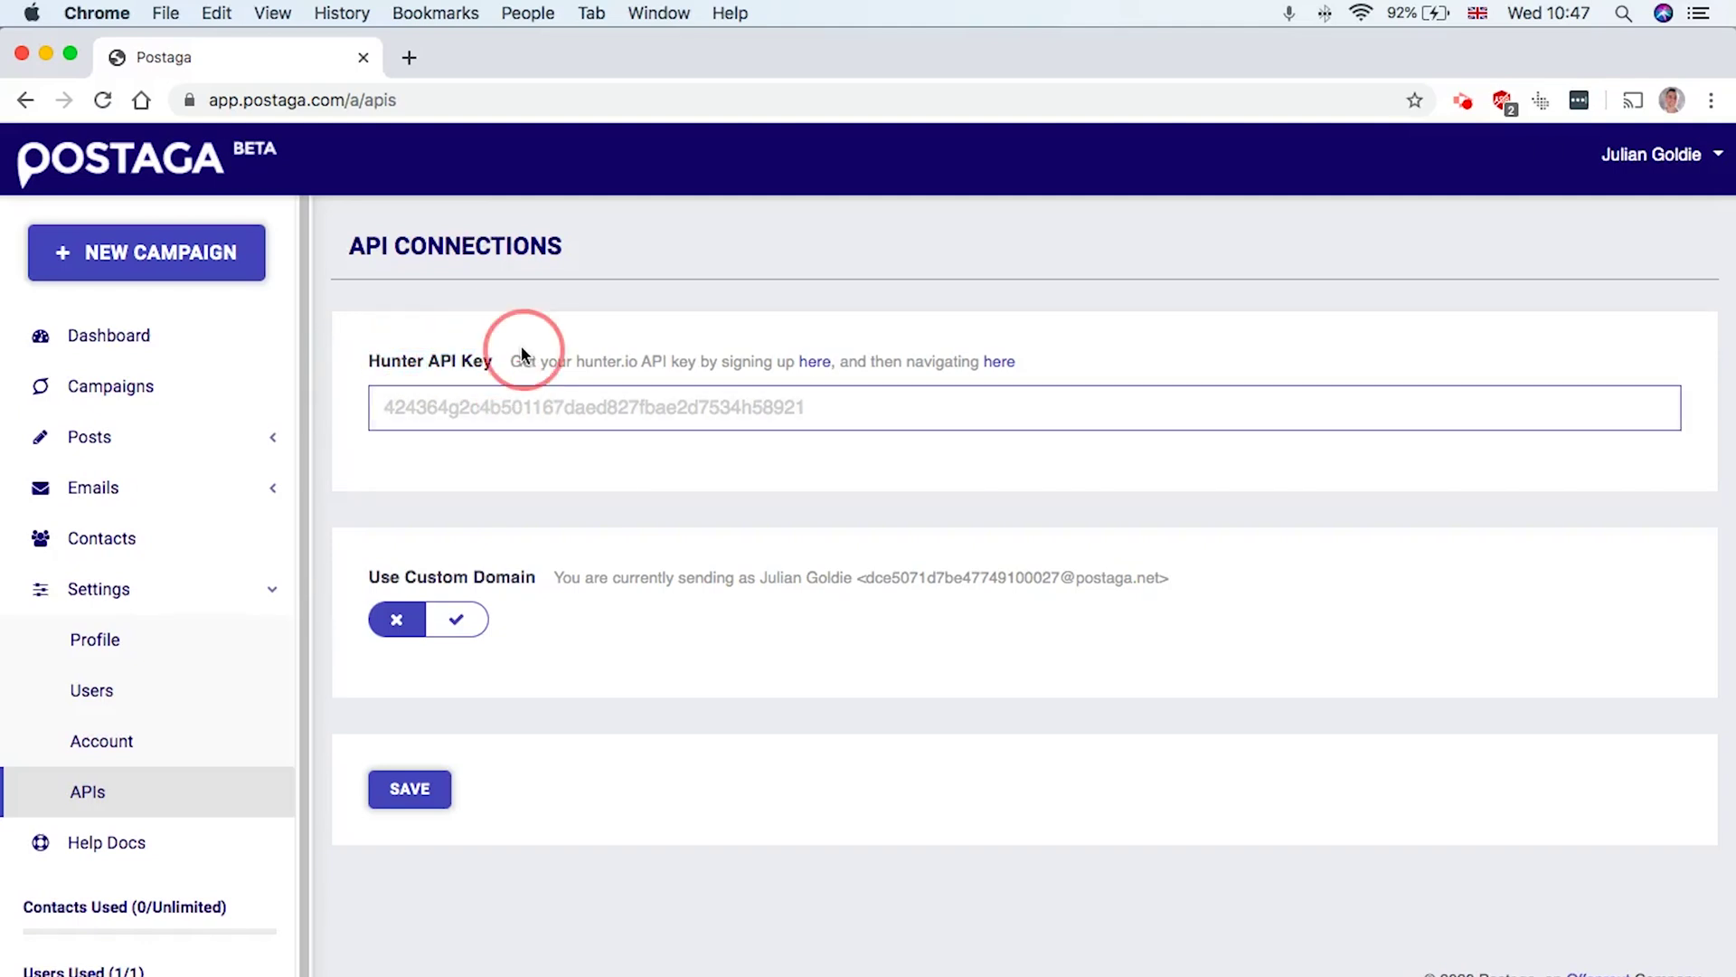
left_click(534, 399)
left_click(537, 536)
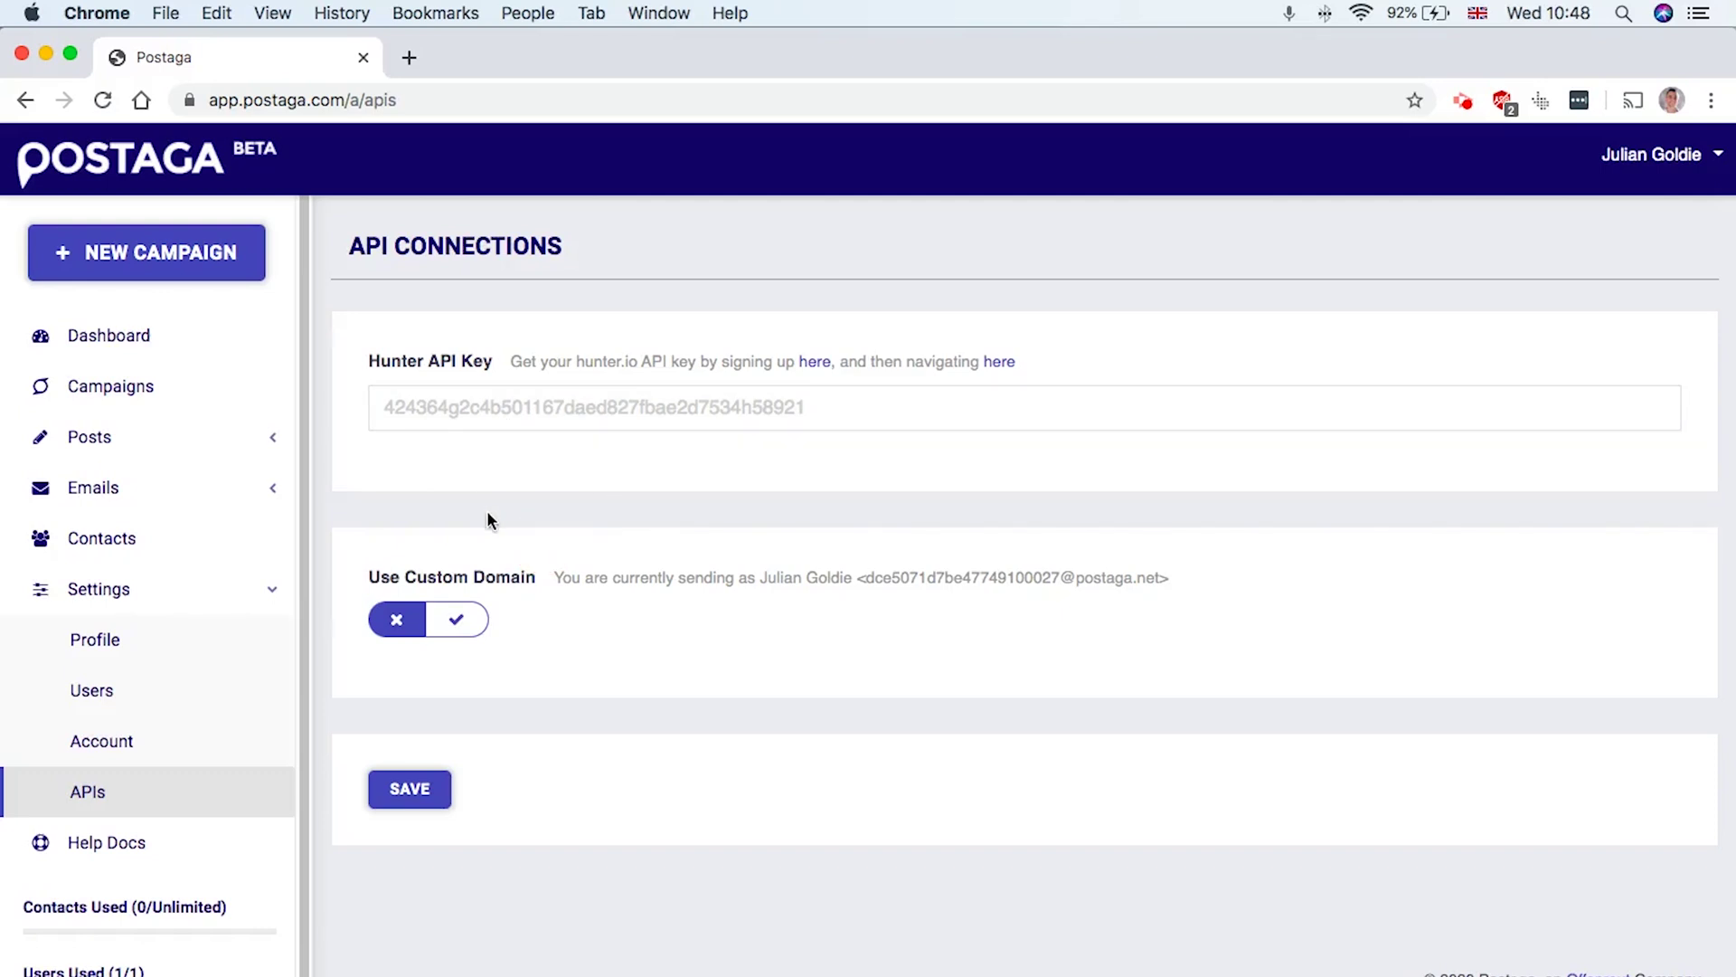
triple_click(436, 579)
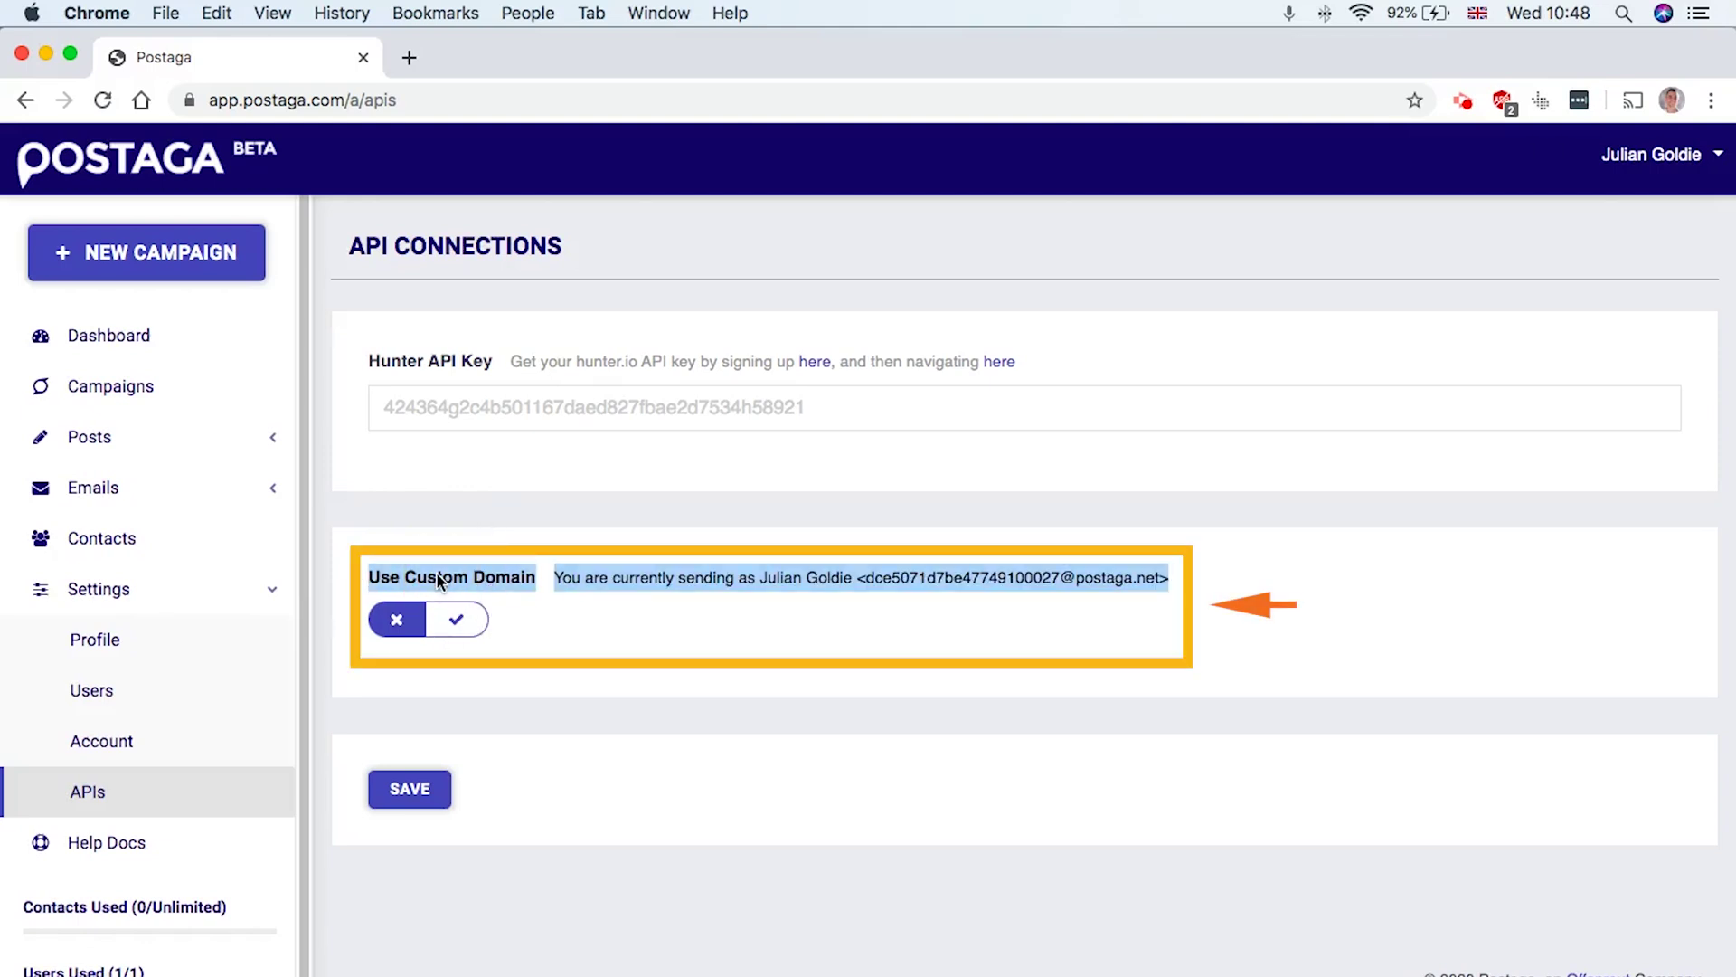
left_click(473, 626)
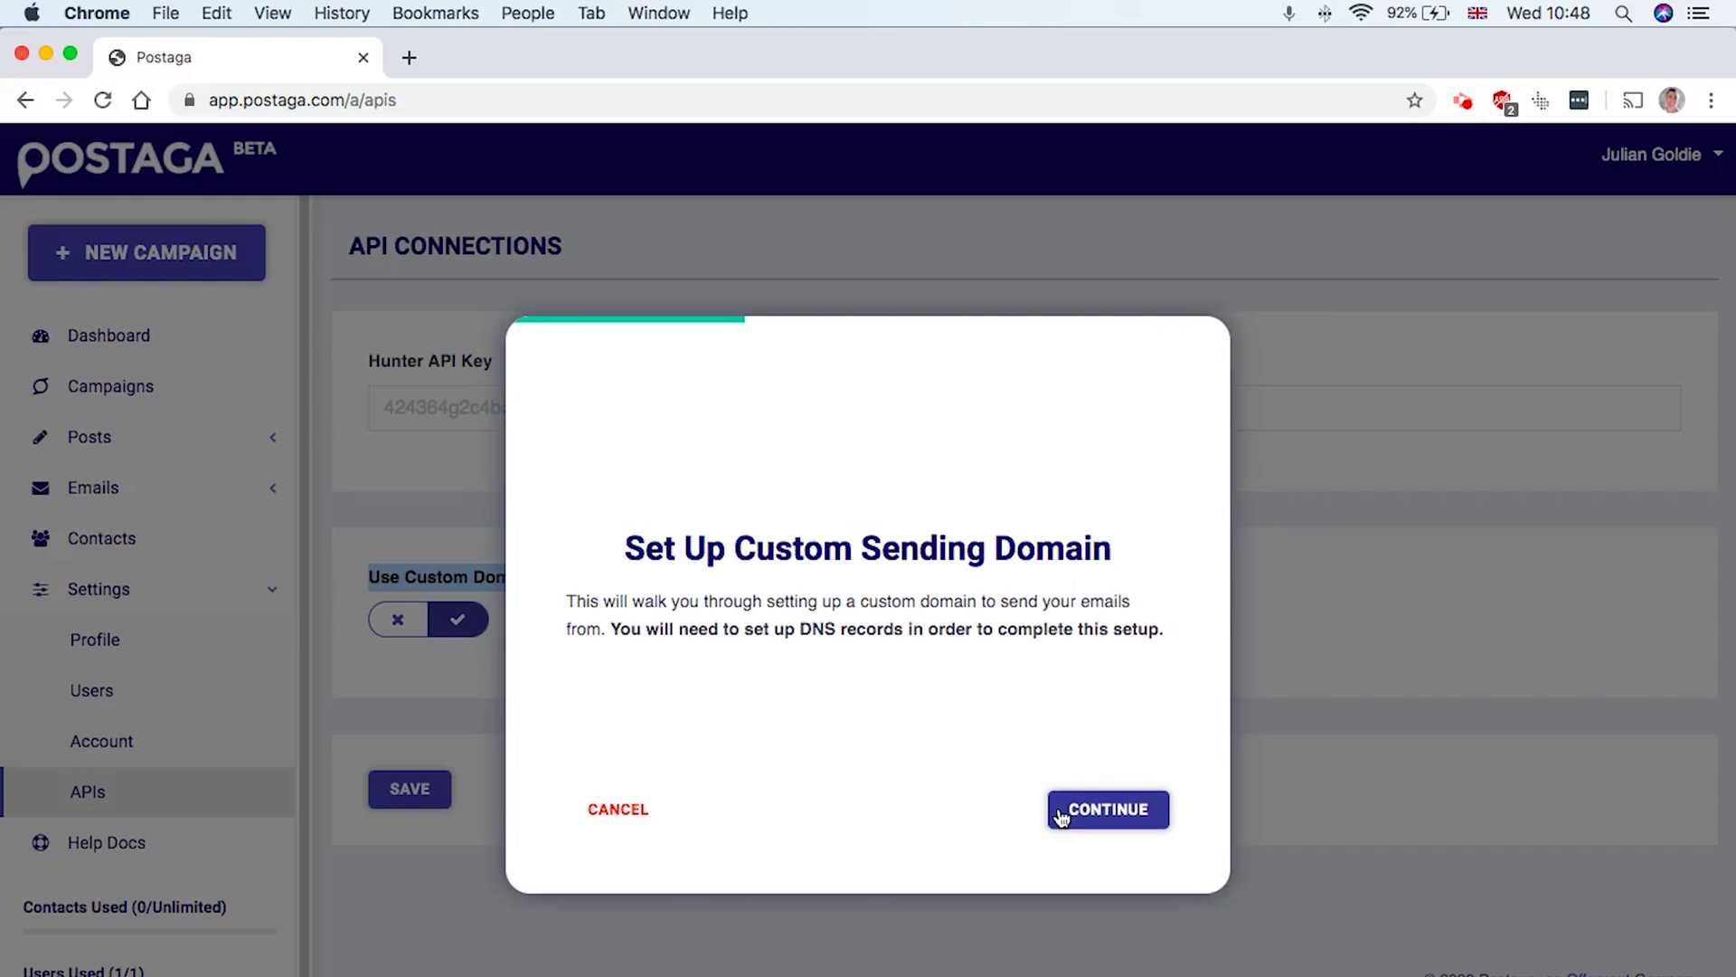
left_click(822, 620)
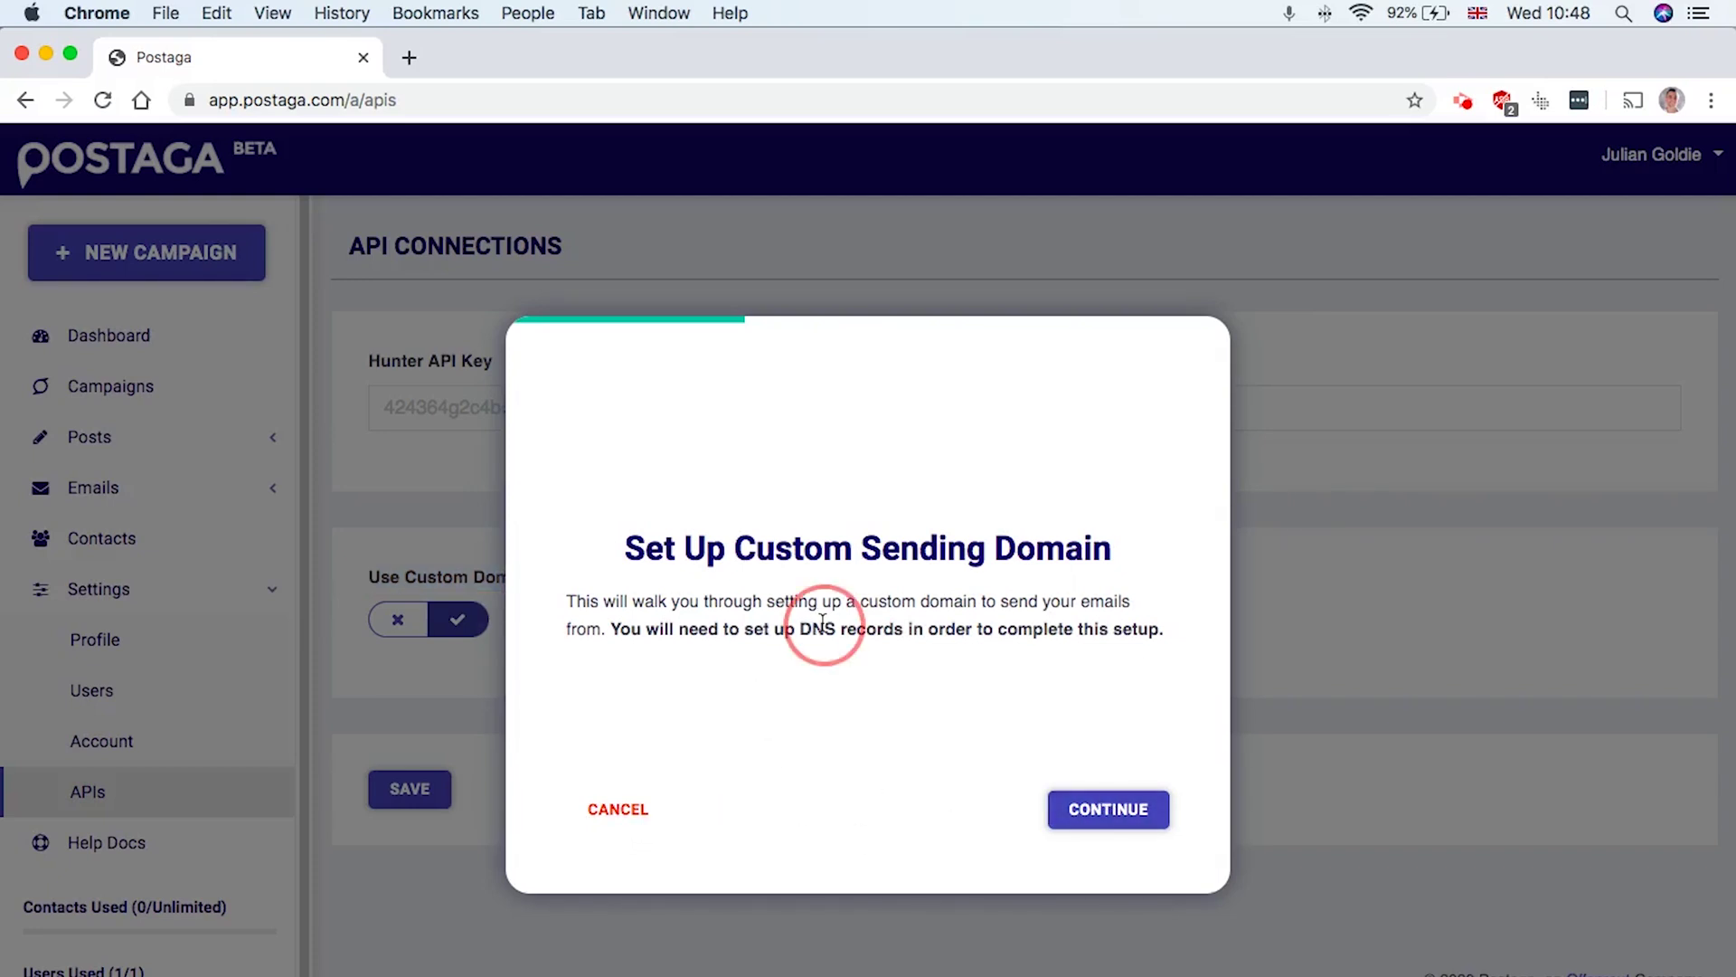
triple_click(822, 620)
left_click(1076, 794)
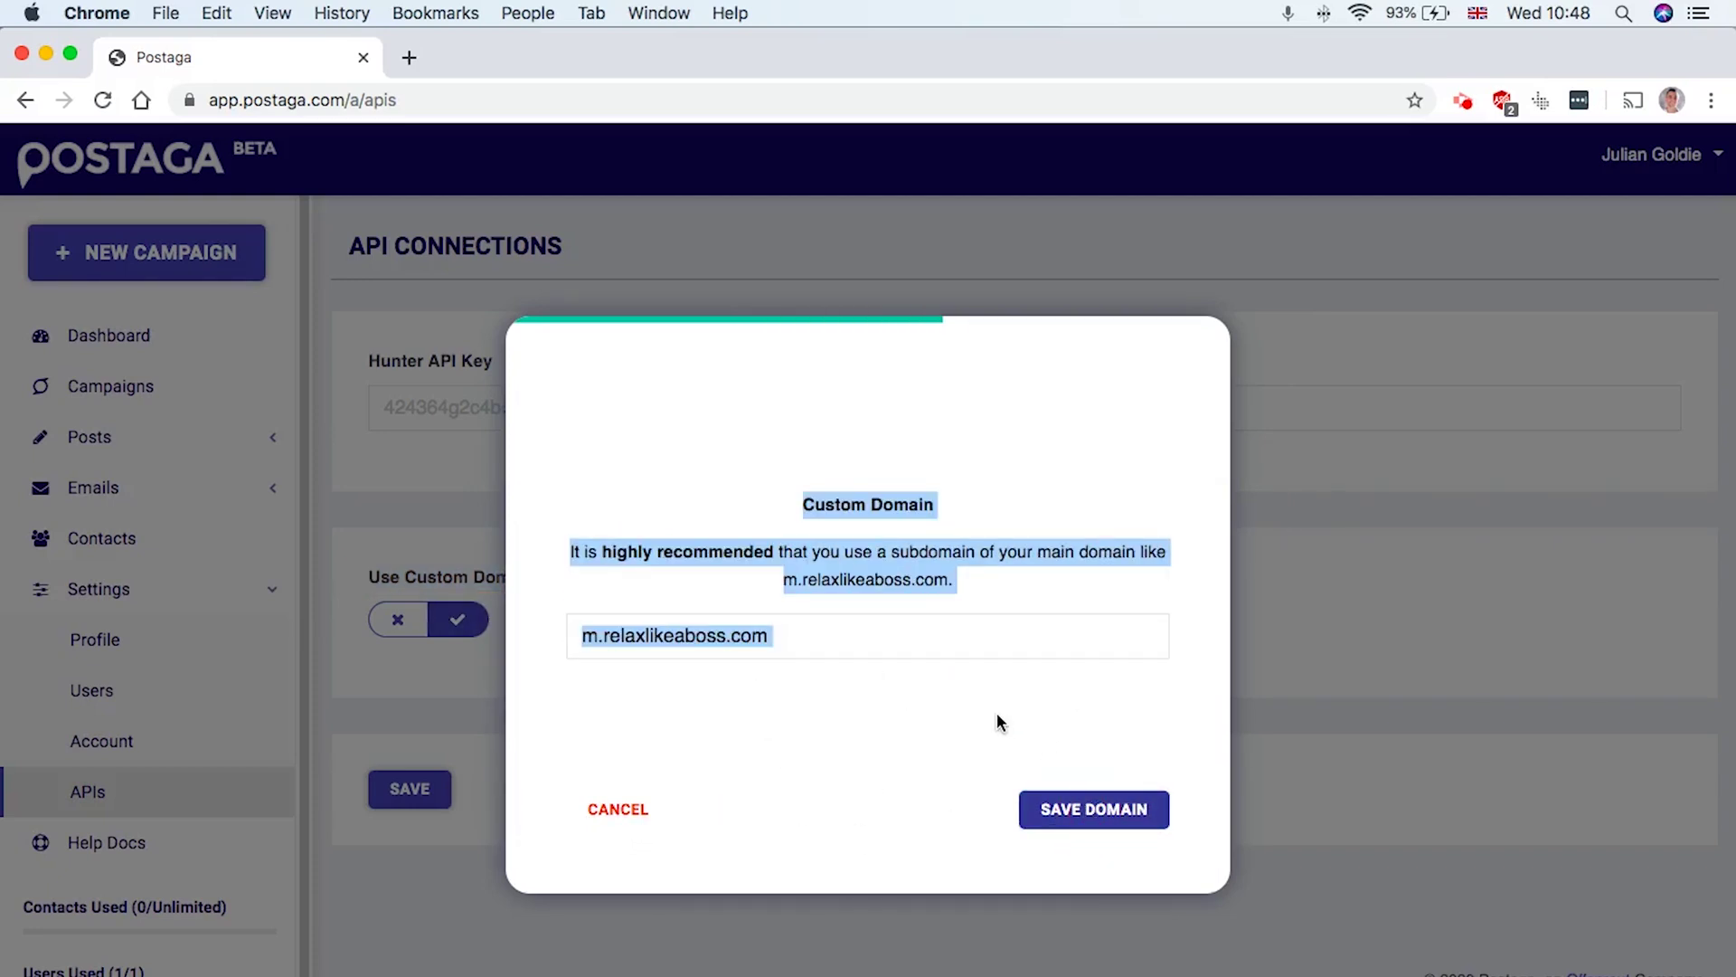
triple_click(743, 569)
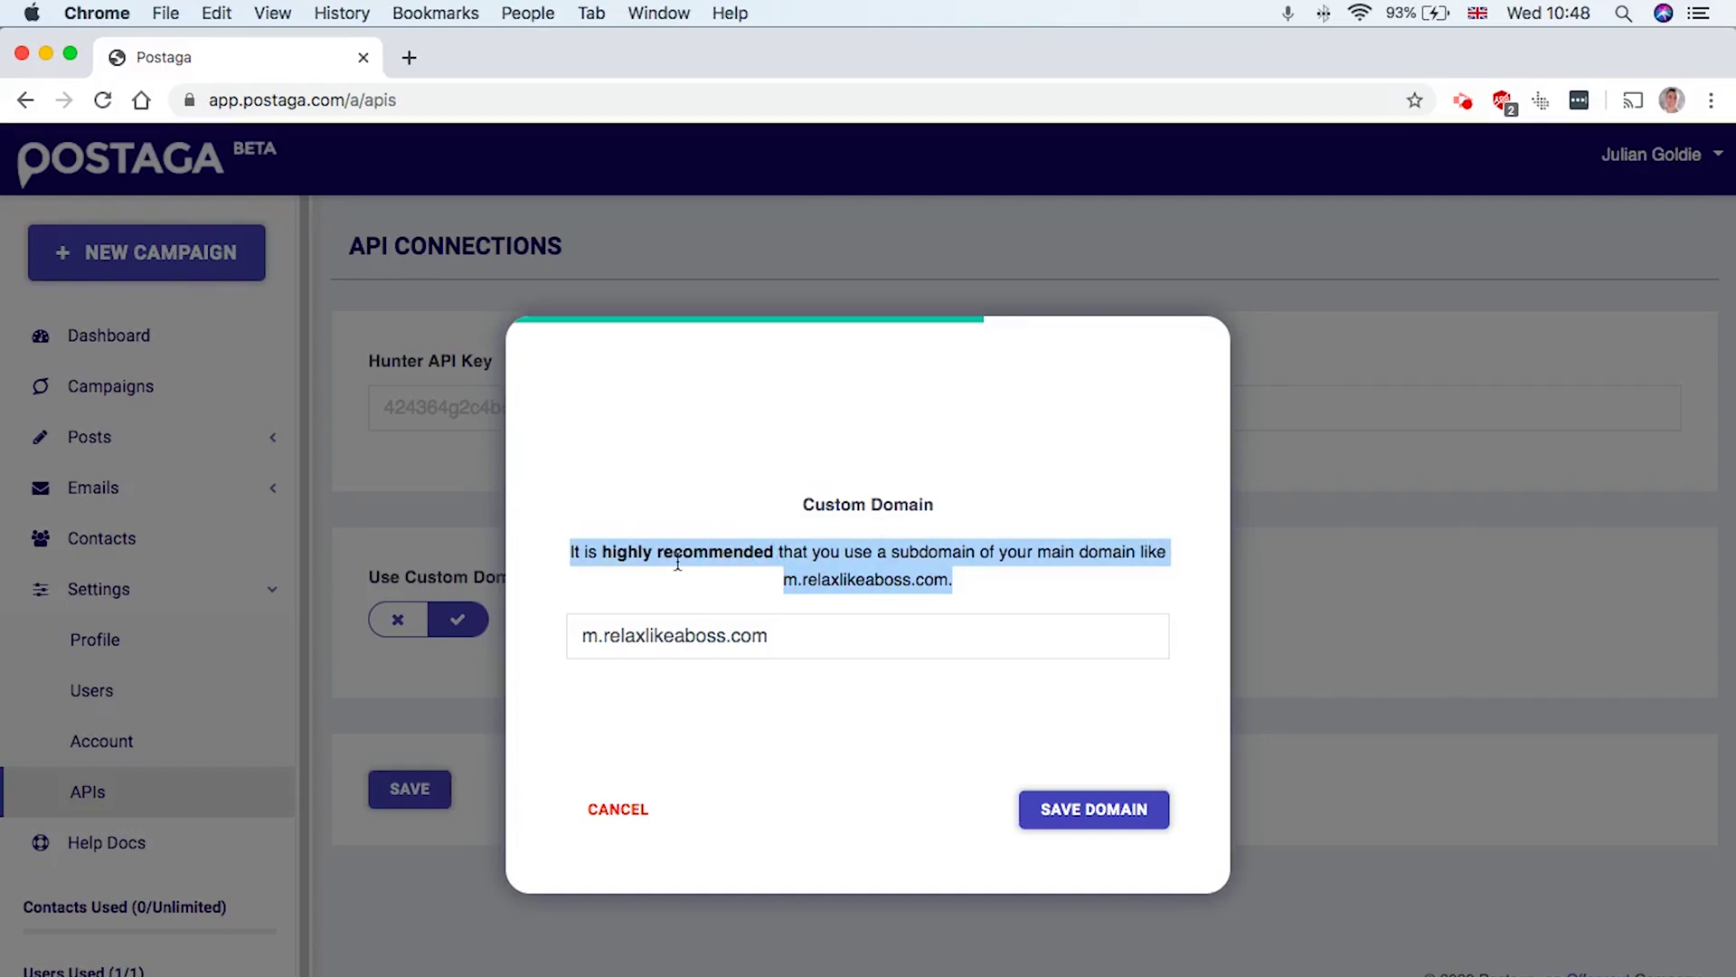
left_click(618, 808)
left_click(622, 809)
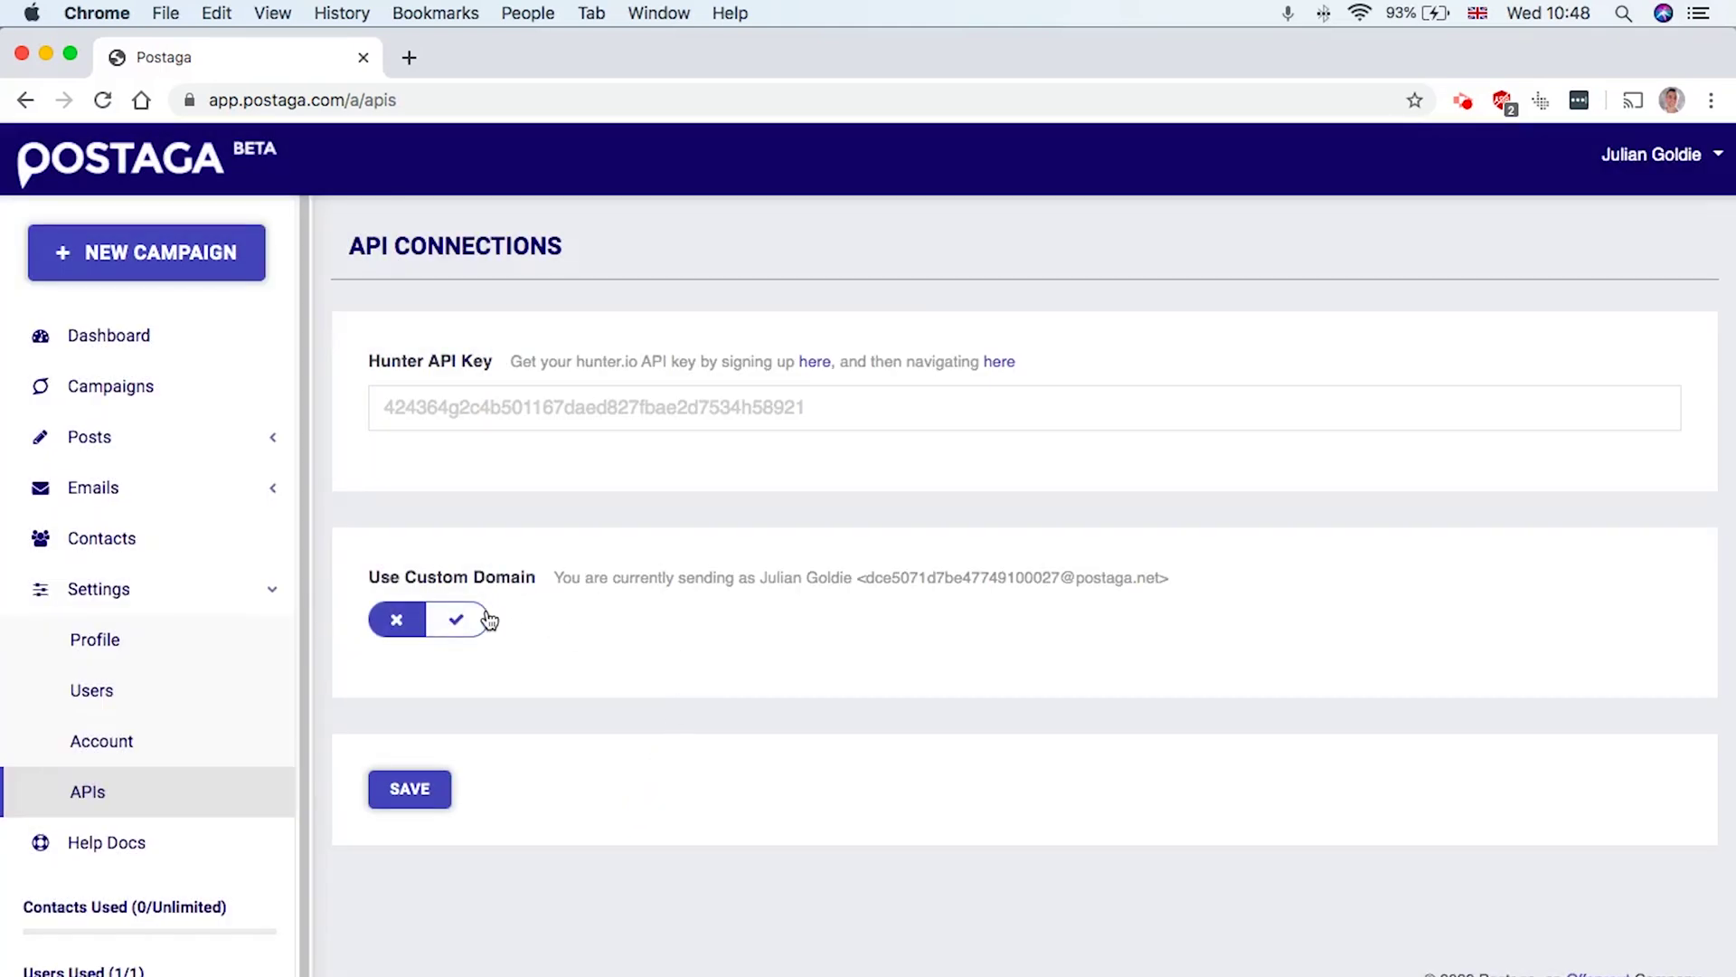
triple_click(584, 570)
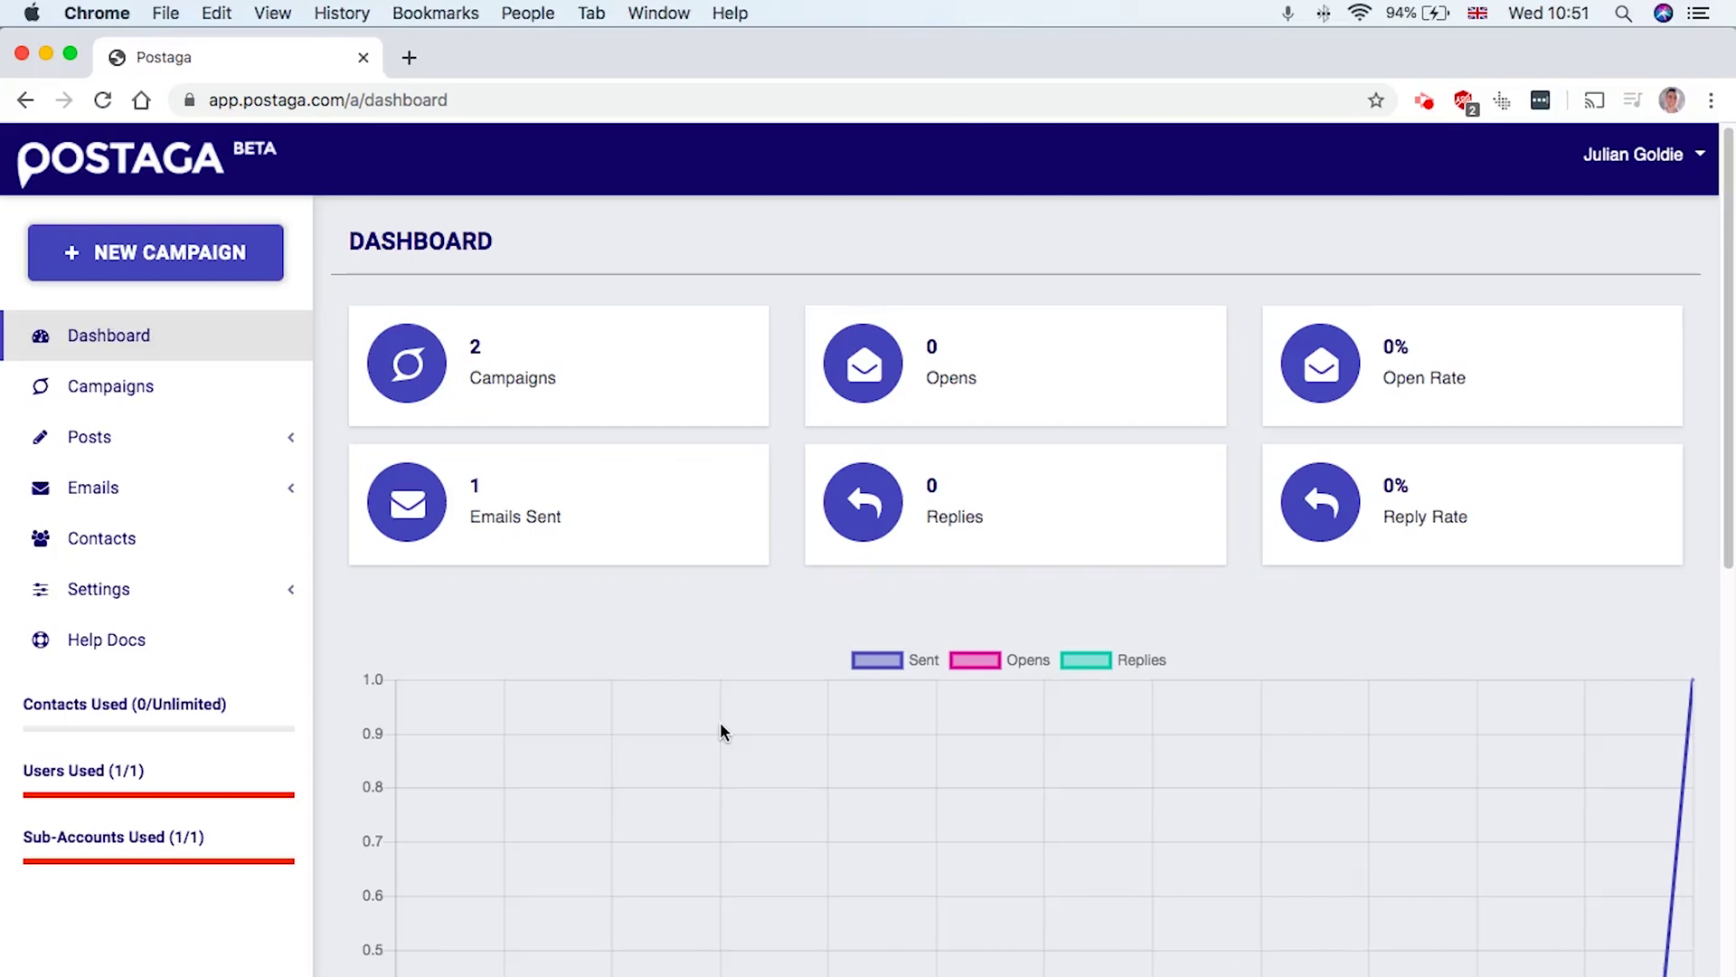
Review the dashboard's 2 campaigns, 1 email sent and 7-day chart, checking Campaigns in between
scroll(720, 731, "down", 5)
scroll(720, 731, "up", 5)
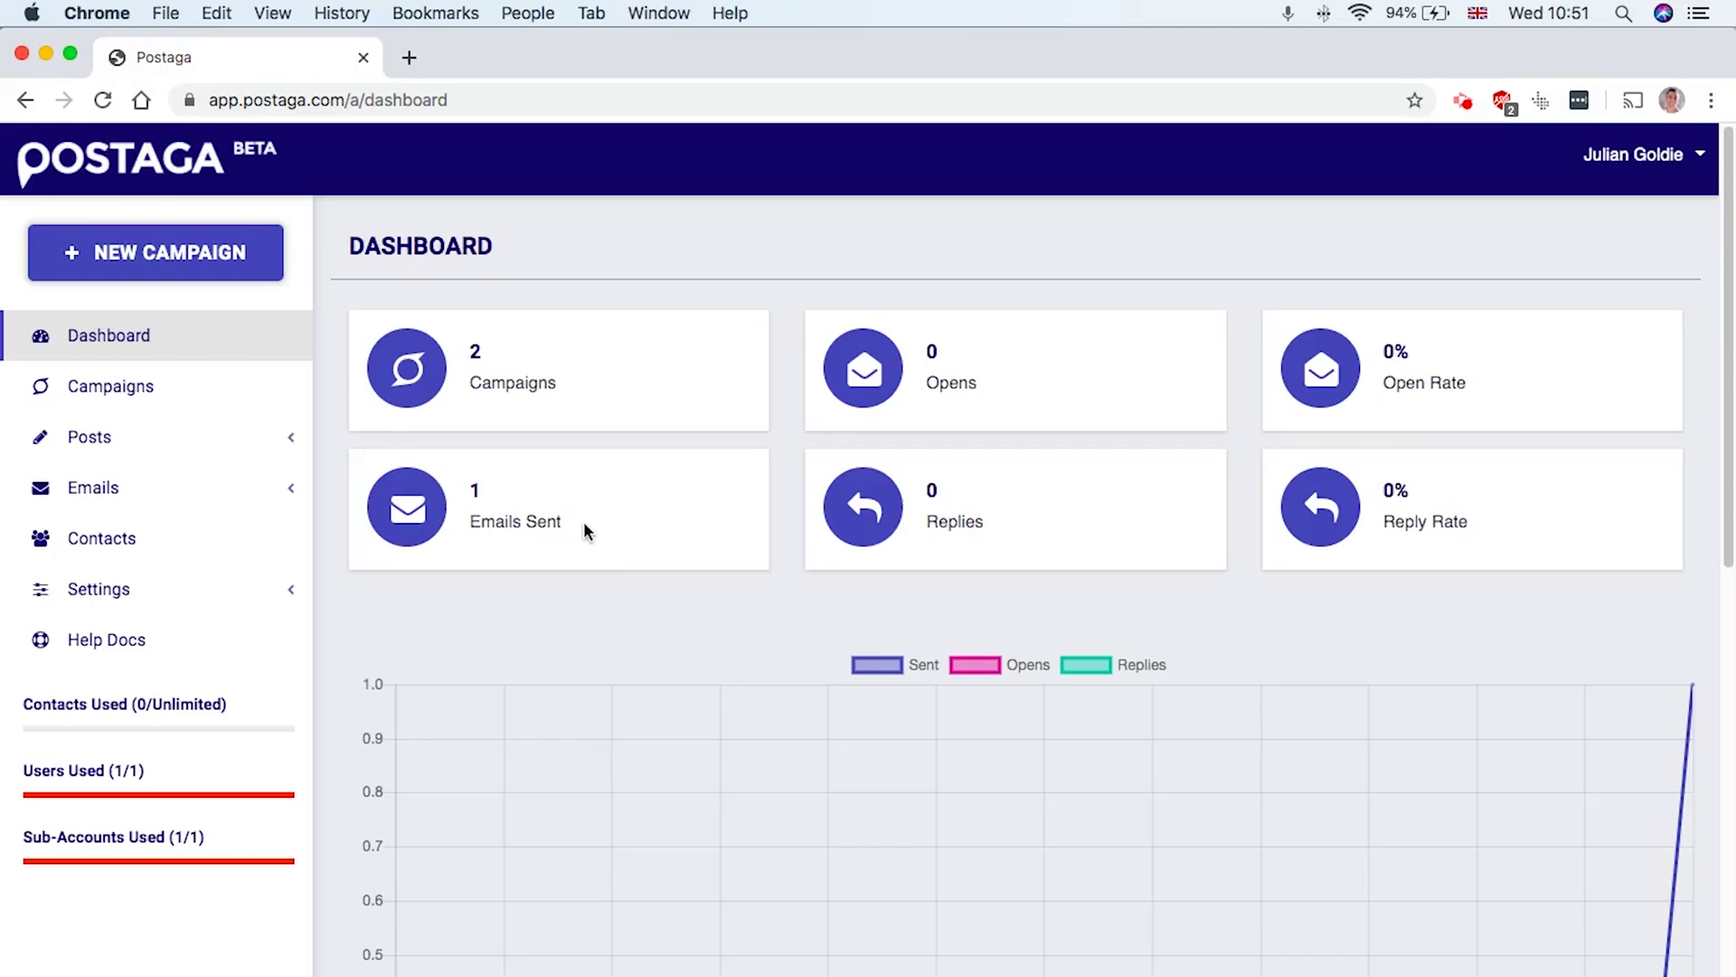
triple_click(493, 521)
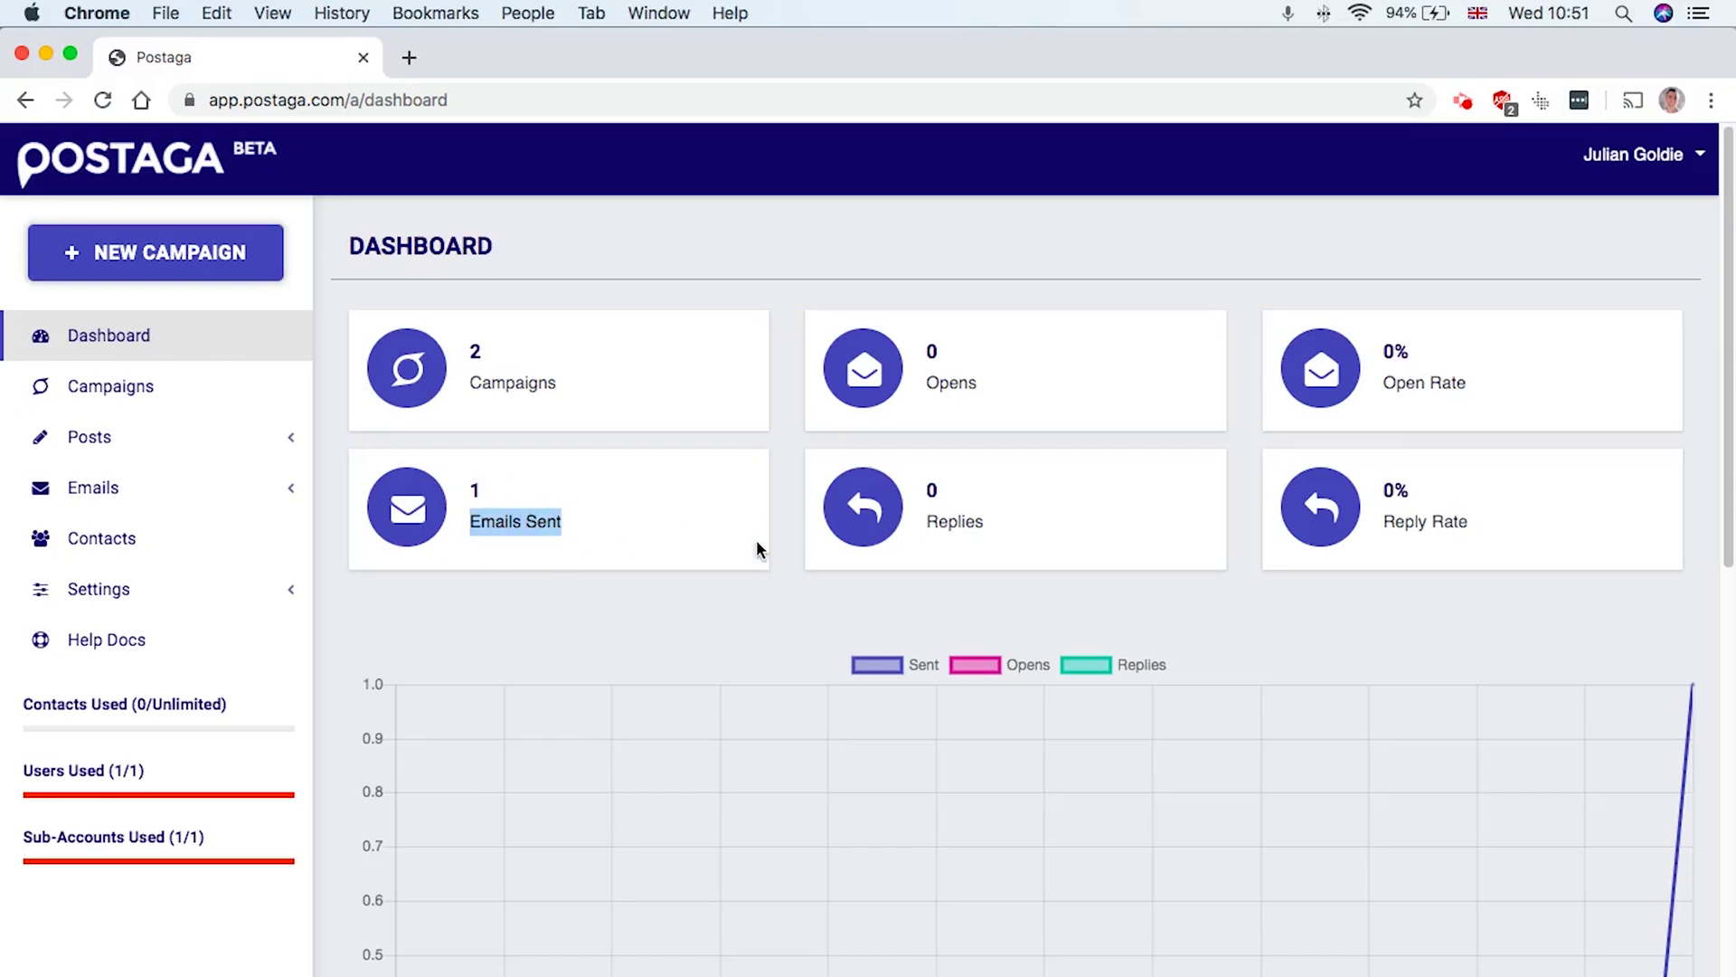
left_click(1461, 446)
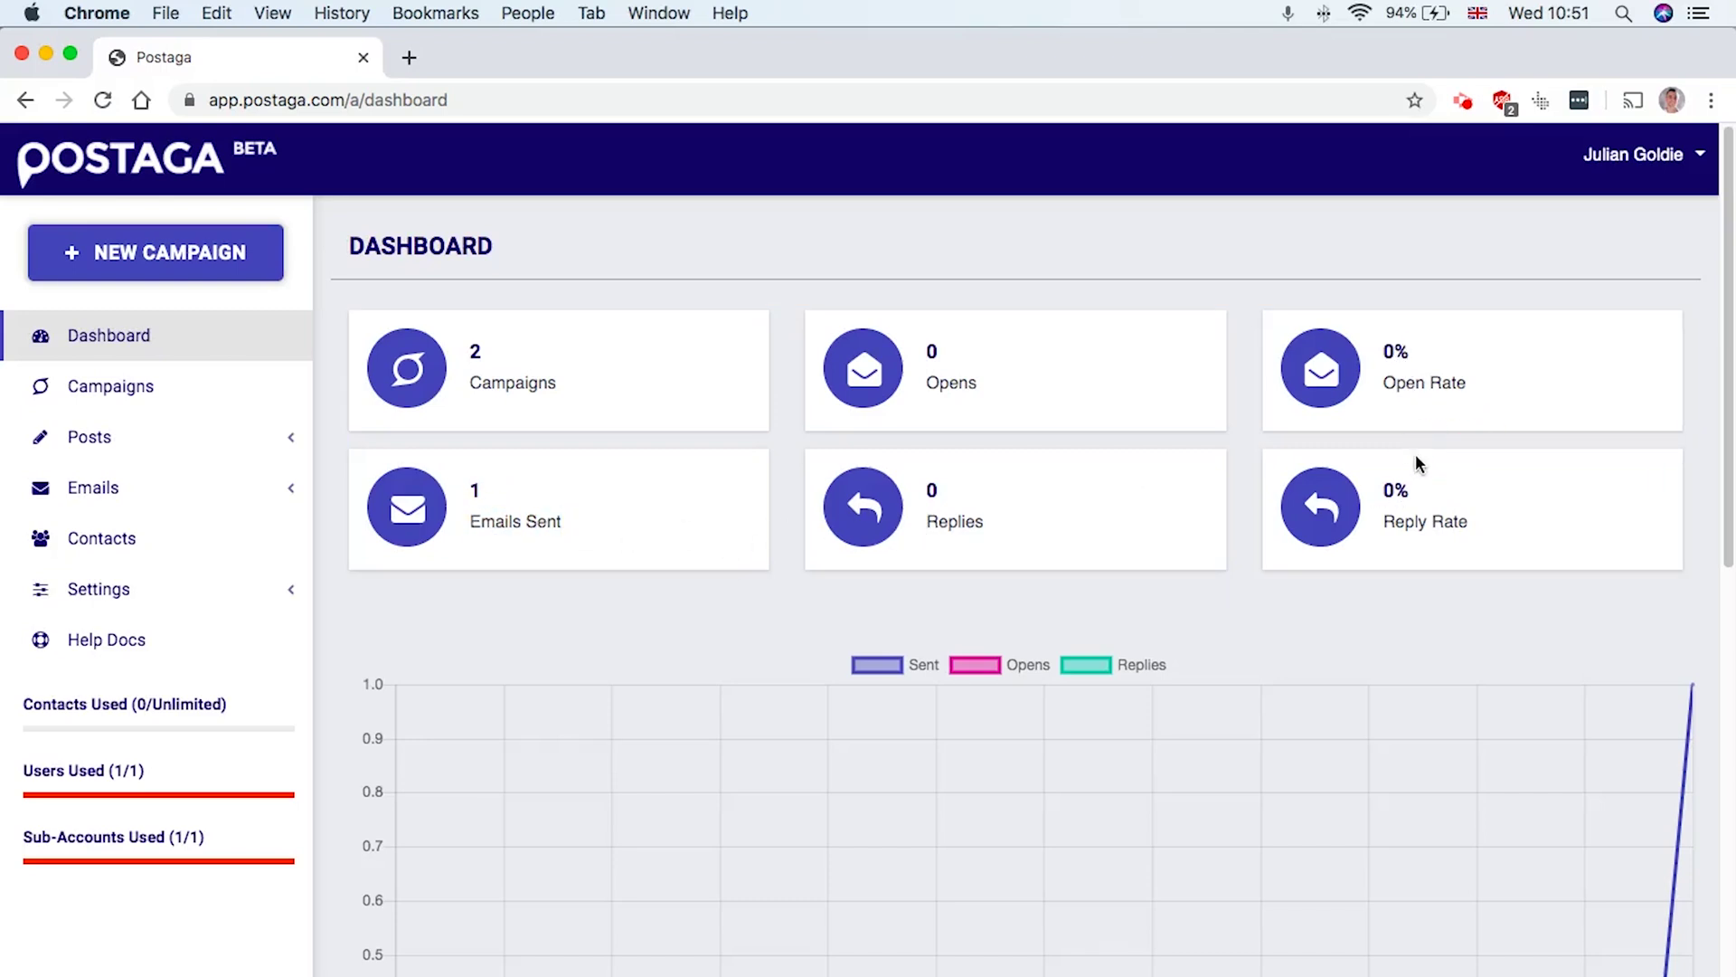
scroll(1354, 673, "down", 3)
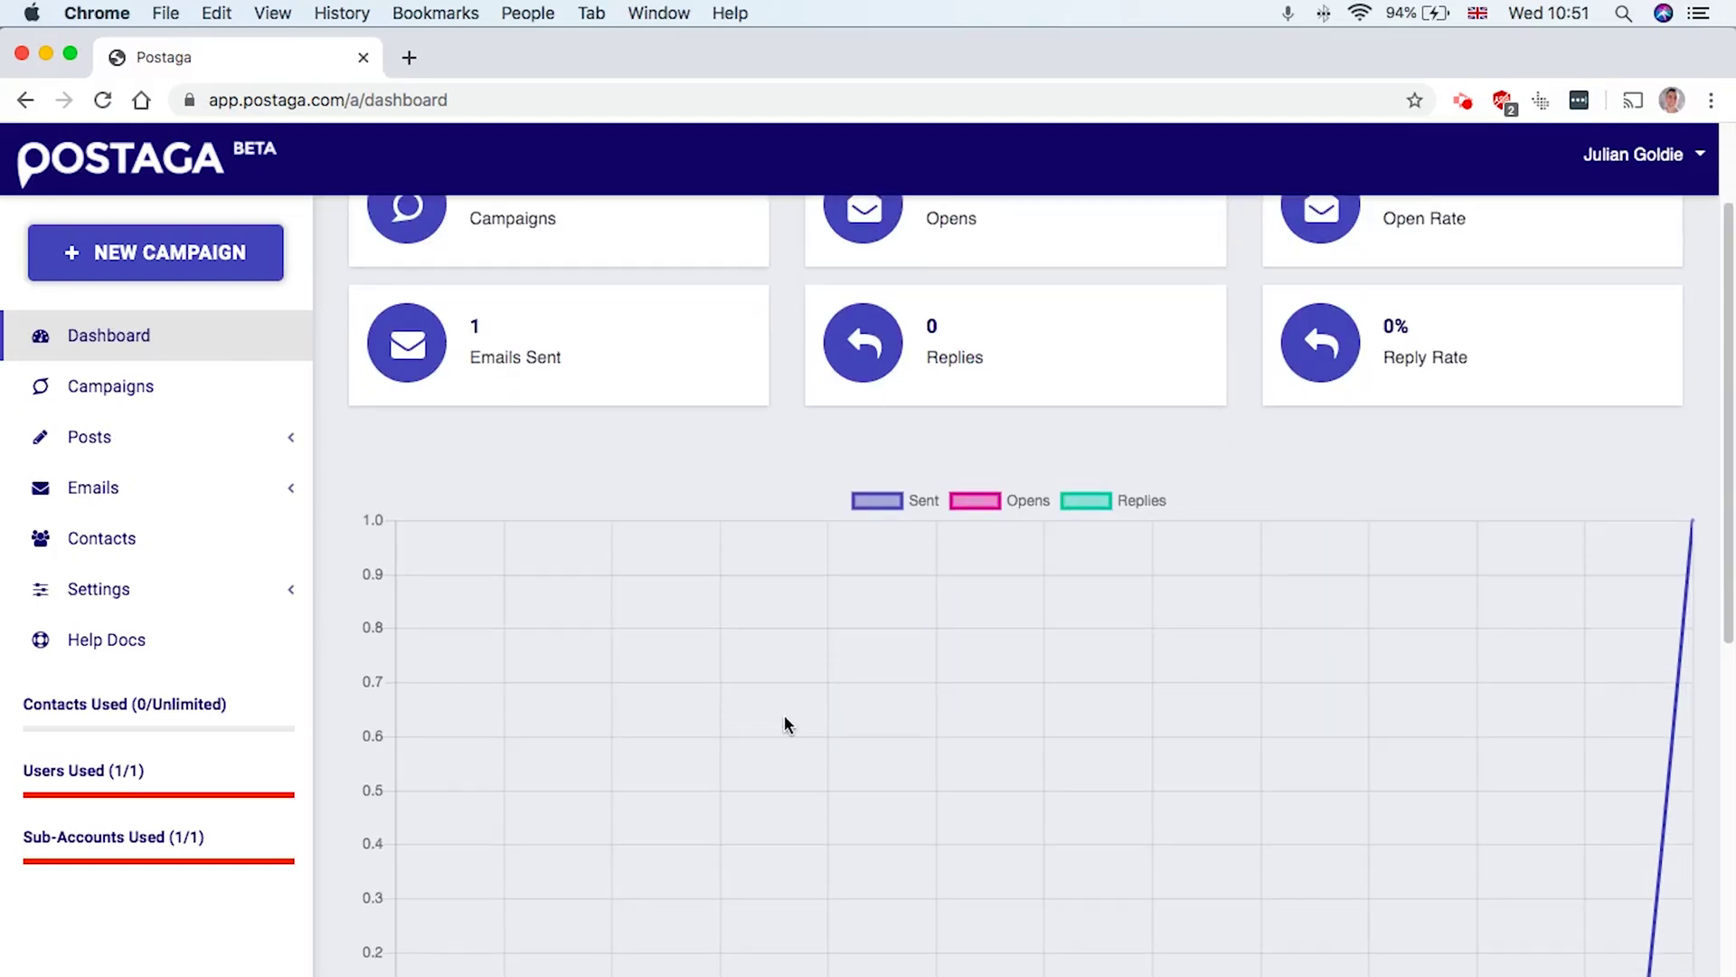
scroll(964, 644, "down", 5)
scroll(965, 644, "up", 8)
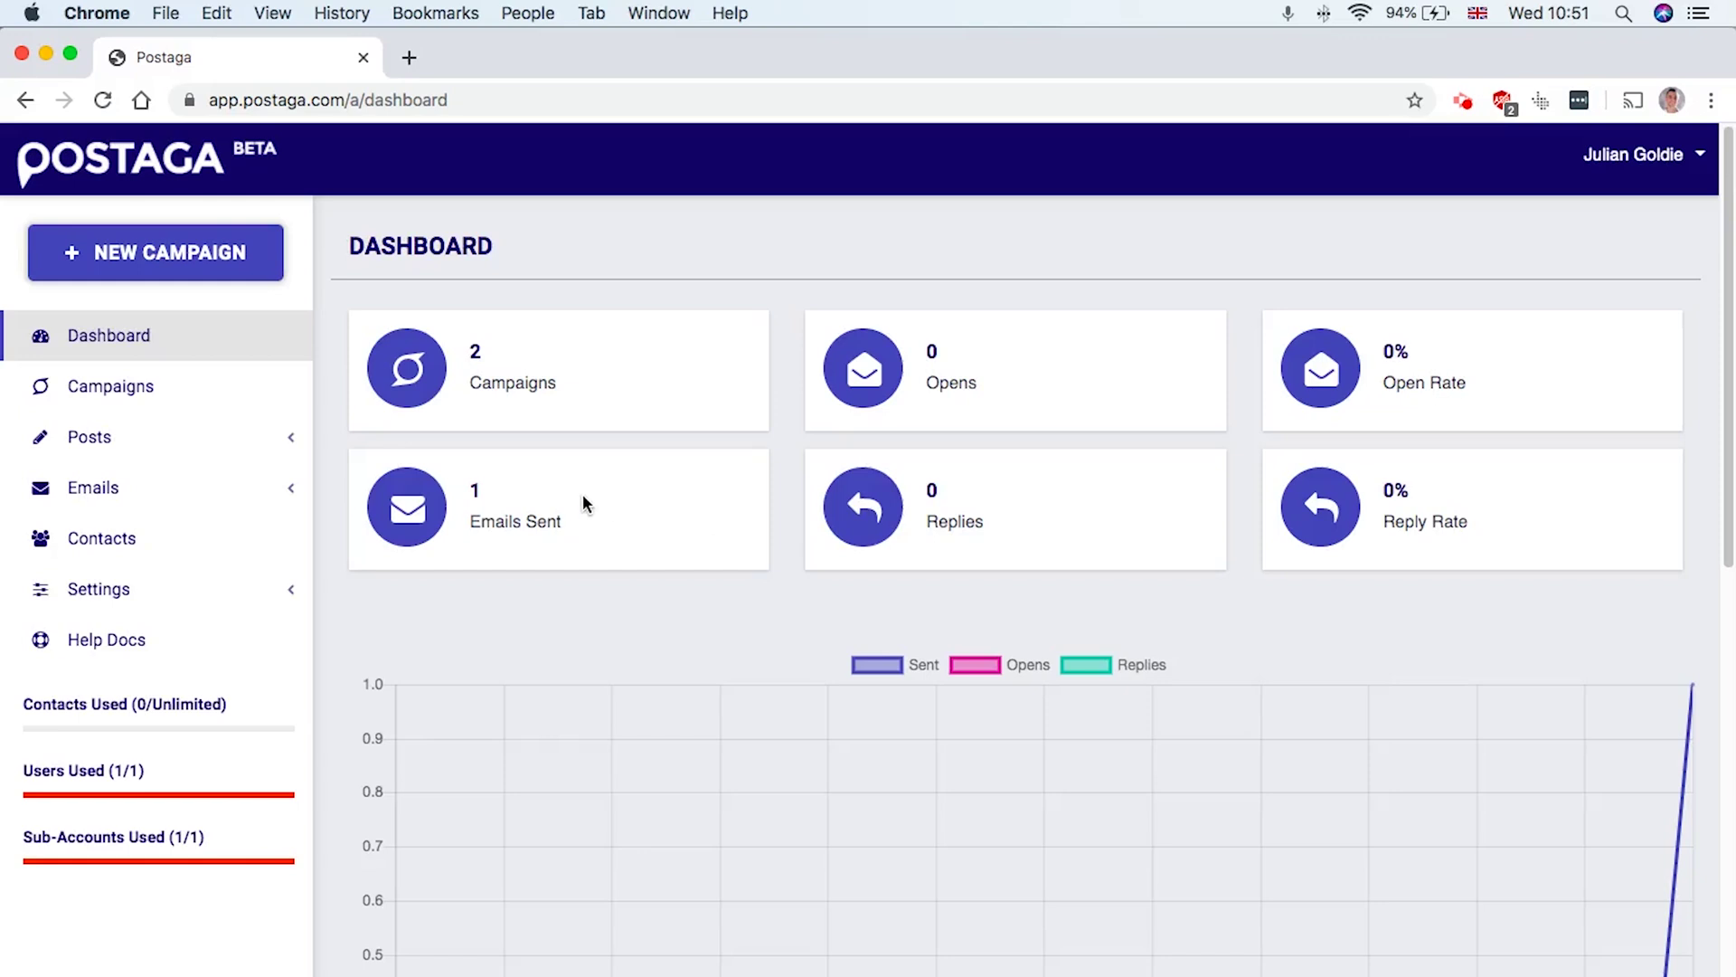
left_click(145, 394)
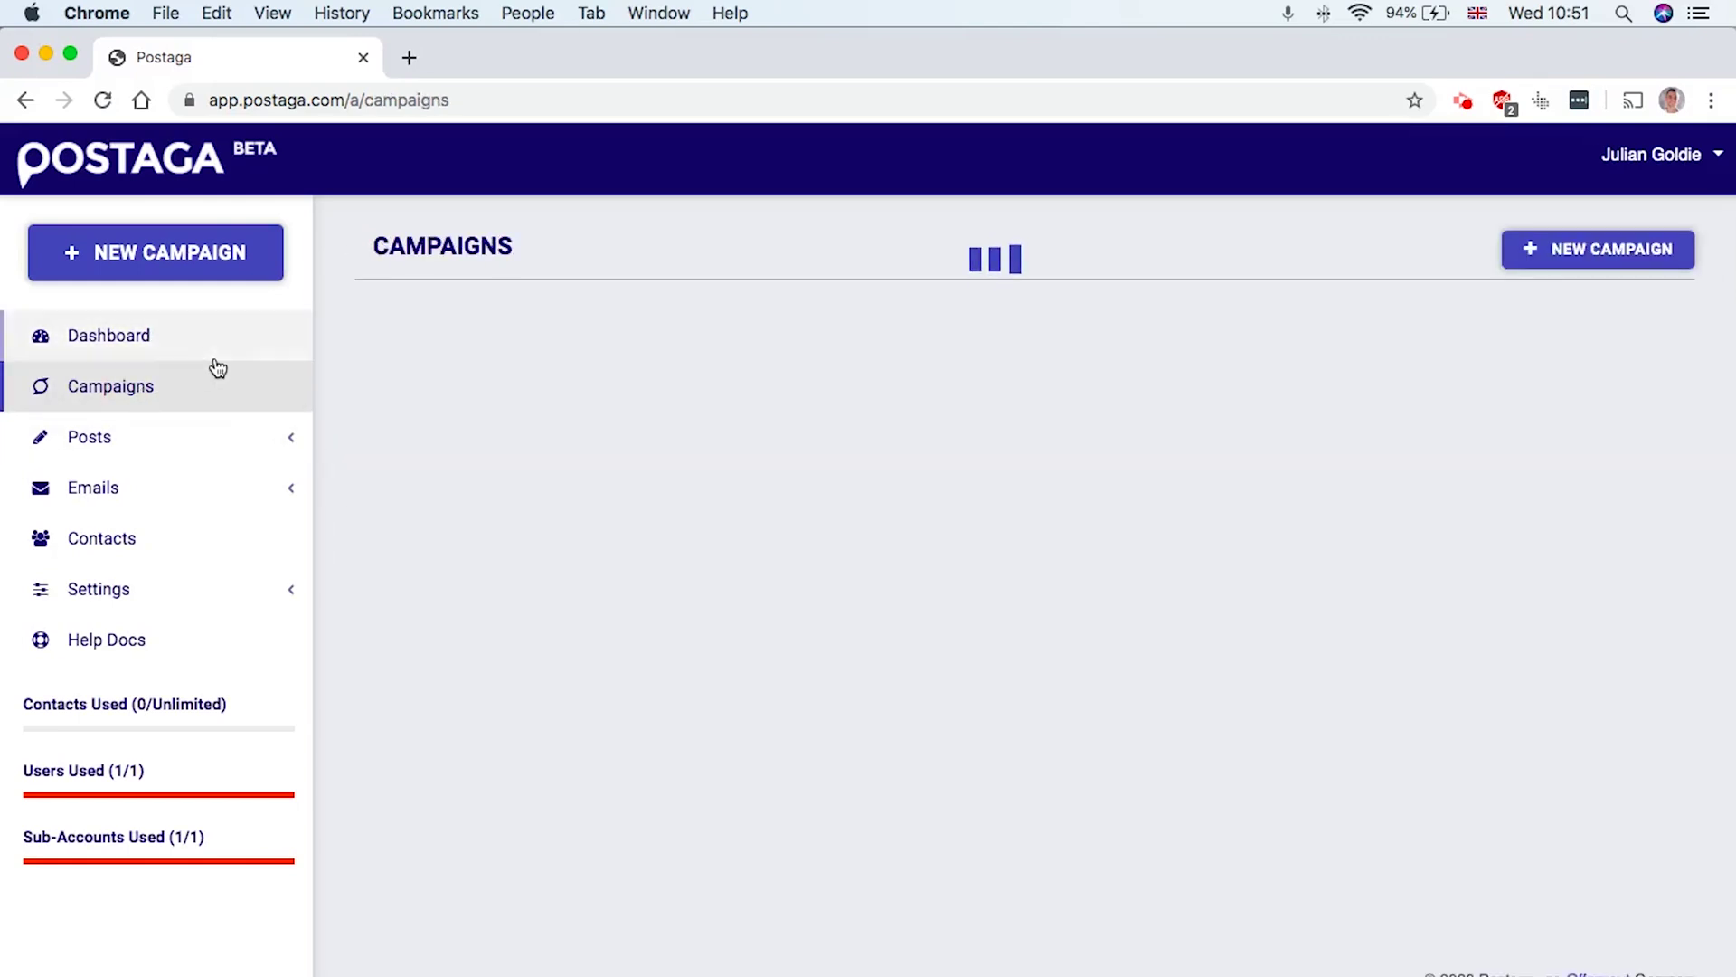
left_click(293, 340)
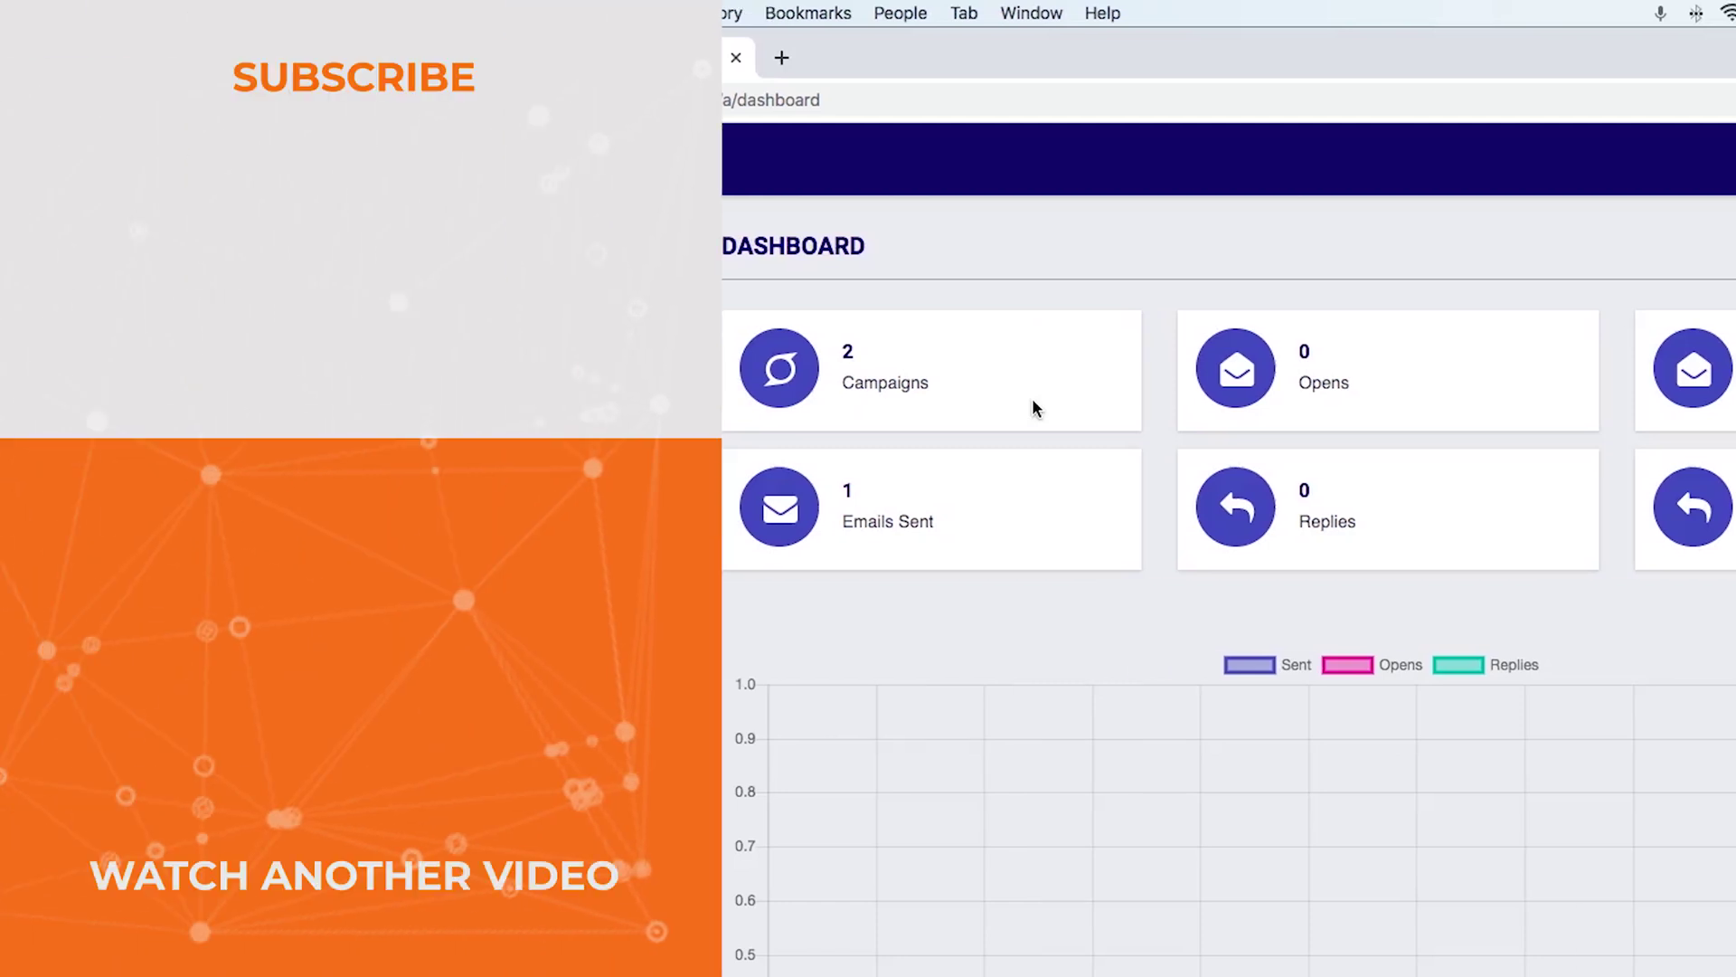
scroll(1034, 400, "down", 10)
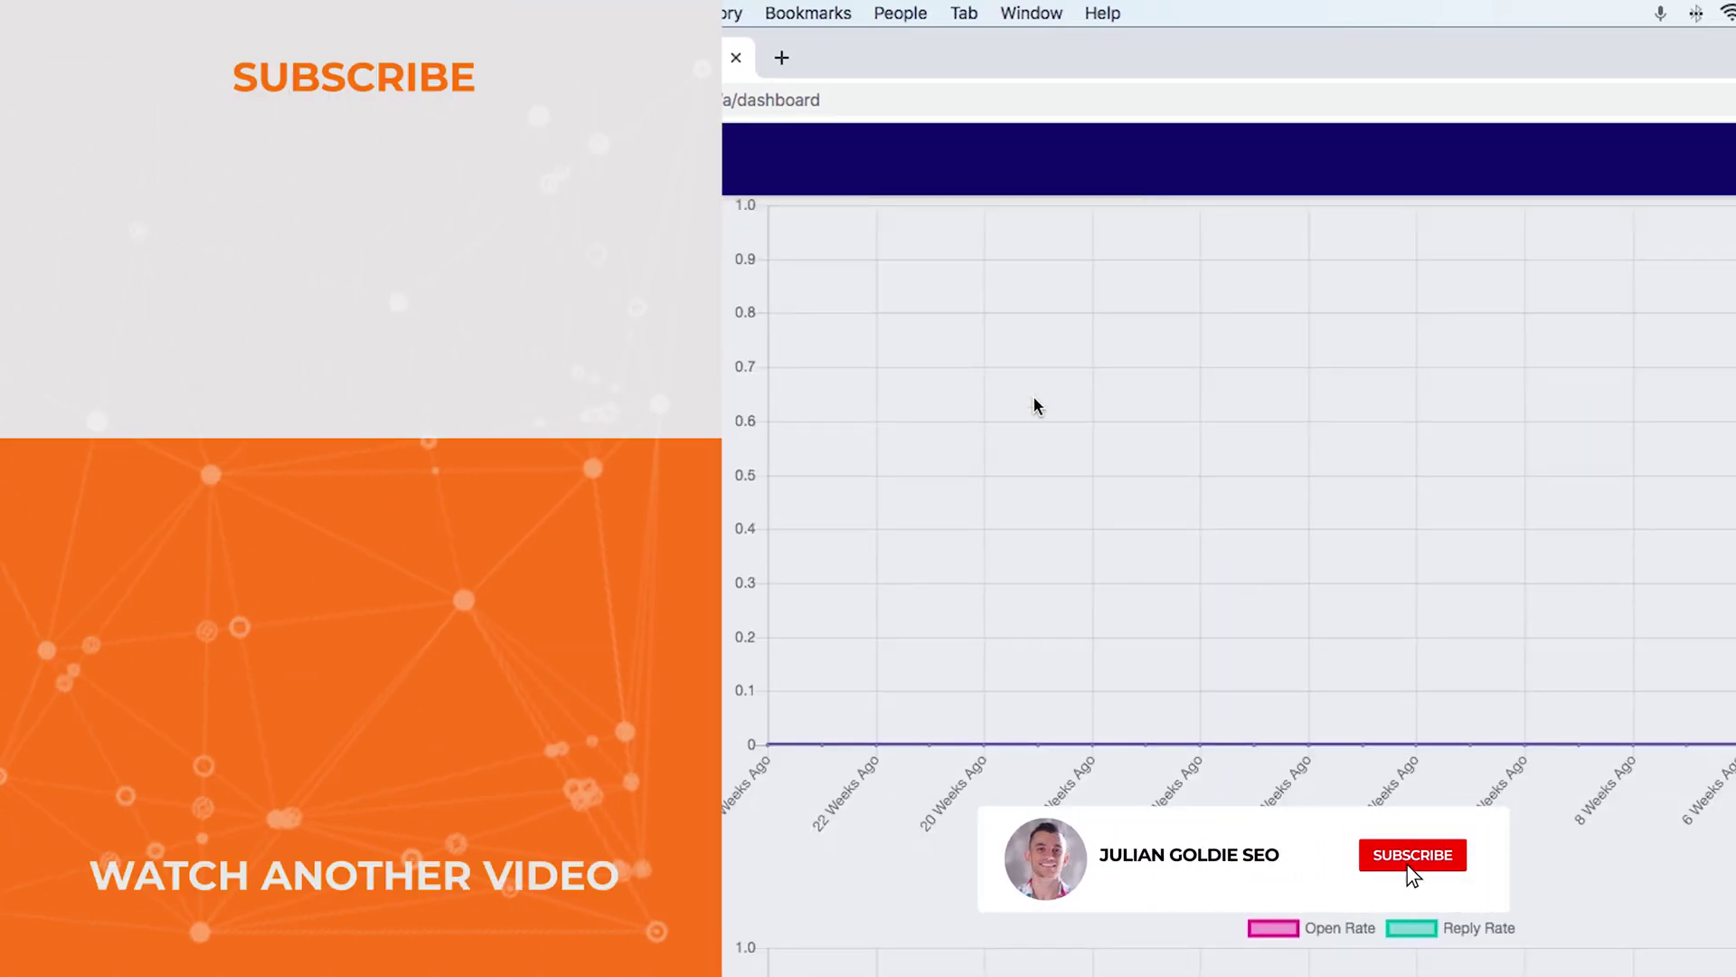
scroll(1033, 396, "down", 1)
scroll(1036, 403, "down", 8)
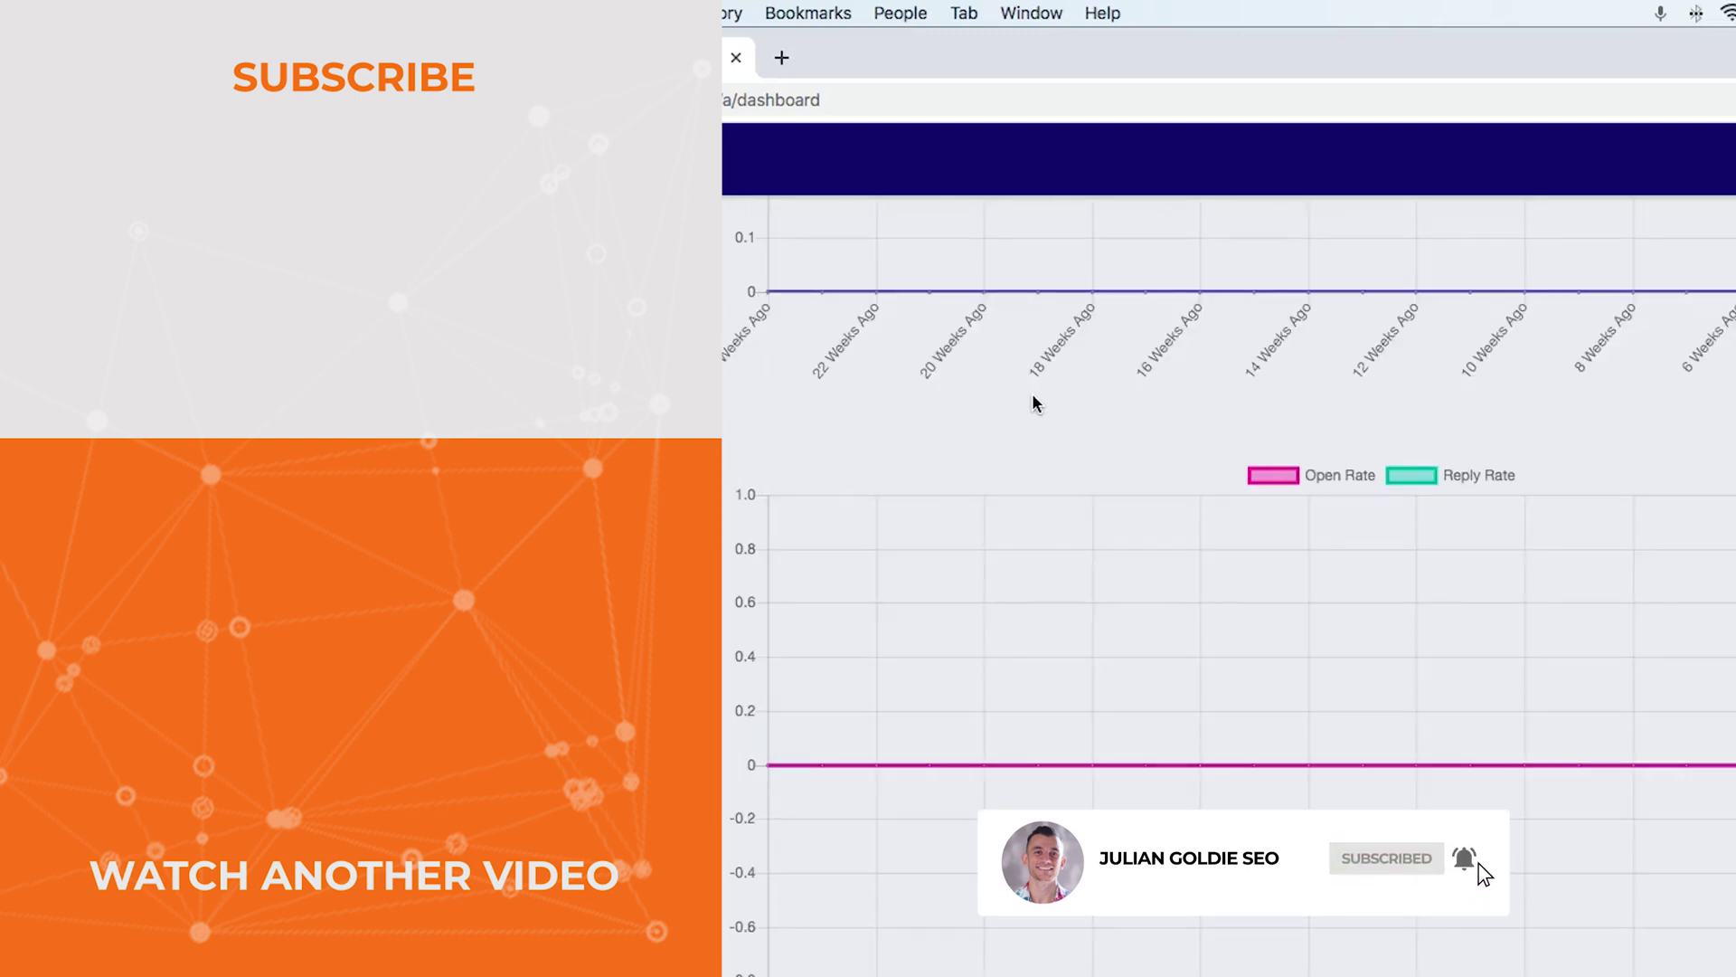
scroll(1031, 414, "down", 4)
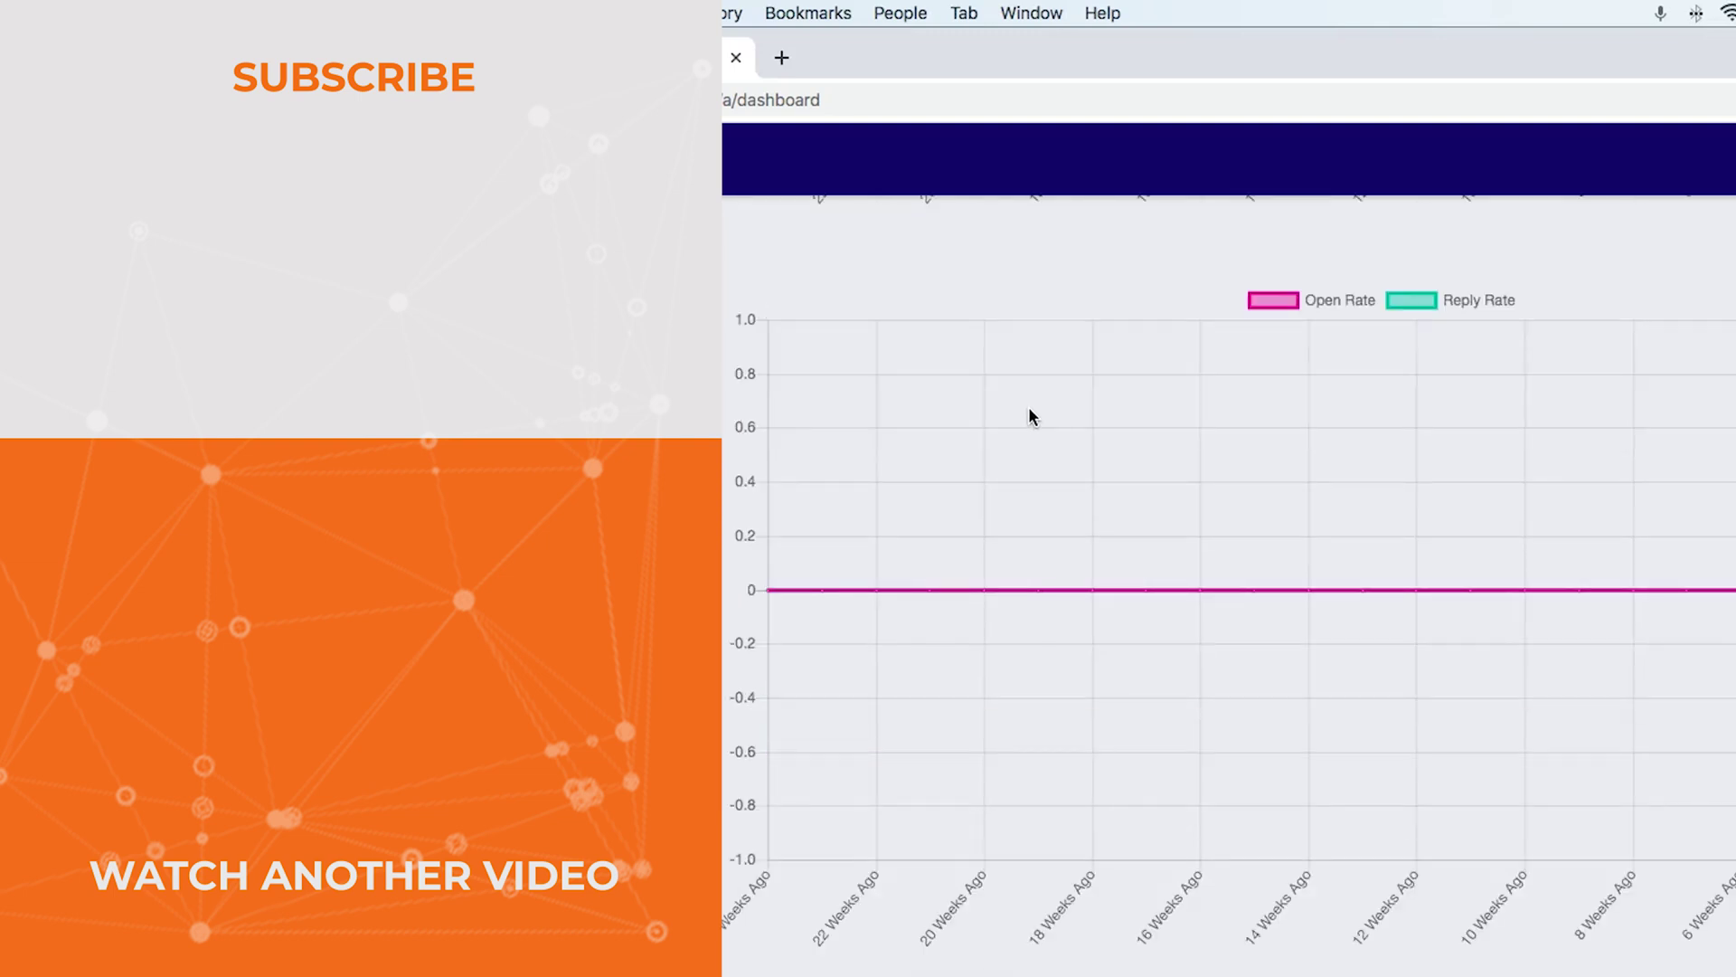